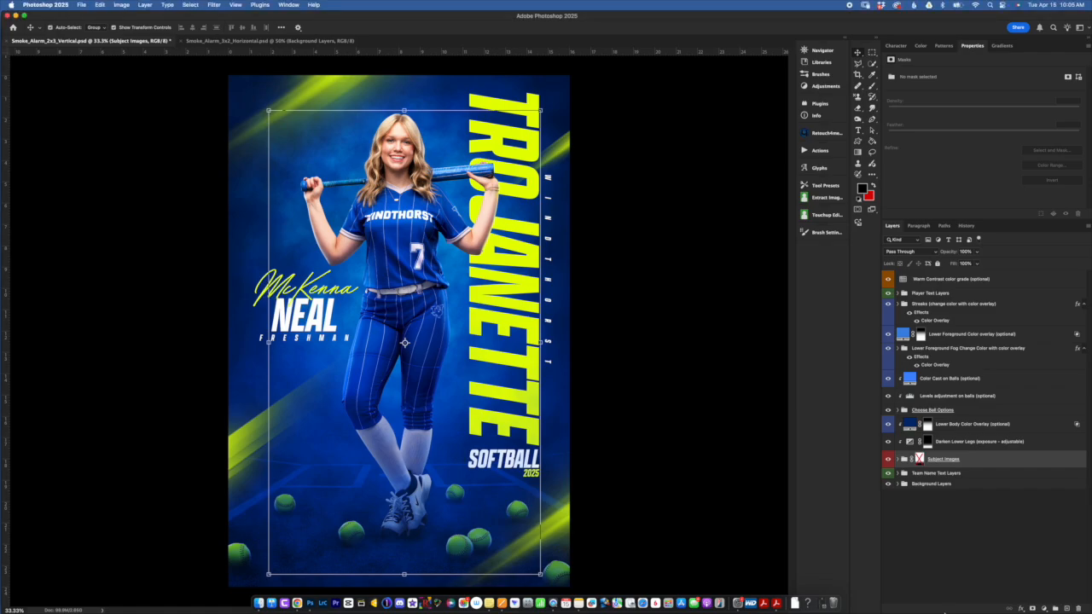
Switch to Chrome and look through the Smoke Alarm template page, covering the template sizes and the smoke brush discount offer.
key(super+Tab)
key(super+Tab)
mouse_move(944, 612)
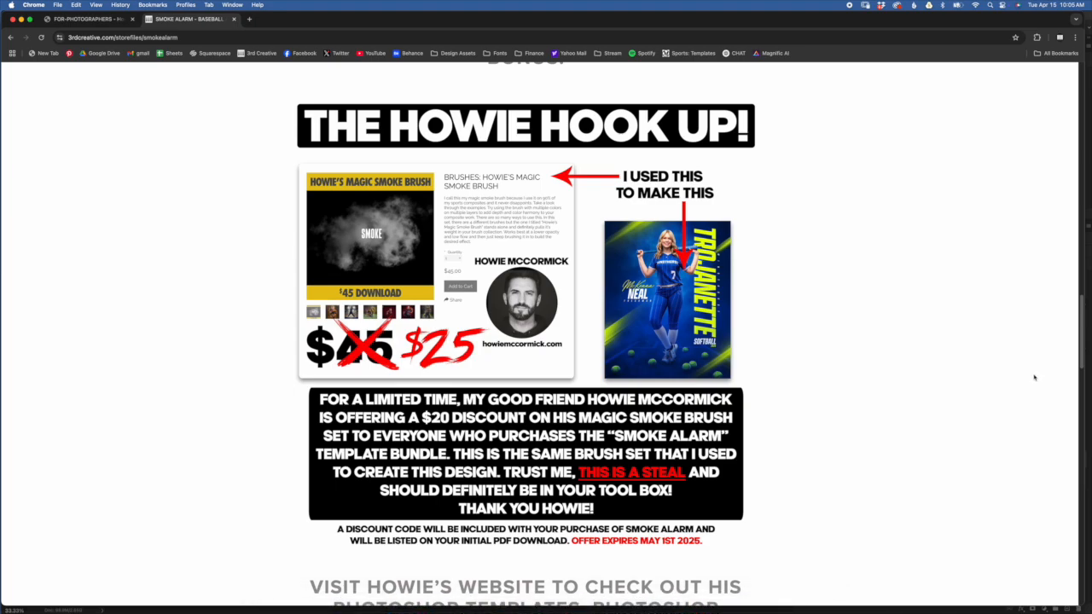
key(super+Tab)
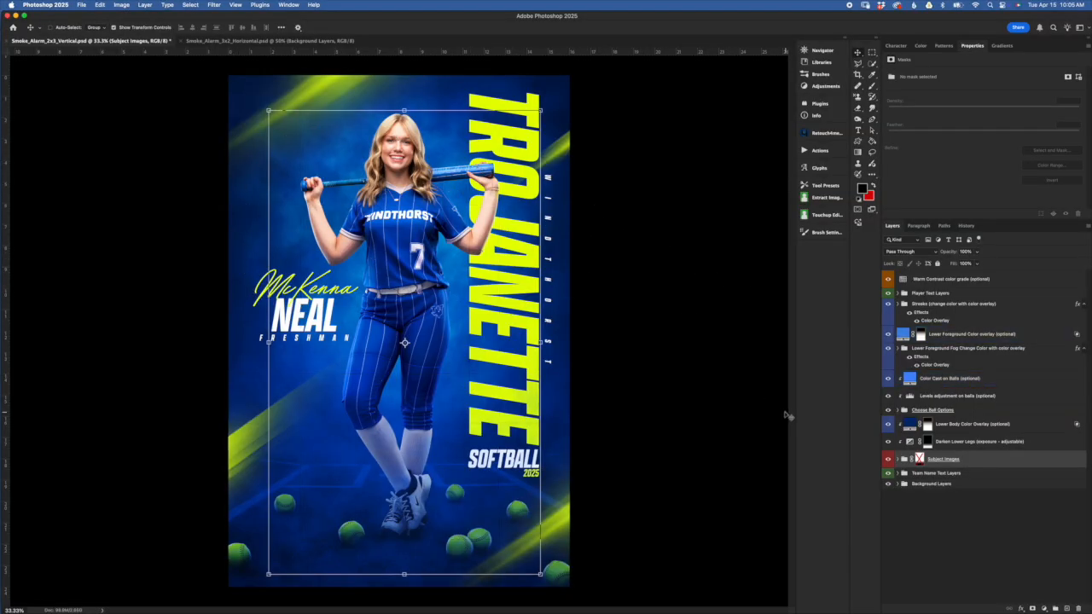
key(super+Tab)
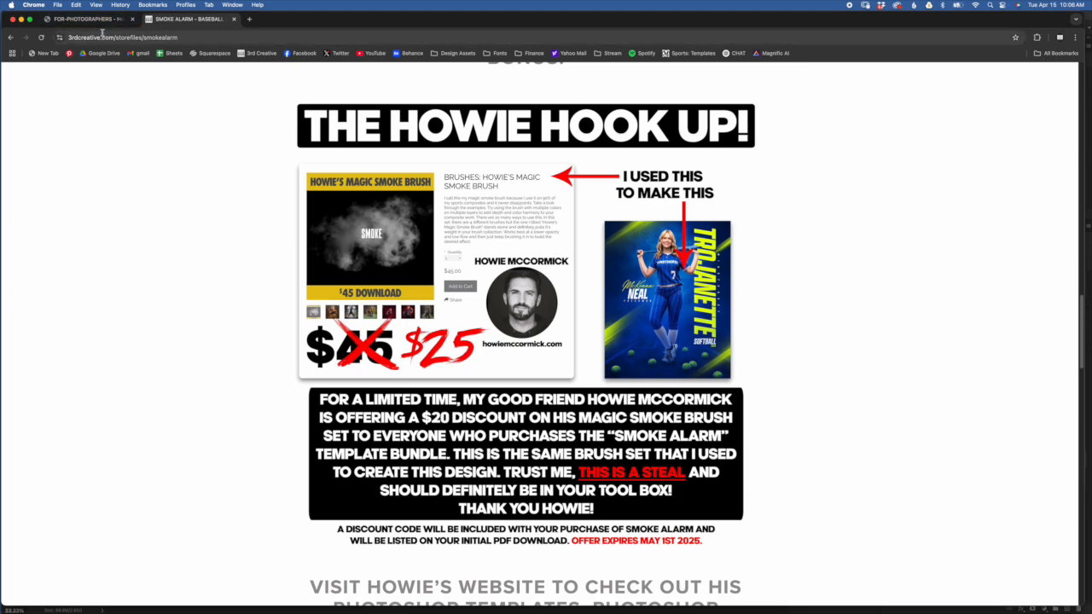
scroll(631, 430, down, 5)
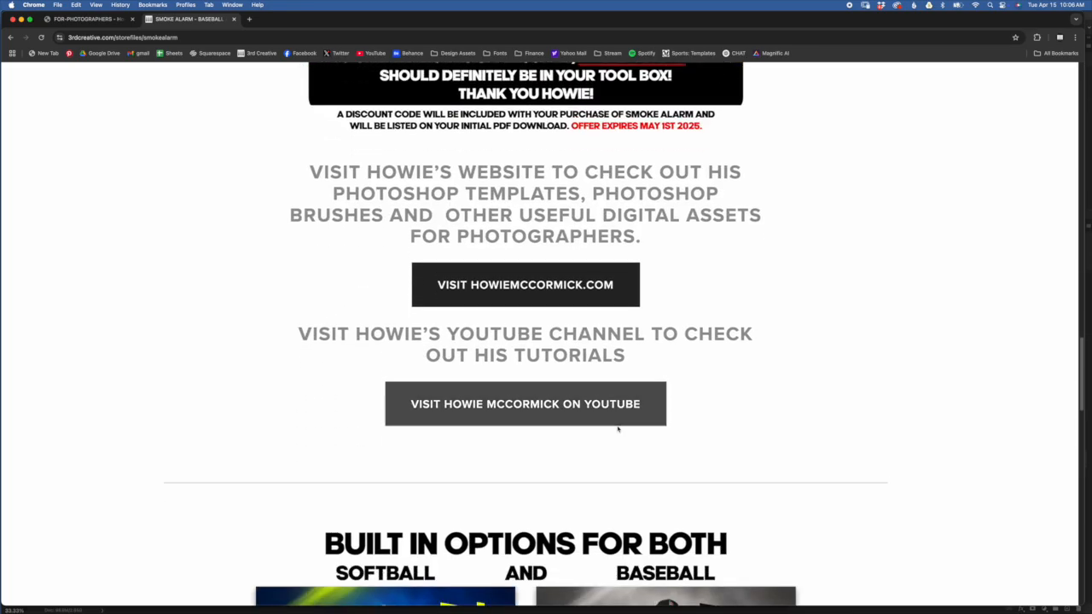
scroll(619, 429, up, 2)
scroll(535, 359, up, 15)
scroll(534, 359, down, 10)
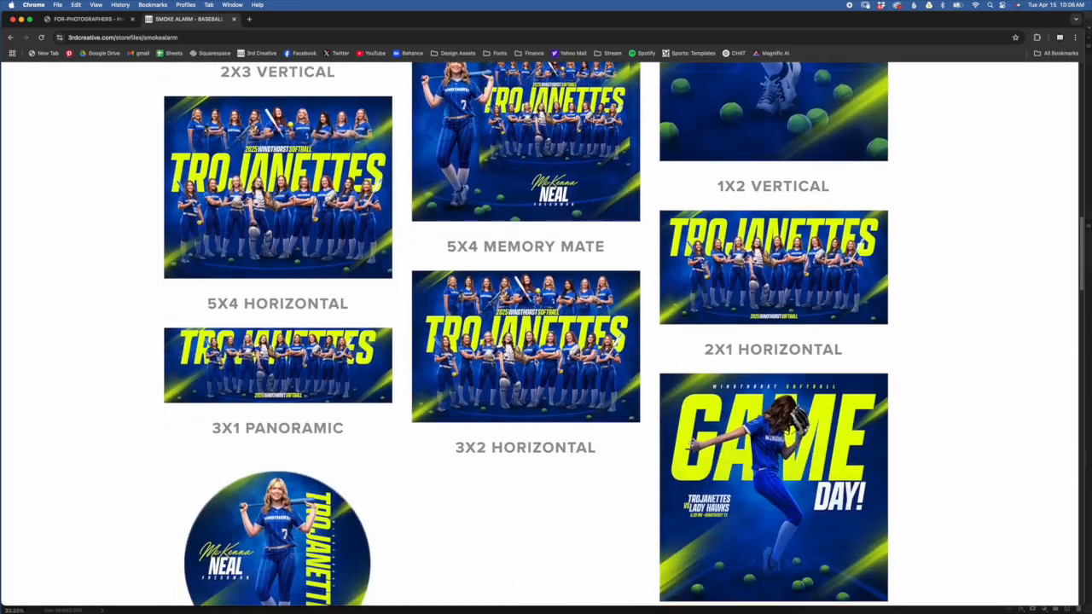
scroll(535, 386, down, 14)
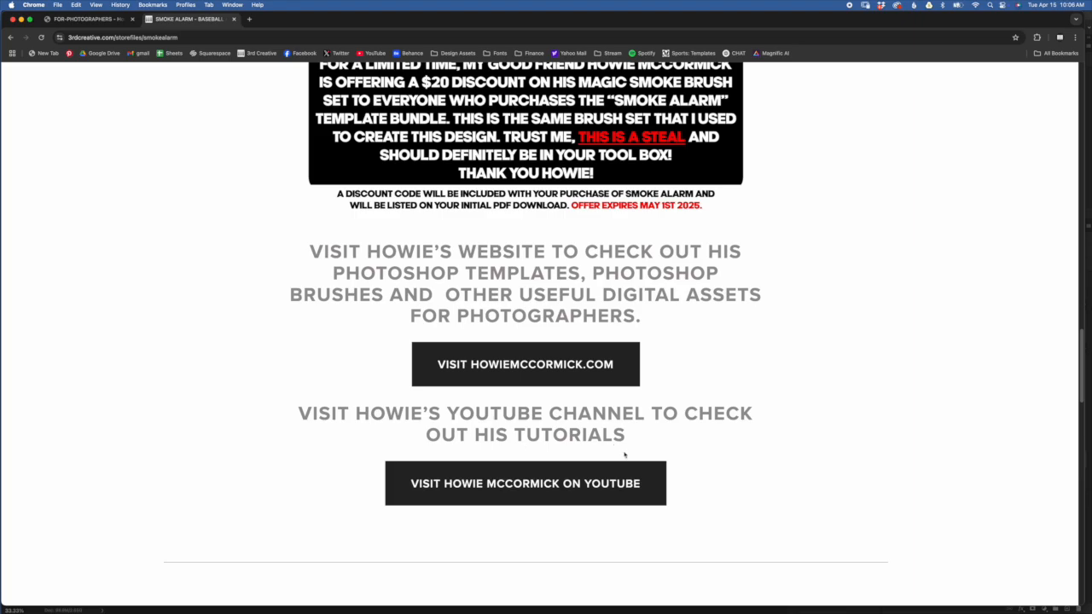
scroll(624, 452, up, 8)
scroll(616, 461, down, 4)
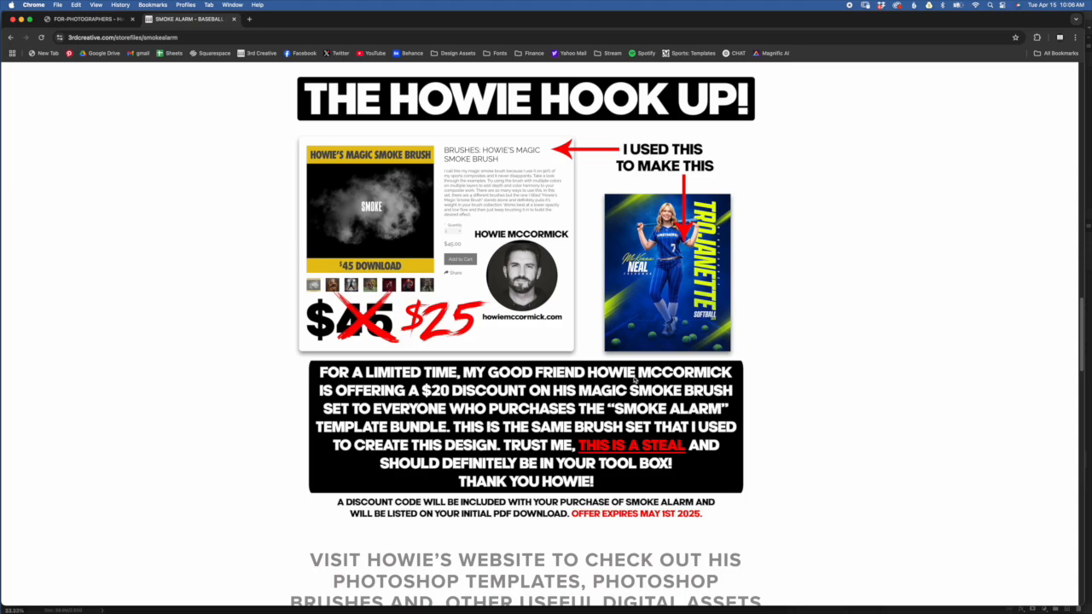
Look over the For-Photographers store page in the other browser tab and open that site's home page.
key(ctrl+shift+Tab)
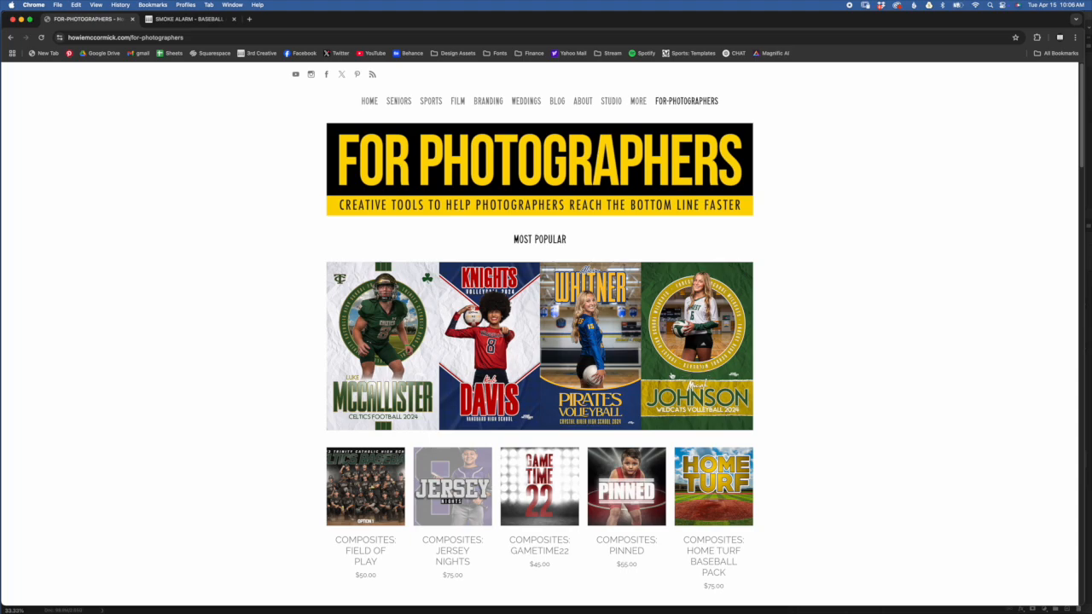
scroll(687, 375, down, 4)
scroll(663, 369, up, 1)
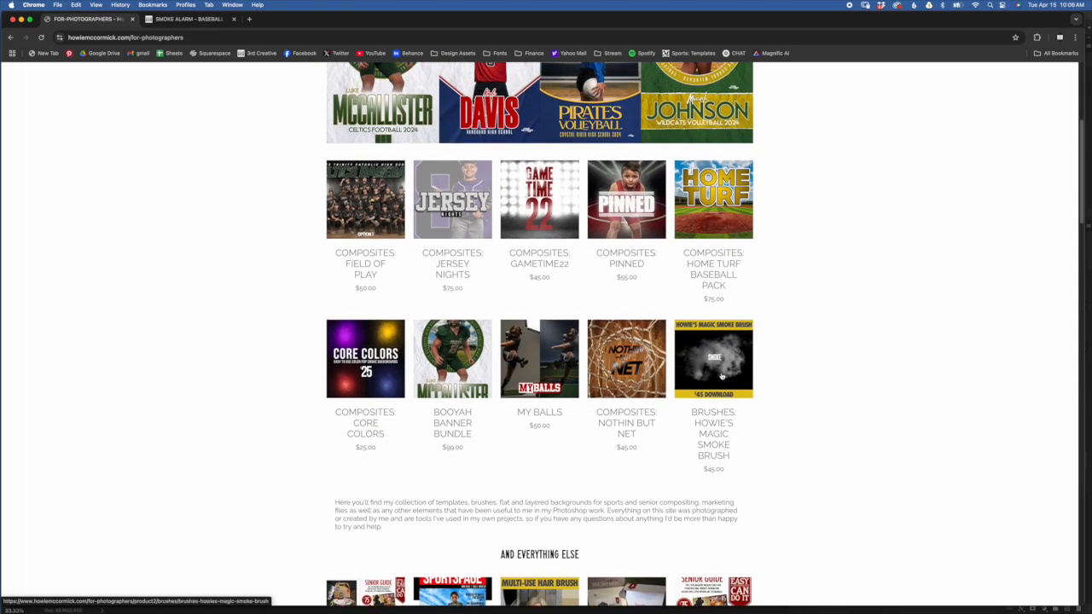
scroll(724, 372, up, 4)
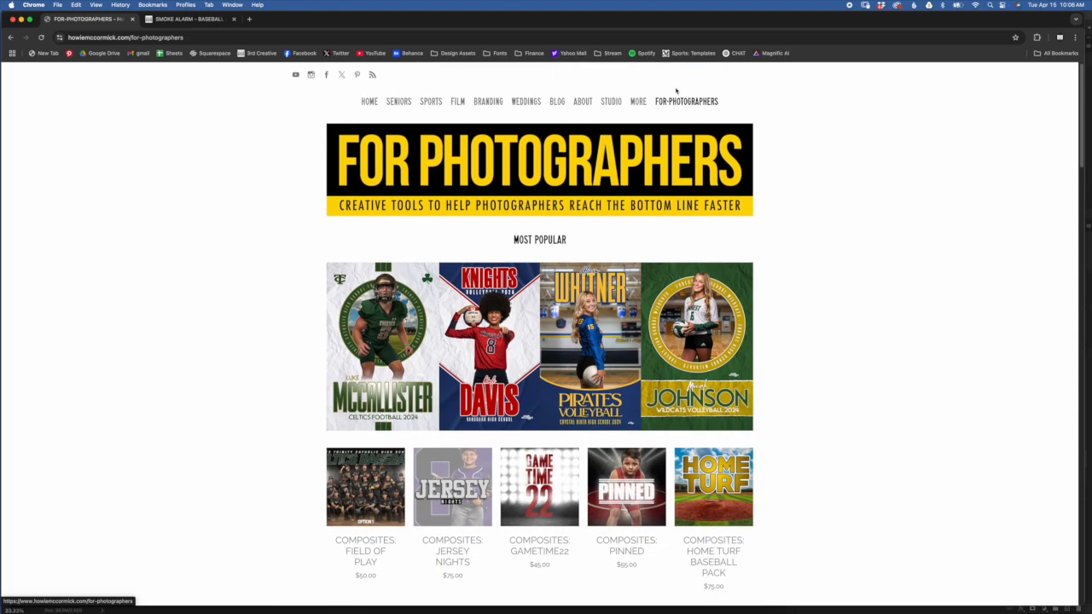
click(369, 101)
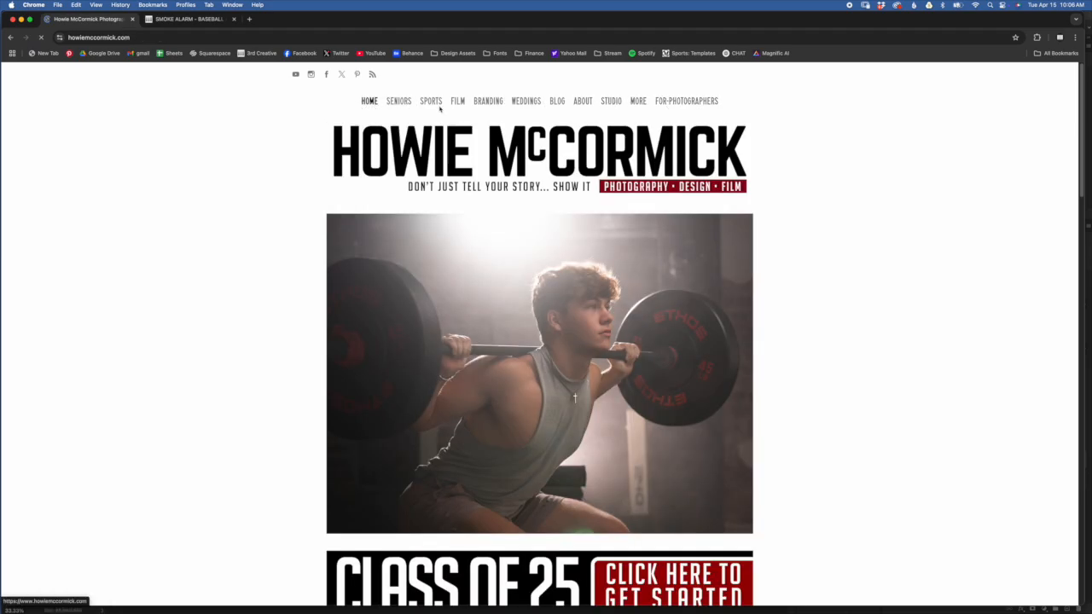
Return to the For-Photographers store, browse its products and open the Howie's Magic Smoke Brush product page.
click(693, 103)
scroll(620, 349, down, 6)
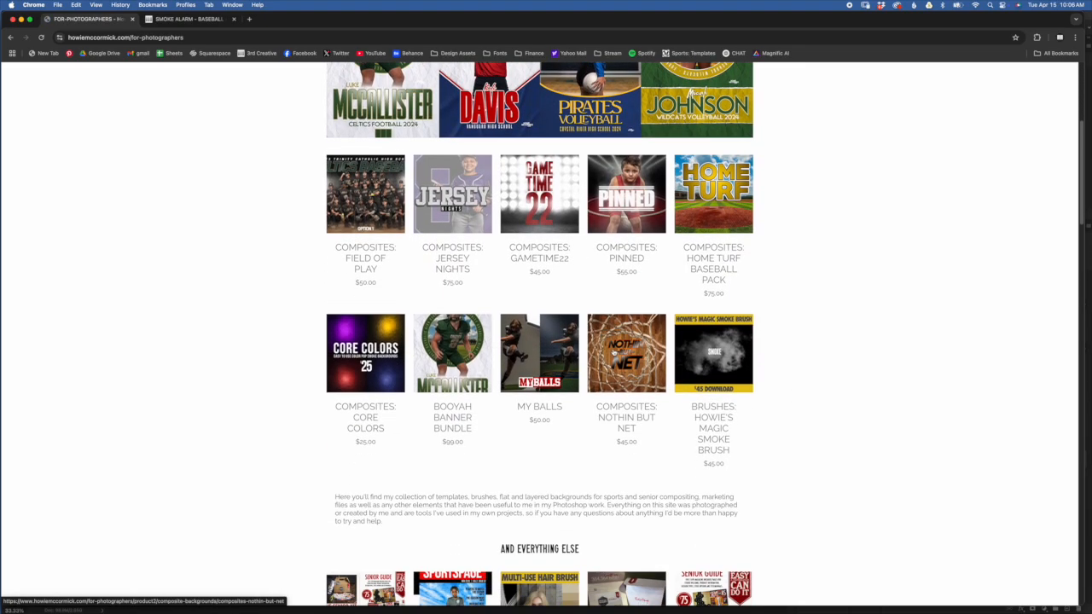
scroll(620, 350, down, 3)
scroll(682, 256, up, 5)
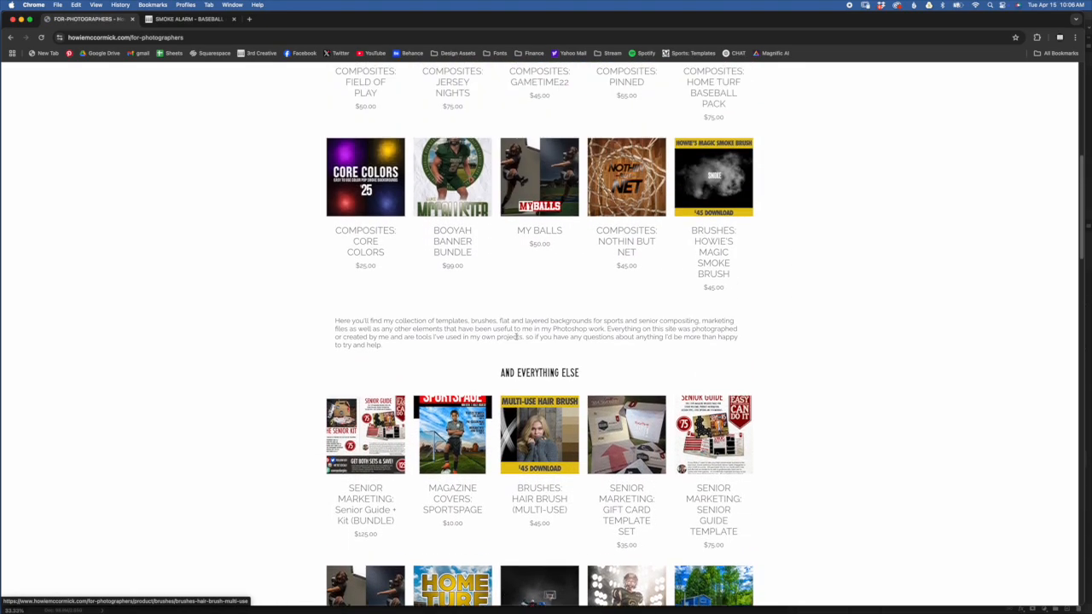
scroll(695, 213, up, 3)
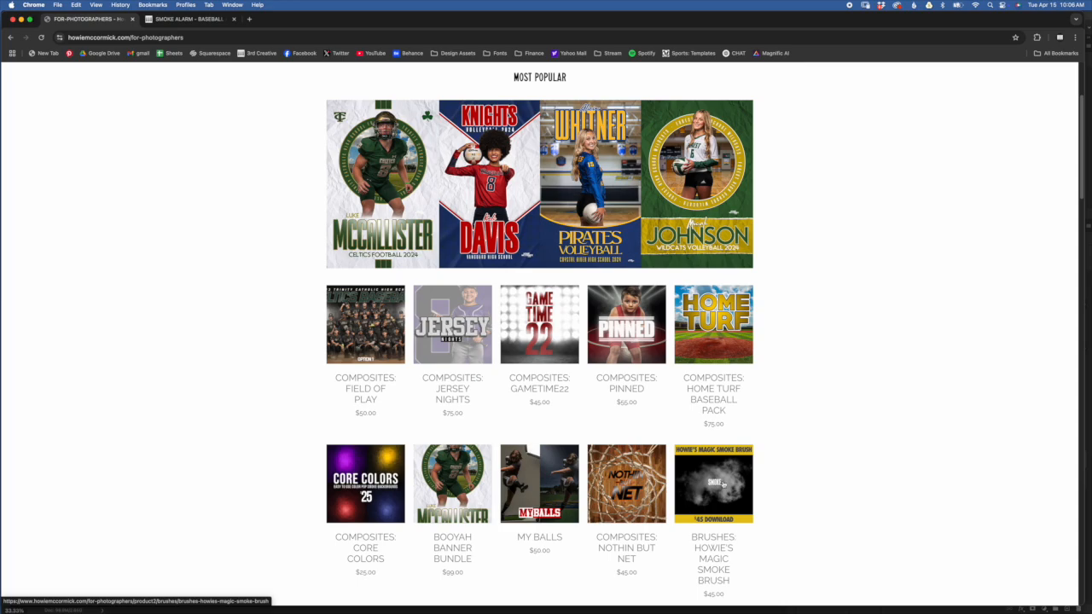
click(725, 485)
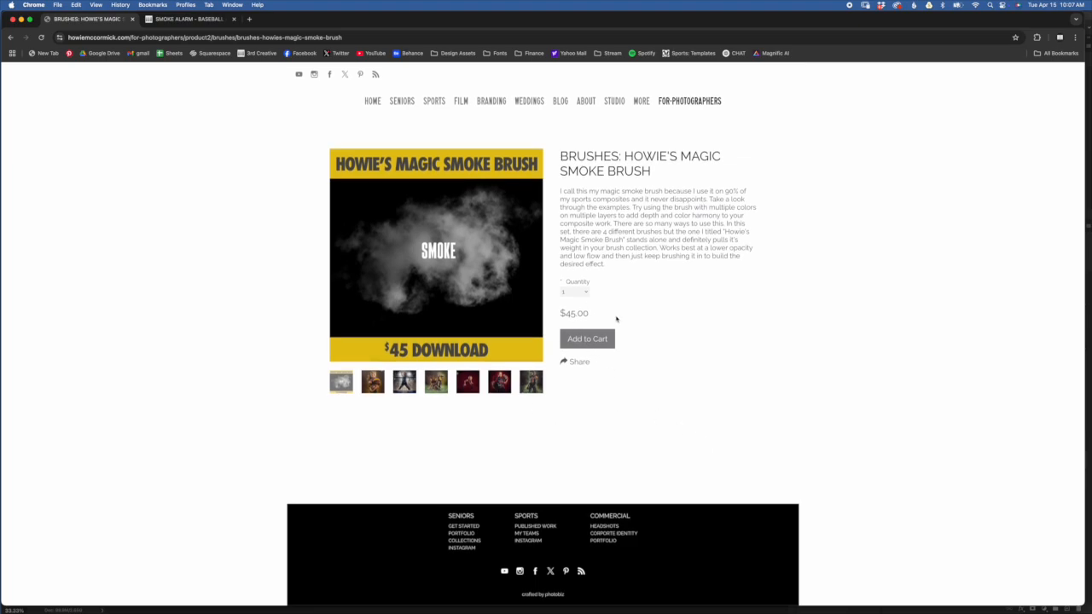
Switch to Photoshop and preview the Background Layers, Team Name Text Layers and Subject Images groups by hiding and reshowing each one.
mouse_move(527, 247)
key(ctrl+Tab)
key(super+Tab)
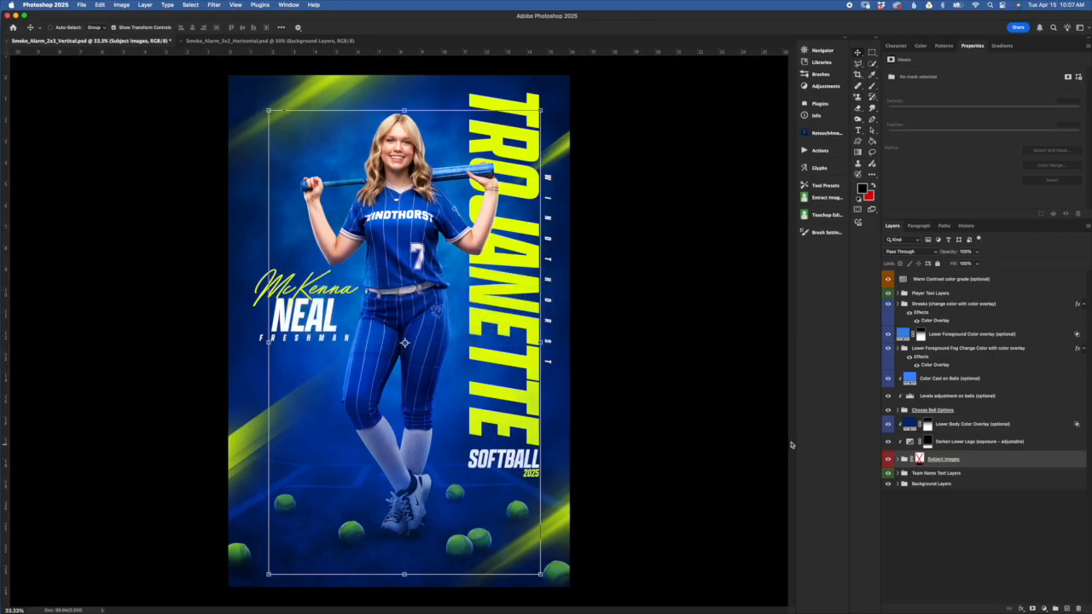
click(942, 279)
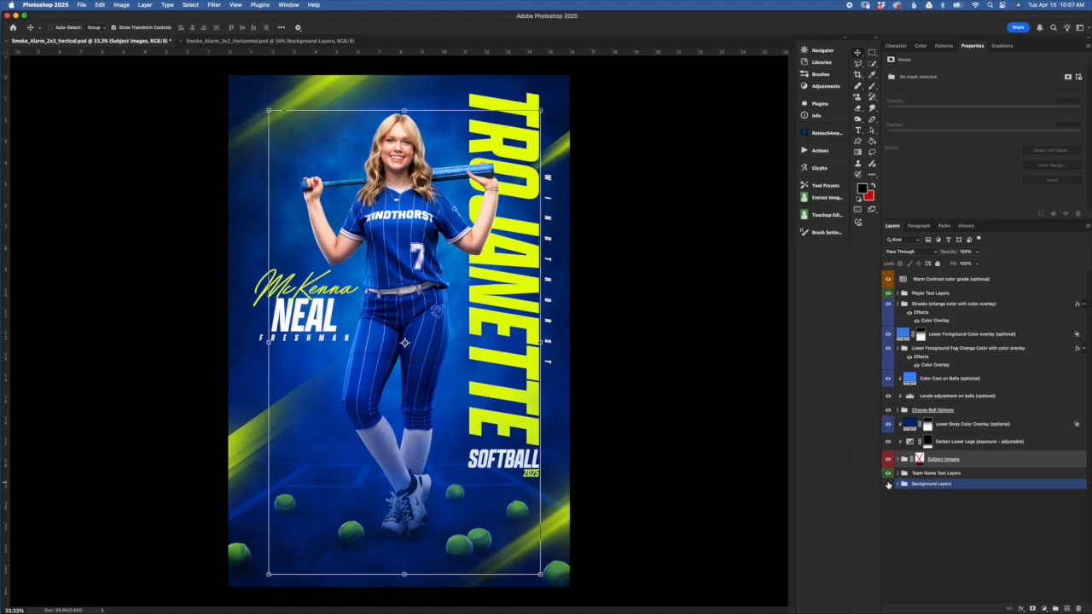
click(888, 484)
click(888, 483)
click(888, 473)
click(887, 473)
click(888, 461)
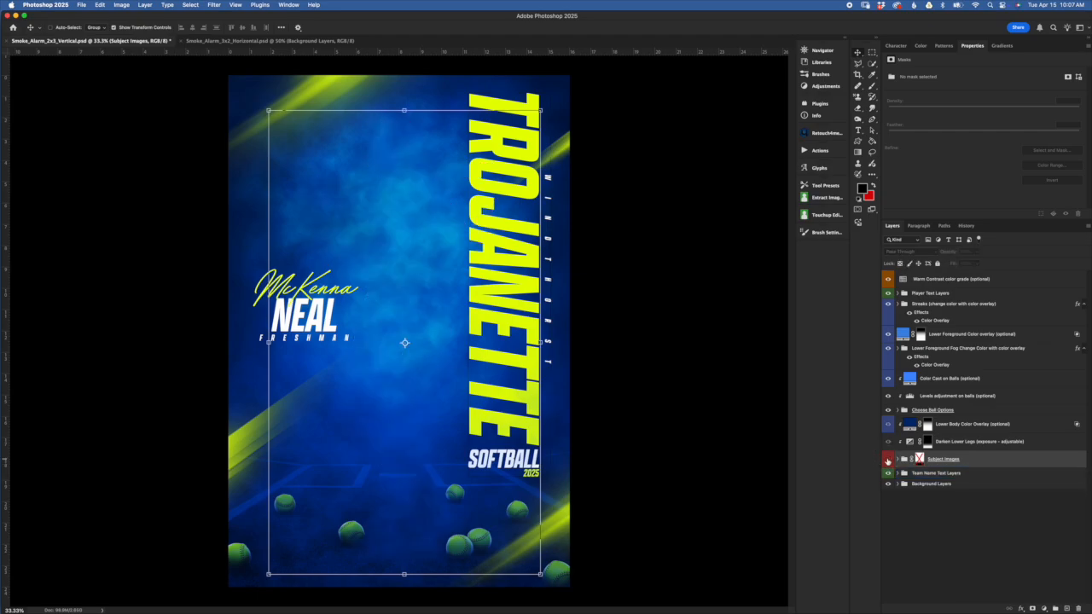
click(888, 461)
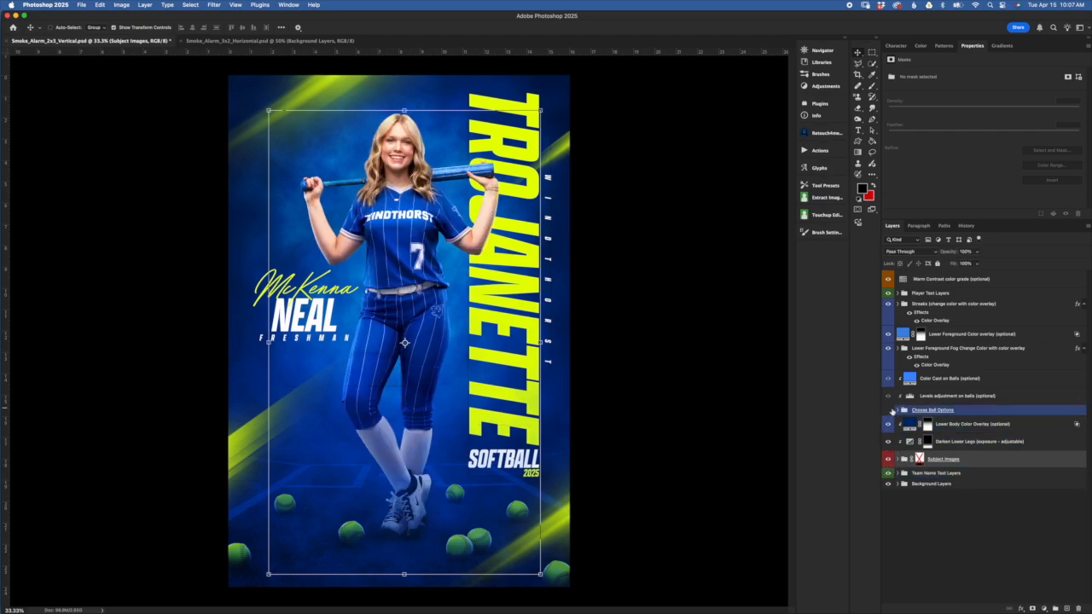
Hide and reshow the Choose Ball Options and Lower Foreground Fog groups to preview them, and select the Background Layers group.
click(888, 410)
click(887, 410)
click(887, 348)
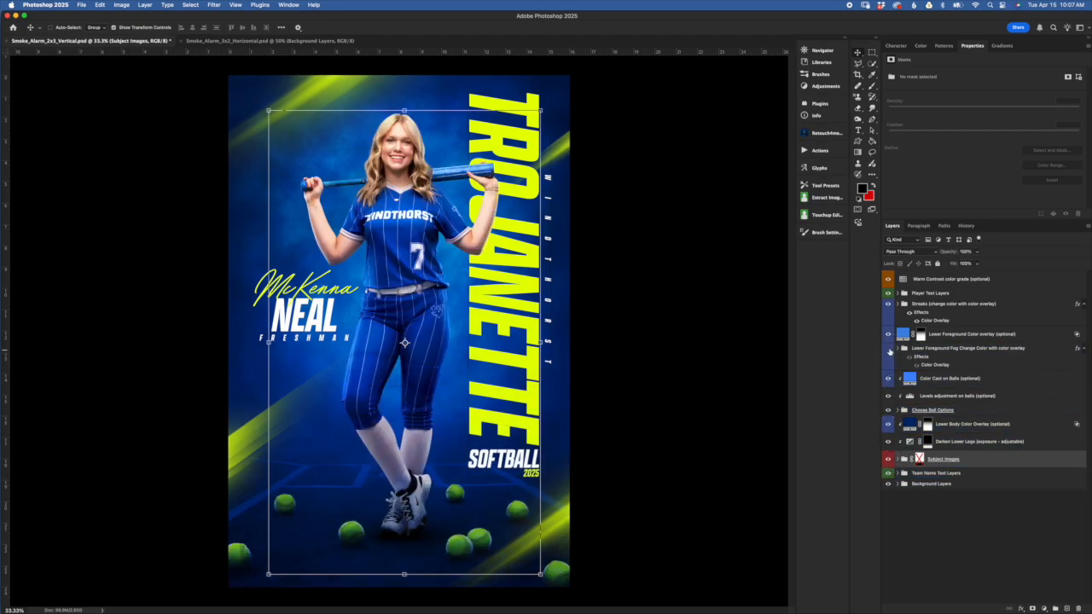
click(887, 349)
click(929, 279)
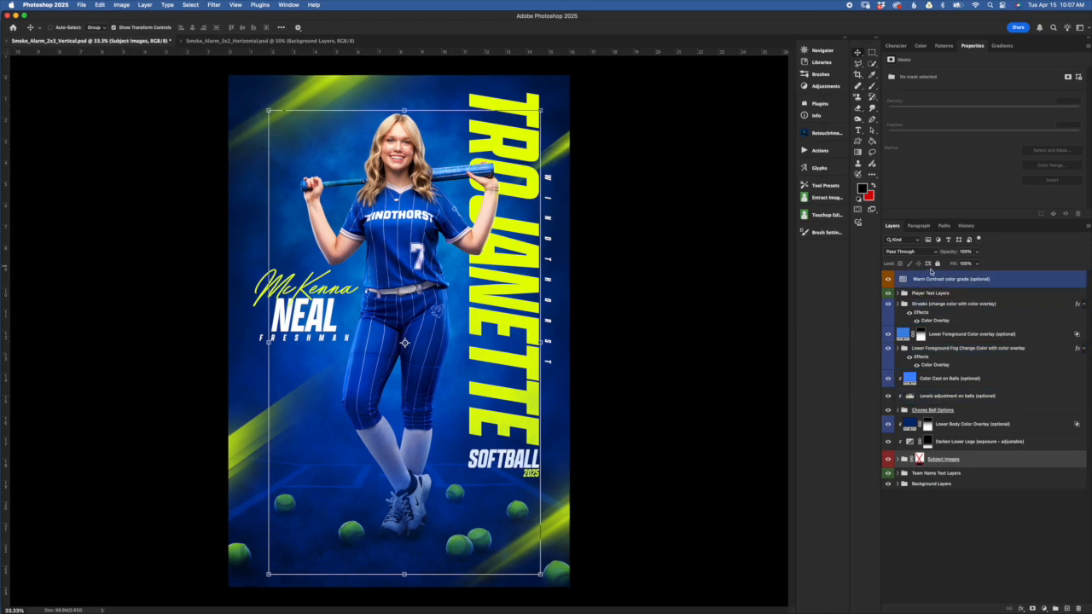
click(938, 349)
click(932, 483)
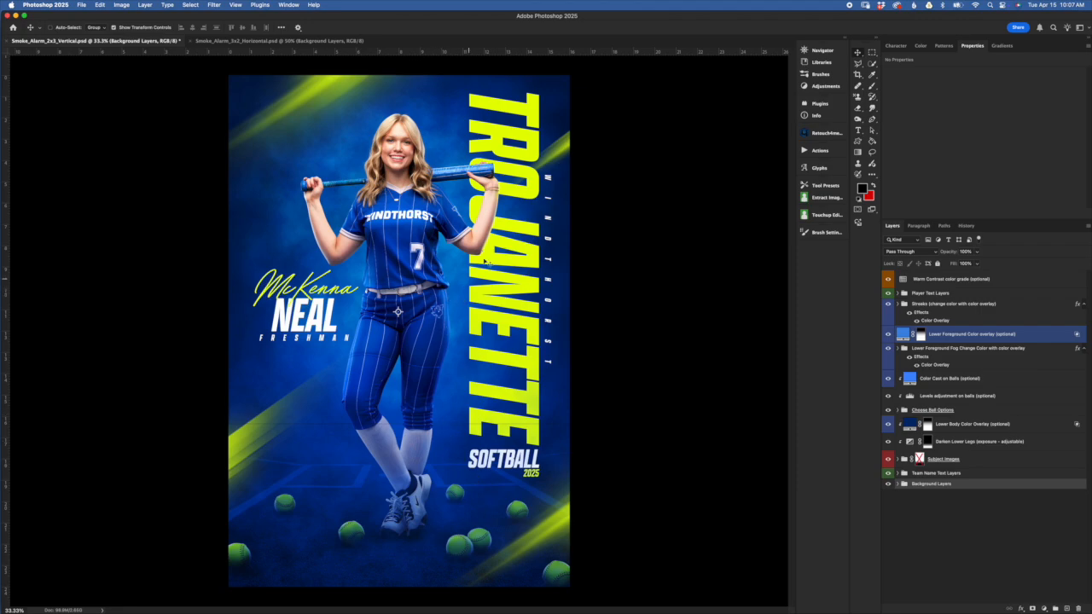
Hide the Streaks and Lower Foreground Fog groups and the Lower Foreground Color overlay, Color Cast on Balls and Lower Body Color Overlay layers.
click(930, 312)
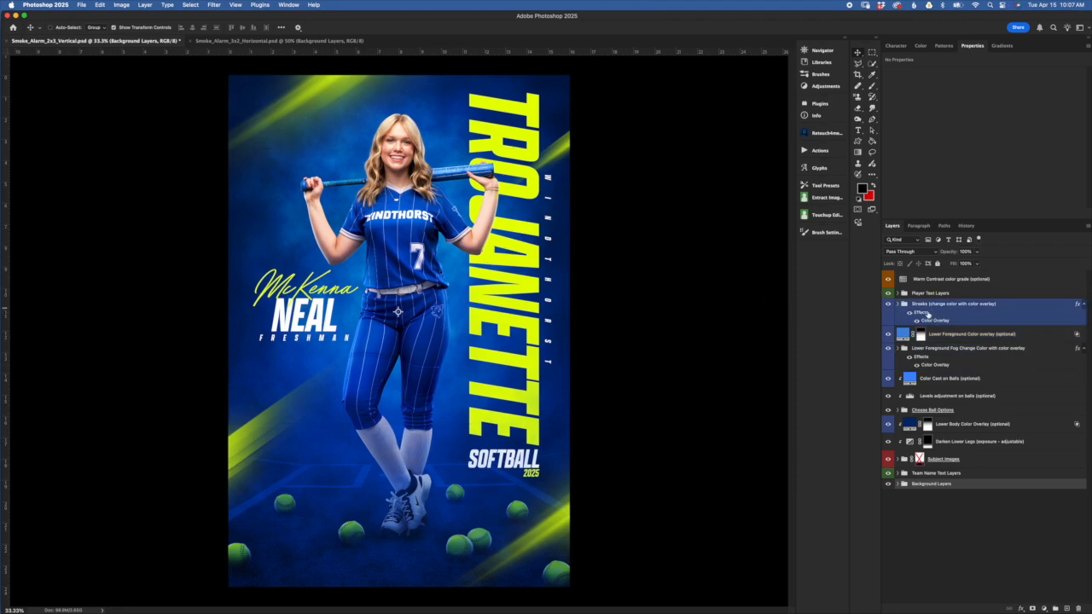
click(896, 334)
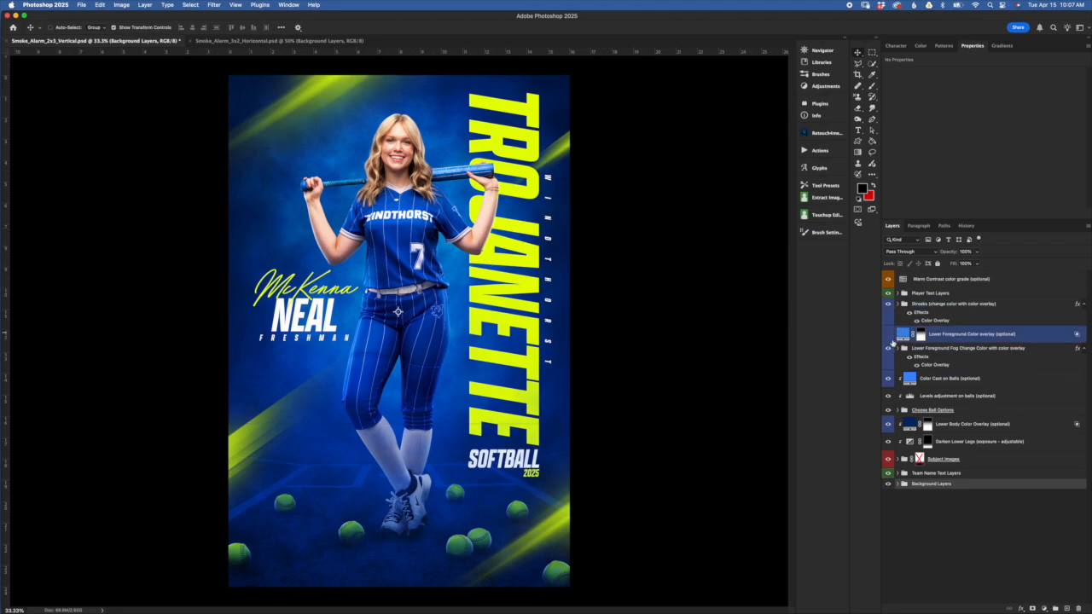
click(890, 348)
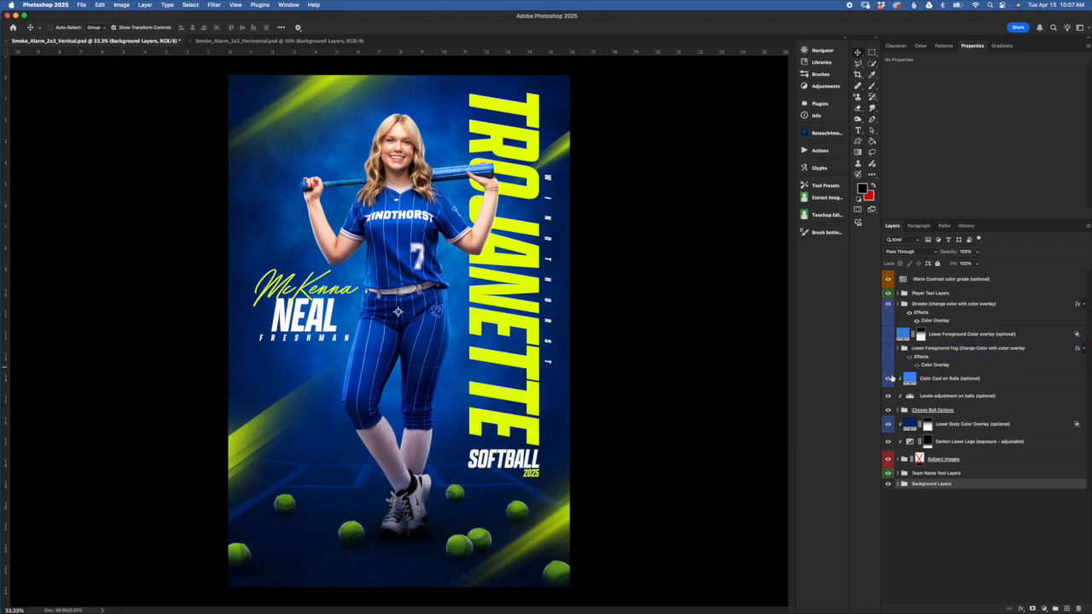
click(887, 378)
click(888, 425)
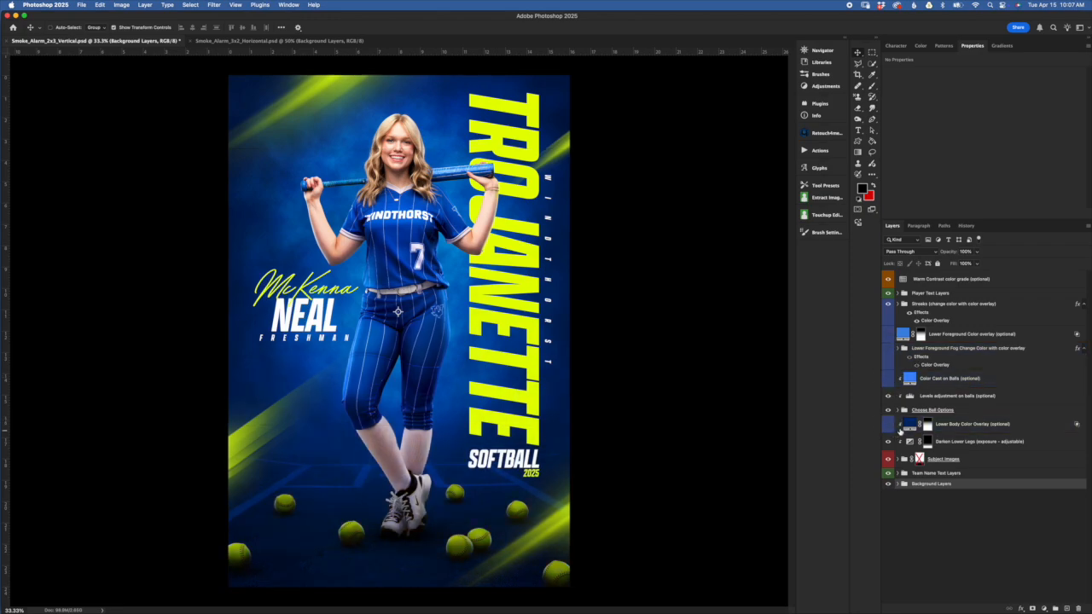
click(914, 307)
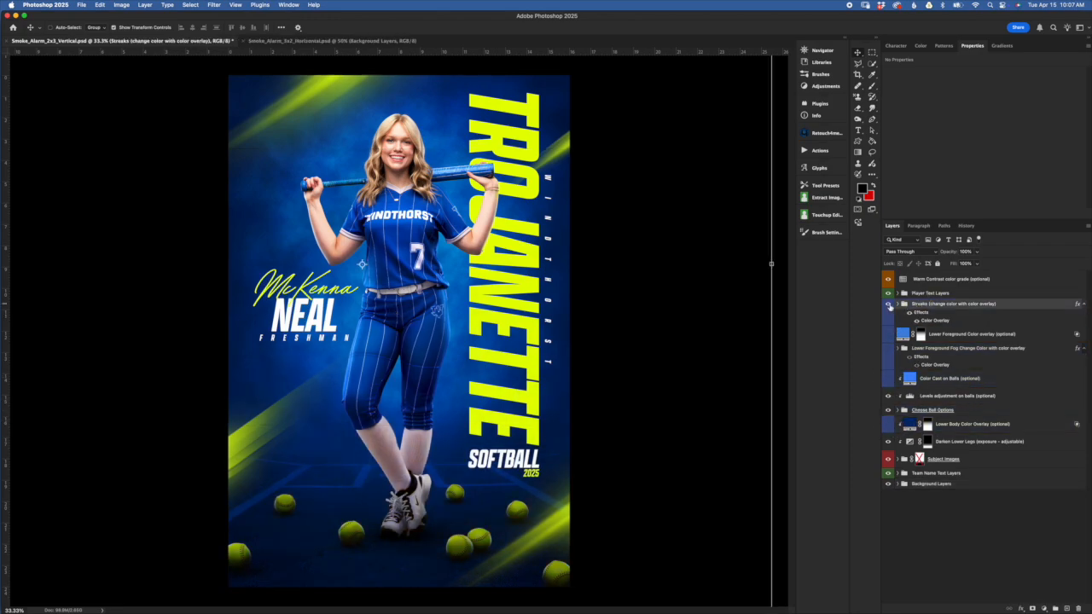
click(889, 305)
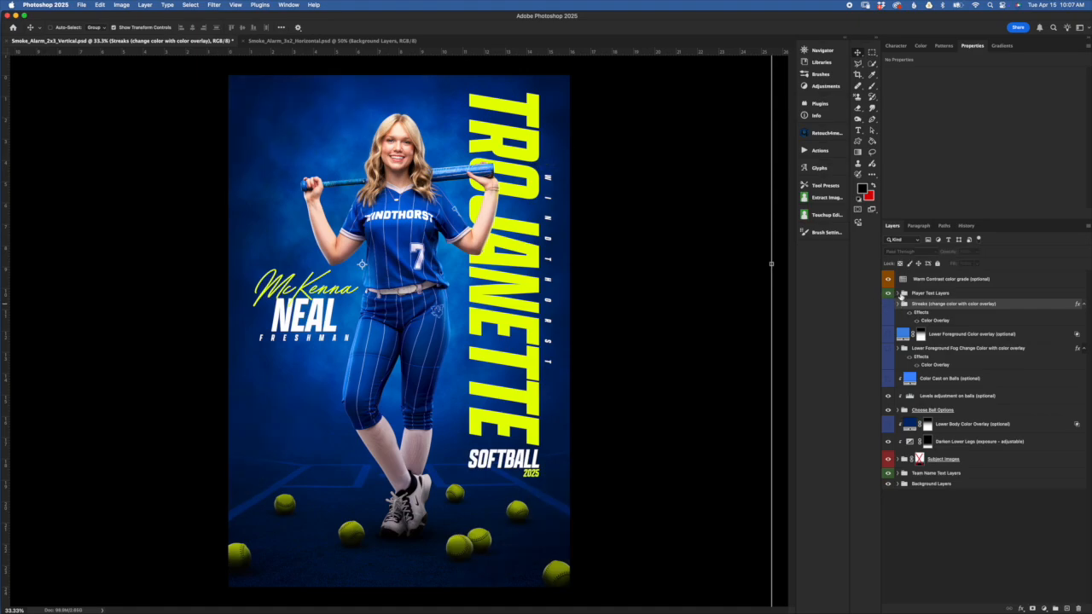
click(894, 441)
Expand the Background Layers group to show its vignette, fog, batters box and background color layers.
click(901, 486)
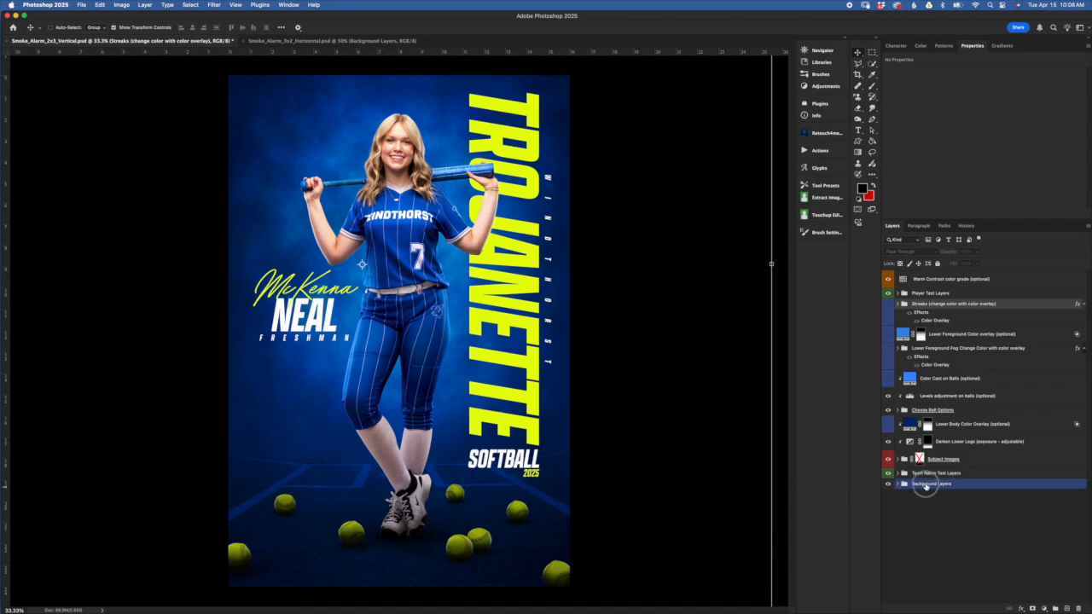
click(899, 485)
click(936, 515)
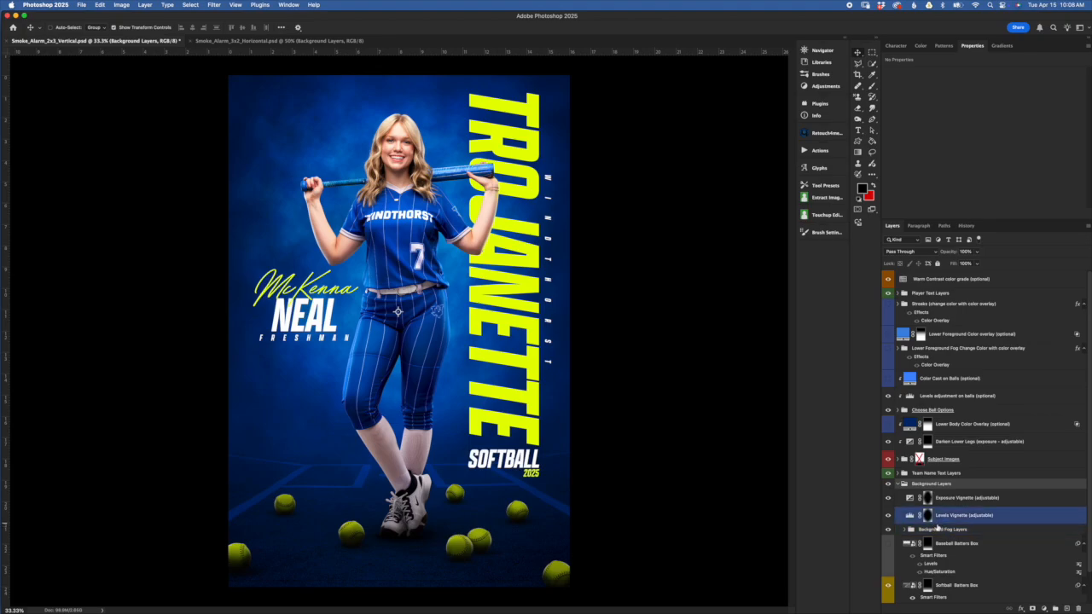
scroll(937, 528, down, 2)
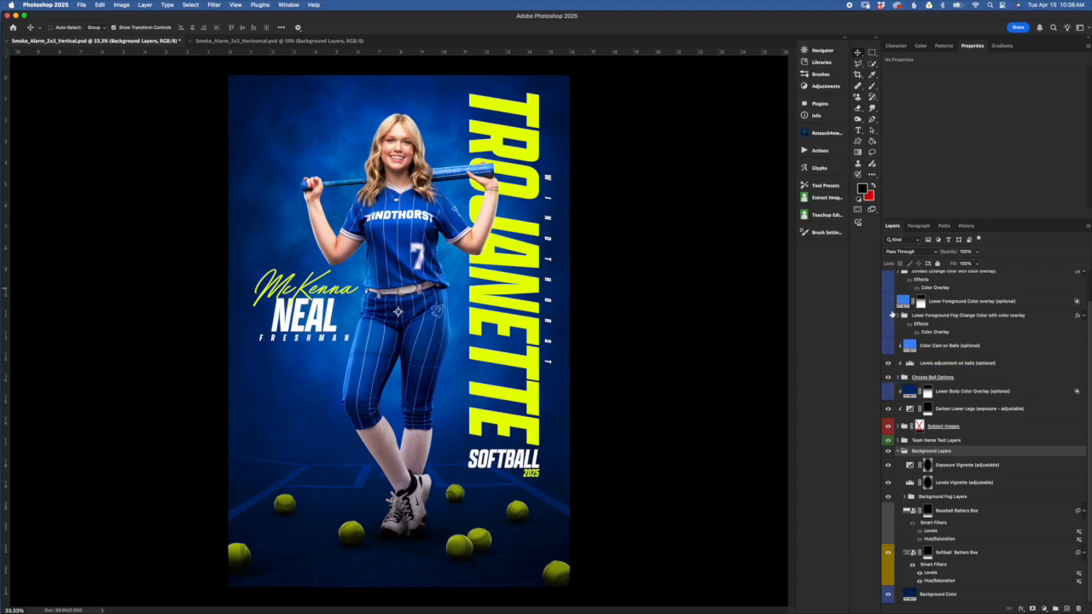
Select the Lower Foreground Fog group, the Background Color layer and finally the Background Layers group.
click(938, 314)
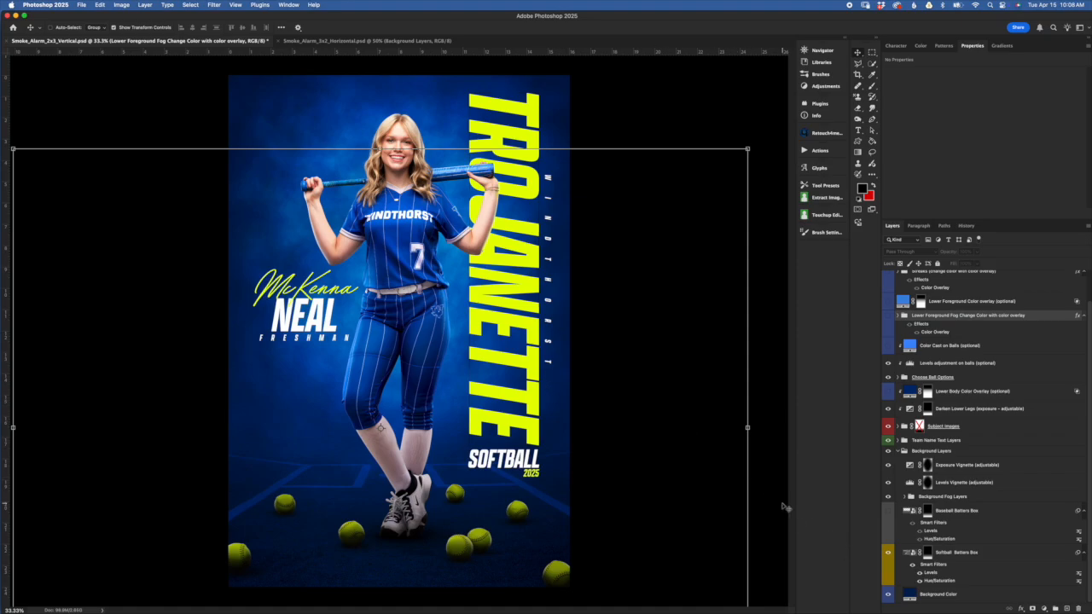
click(897, 596)
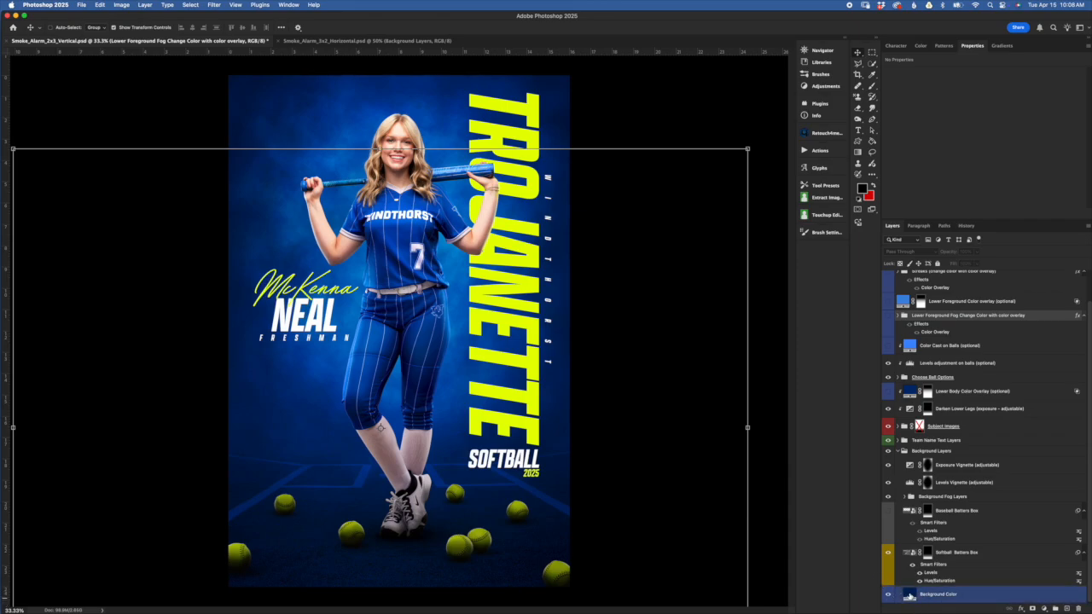
click(909, 594)
click(912, 594)
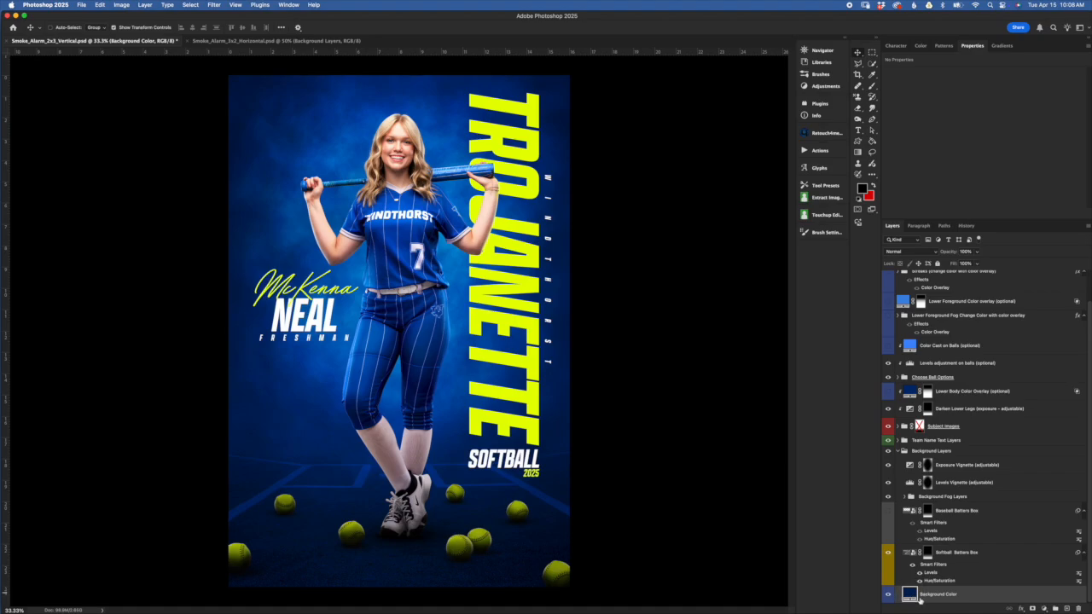
click(912, 451)
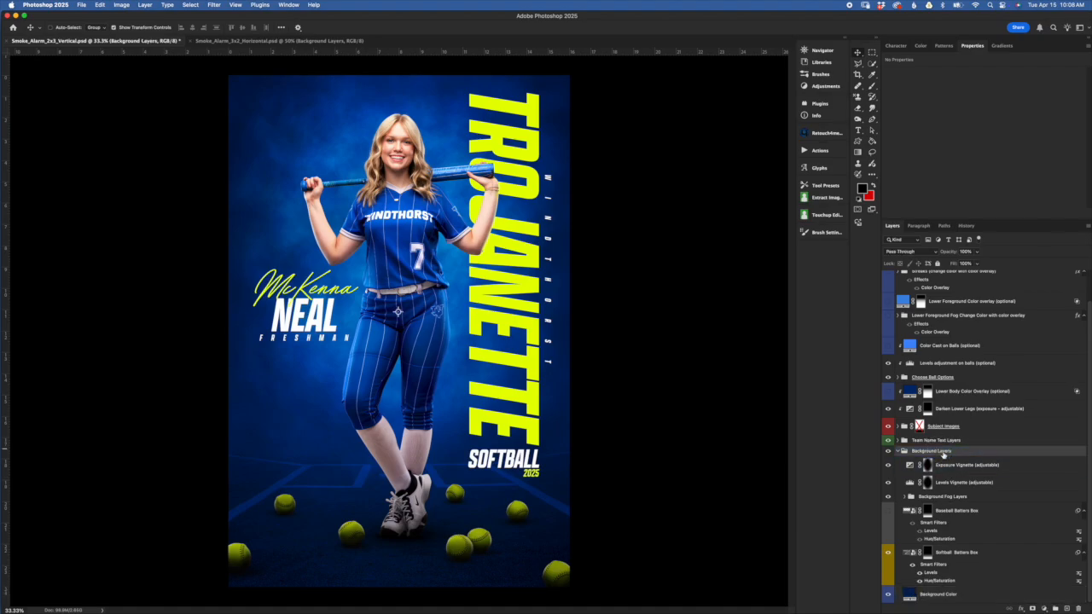
Try a range of bright to dark greens for the Background Color fill layer, and discard the change.
click(938, 594)
double_click(910, 594)
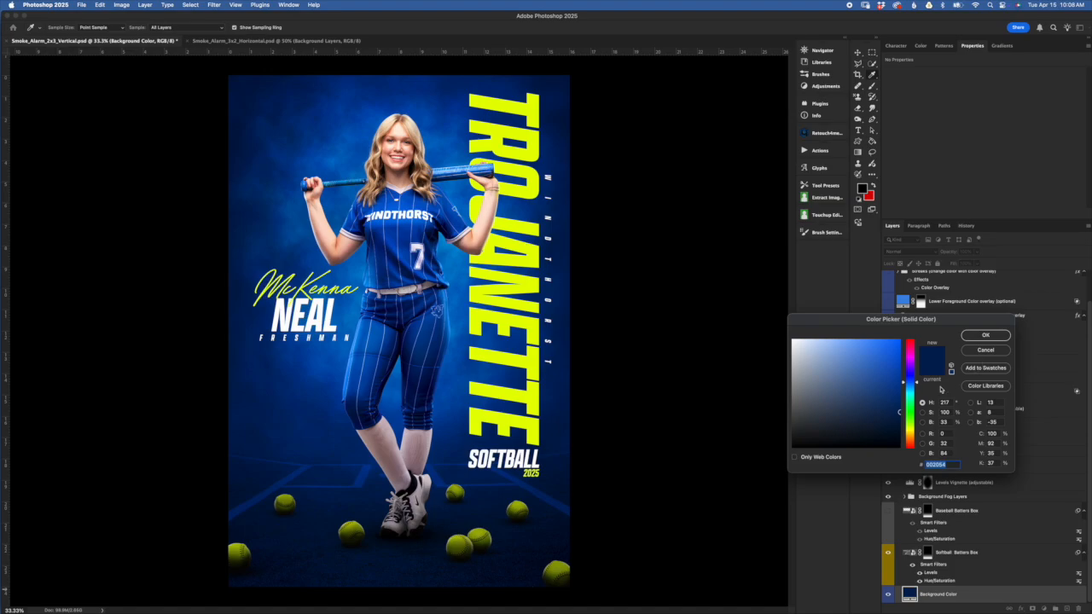
drag(911, 357, 911, 404)
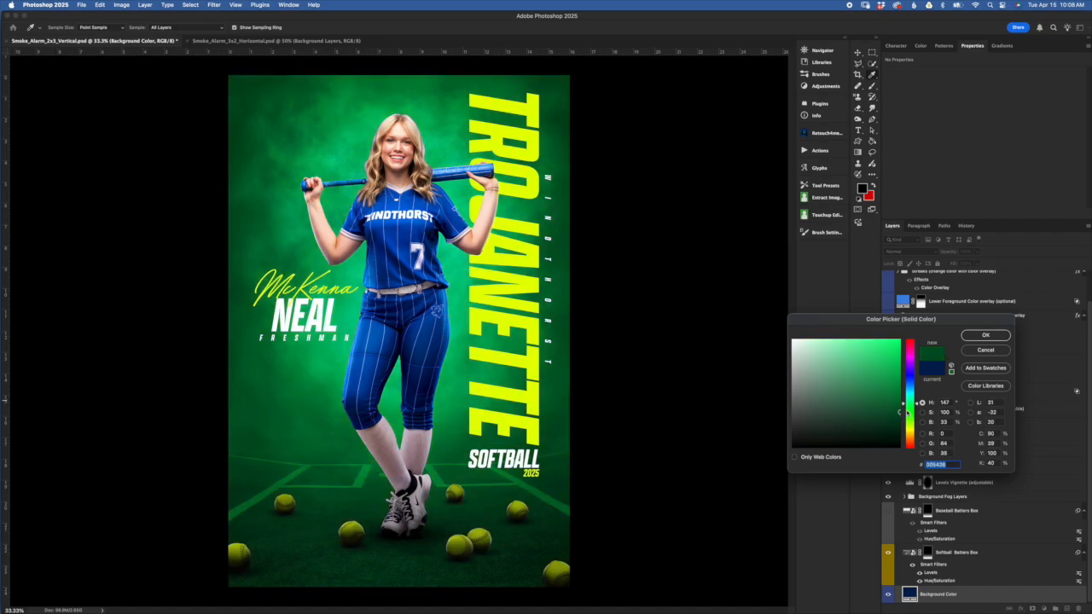
mouse_move(911, 407)
mouse_down()
mouse_move(824, 417)
mouse_move(841, 414)
mouse_up()
click(899, 411)
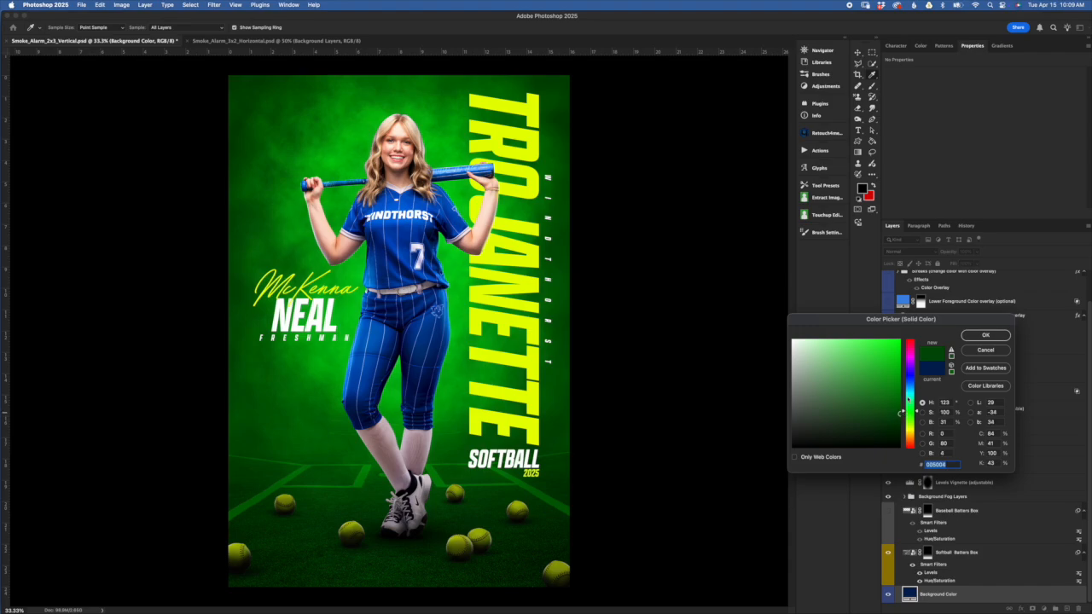
click(900, 383)
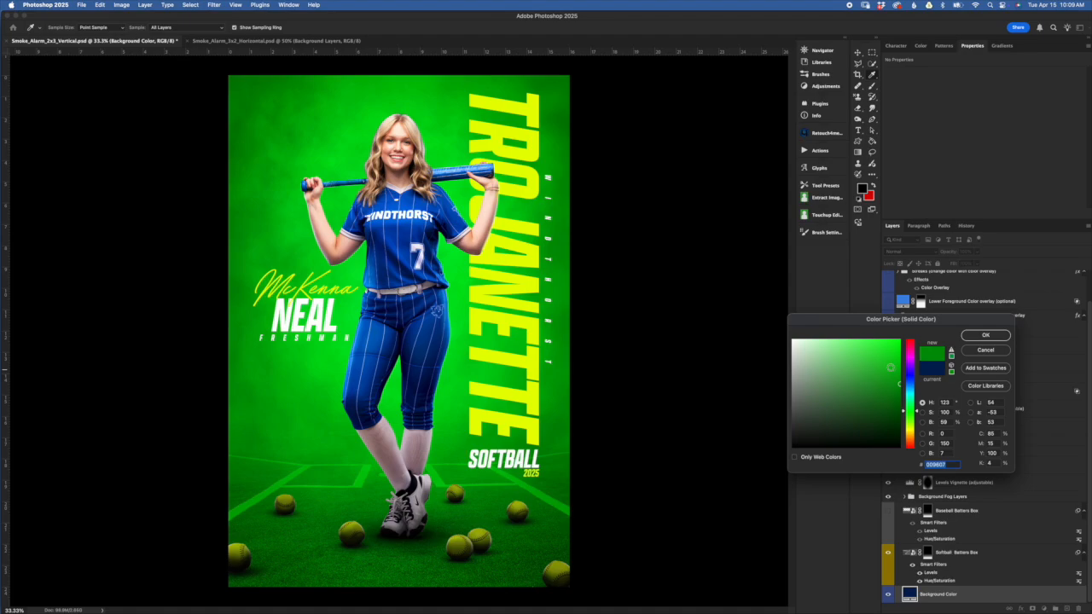
click(900, 391)
click(899, 395)
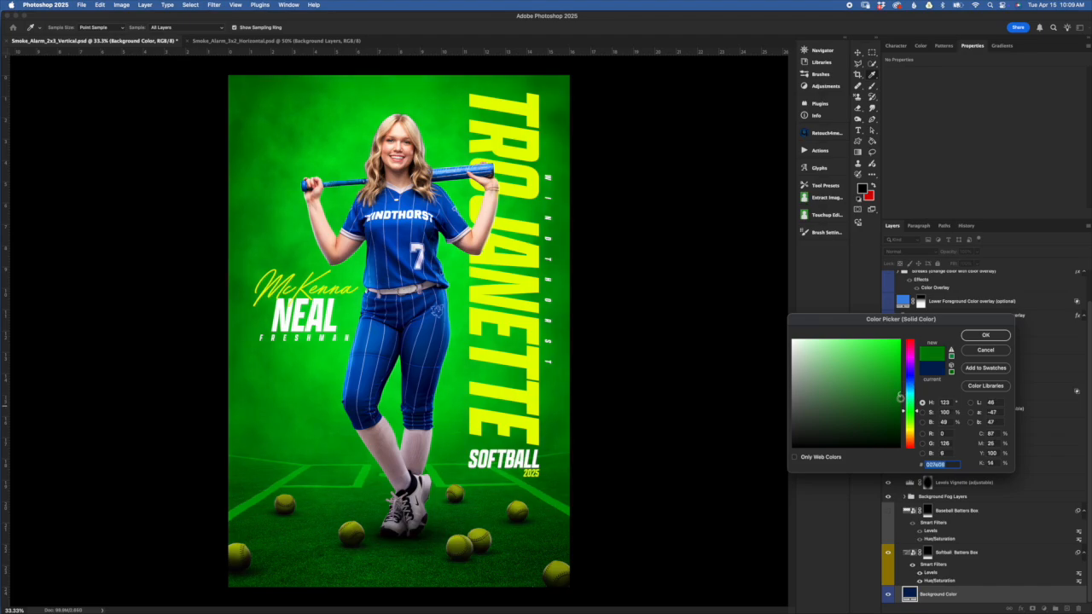
click(904, 400)
click(901, 407)
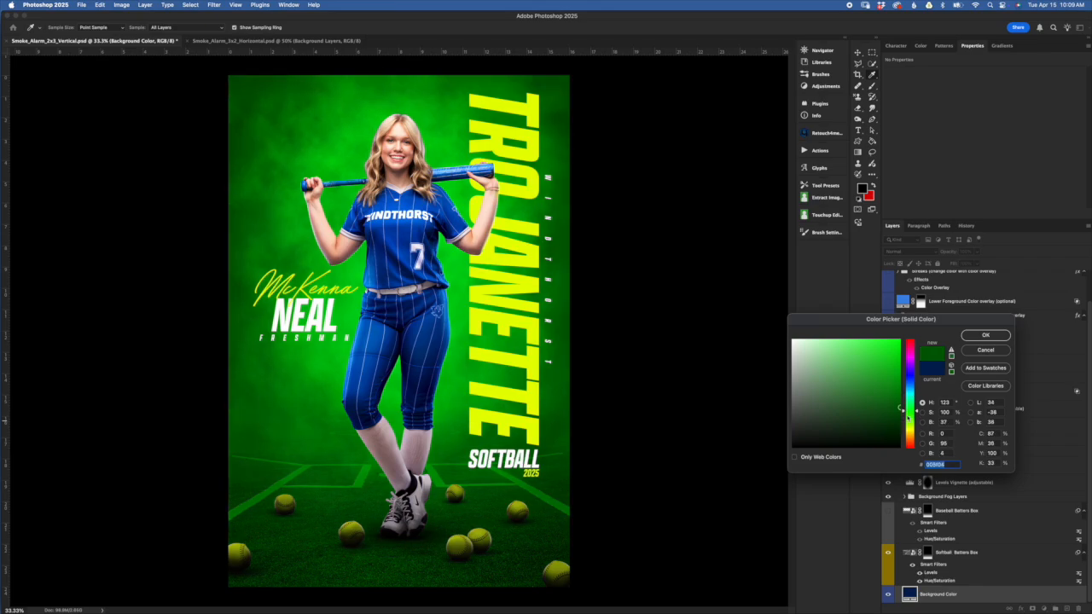
click(934, 368)
click(985, 352)
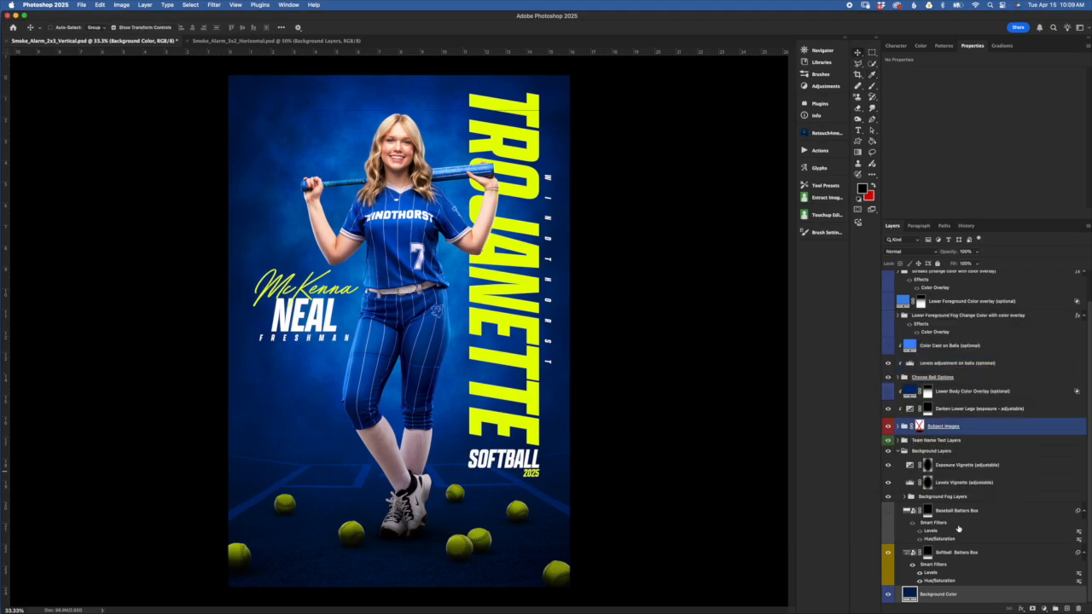
Expand the Subject Images group and select the Sample Subject Image layer inside it.
click(980, 430)
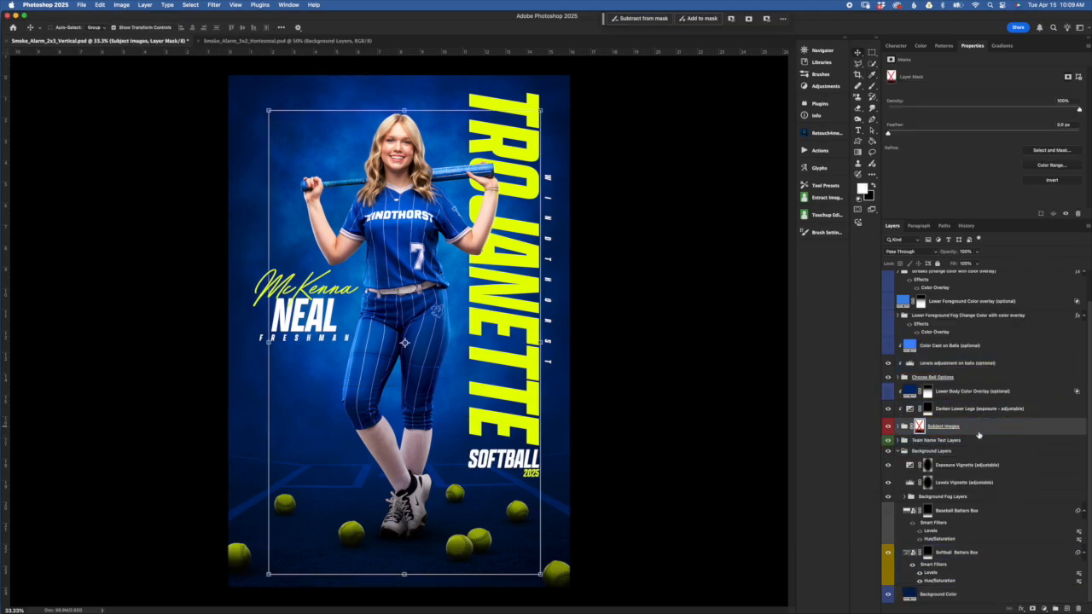
click(901, 428)
click(898, 428)
click(945, 466)
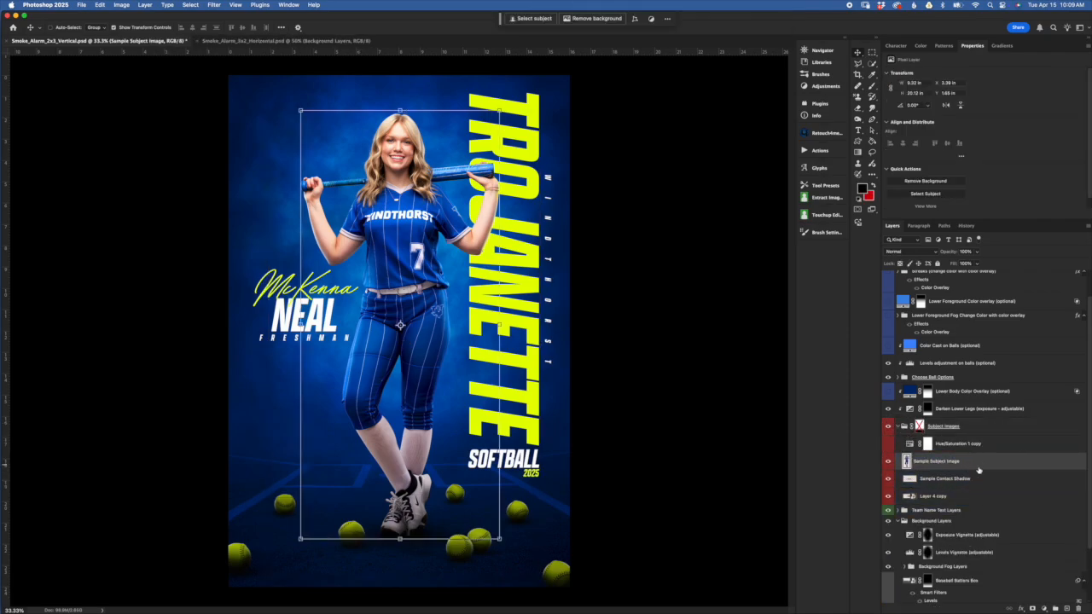
Show the Hue/Saturation 1 copy adjustment layer and clip it to the Sample Subject Image layer to turn the uniform green.
scroll(976, 470, down, 2)
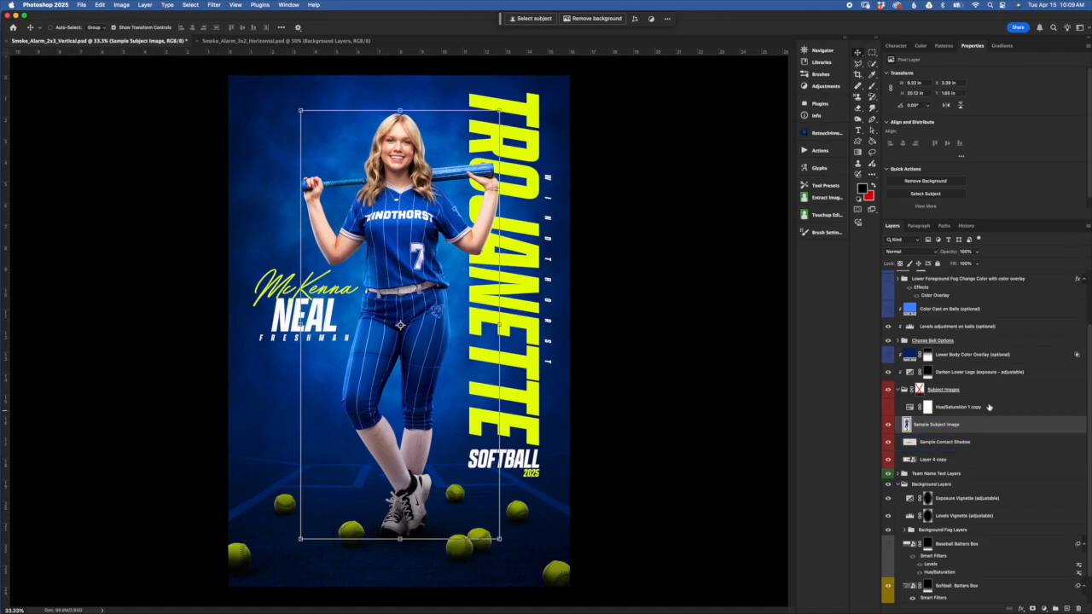
click(930, 407)
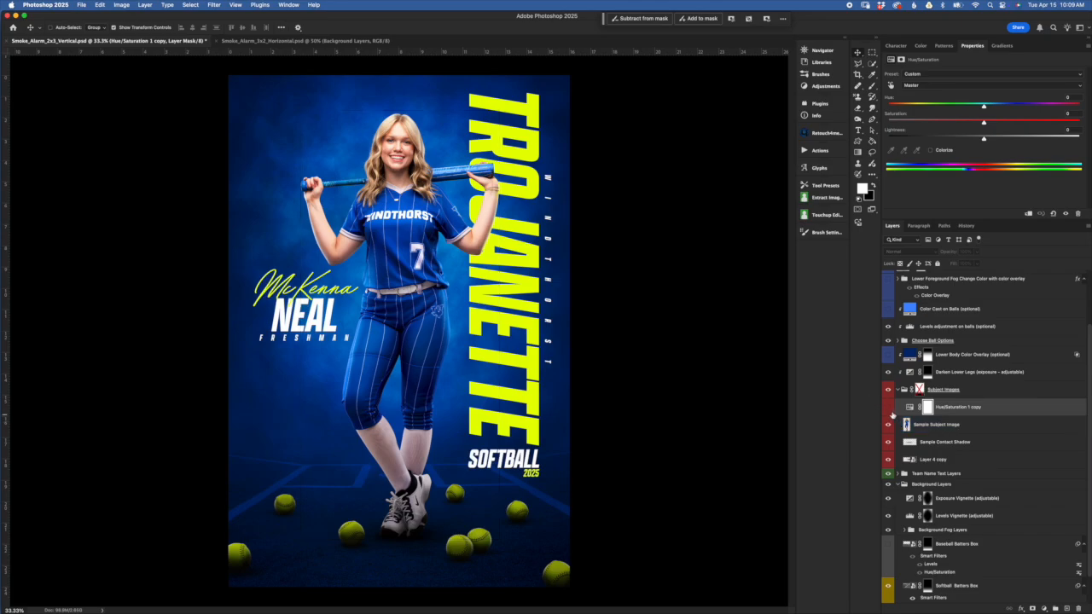
click(887, 410)
click(913, 444)
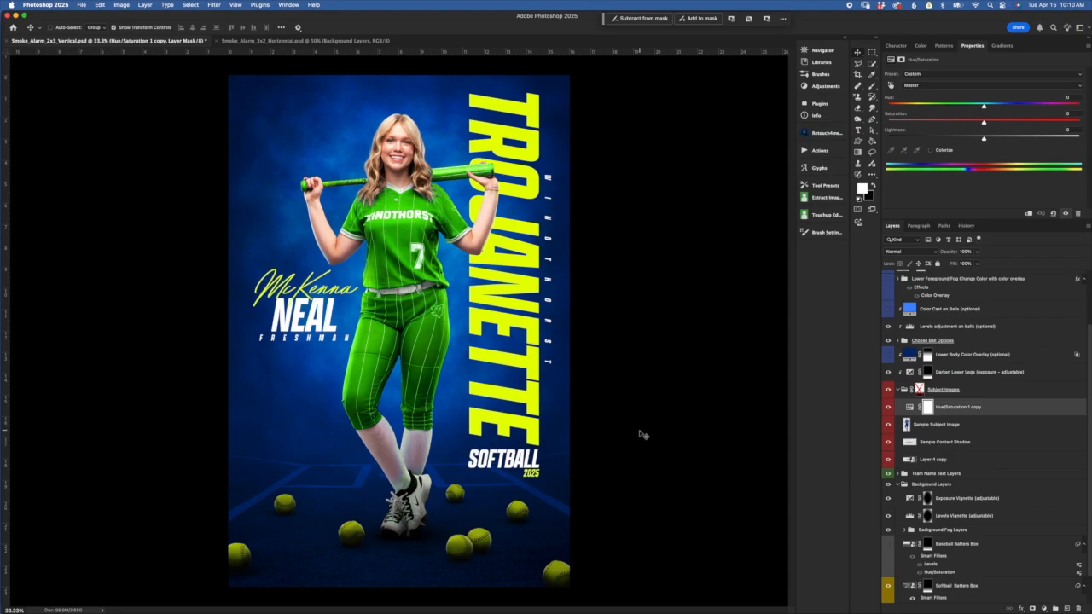
click(906, 423)
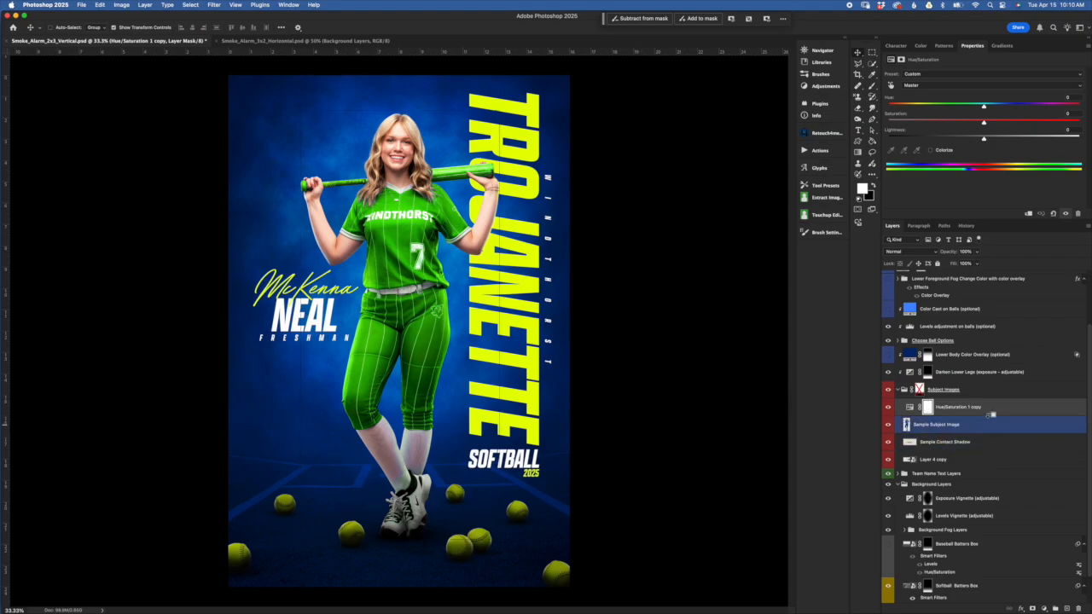
drag(989, 422, 993, 414)
alt+click(996, 415)
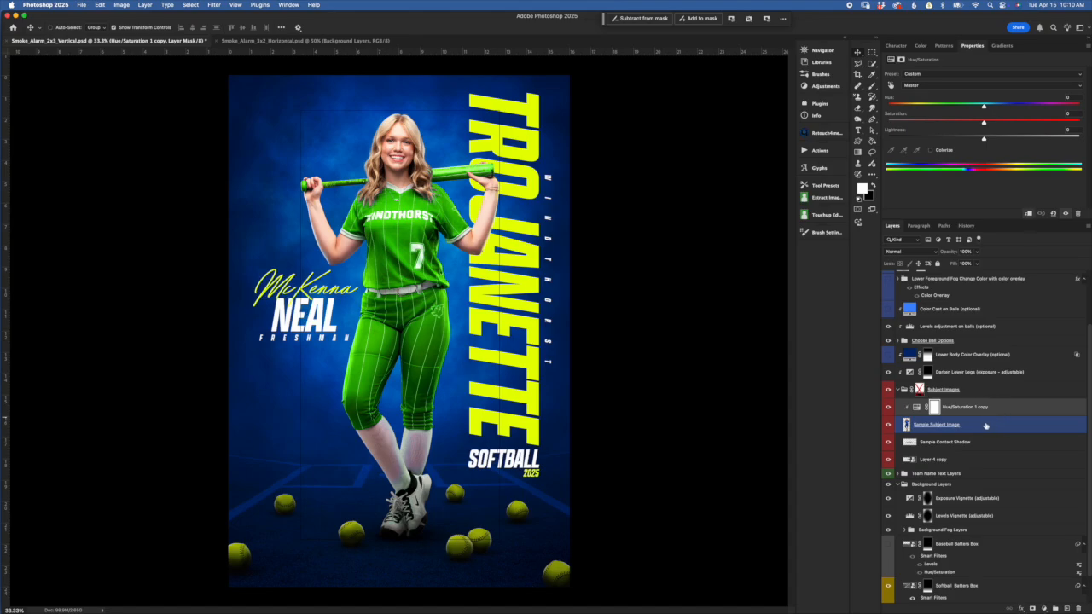
Hide the Layer 4 copy shadow and select the Sample Contact Shadow layer.
click(931, 425)
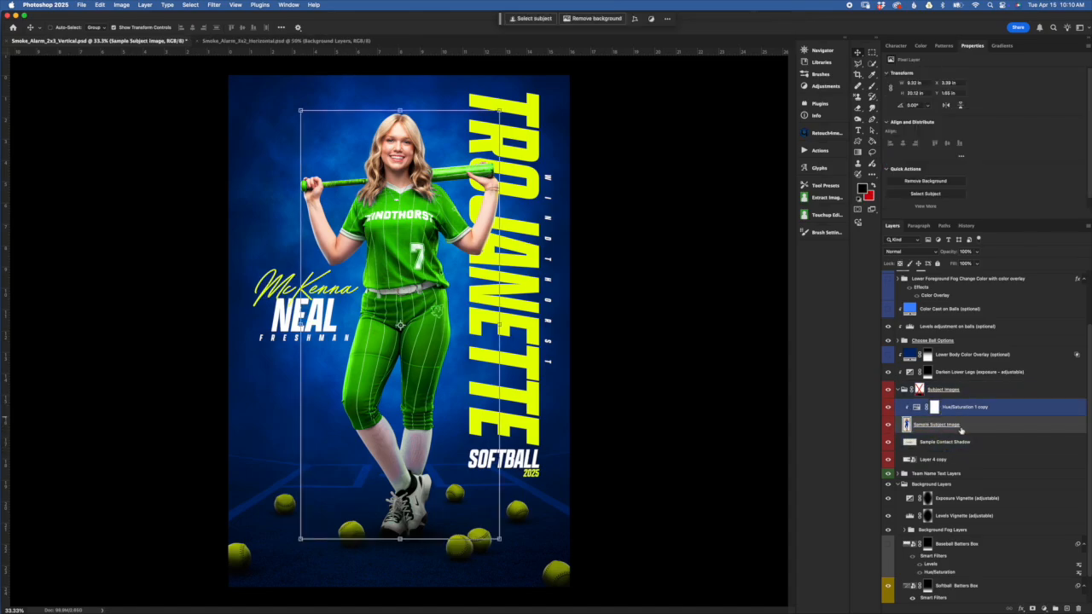
click(960, 446)
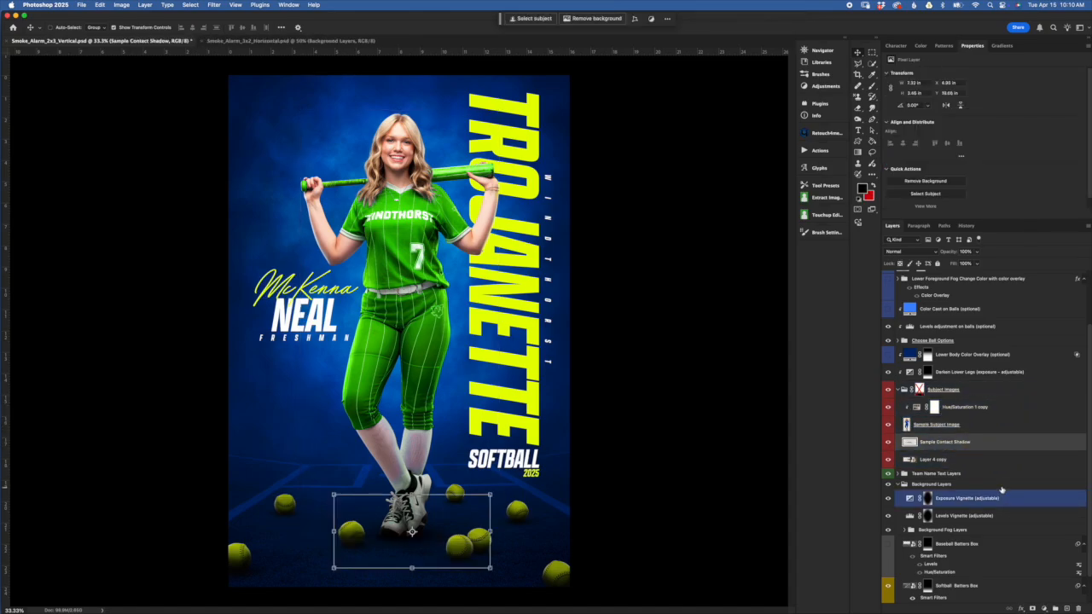
click(981, 409)
click(929, 425)
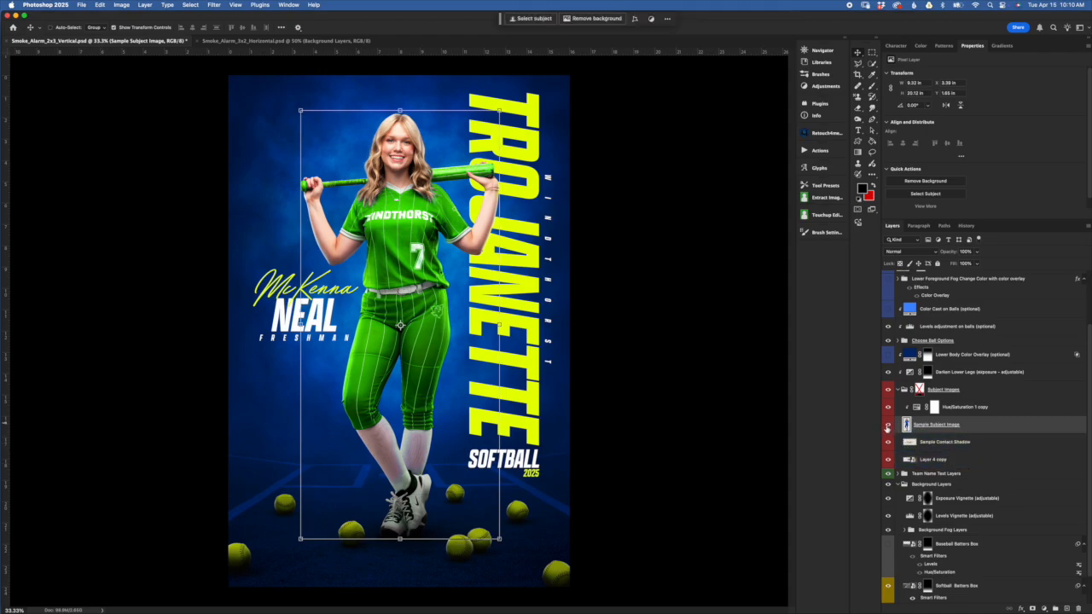
click(939, 441)
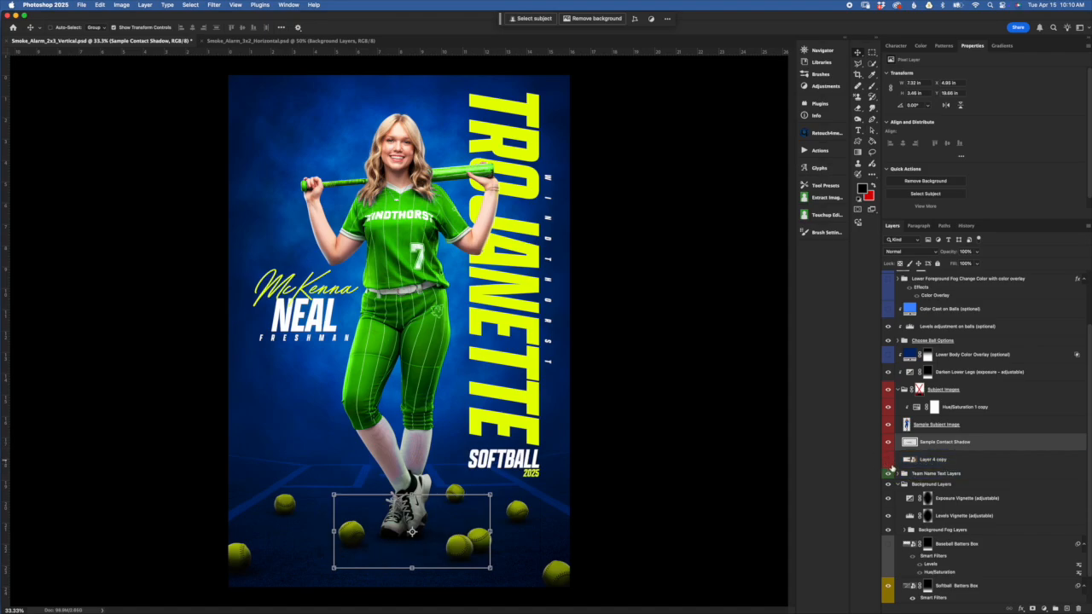
Examine the contact shadow beneath the shoes by hiding and reshowing the Sample Contact Shadow and Sample Subject Image layers.
key(super+plus)
key(super+plus)
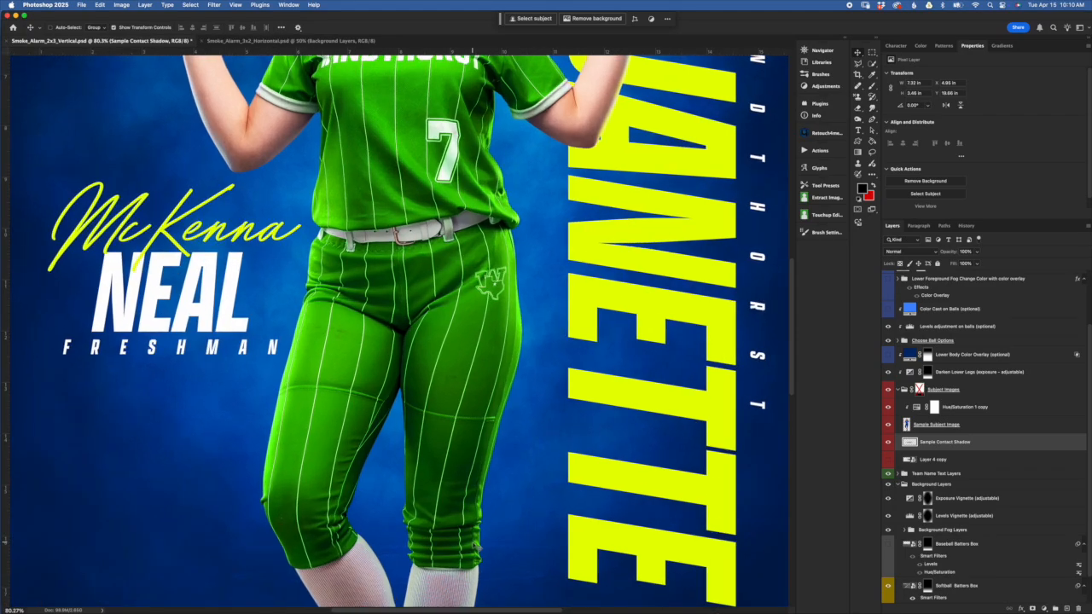
scroll(476, 547, down, 10)
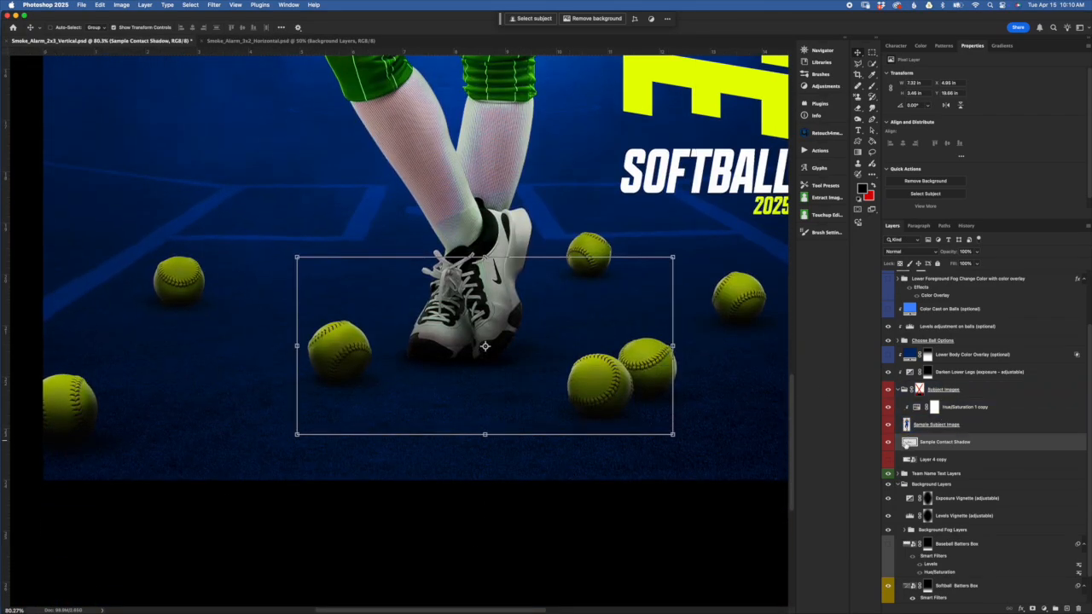
click(887, 441)
click(888, 442)
click(887, 444)
click(887, 443)
click(887, 426)
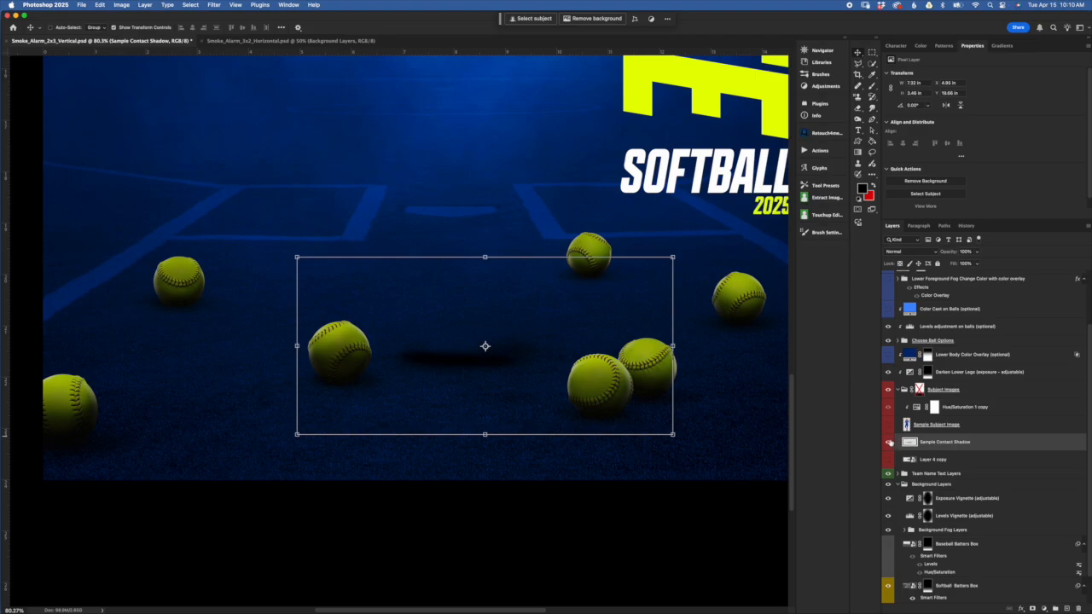
click(887, 426)
Hide the Sample Contact Shadow layer, and show and select the Layer 4 copy shadow layer instead.
click(903, 472)
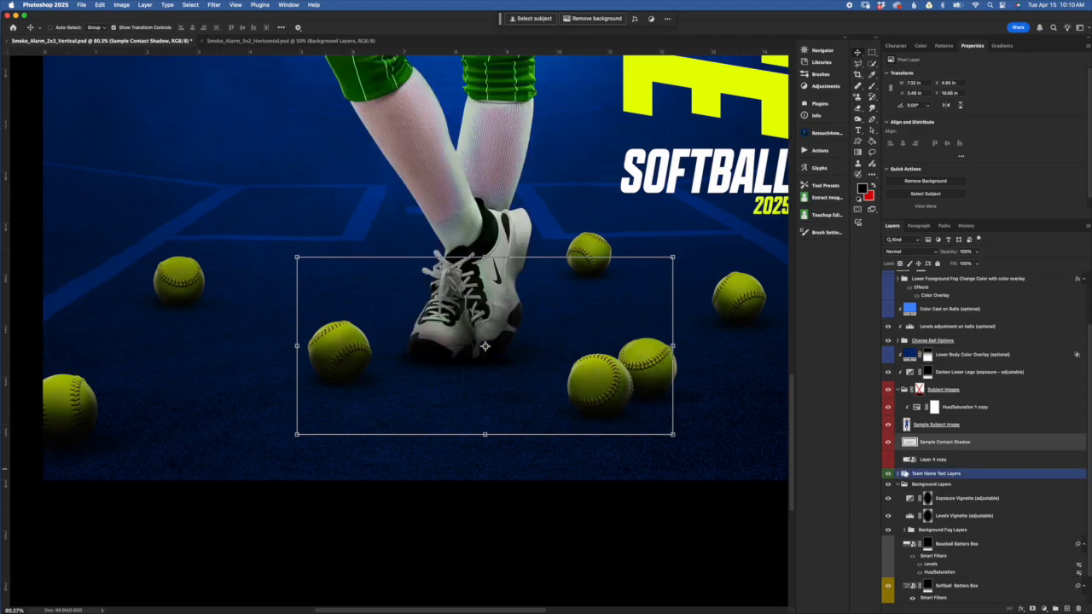
click(931, 461)
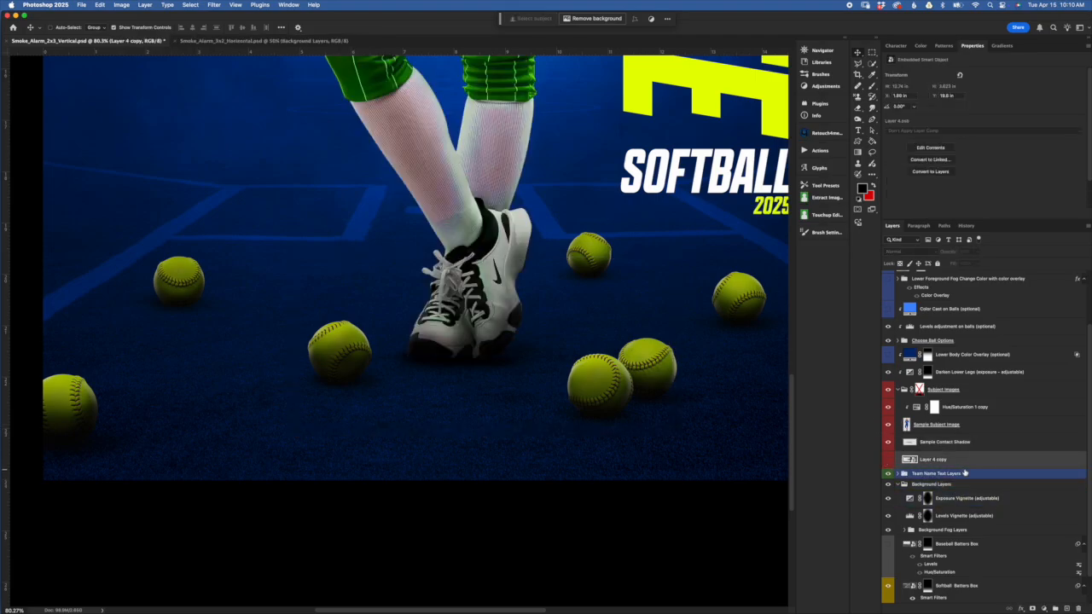
click(893, 443)
click(889, 444)
click(969, 475)
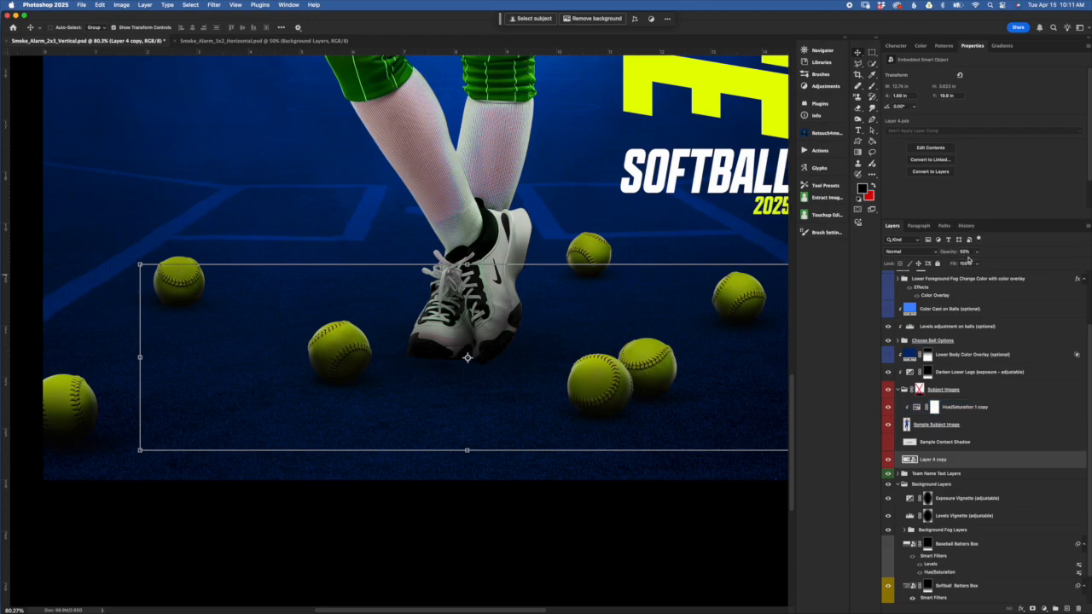
Try other opacity values, including 15%, on the Layer 4 copy shadow layer.
drag(948, 251, 1090, 236)
key(1)
key(5)
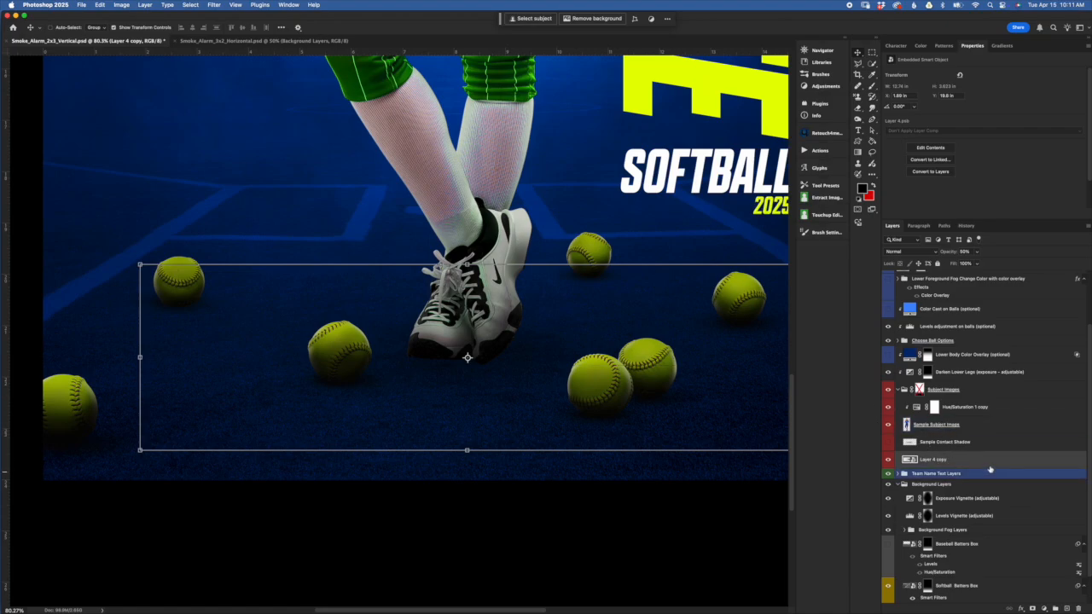
Duplicate the Layer 4 copy shadow three times below it and leave only the topmost duplicate visible.
drag(975, 466, 978, 473)
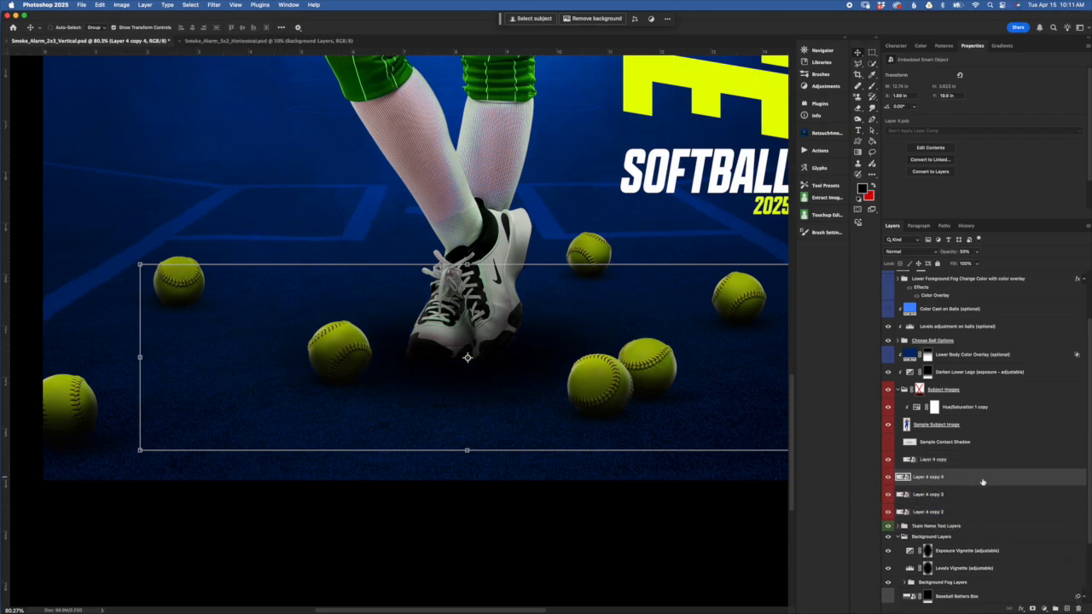
click(888, 478)
drag(887, 494, 888, 511)
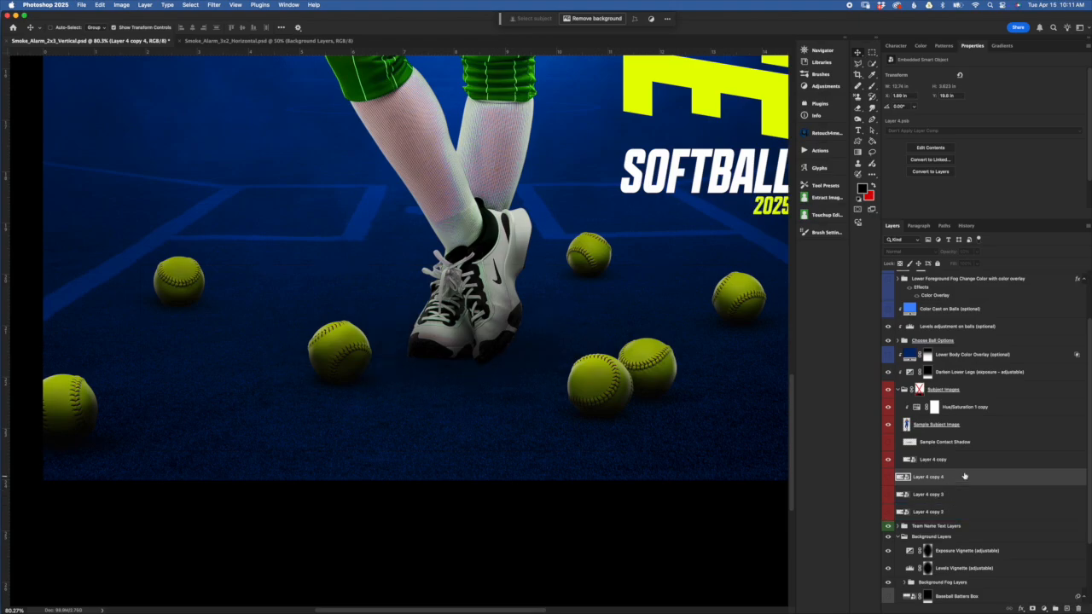
click(888, 478)
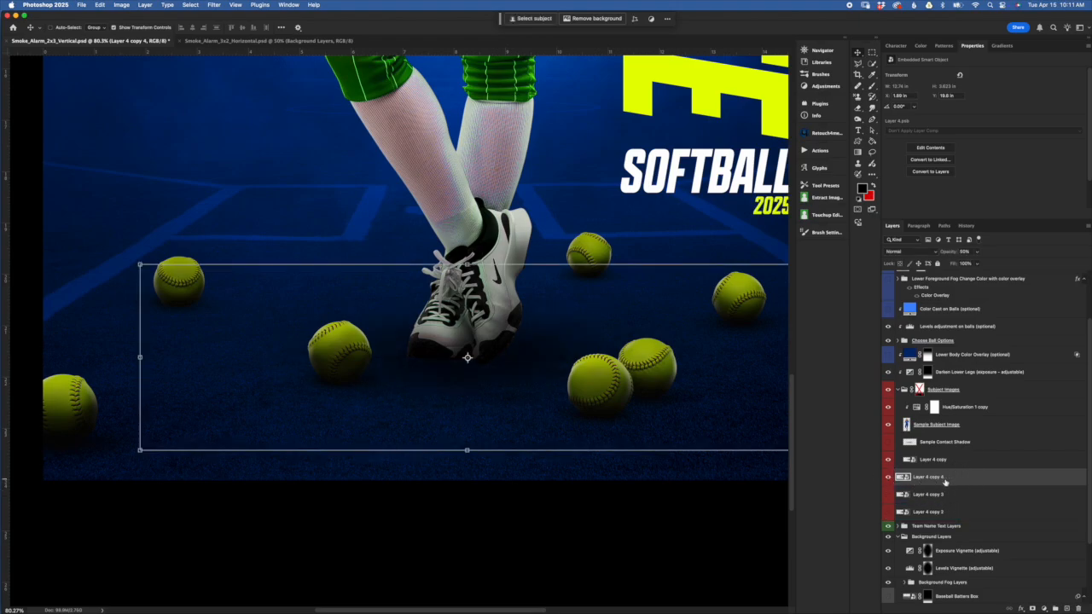
Try scaling the topmost duplicate shadow narrower and flatter beneath the shoes.
drag(467, 264, 467, 312)
drag(139, 379, 227, 379)
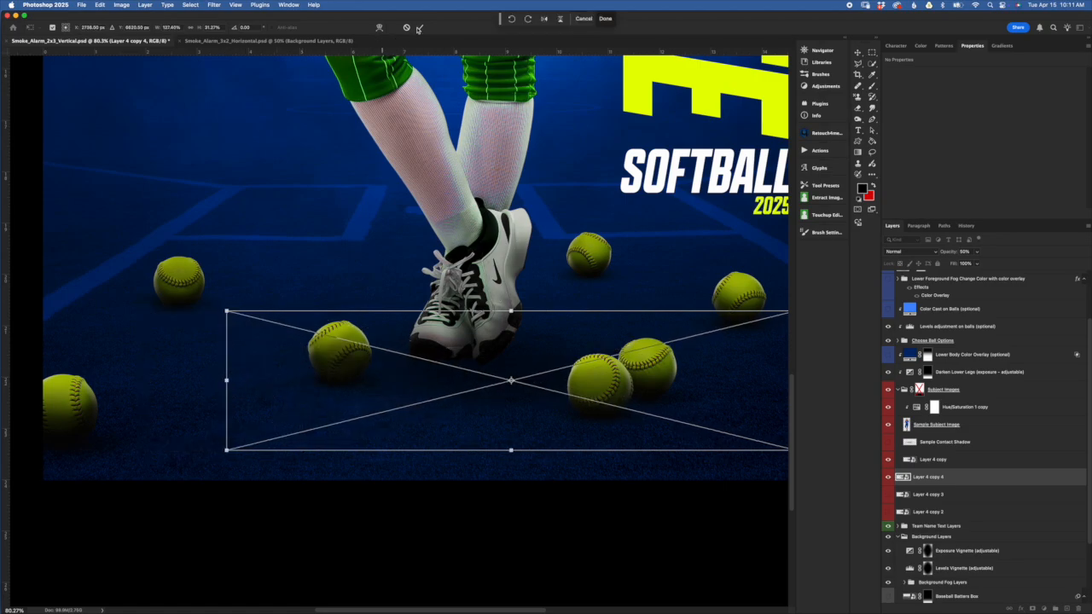
click(418, 29)
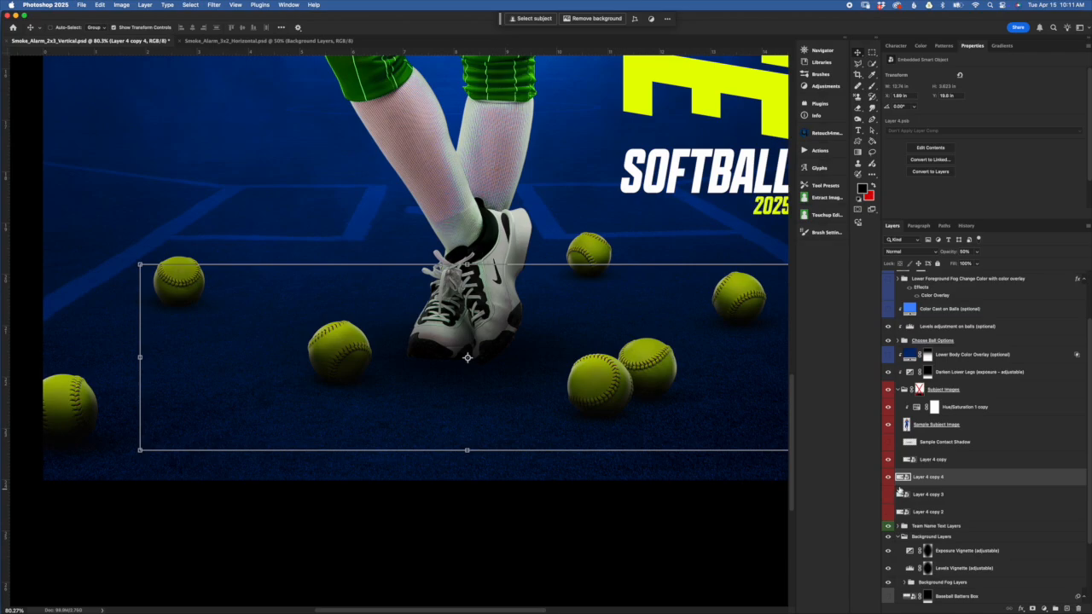
Collapse the Subject Images group and select the Background Color layer with the whole poster in view.
click(972, 460)
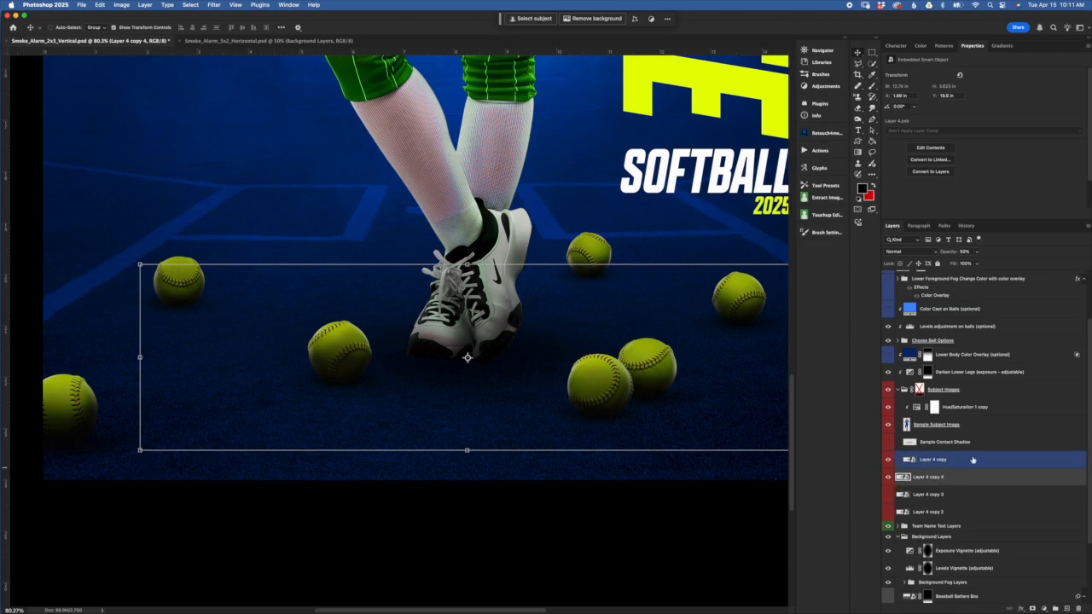
click(904, 422)
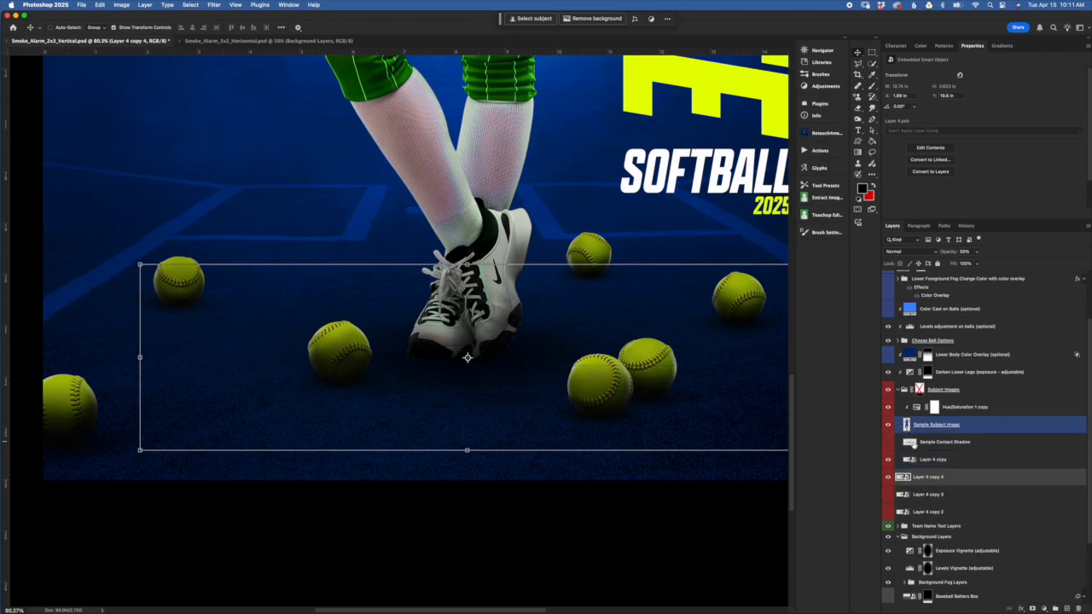
click(904, 389)
scroll(897, 445, down, 1)
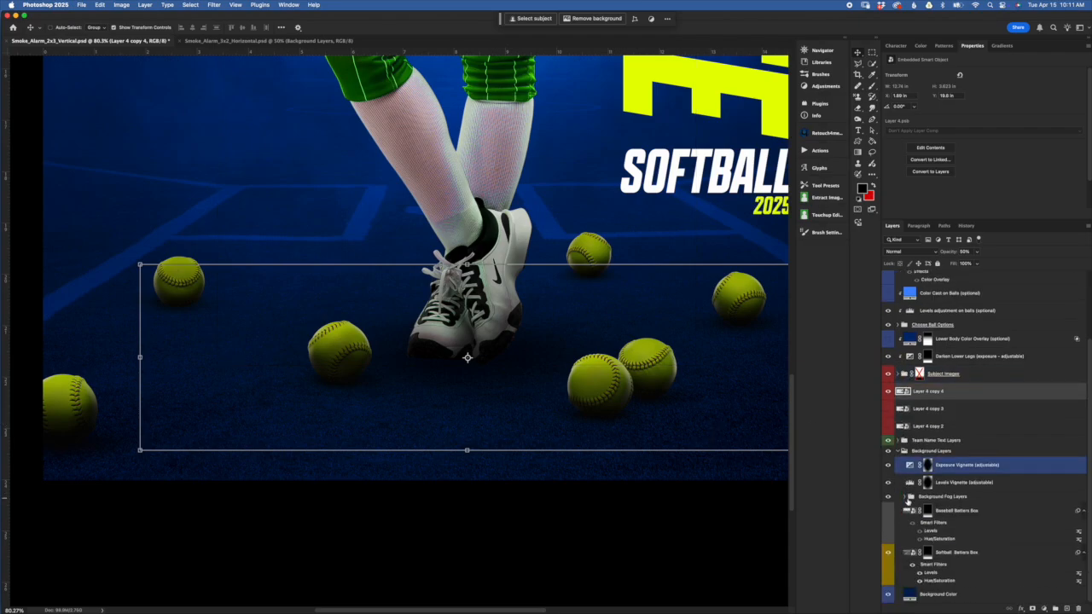
click(925, 551)
click(947, 597)
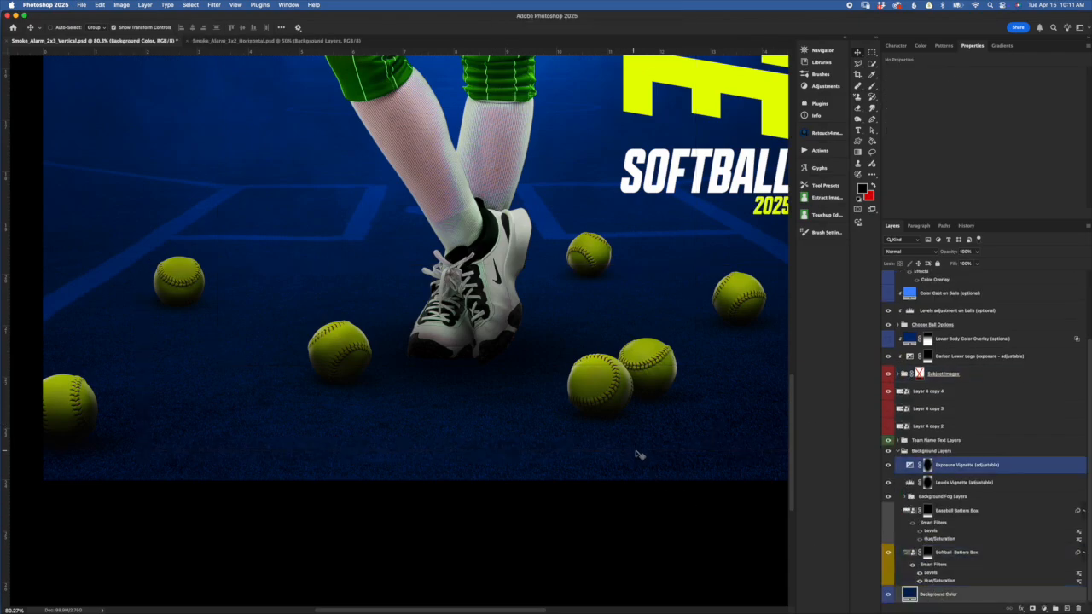
key(super+0)
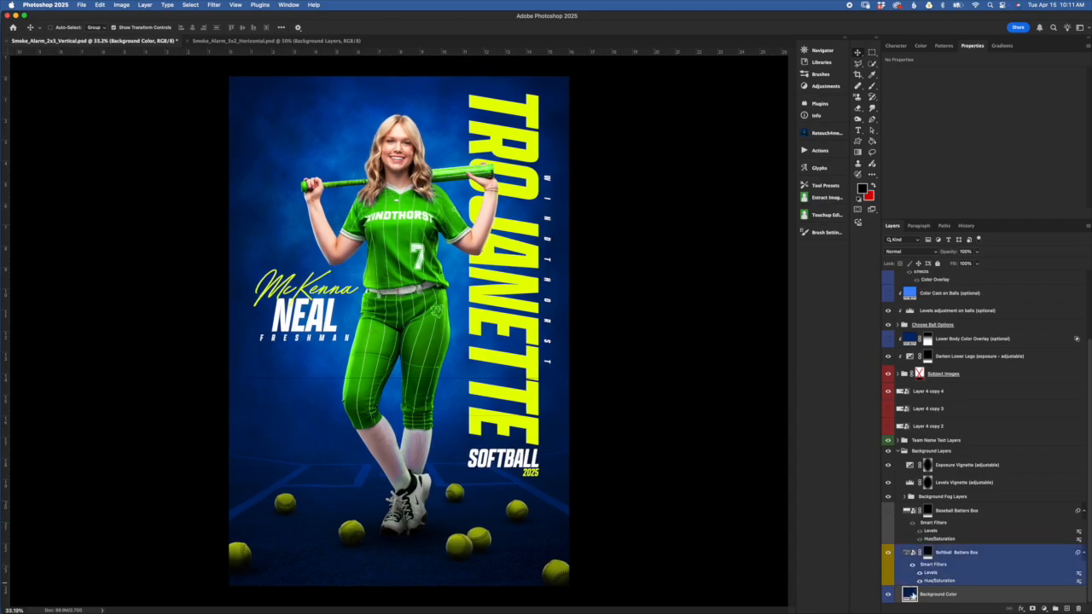
Try green (#165400) and neutral gray (#515151) as the fill of the Background Color layer.
double_click(912, 594)
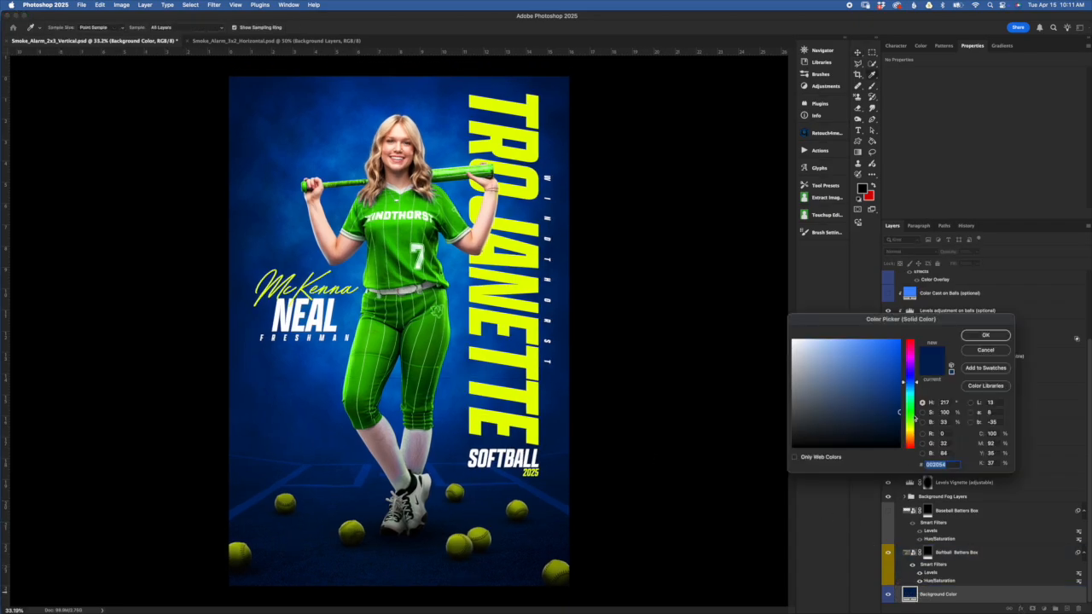
click(909, 413)
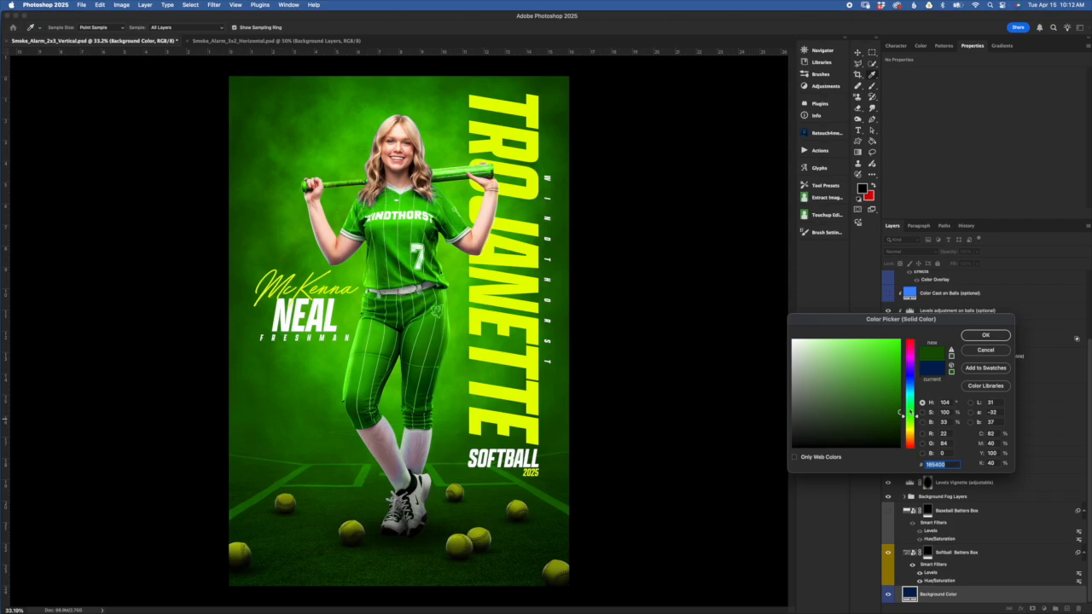
click(774, 412)
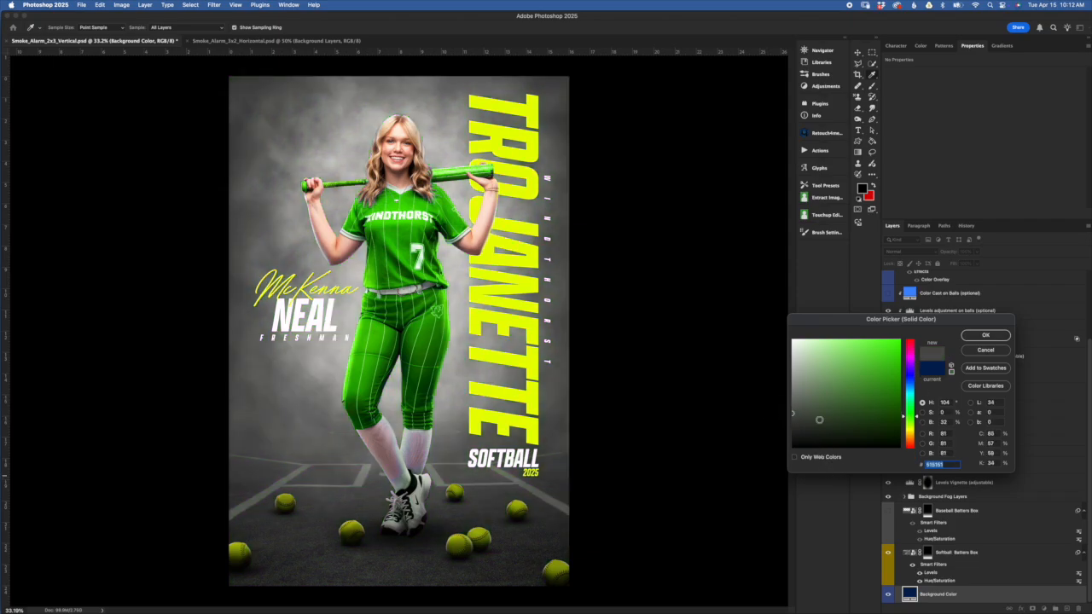
click(985, 350)
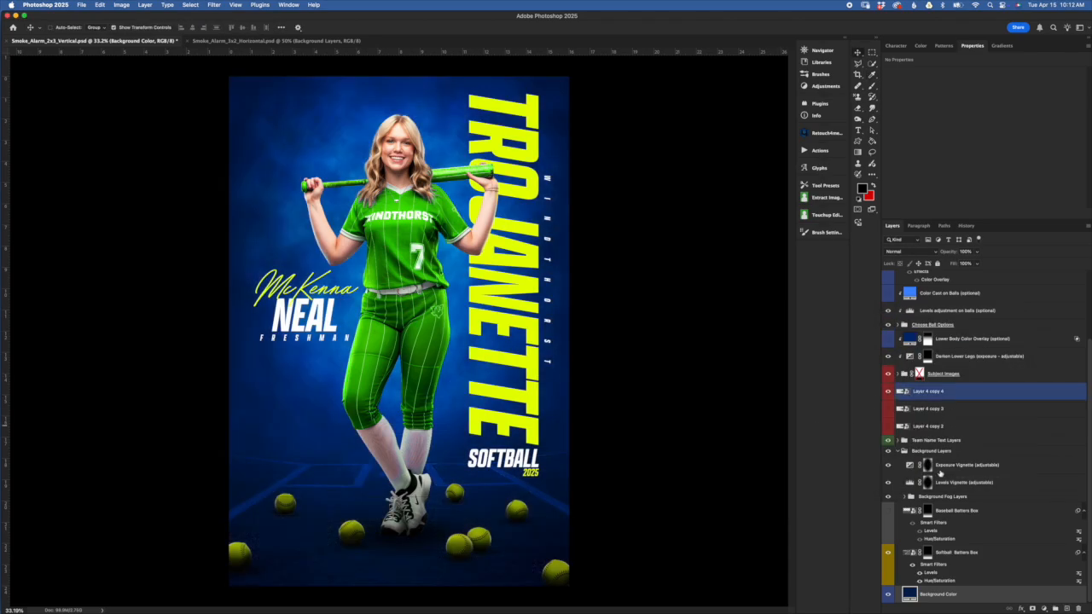
Set the Background Color layer's solid fill to dark green #1c5400.
double_click(910, 592)
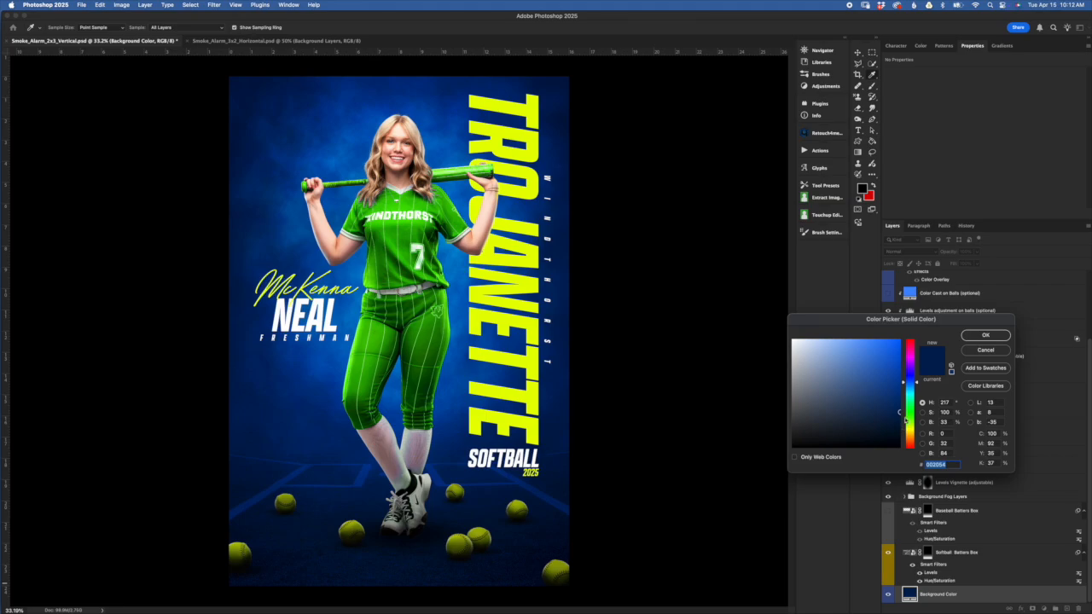
click(910, 415)
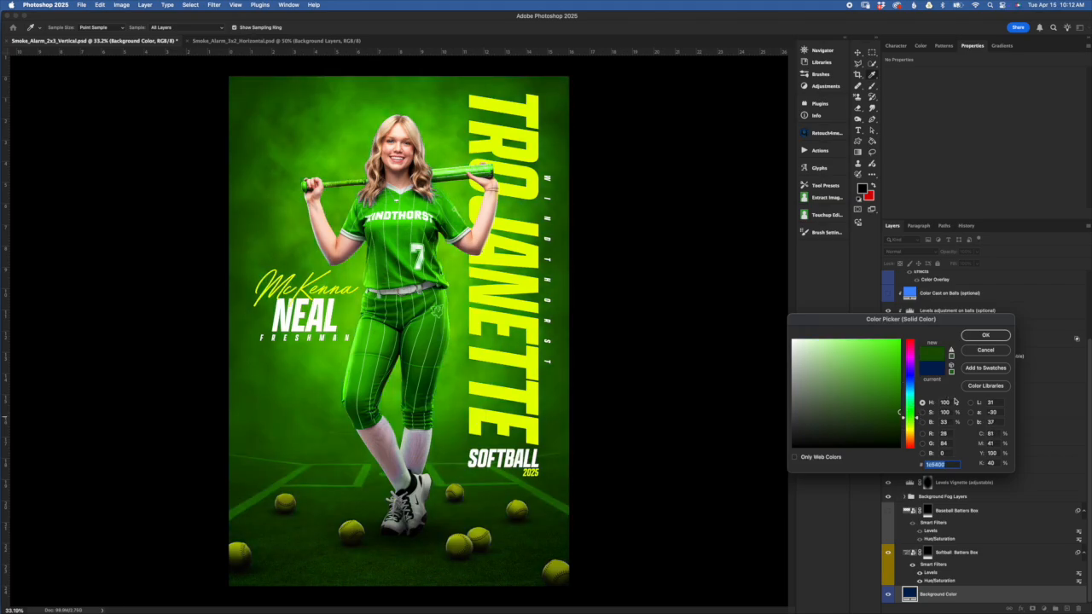
click(989, 336)
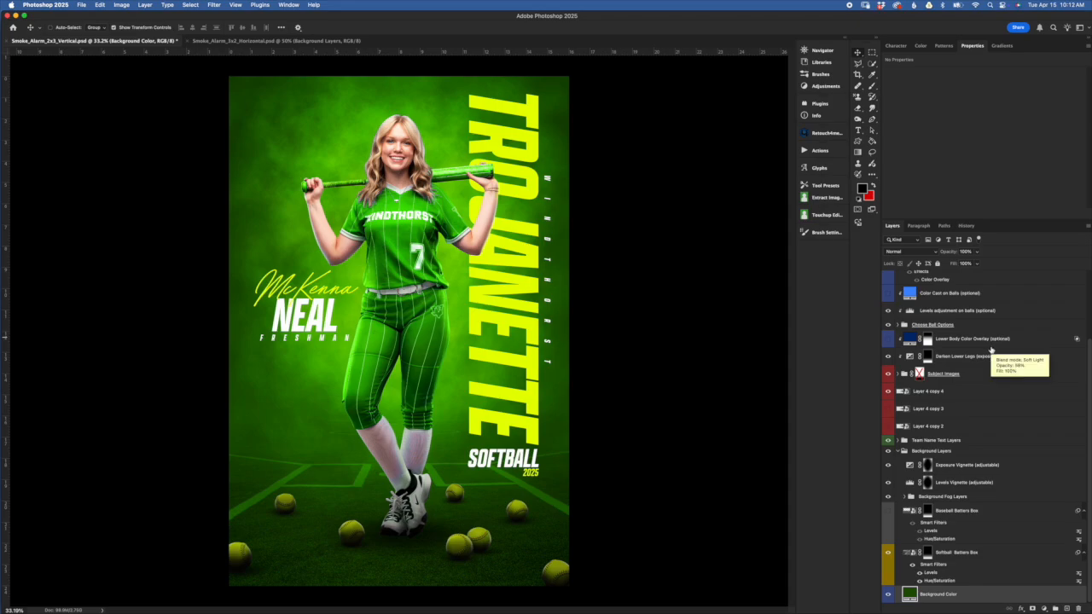
Hide the Softball Batters Box layer and show the Baseball Batters Box layer instead.
click(968, 552)
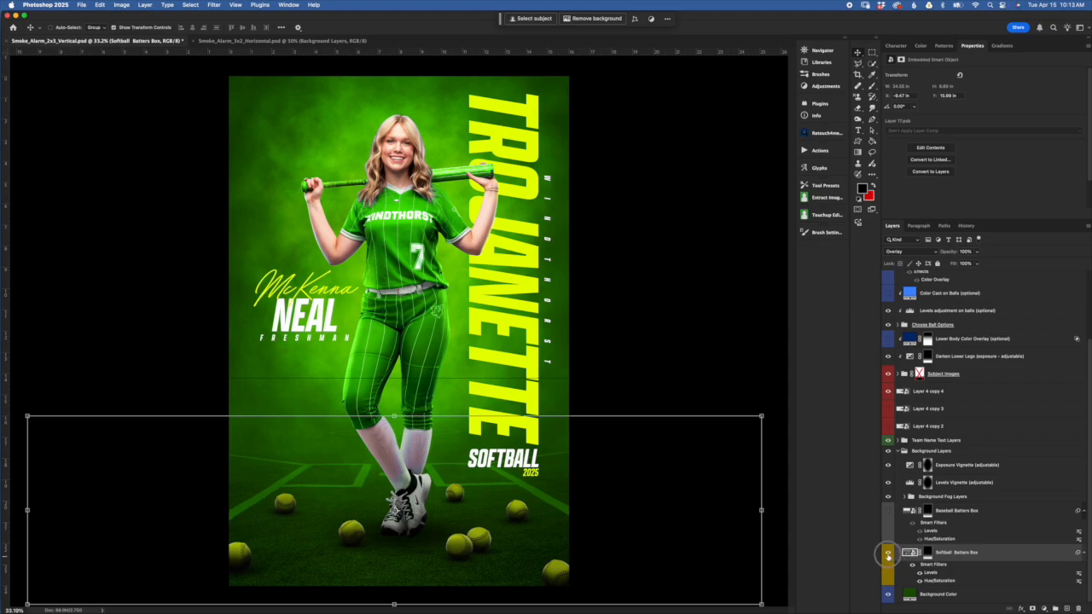
click(887, 554)
click(988, 512)
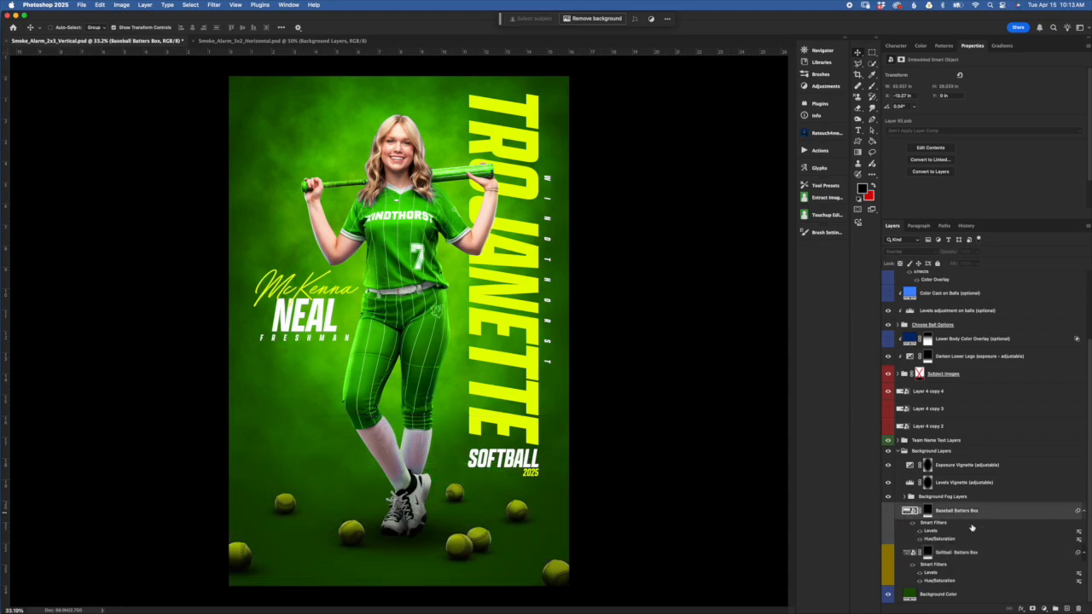
click(887, 511)
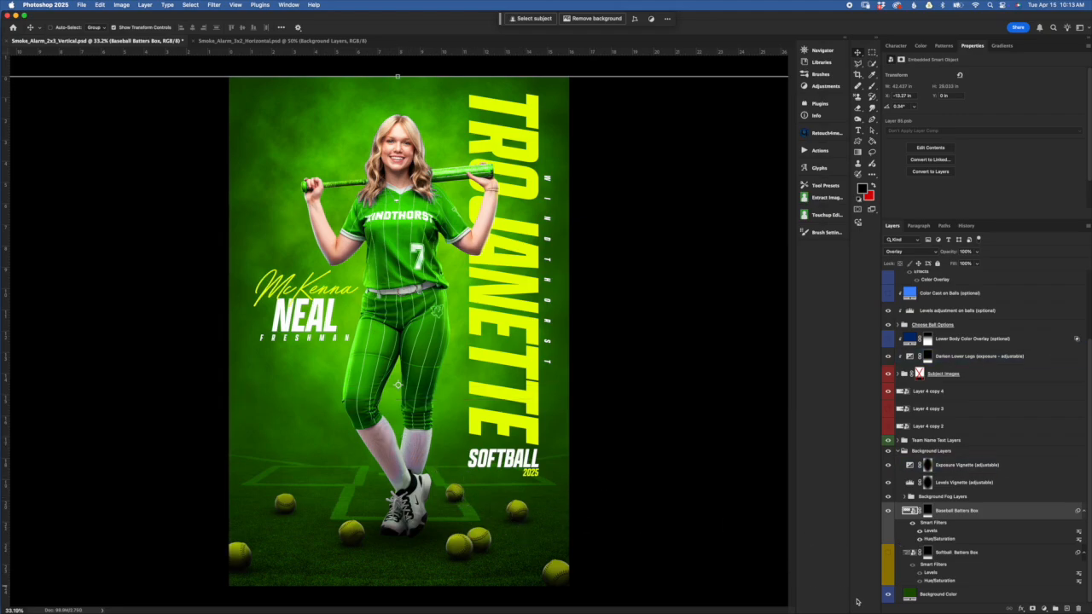
Open the Softball Batters Box smart object to examine its field image, then close it and return to the poster.
click(930, 599)
double_click(912, 553)
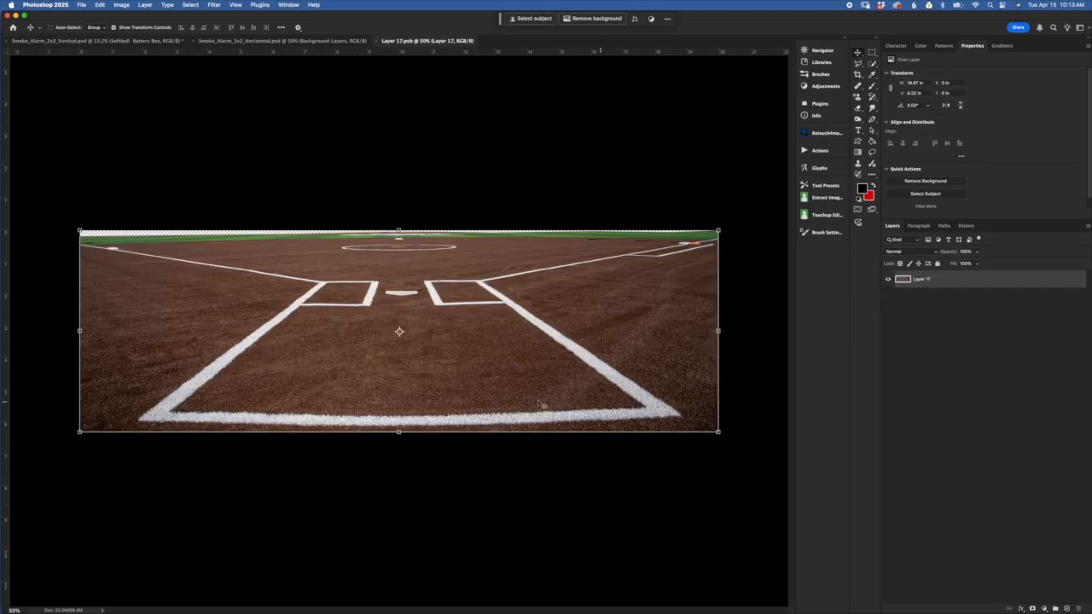
click(376, 41)
click(957, 556)
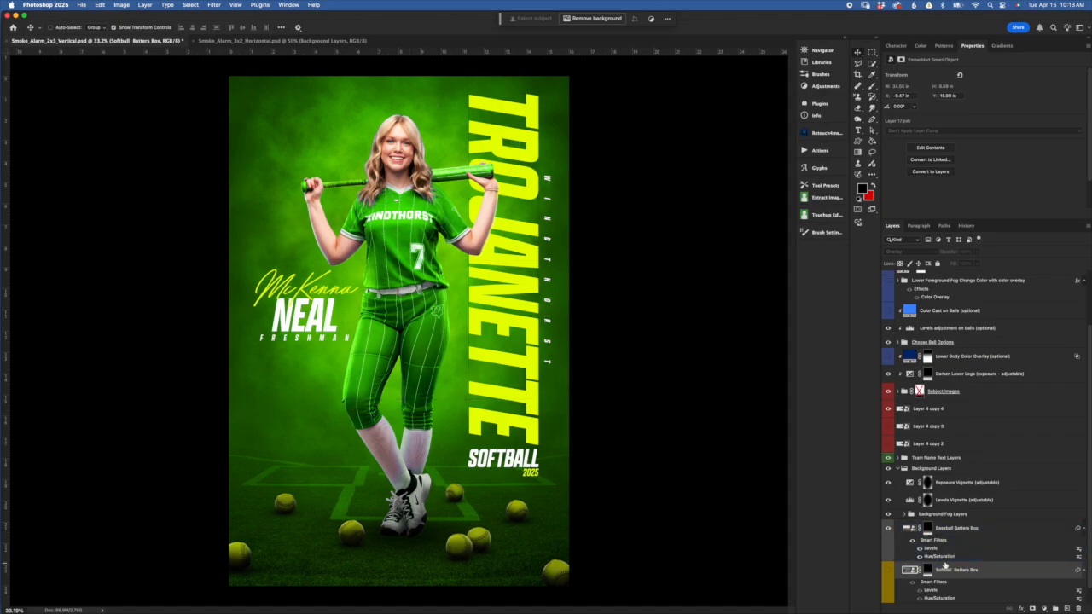
scroll(947, 565, down, 2)
click(930, 526)
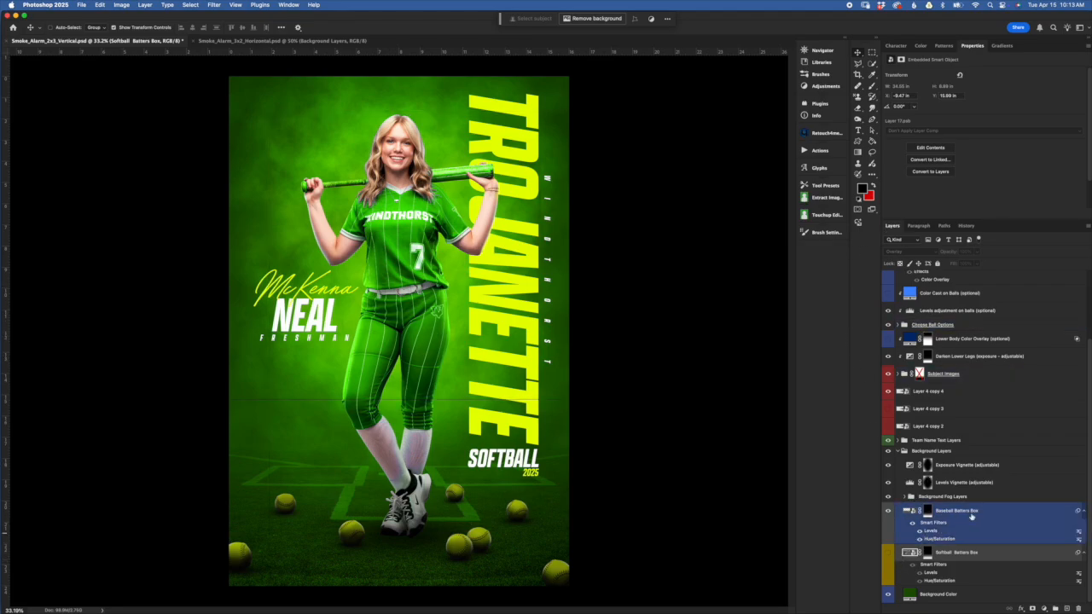
Look through the individual layers in the Background Fog Layers group, leaving the group collapsed.
click(999, 499)
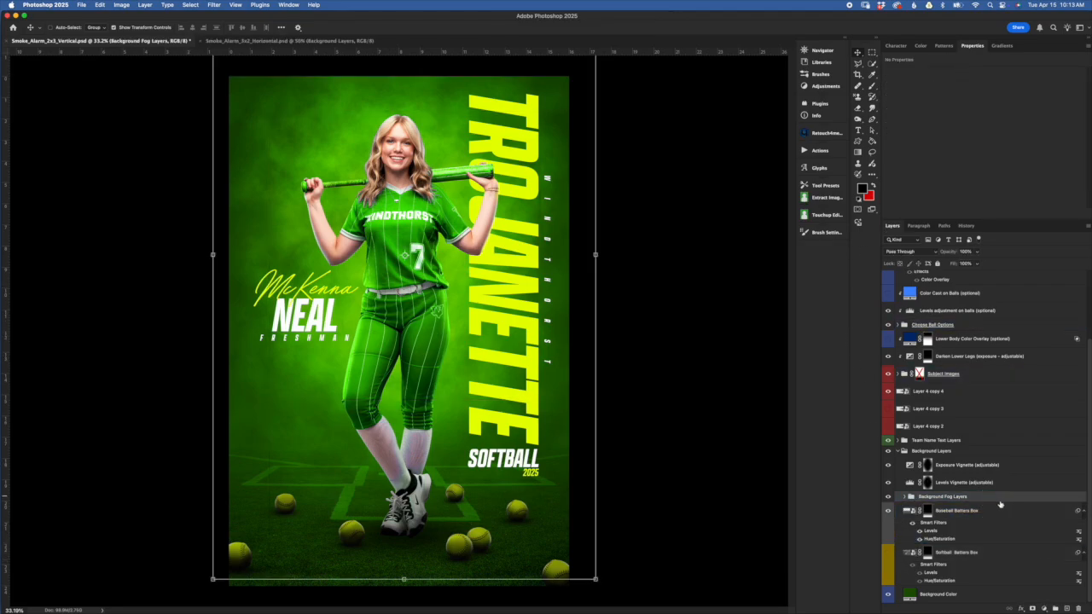
click(905, 498)
click(906, 497)
scroll(946, 527, down, 10)
scroll(938, 477, up, 5)
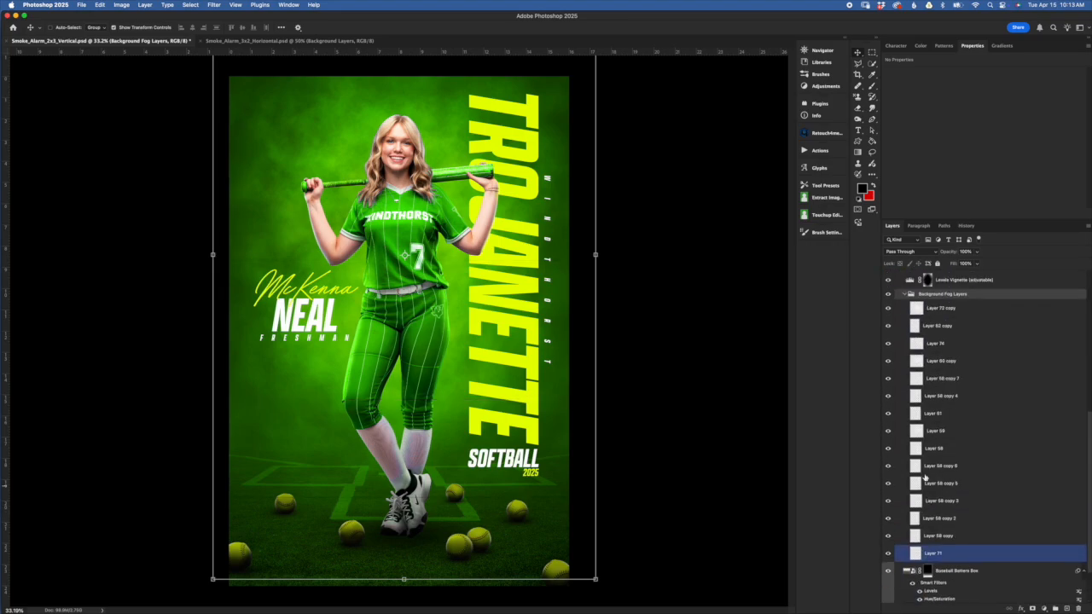
click(913, 362)
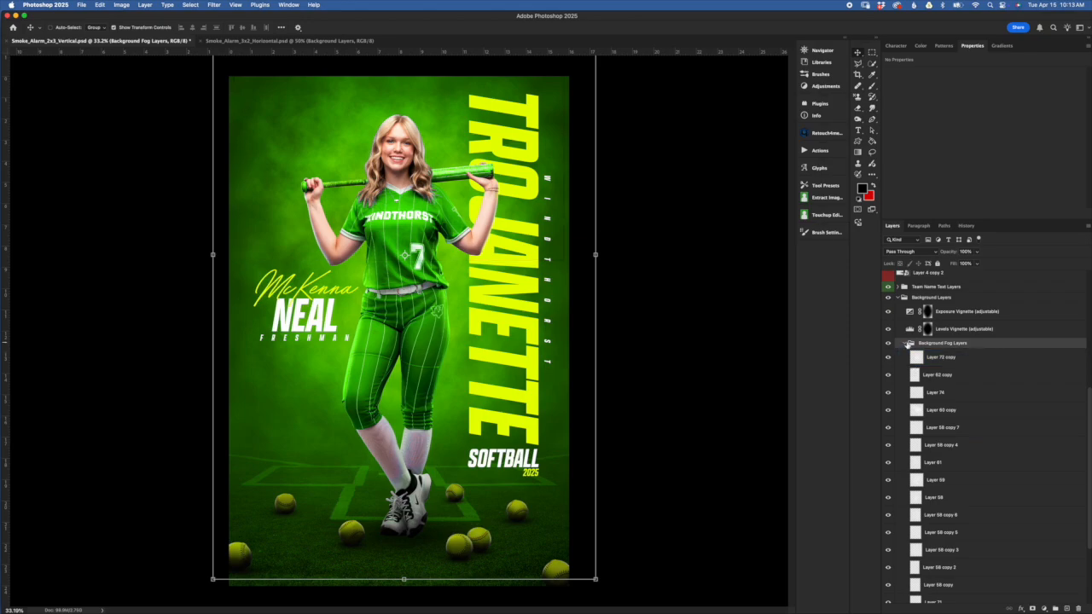
click(908, 343)
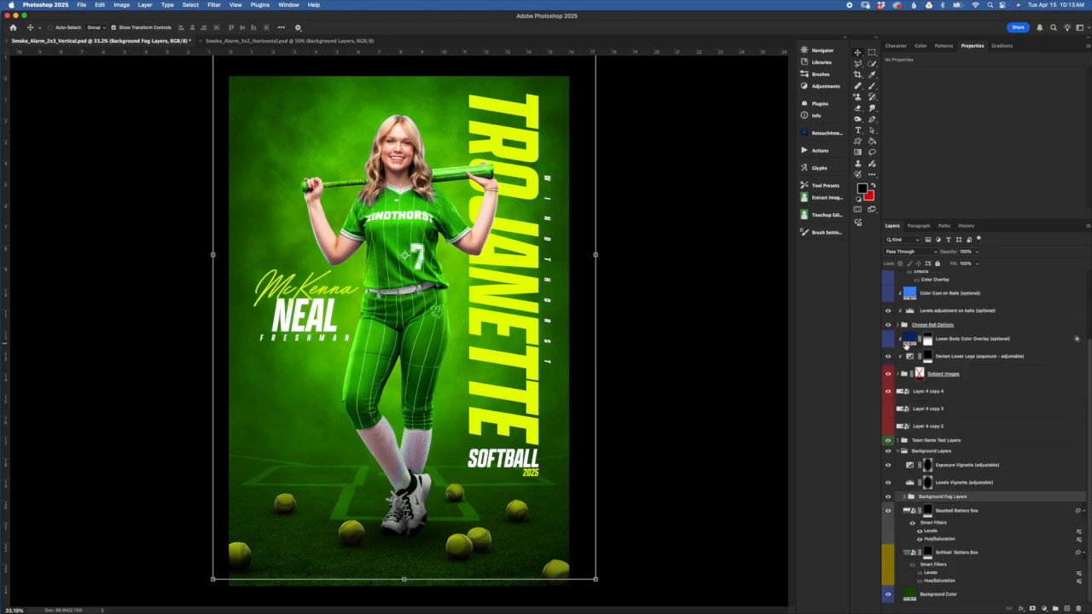
Inspect the topmost fog layers, including Layer 72 copy, then collapse the Background Fog Layers group again.
click(906, 496)
click(935, 528)
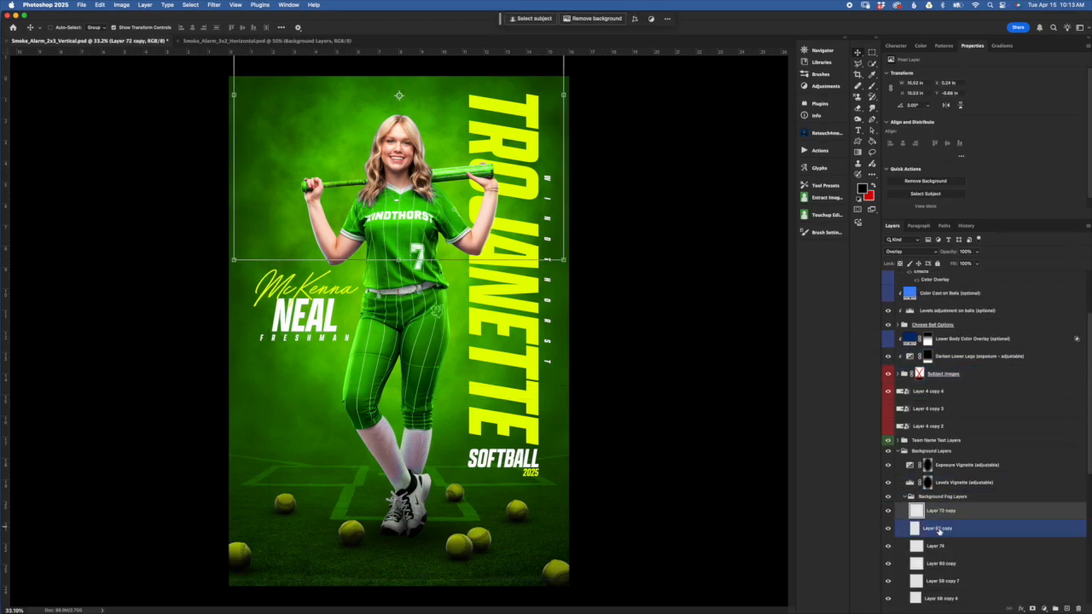
click(945, 546)
click(917, 500)
click(910, 496)
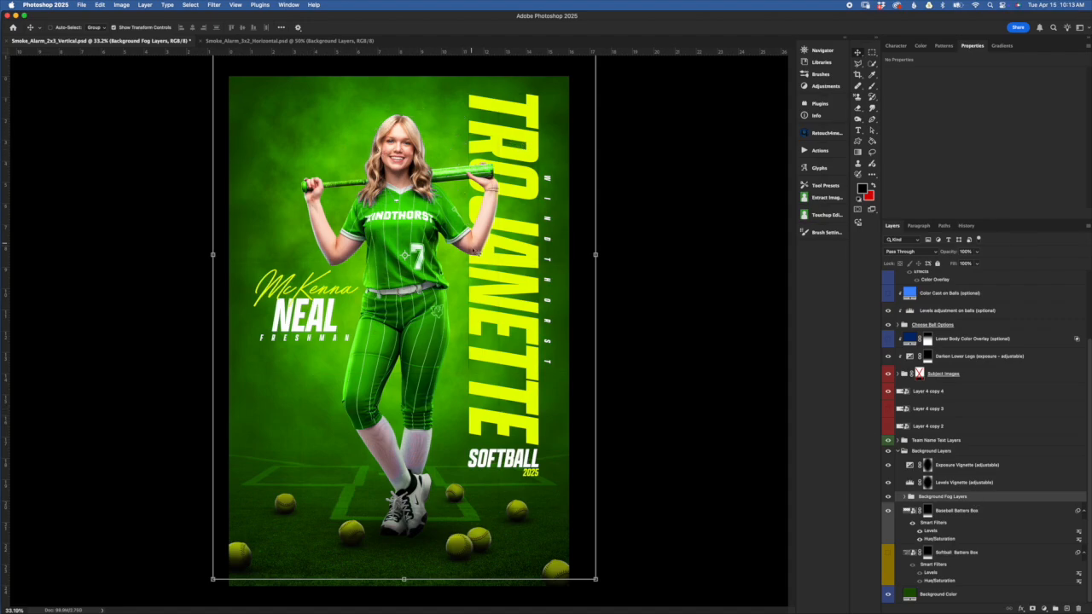
click(917, 596)
click(905, 497)
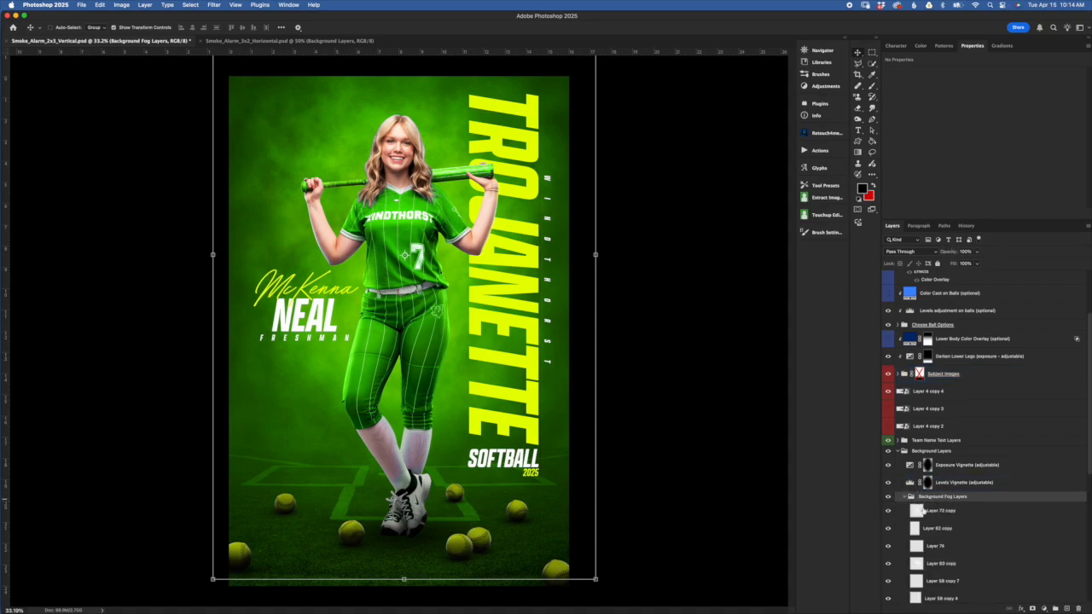
click(953, 515)
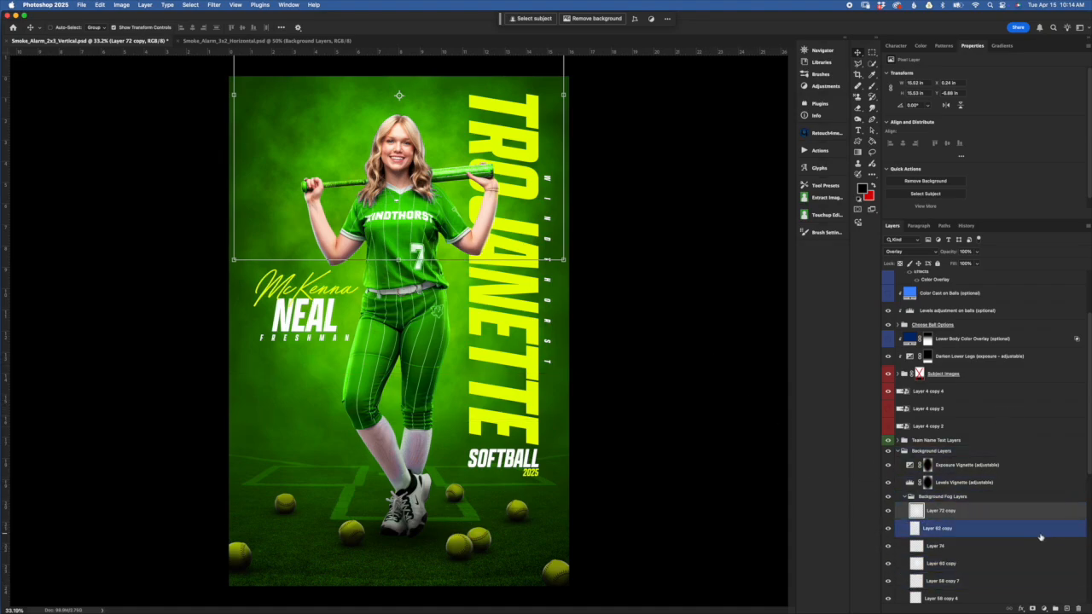
click(942, 496)
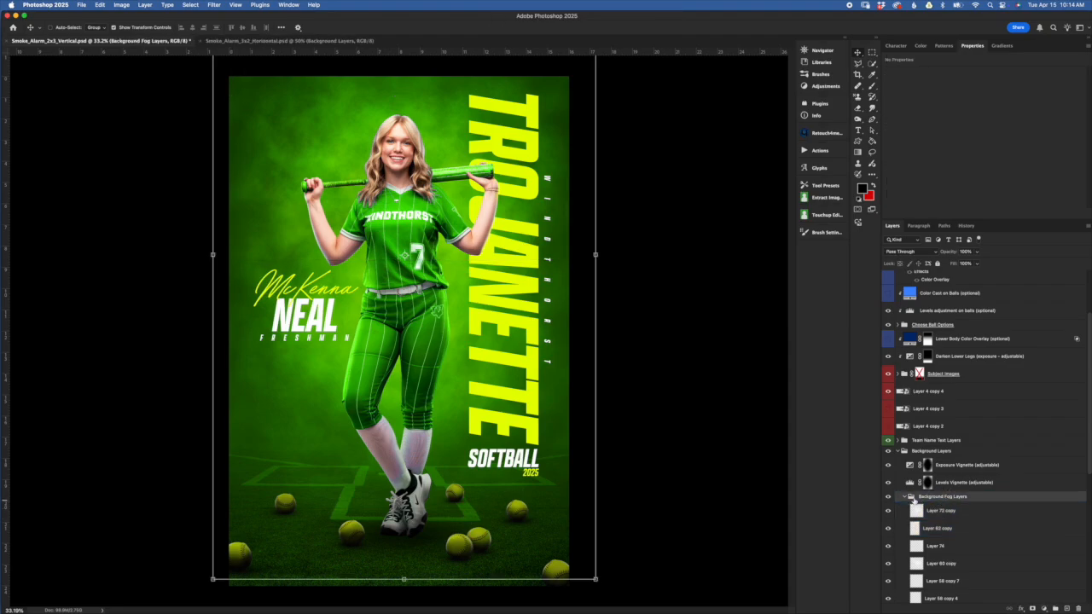
click(904, 496)
Toggle the Levels Vignette and Exposure Vignette layers off and back on to compare their effect on the background.
click(1001, 482)
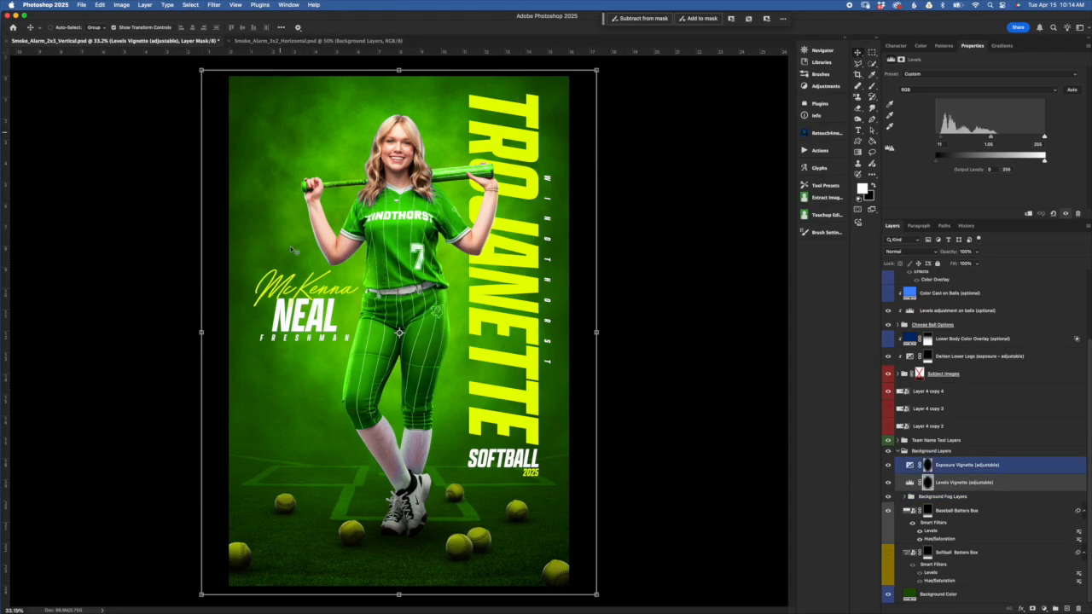
click(888, 483)
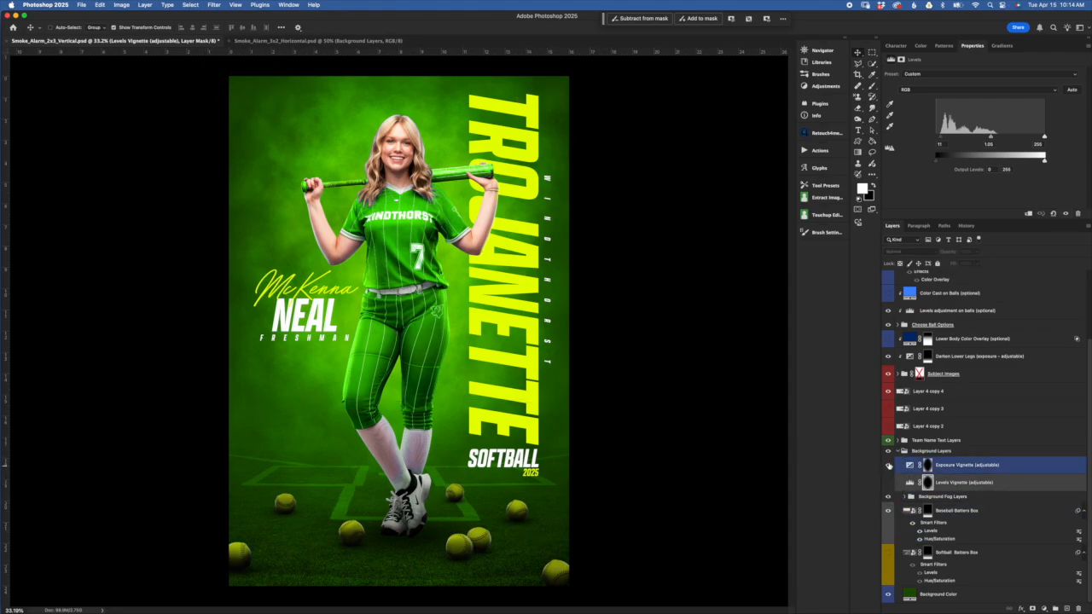
click(889, 464)
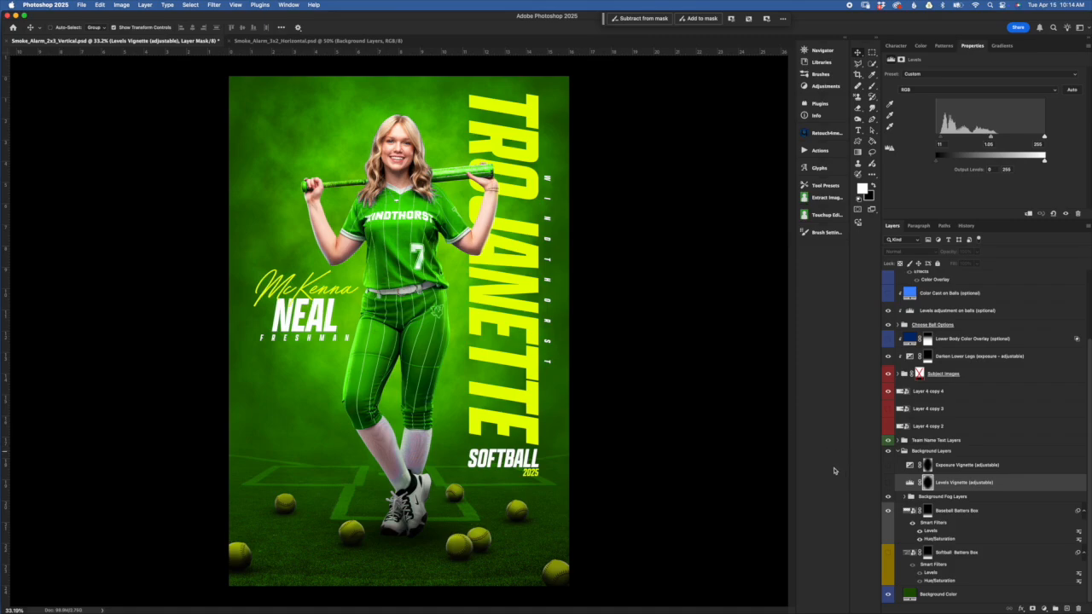
click(887, 484)
click(887, 465)
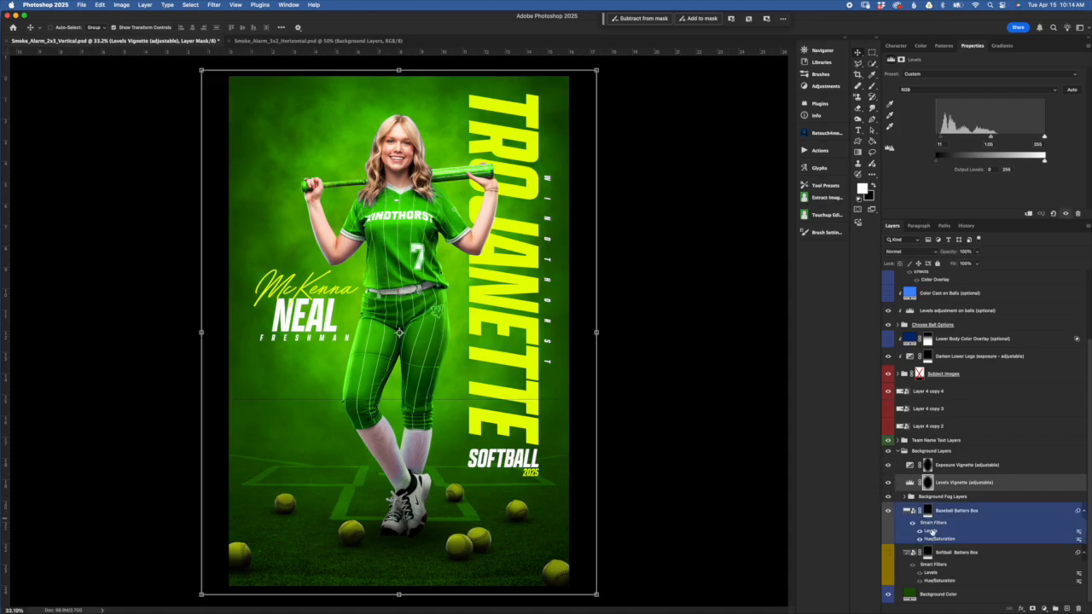
Examine the adjustment settings of the Exposure Vignette and Levels Vignette layers.
click(908, 465)
click(1017, 491)
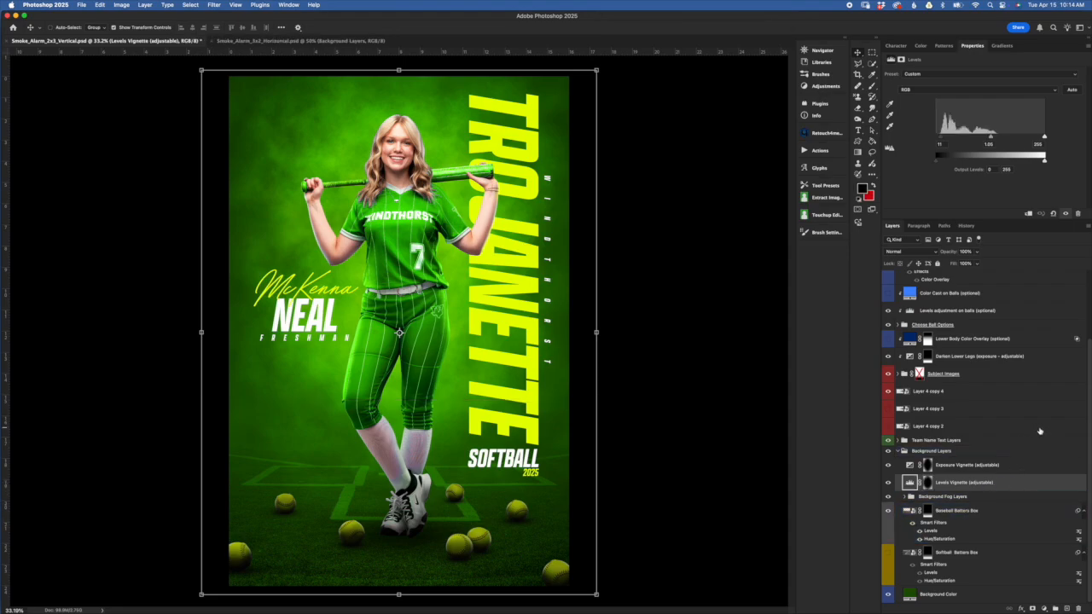
click(1006, 465)
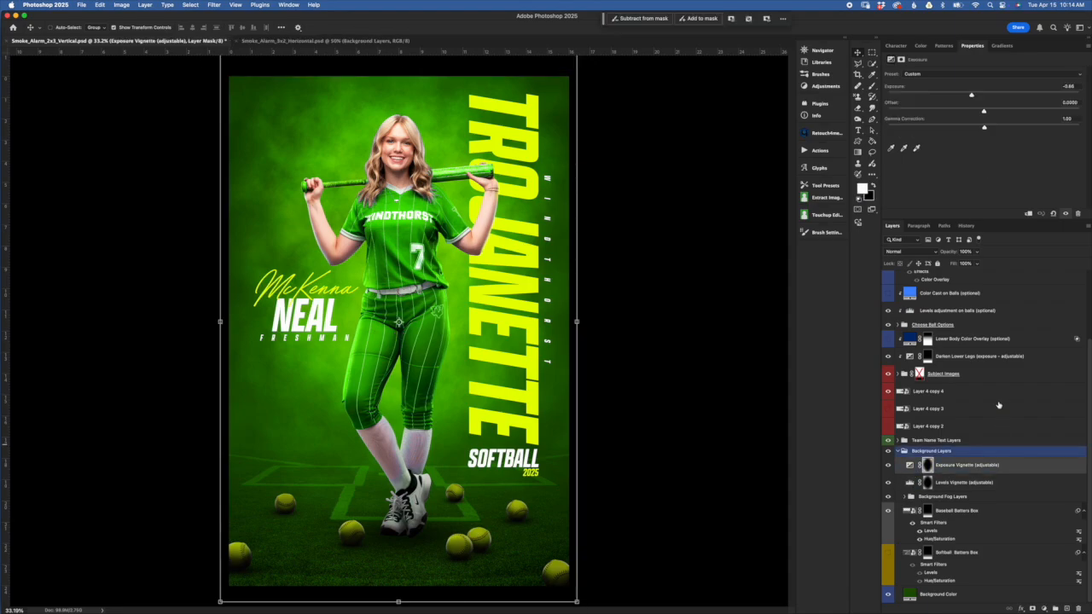
click(1012, 465)
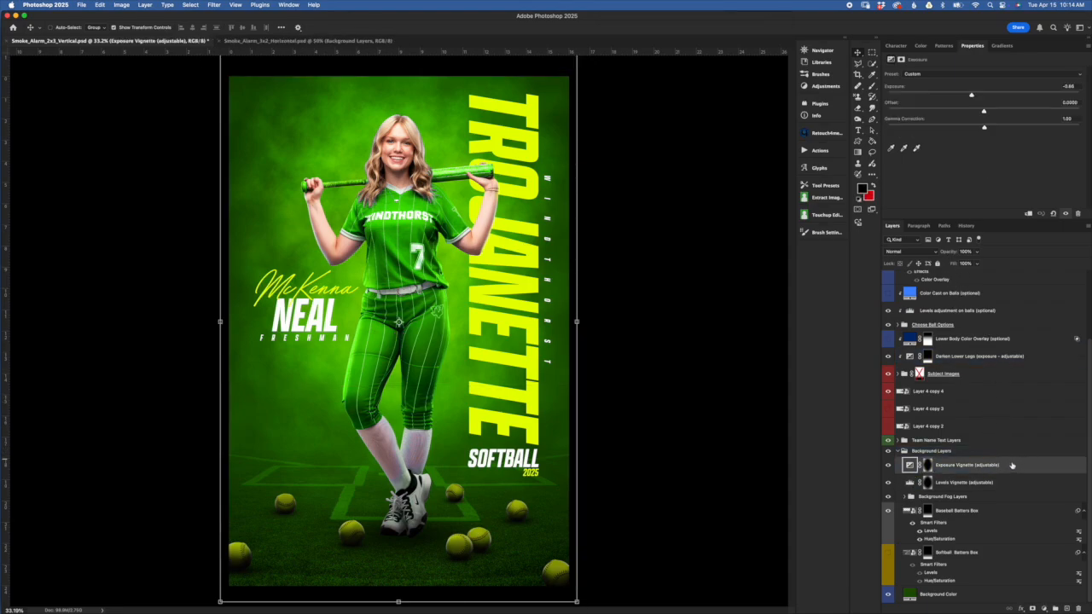
click(912, 482)
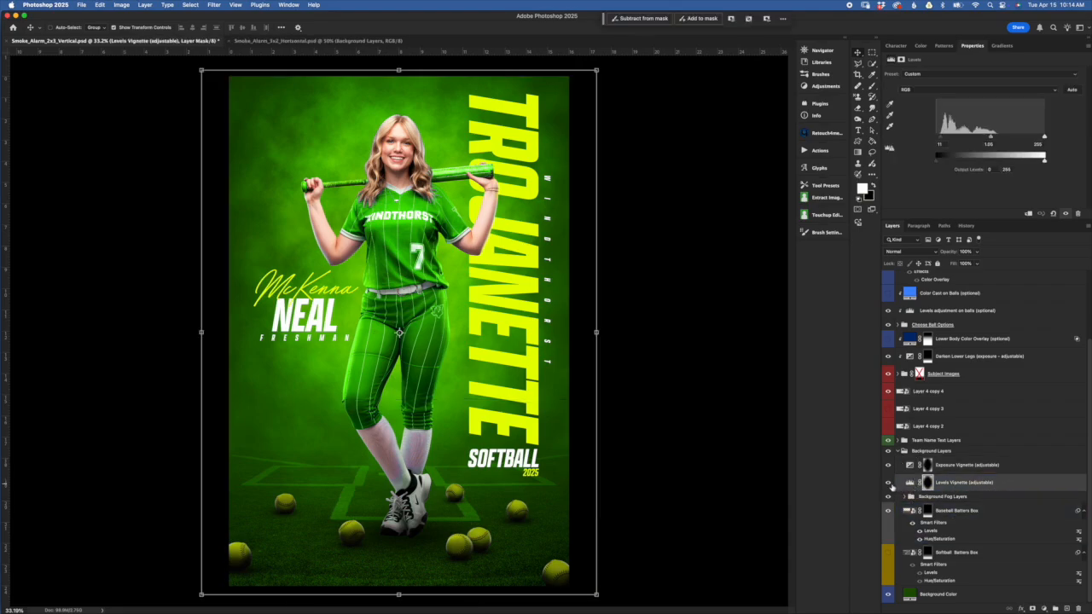
click(910, 483)
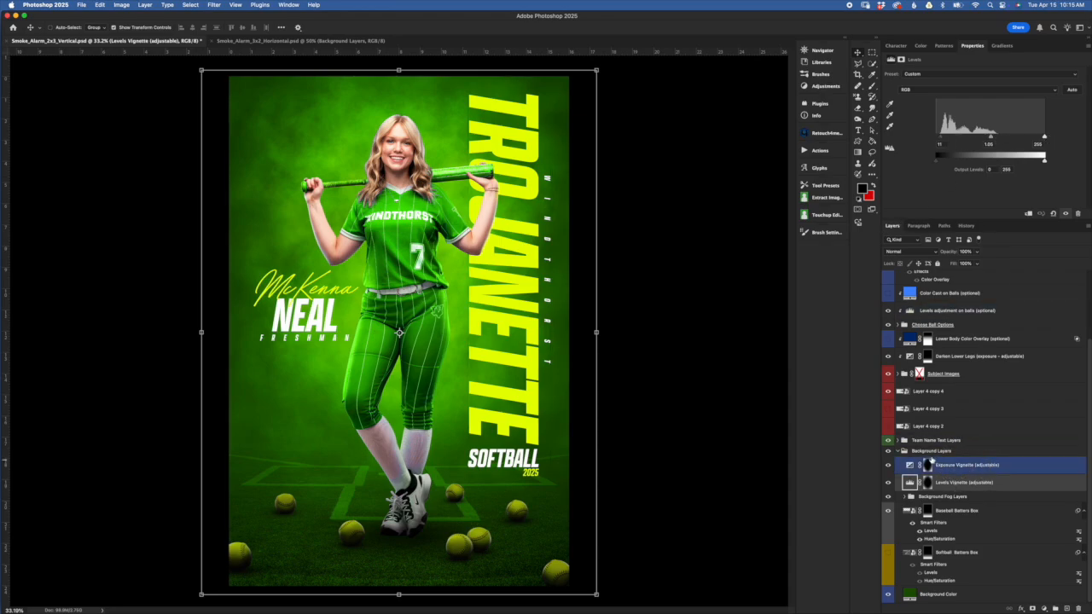
Select and collapse the Background Layers group.
click(933, 452)
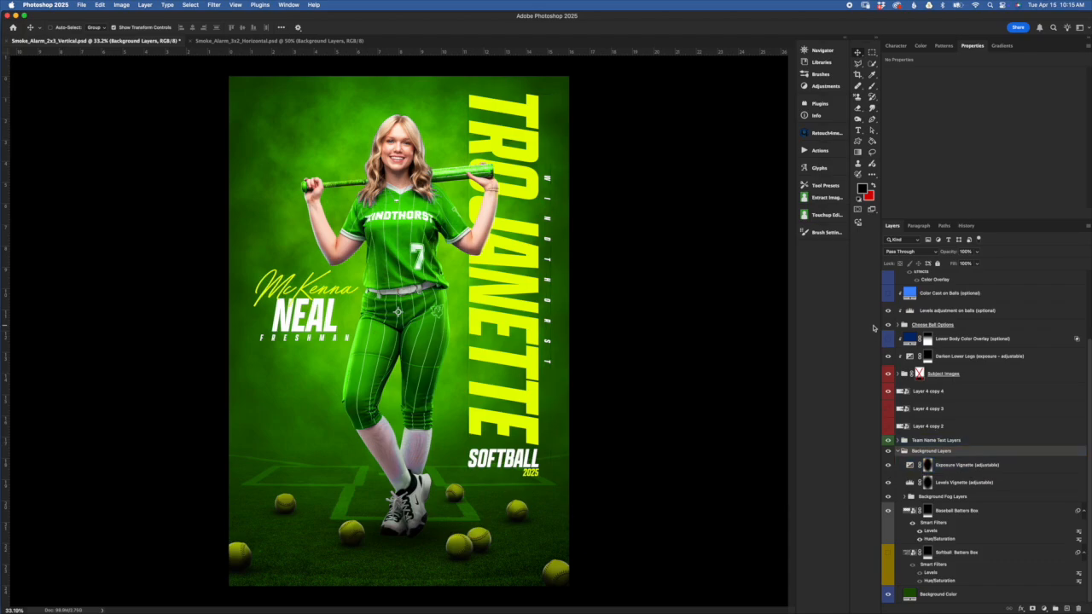
click(976, 535)
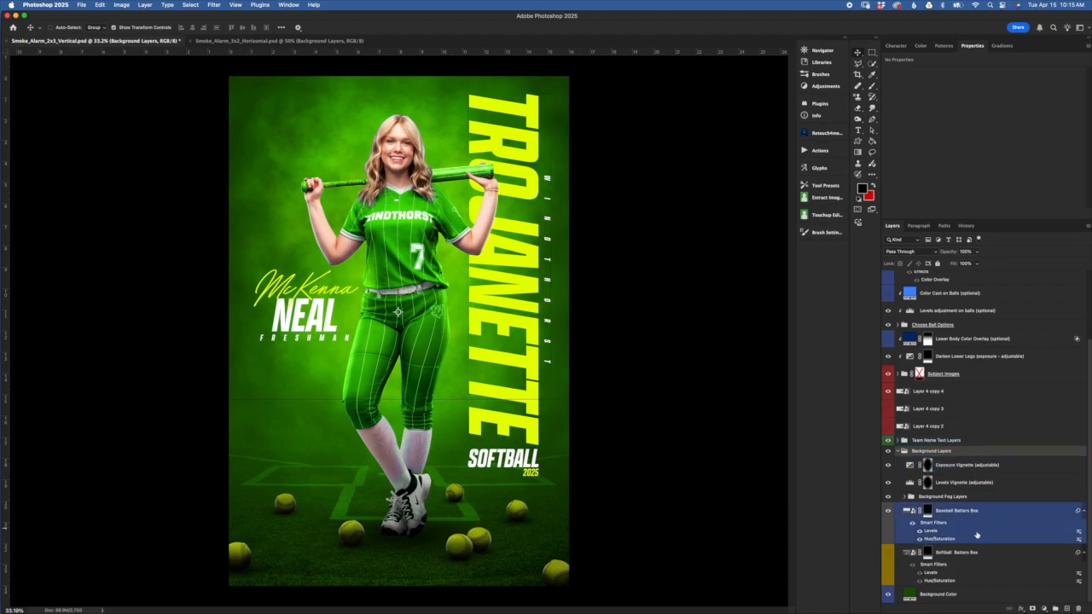
click(898, 451)
Select and expand the Team Name Text Layers group to reach its Team Name text layer.
click(957, 526)
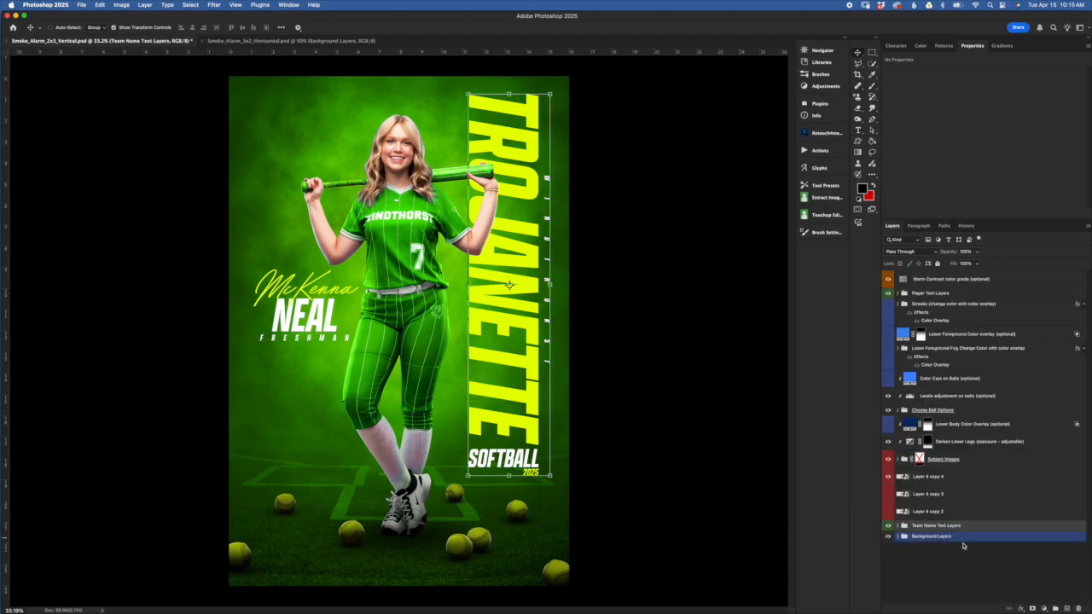
click(934, 536)
click(936, 526)
click(904, 526)
click(956, 558)
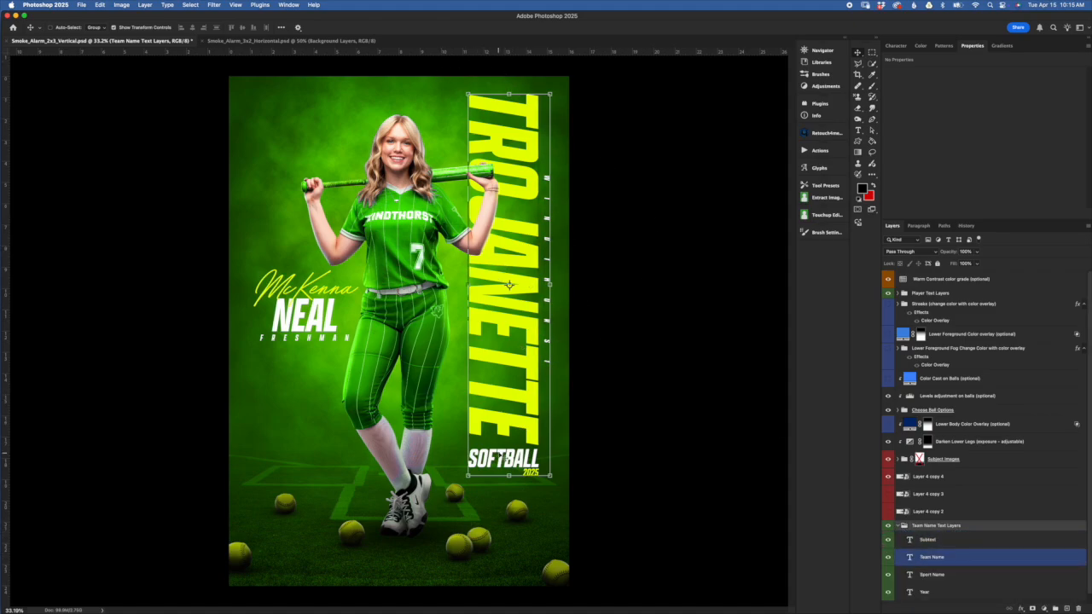
Replace the wording of the Subtext layer with WICHITA FALLS and commit the edit.
scroll(981, 546, down, 1)
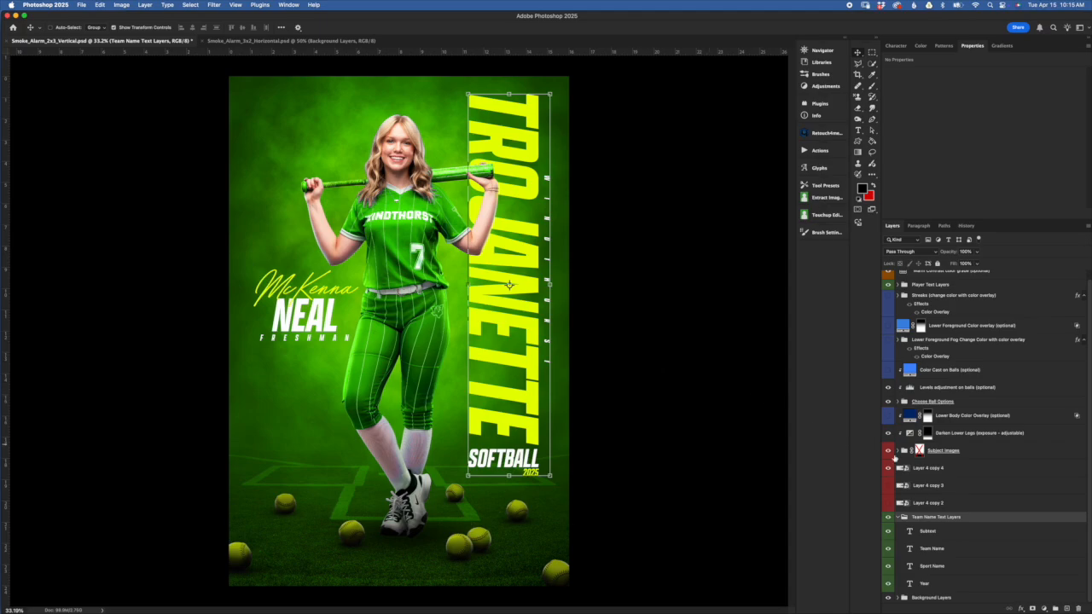
click(996, 548)
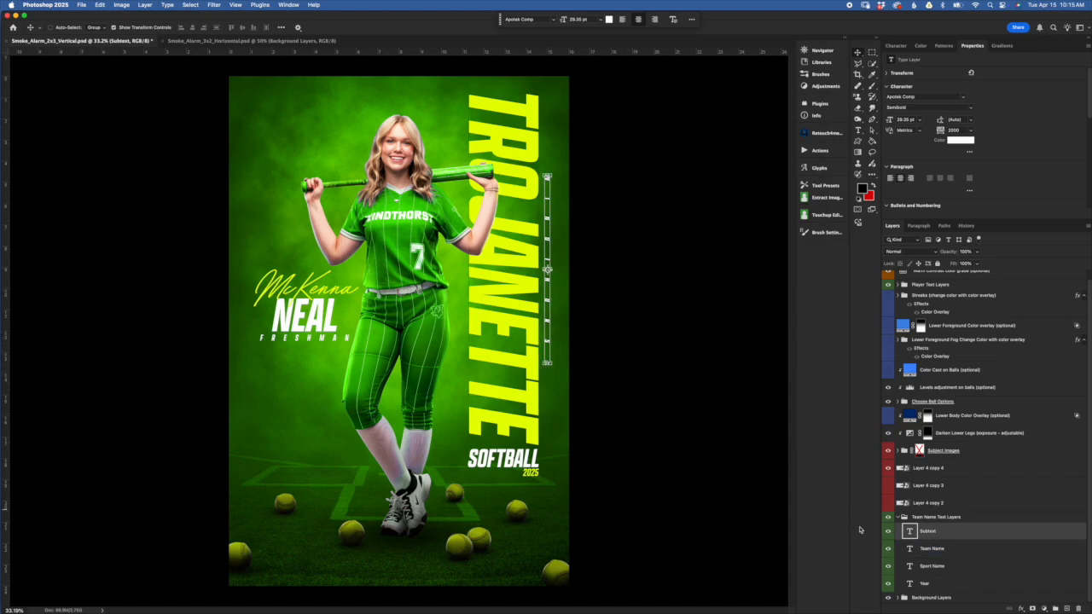
double_click(909, 534)
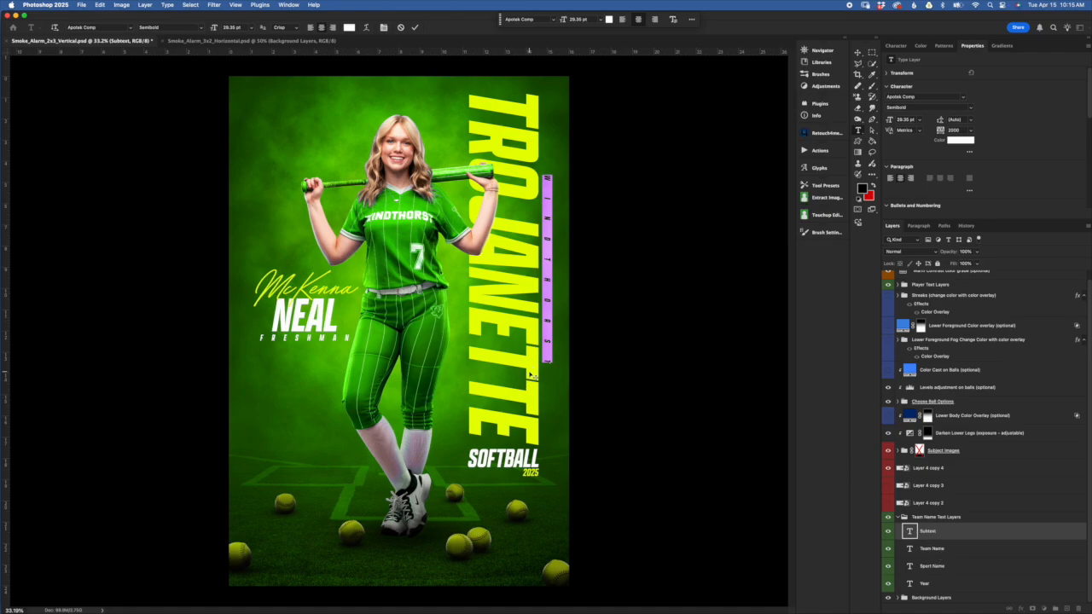
text(WICHITA)
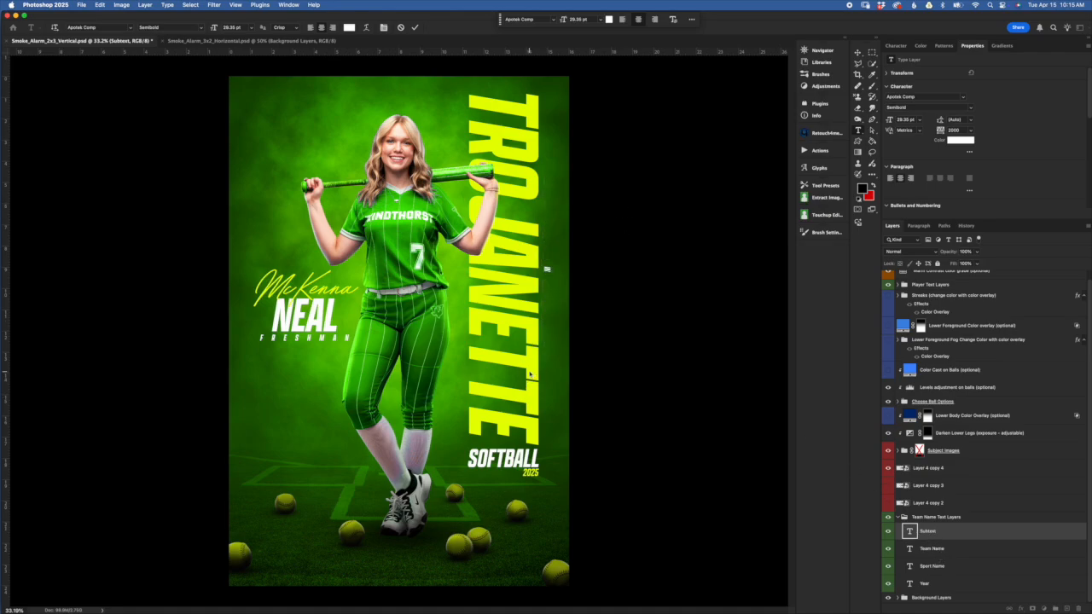
text( FALLS)
click(414, 27)
key(v)
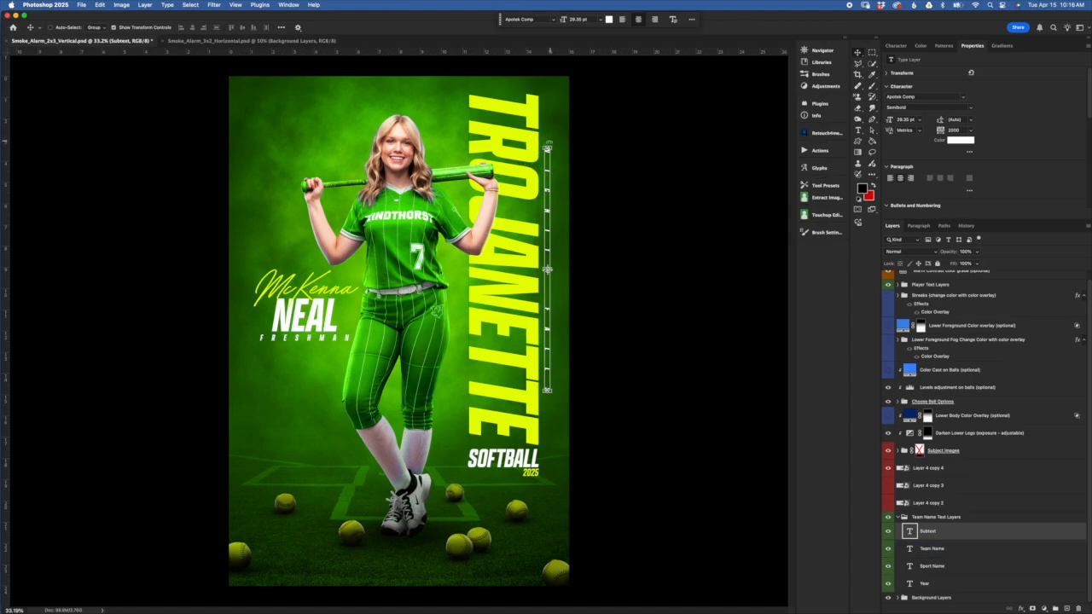
Examine the Subtext layer's bounding box, tracking and text color settings without changing its wording.
click(550, 146)
drag(547, 149, 550, 152)
key(Escape)
click(897, 47)
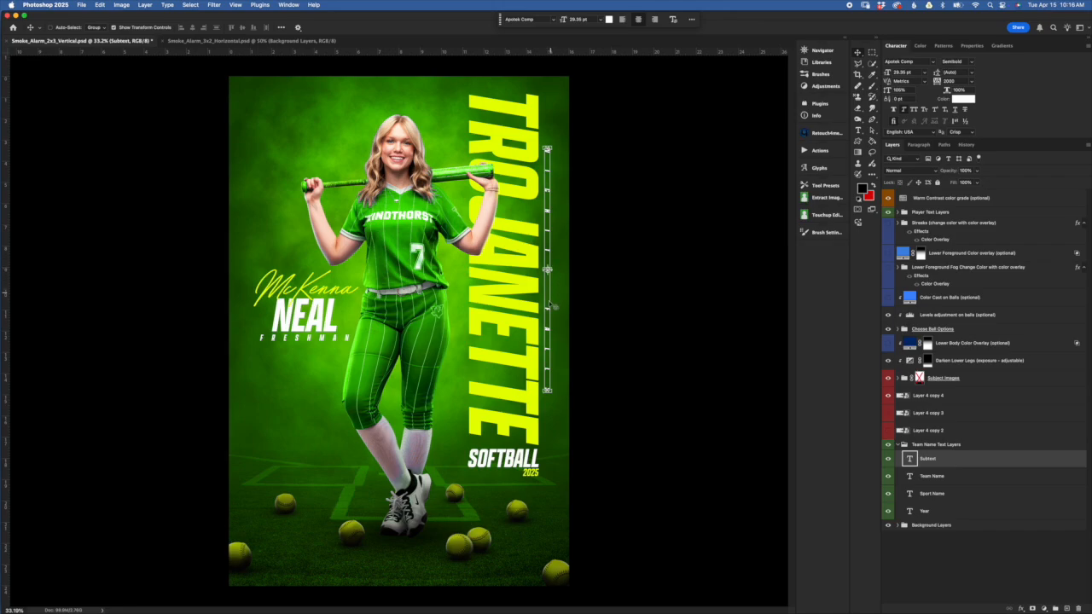
click(961, 80)
click(925, 476)
double_click(909, 458)
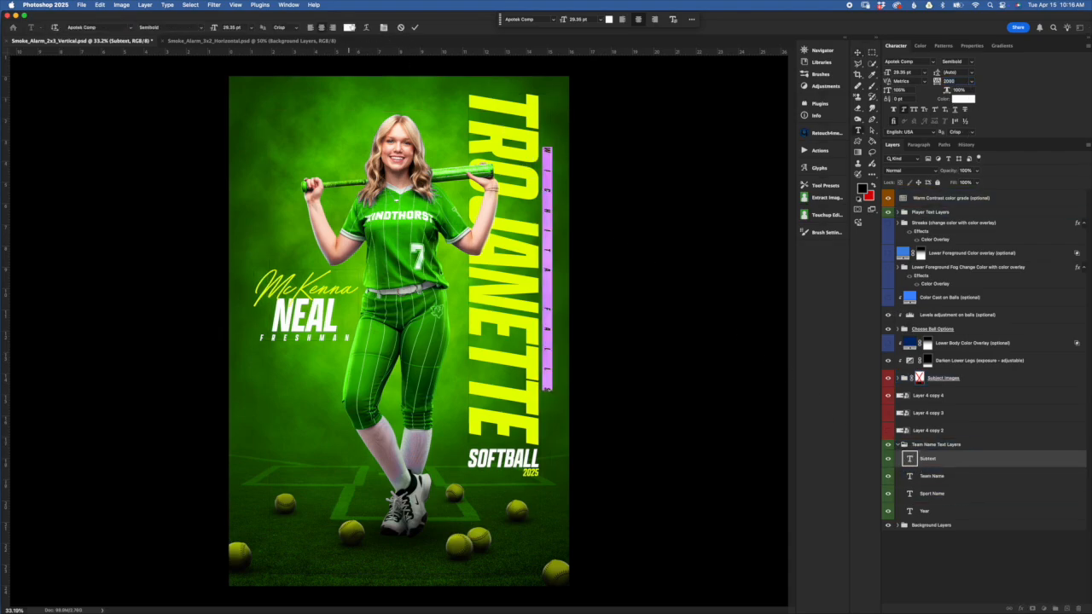
click(966, 462)
key(v)
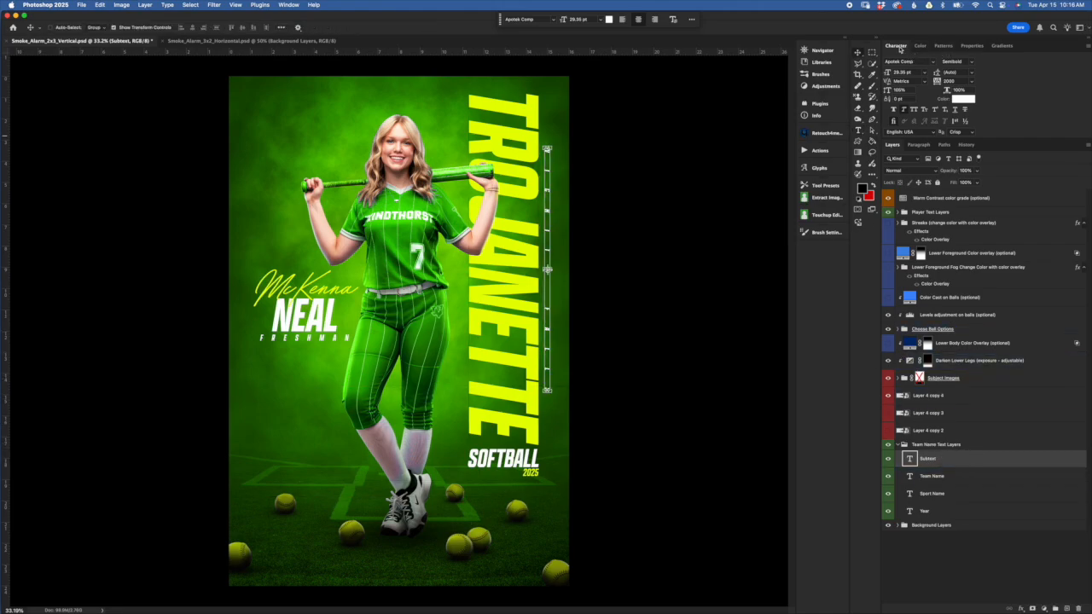
Try a different text color for the WICHITA FALLS subtext and cancel the color picker.
click(962, 100)
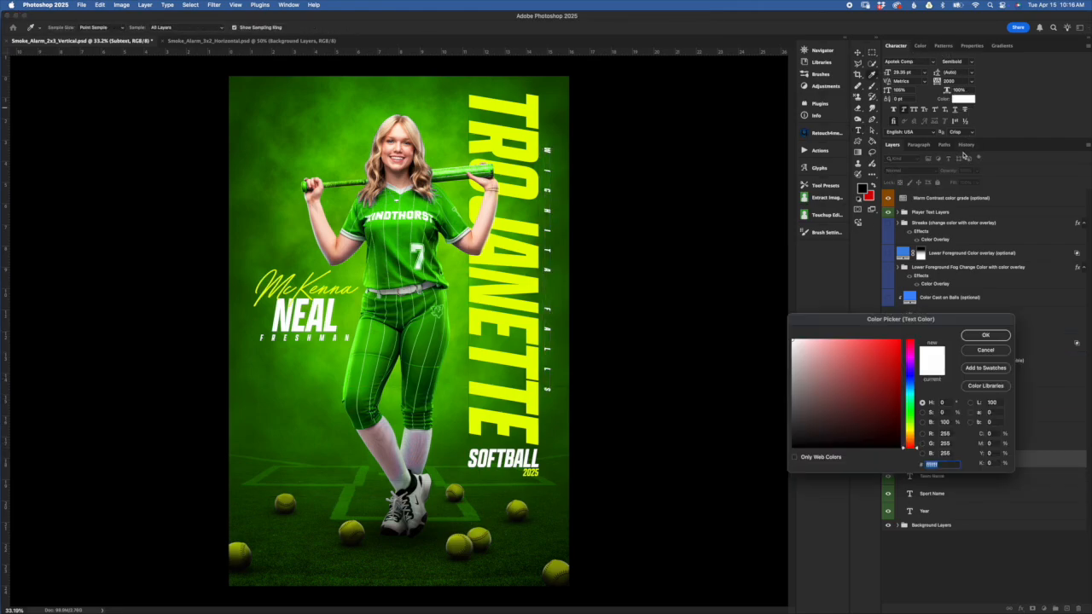
click(888, 367)
click(985, 351)
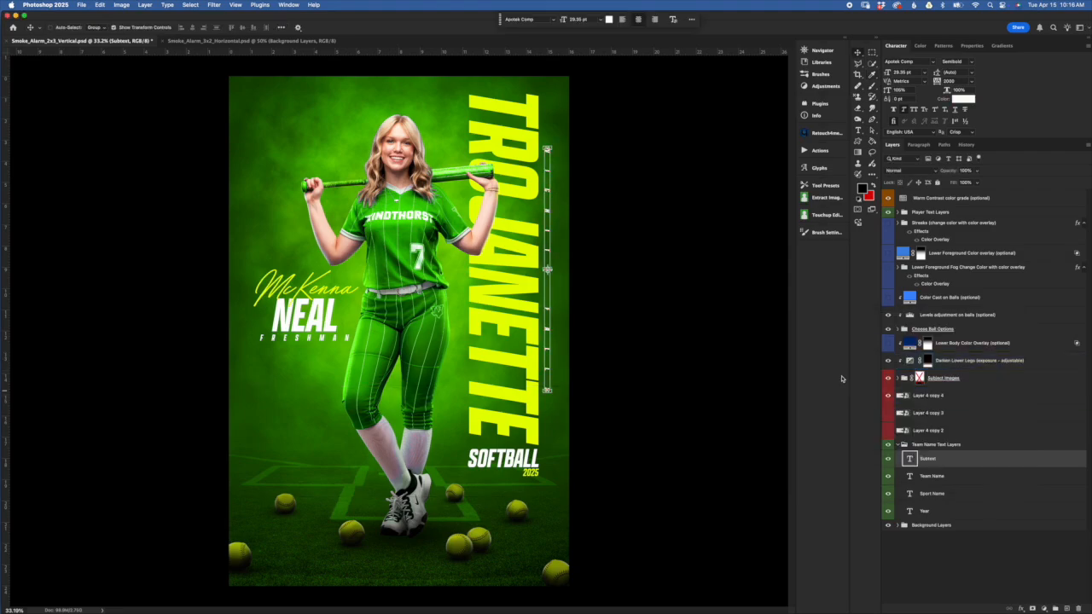
Replace the wording of the Team Name layer with HAWKS and commit the edit.
click(930, 476)
click(968, 497)
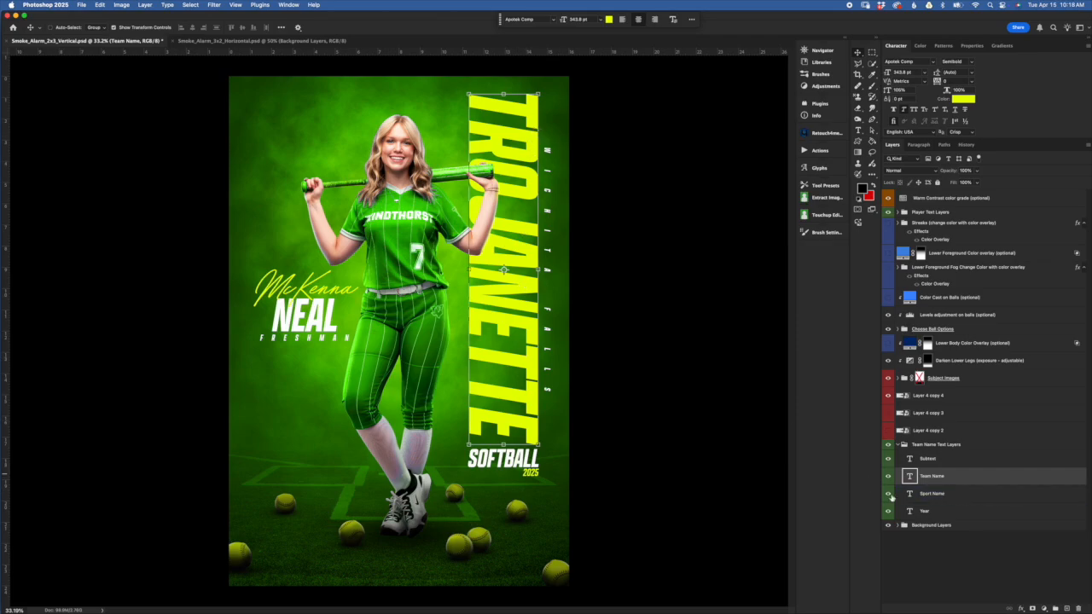
double_click(909, 477)
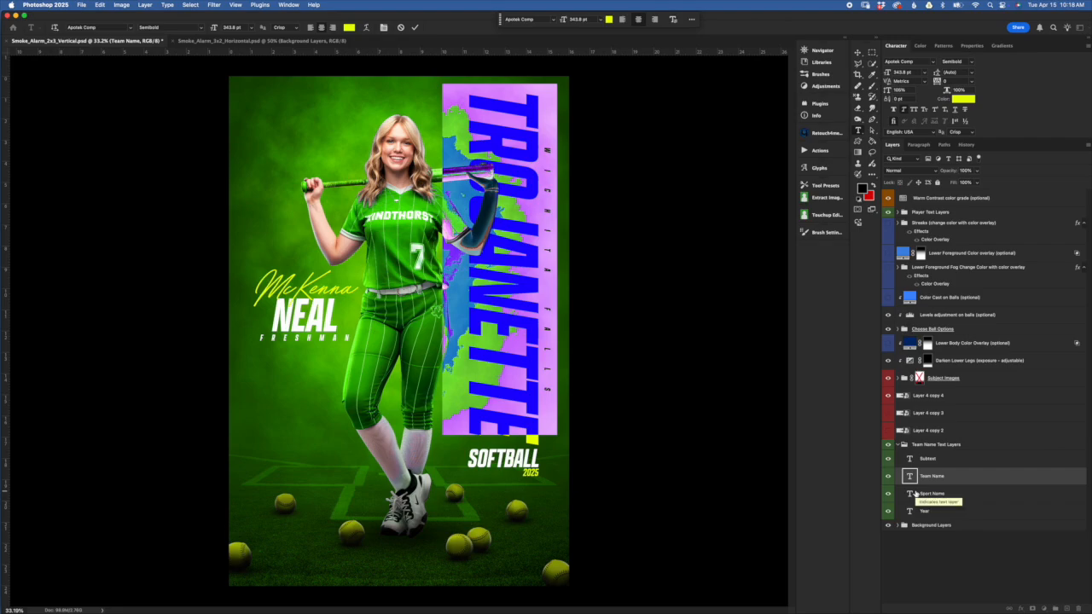
text(HAWKS)
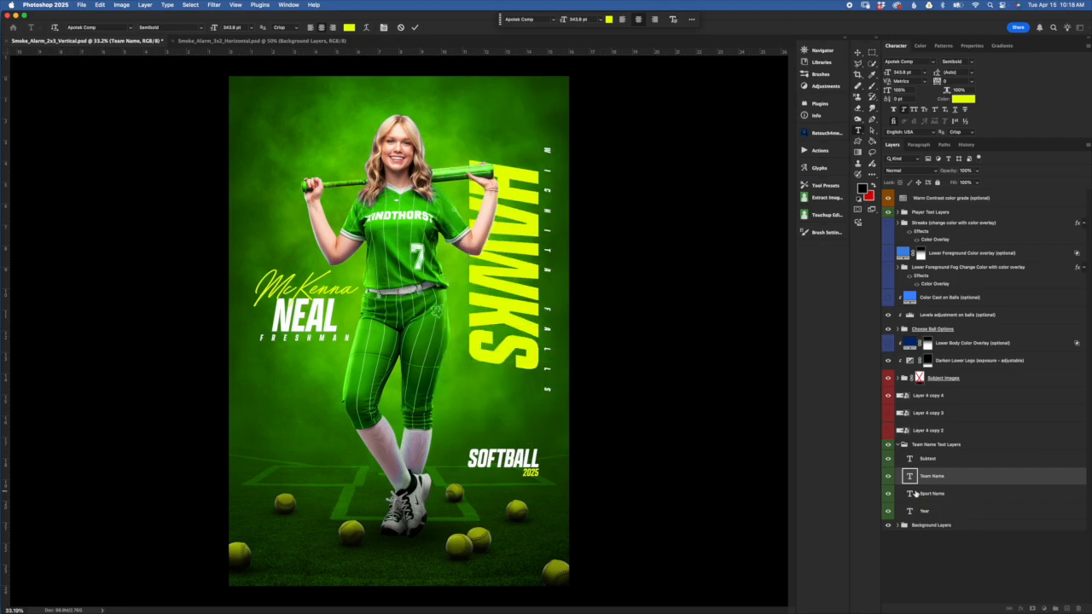
click(415, 27)
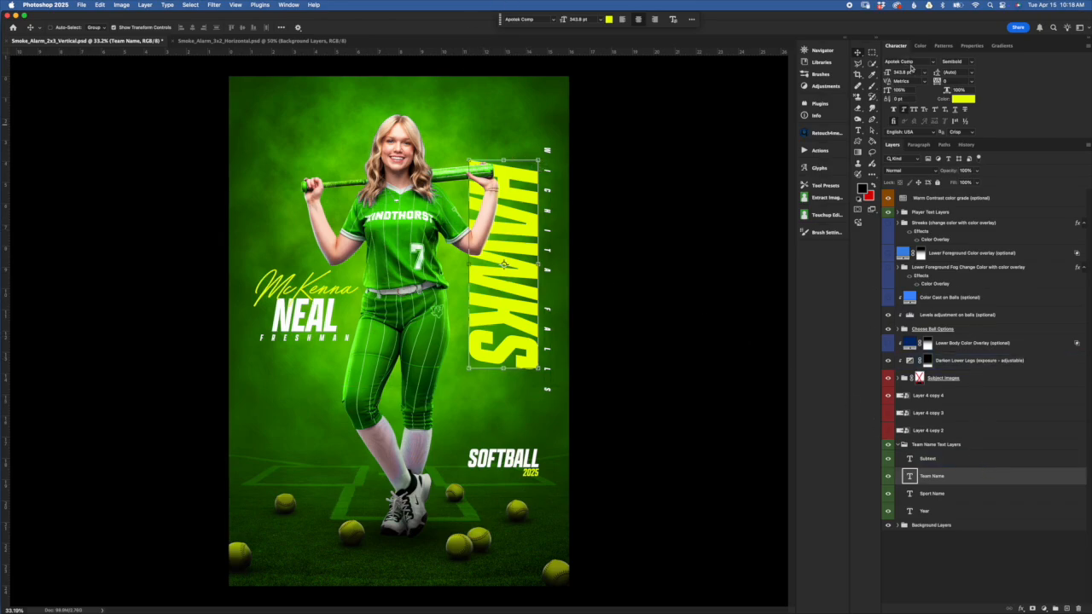
Try enlarging and repositioning HAWKS to fill the space above SOFTBALL, cancel the transform and restore the TROJANETTE wording.
click(910, 72)
key(ctrl+t)
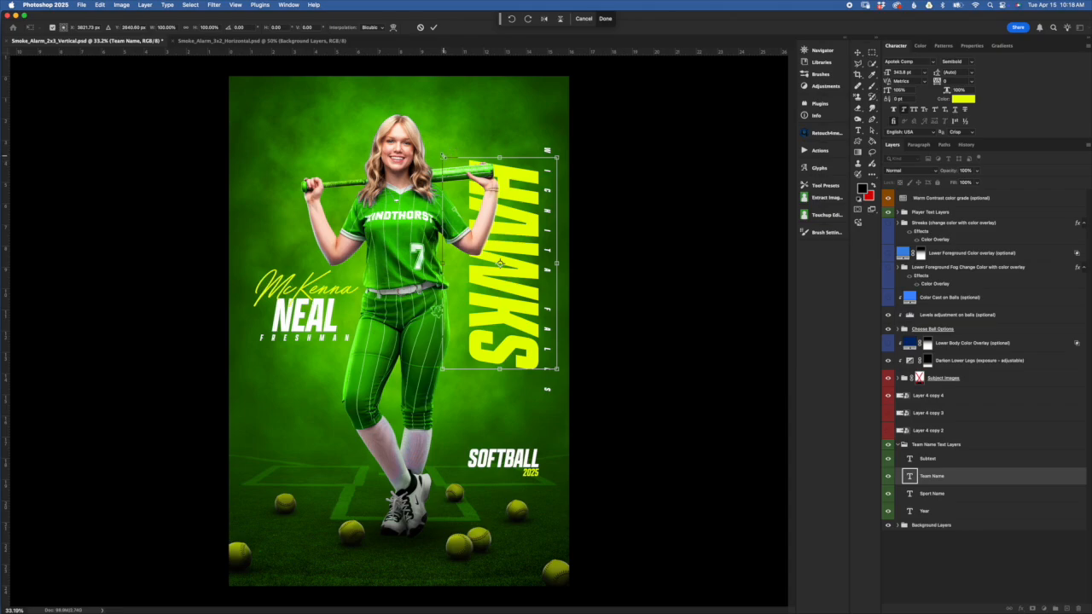
drag(443, 157, 404, 88)
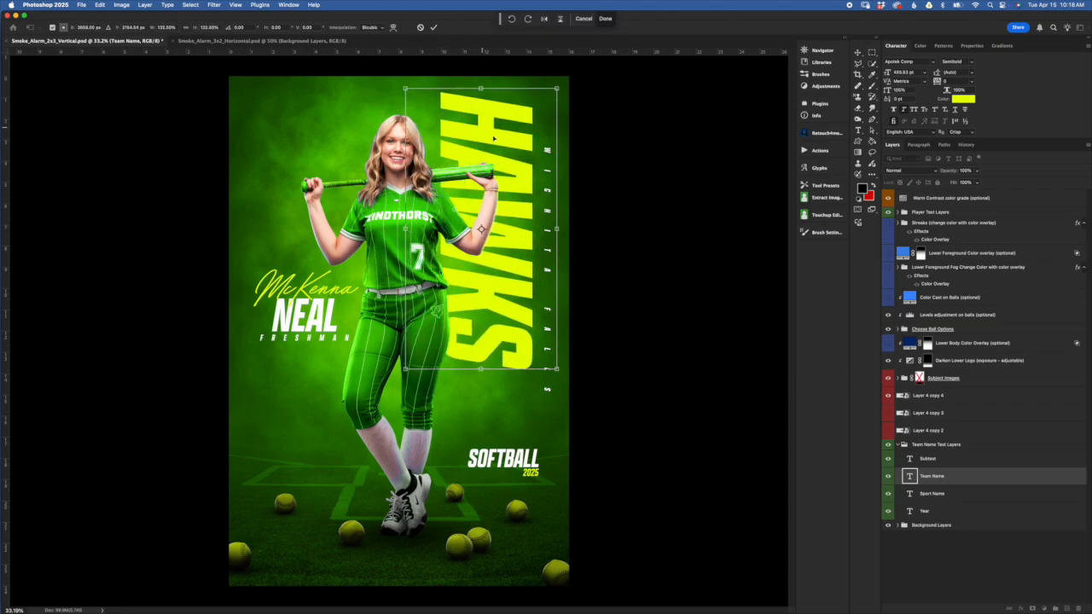
drag(485, 135, 488, 167)
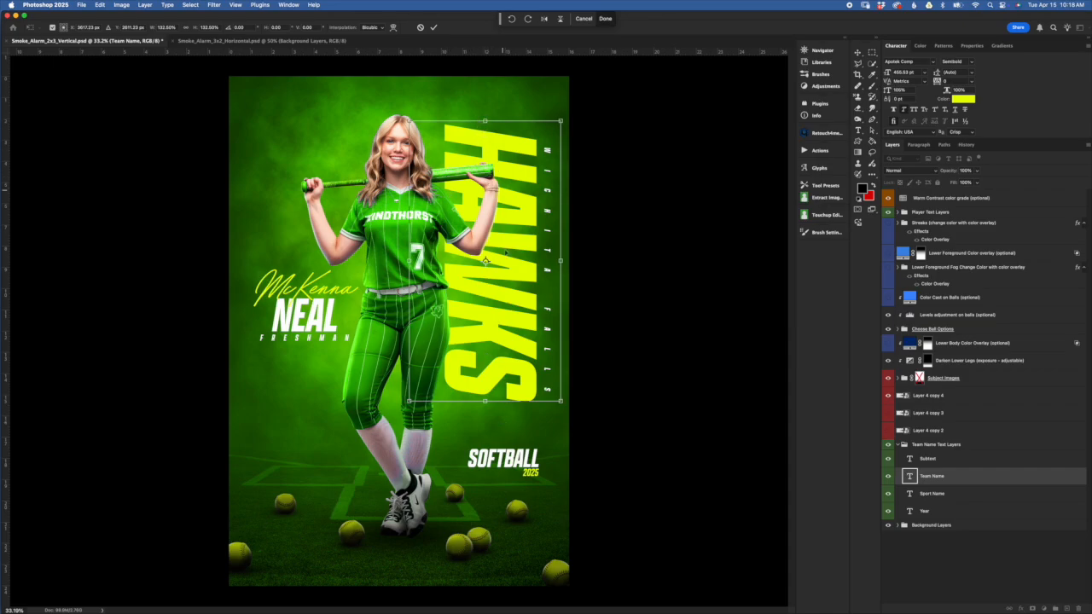
drag(509, 164, 511, 171)
drag(410, 265, 366, 265)
drag(516, 265, 525, 263)
drag(479, 92, 474, 97)
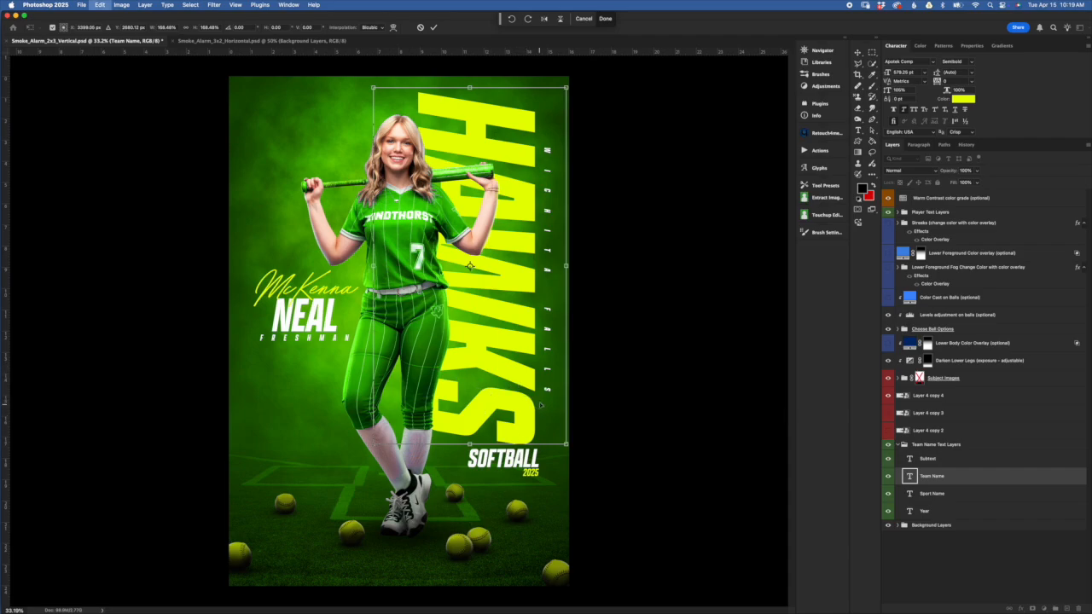
key(super+z)
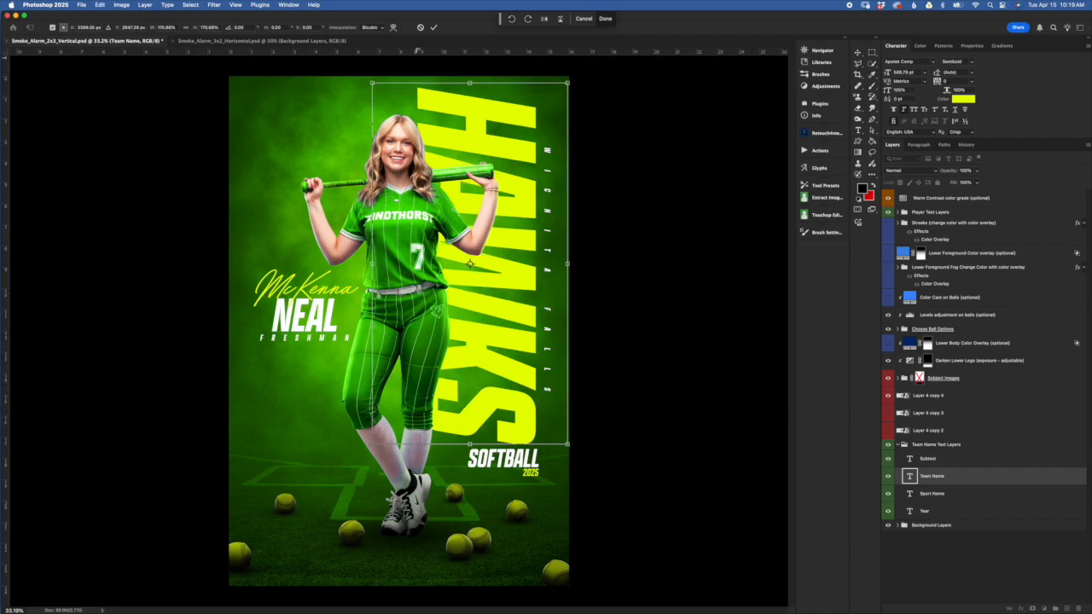
click(419, 26)
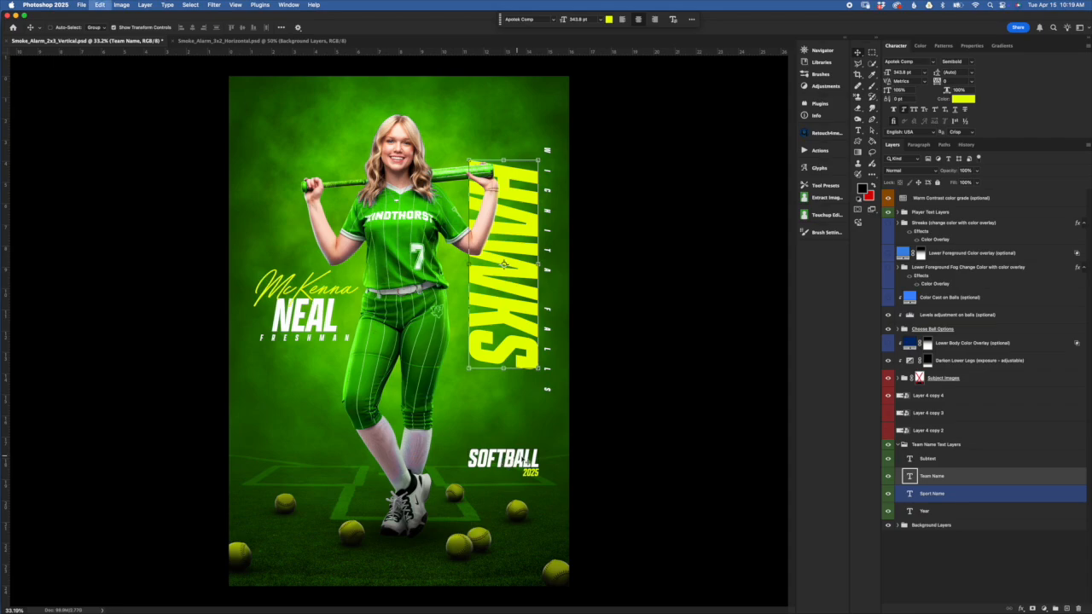
click(990, 525)
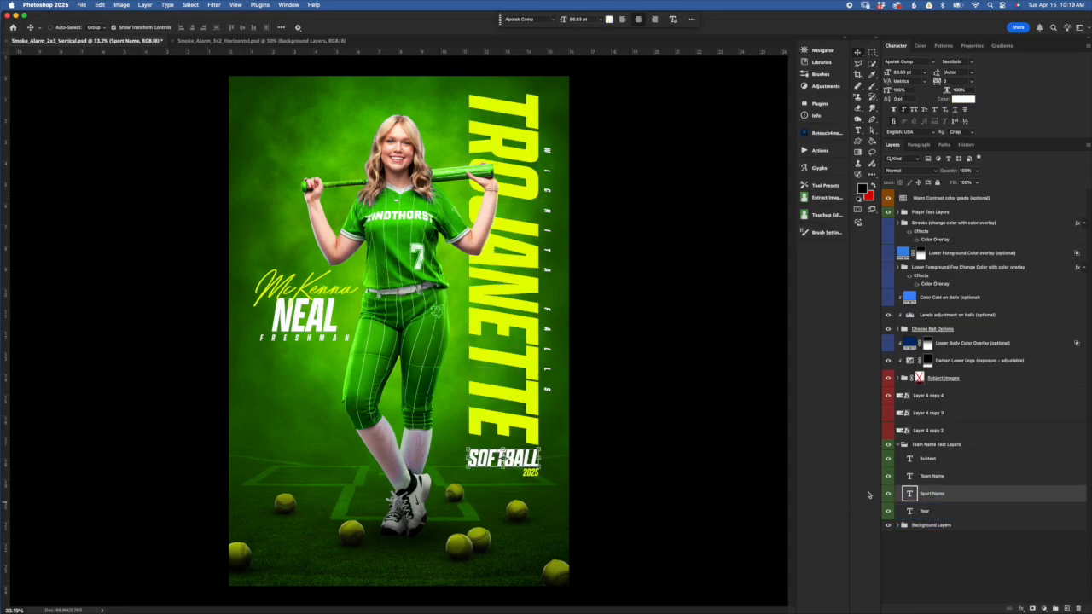
Try rotating the Team Name text 180° so it reads upward, and undo the rotation.
click(970, 481)
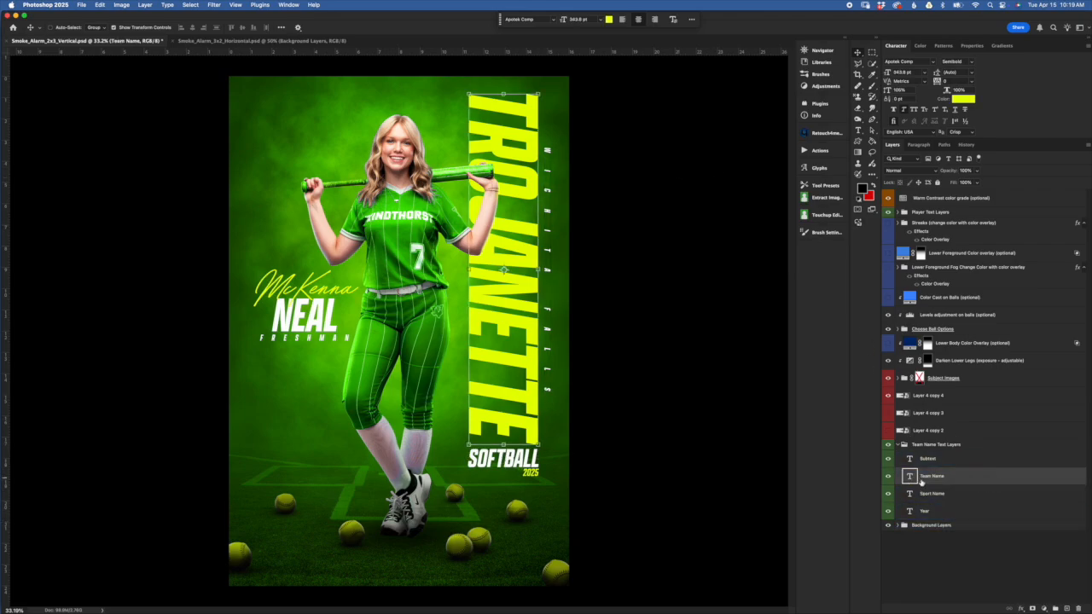
click(100, 4)
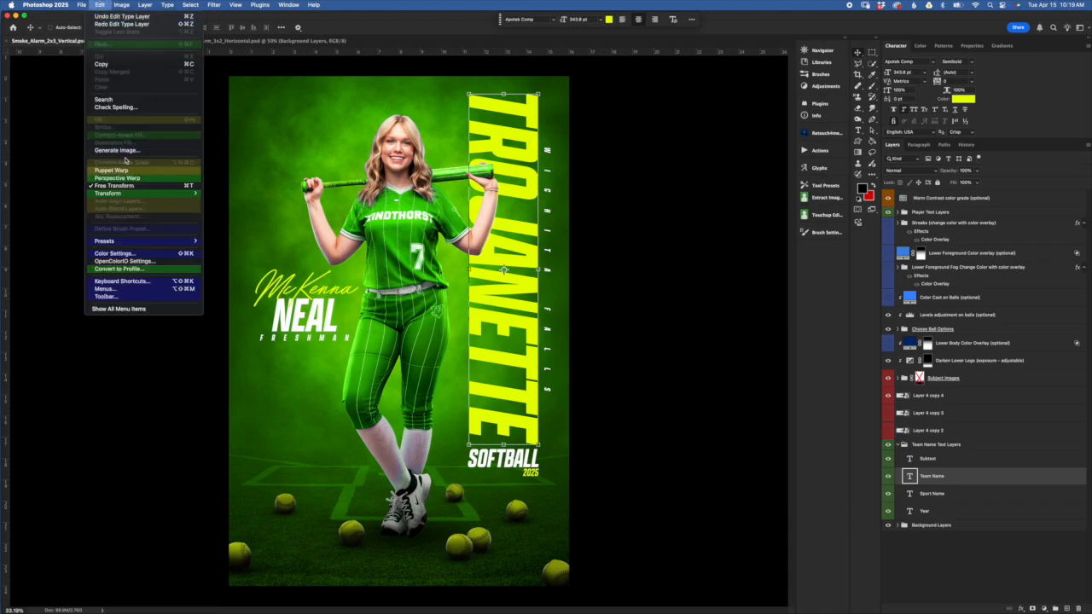
mouse_move(198, 194)
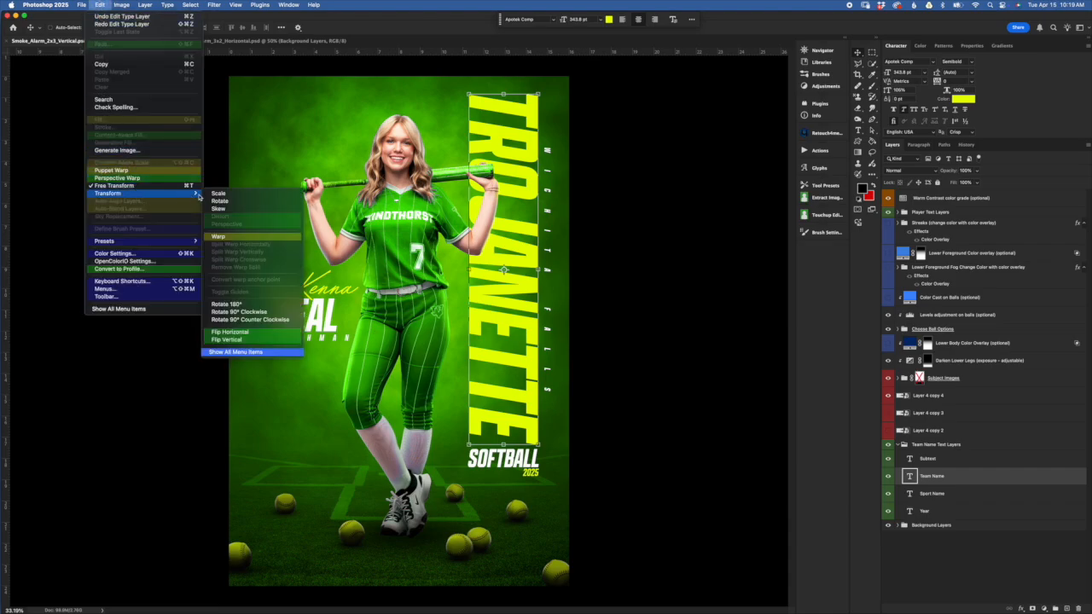
click(264, 304)
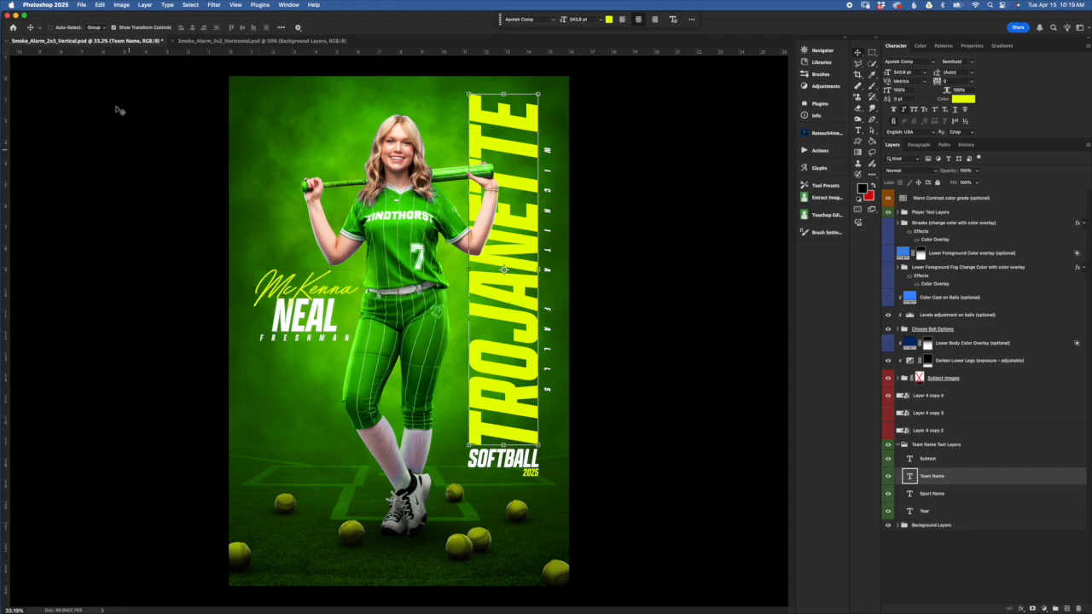
key(super+z)
Try the Team Name text rotated 90° counterclockwise and fitted across the poster above the player, and cancel the layout.
click(99, 4)
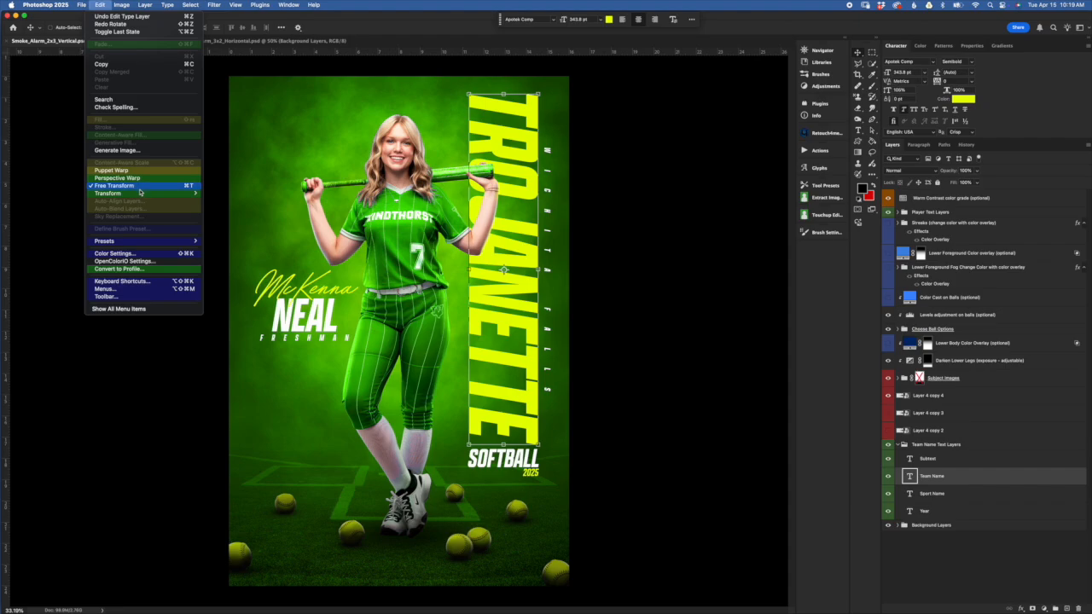
mouse_move(140, 193)
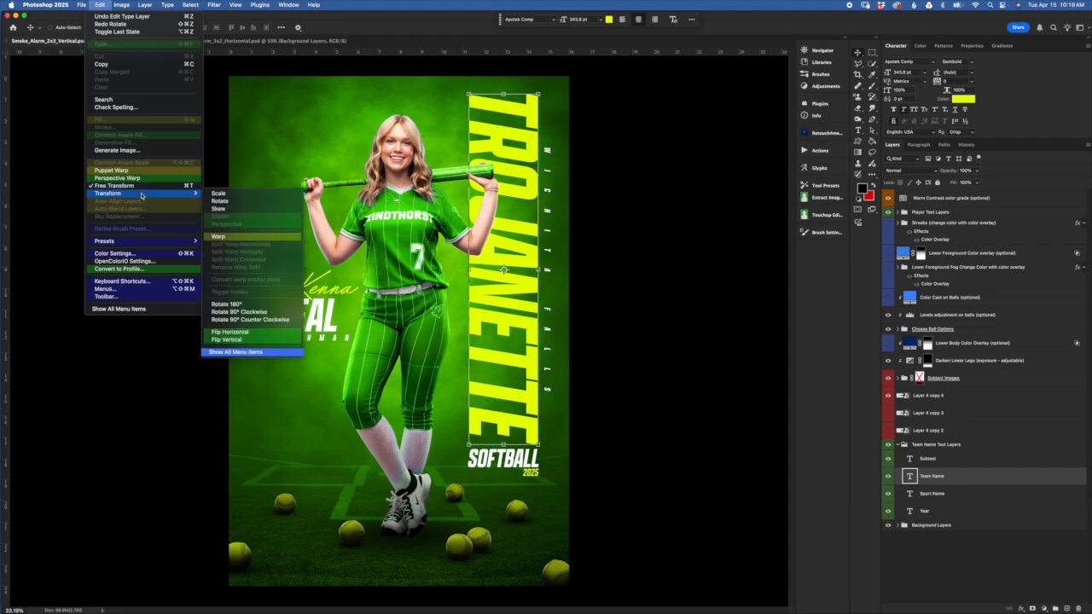
click(283, 321)
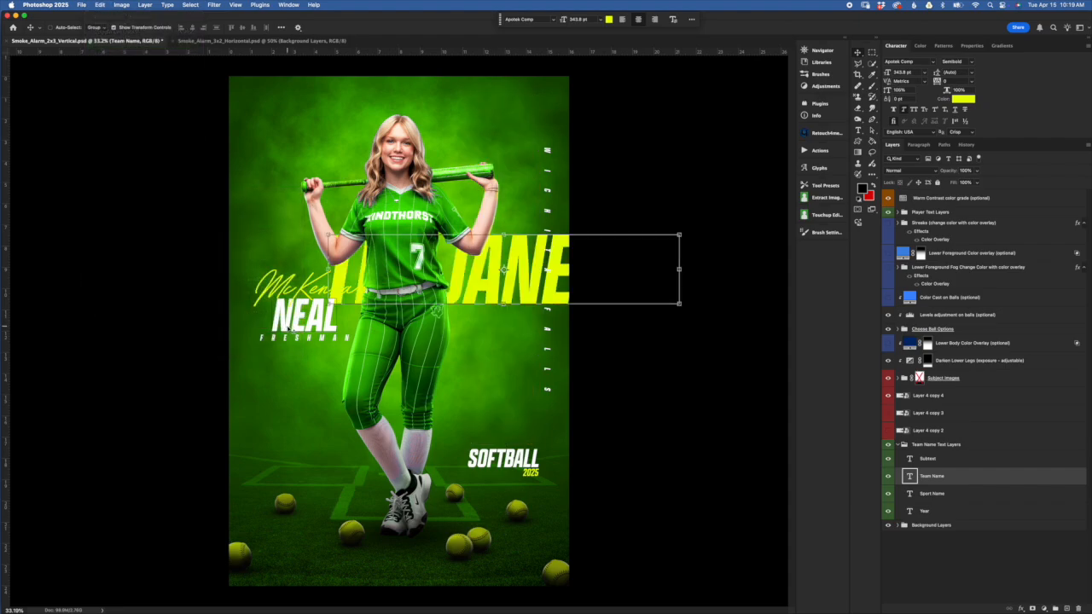
drag(630, 290, 496, 124)
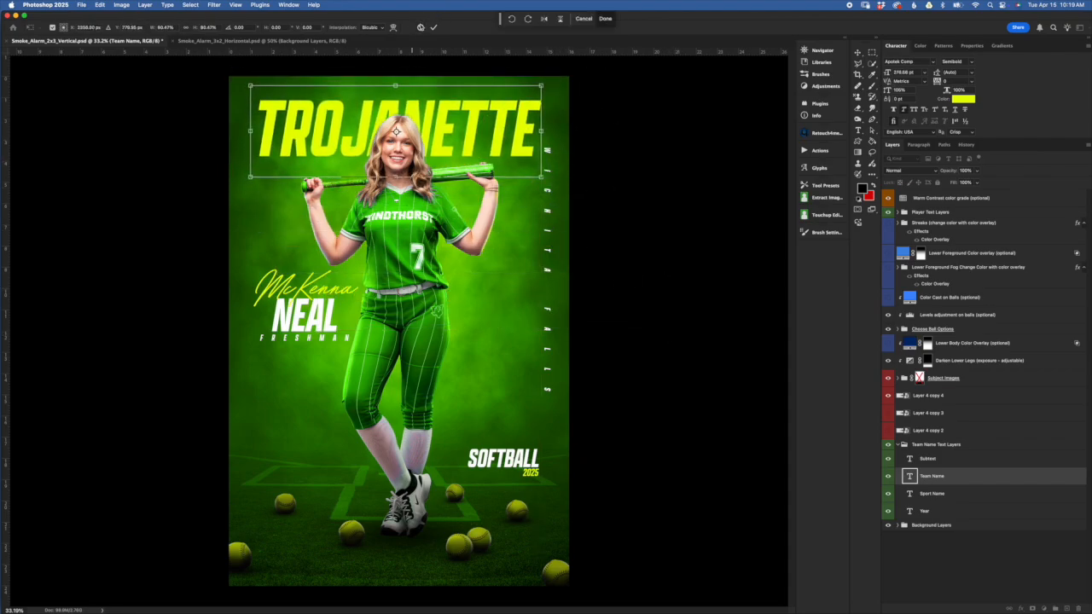
key(Escape)
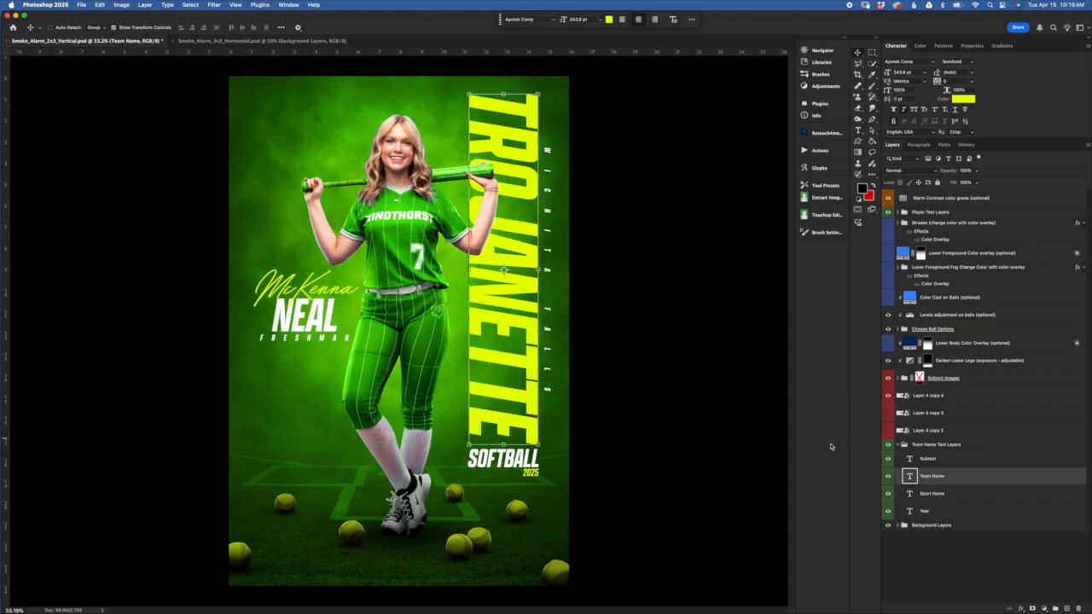
Go through the Sport Name and Year text layers and collapse the Team Name Text Layers group.
click(931, 493)
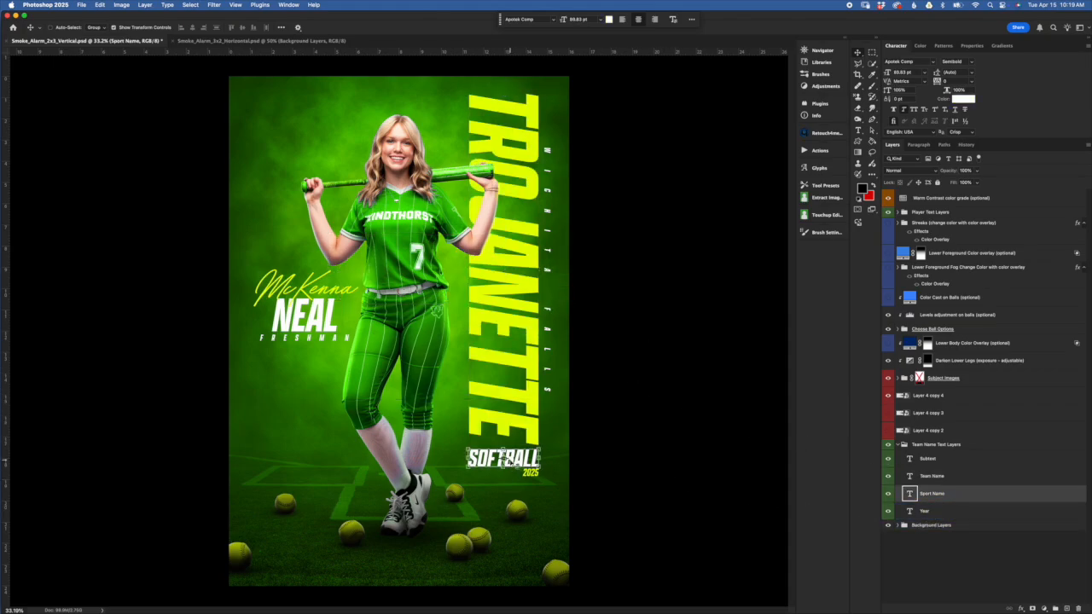
click(894, 518)
click(961, 512)
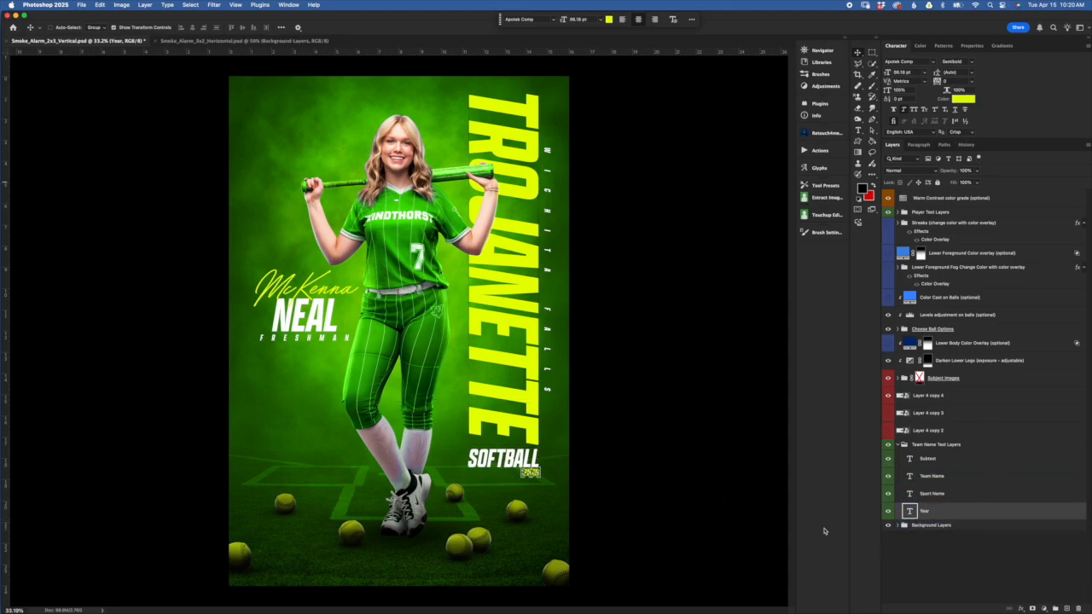
click(915, 450)
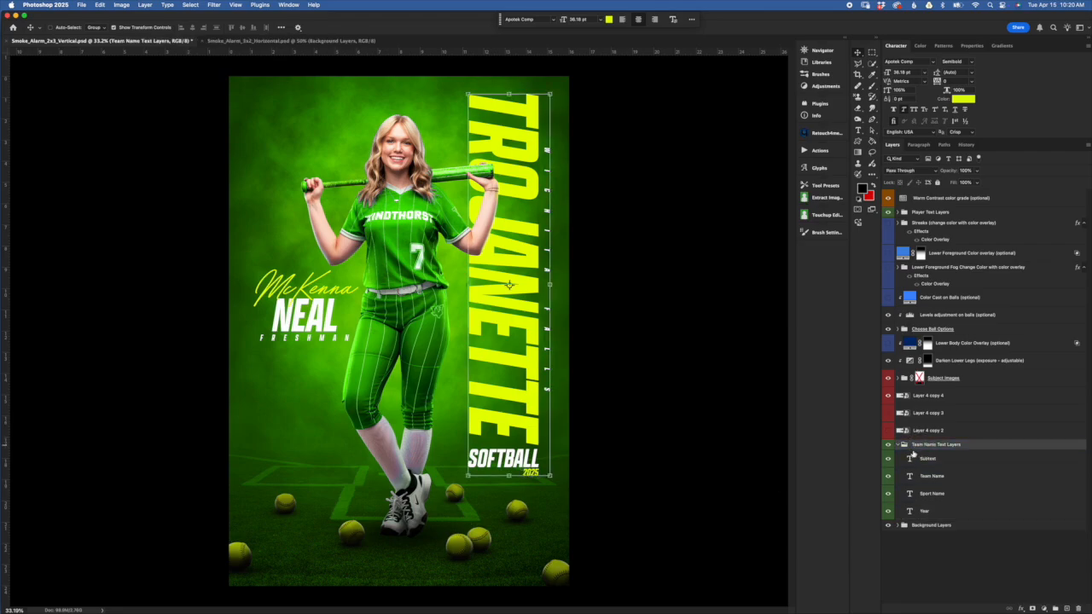
click(903, 444)
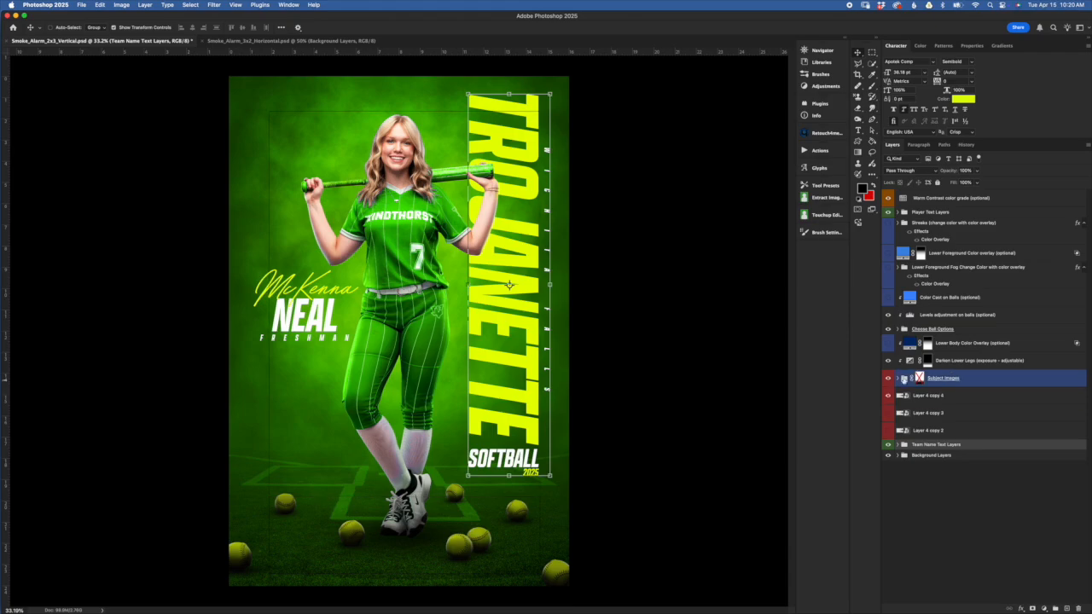
Delete the three spare shadow layers Layer 4 copy 4, Layer 4 copy 3 and Layer 4 copy 2.
click(929, 396)
shift+click(960, 432)
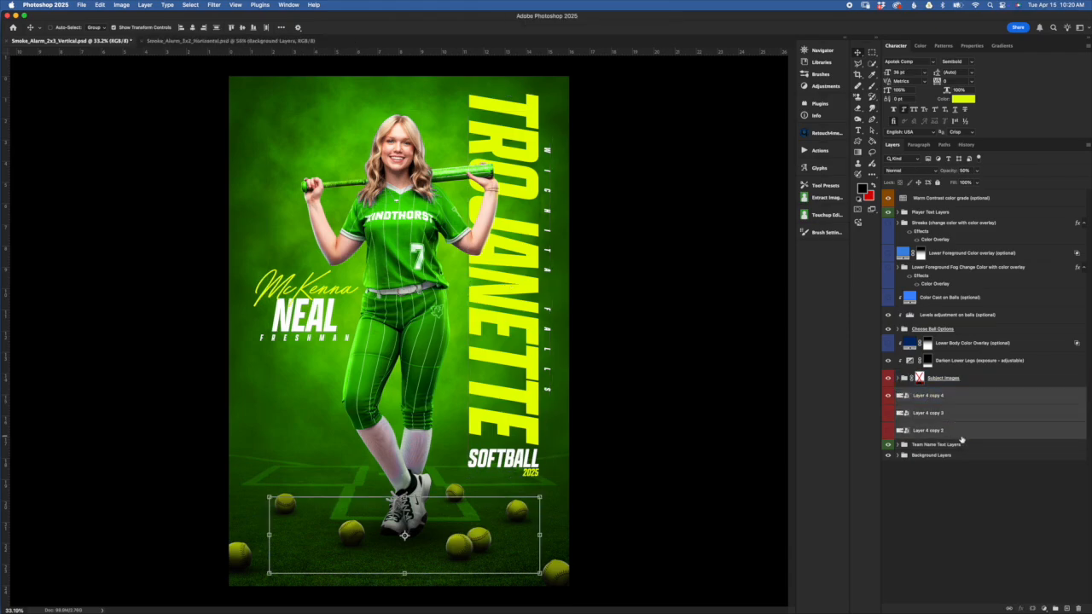
key(Delete)
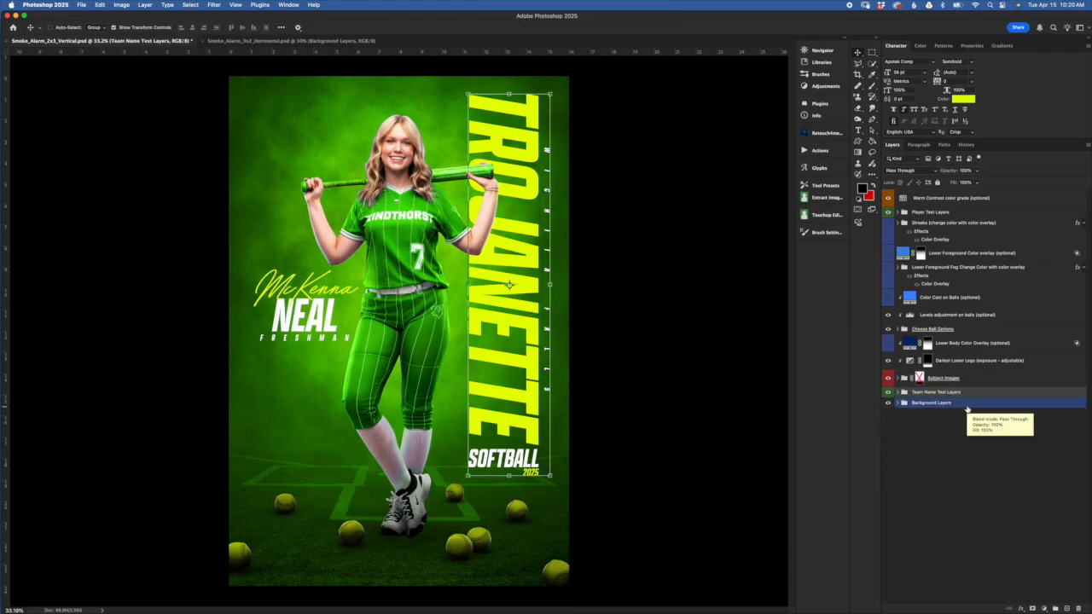
Expand the Subject Images group and hide the Baseball Batters Box layer inside the Background Layers group.
click(900, 378)
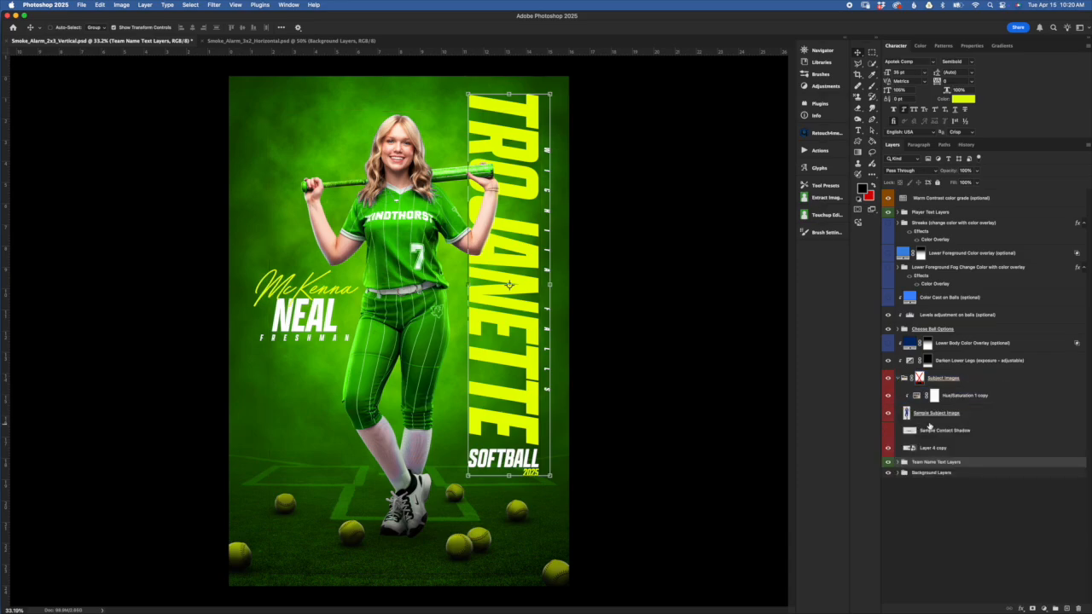
click(900, 471)
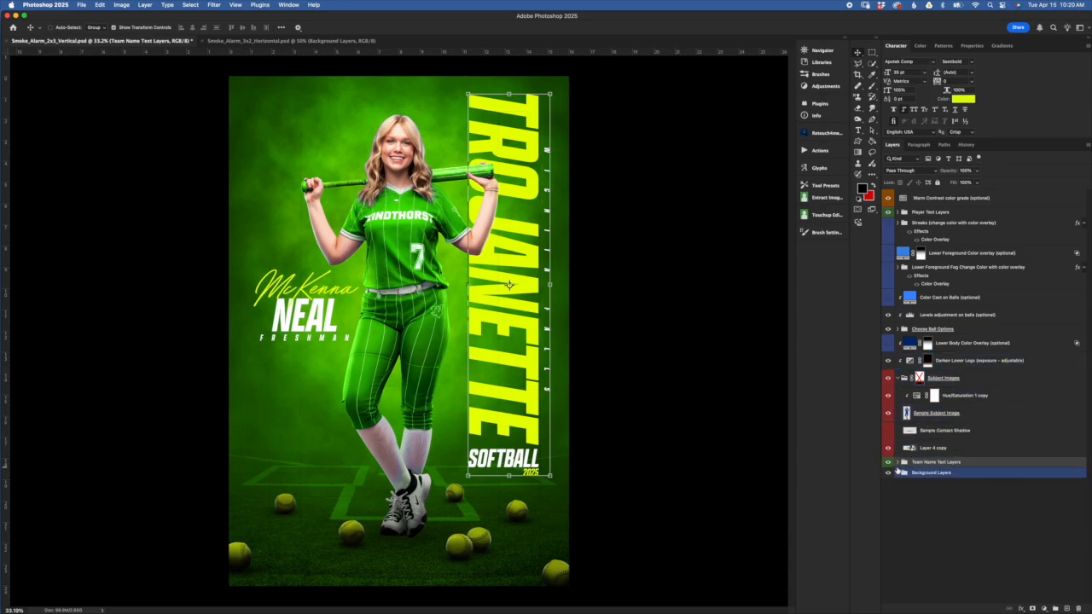
click(899, 473)
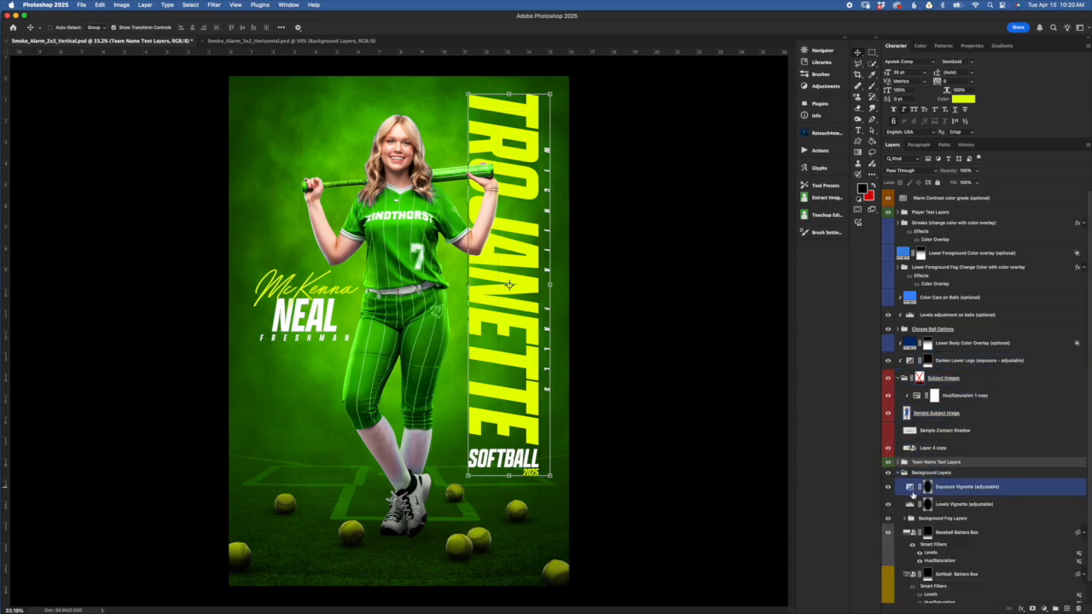
click(960, 543)
scroll(950, 531, down, 1)
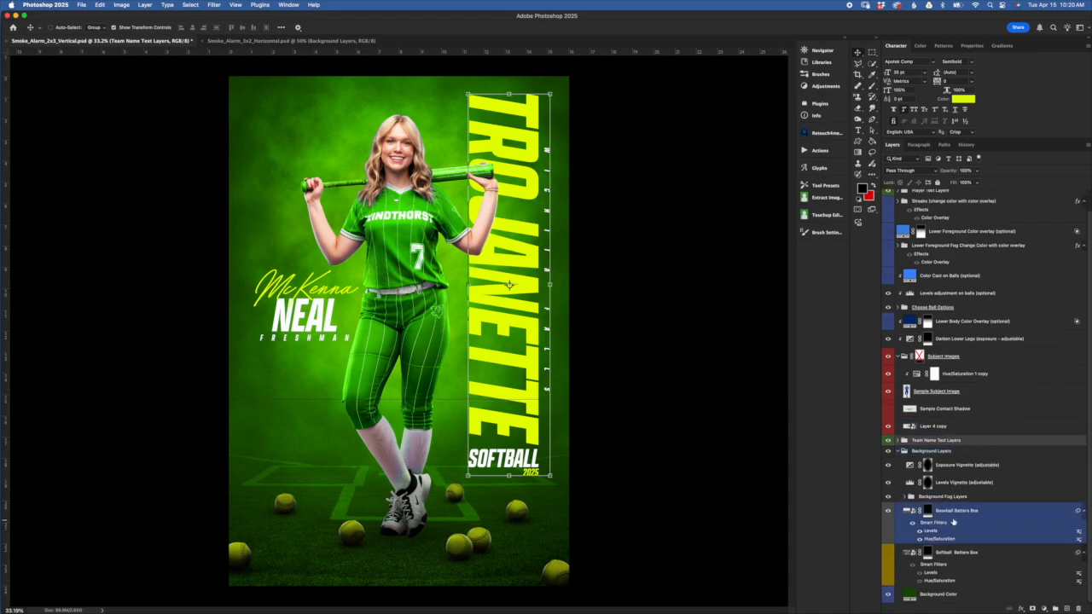
click(889, 512)
click(898, 451)
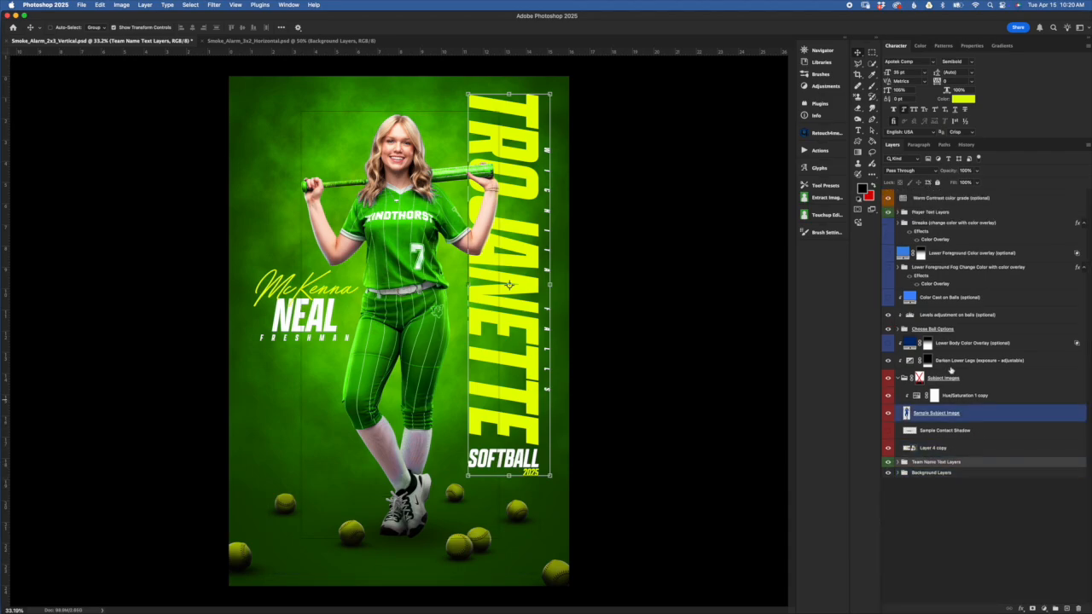
Hide the Choose Ball Options group and switch the Subject Images layer mask on and off, leaving it enabled to fade the lower legs.
click(950, 329)
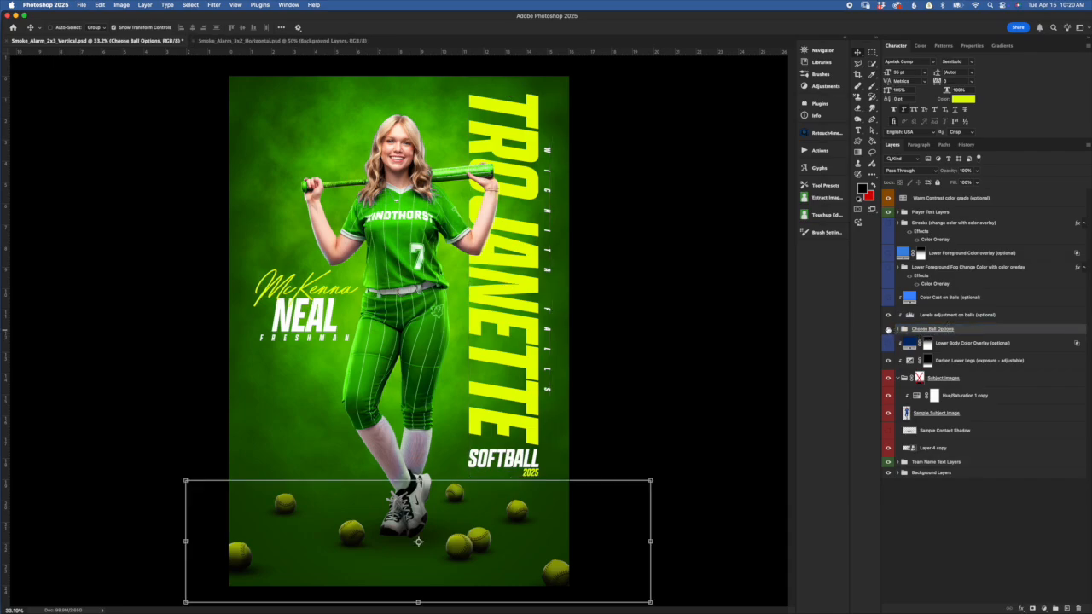
click(887, 329)
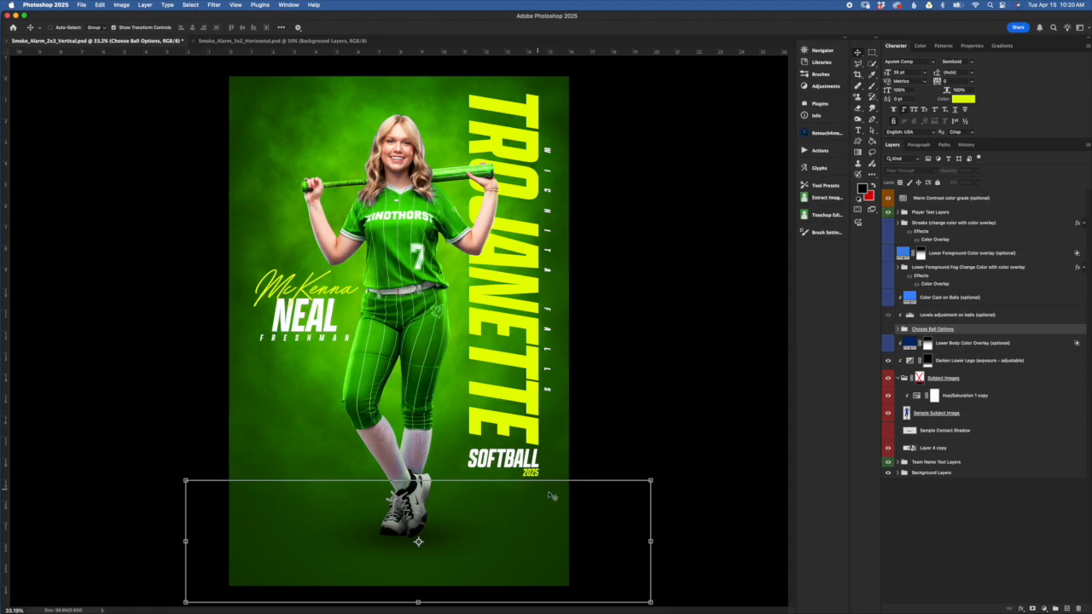
click(938, 378)
click(936, 413)
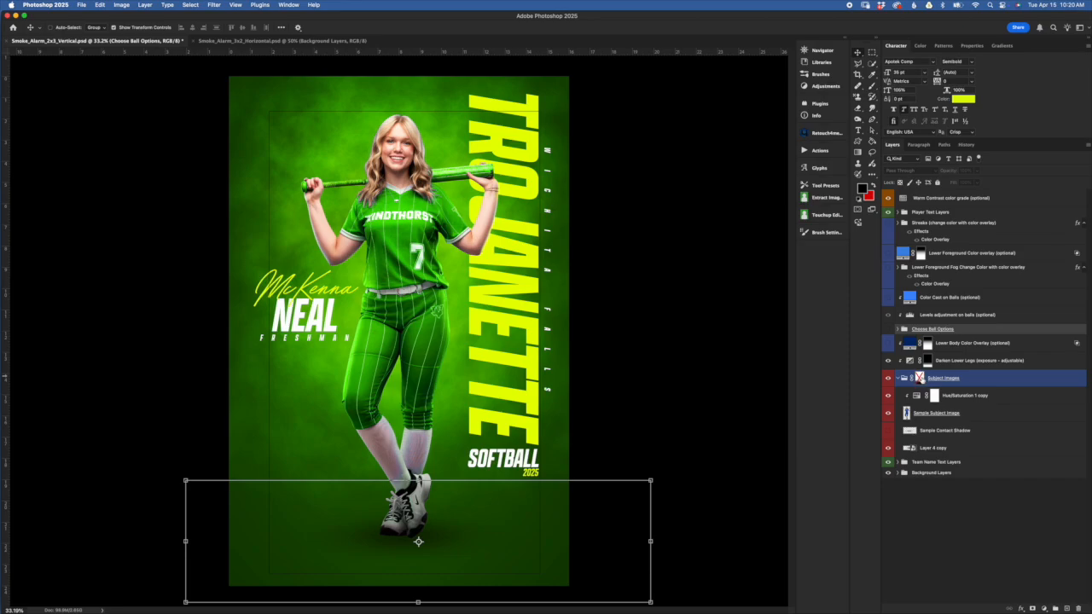
shift+click(920, 379)
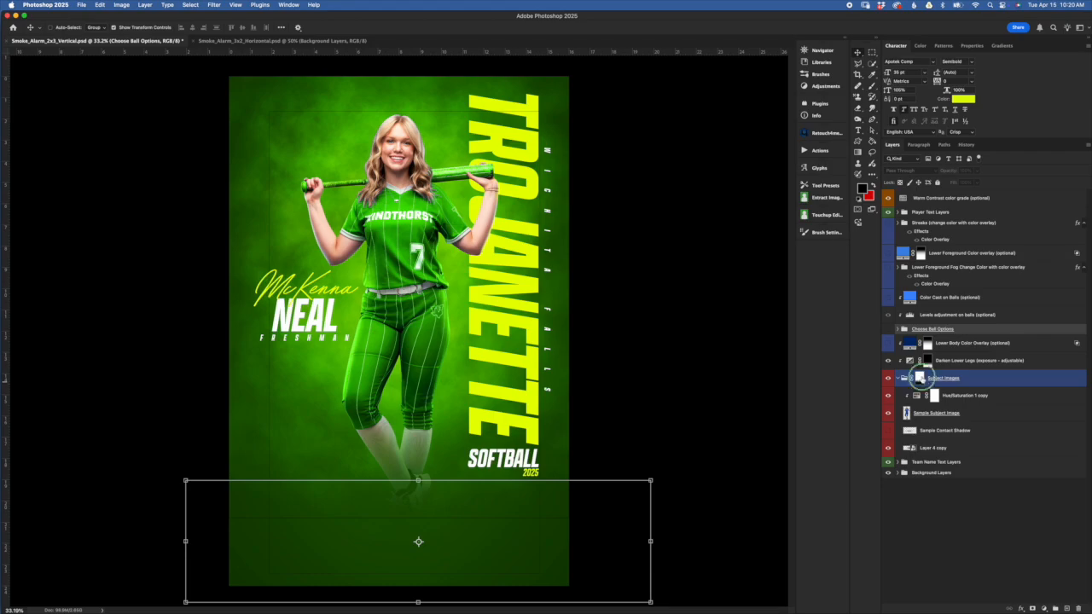
right_click(920, 378)
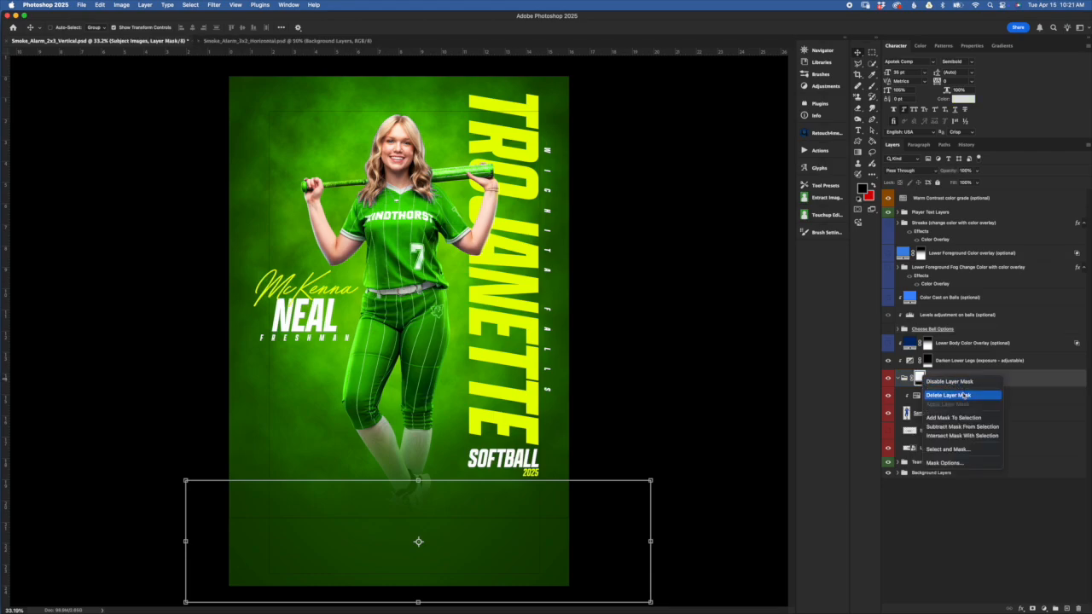
click(950, 382)
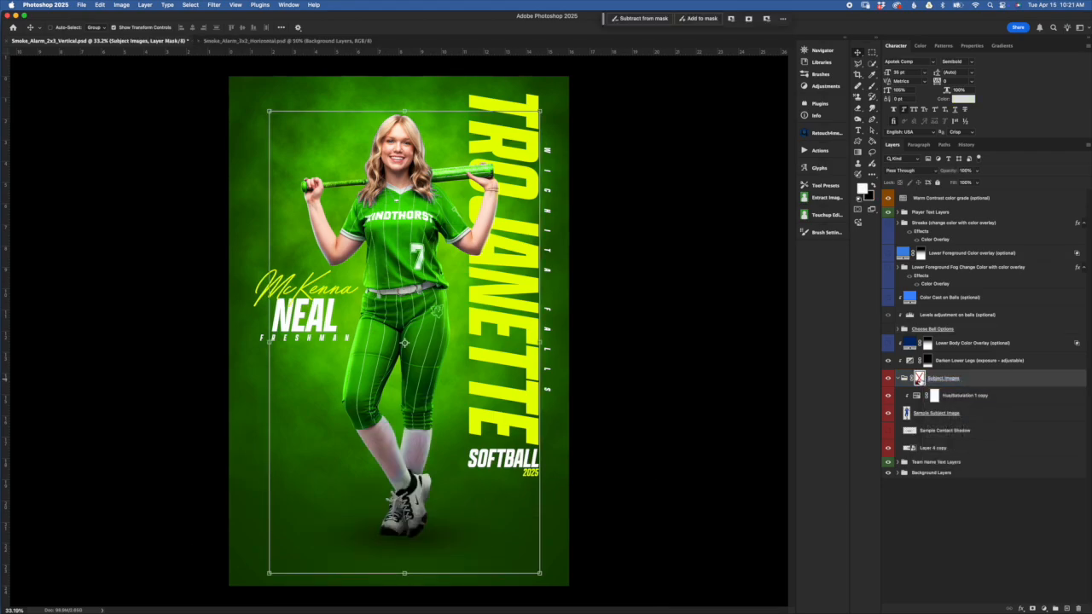
right_click(920, 378)
click(939, 383)
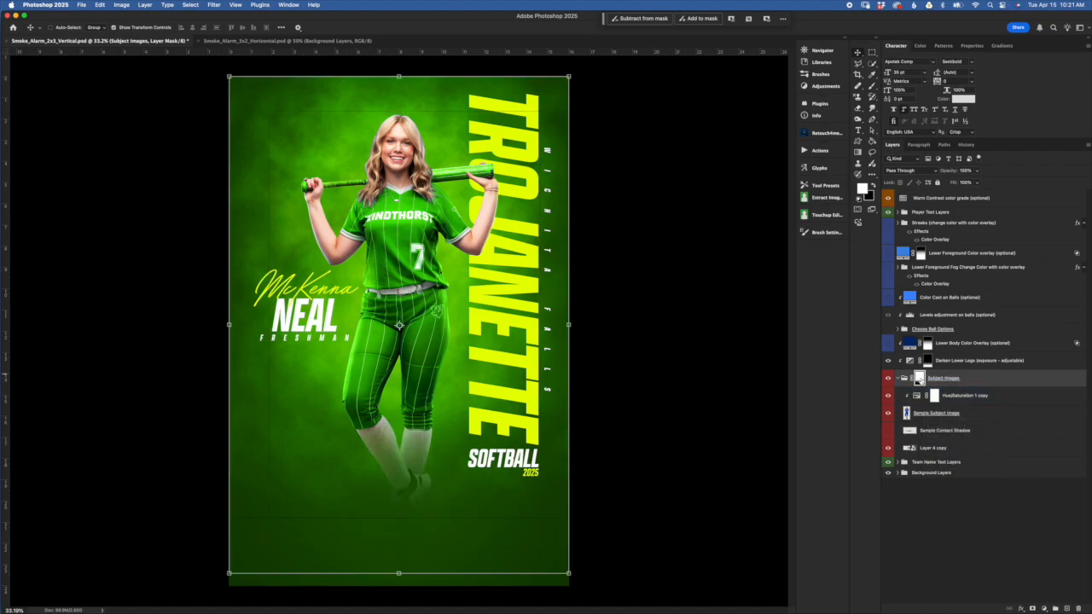
click(921, 365)
click(938, 415)
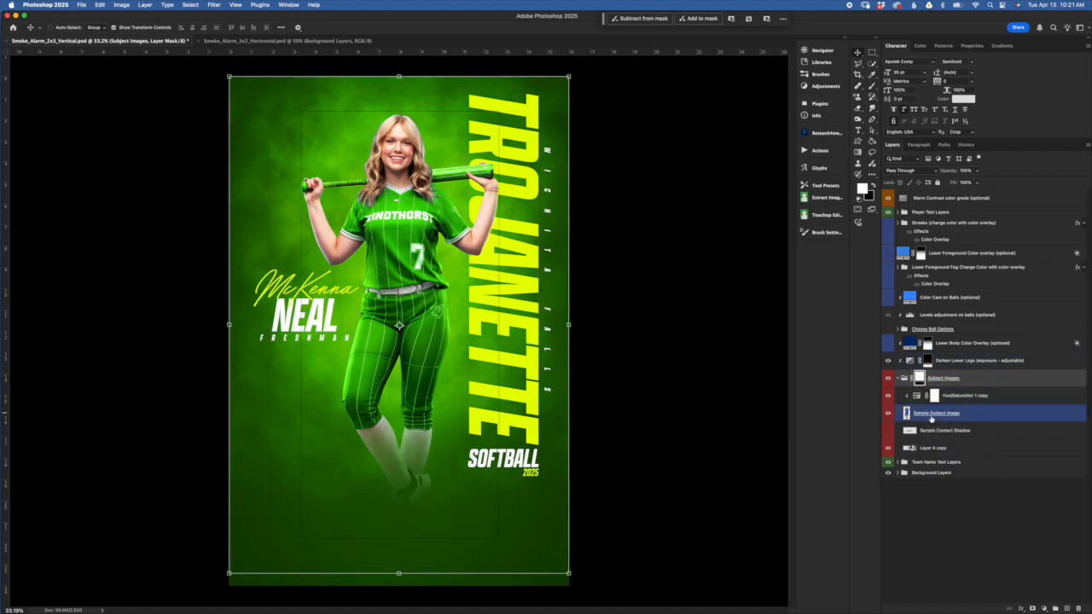
Enlarge the Sample Subject Image and reposition it so the player fills more of the poster above the leg fade.
key(super+t)
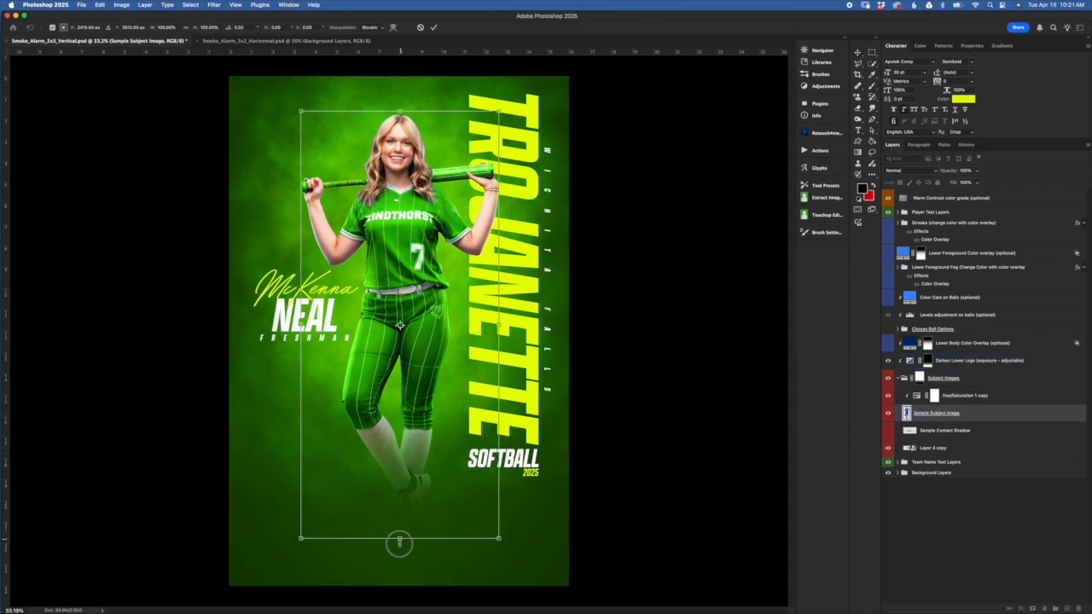
drag(398, 538, 399, 607)
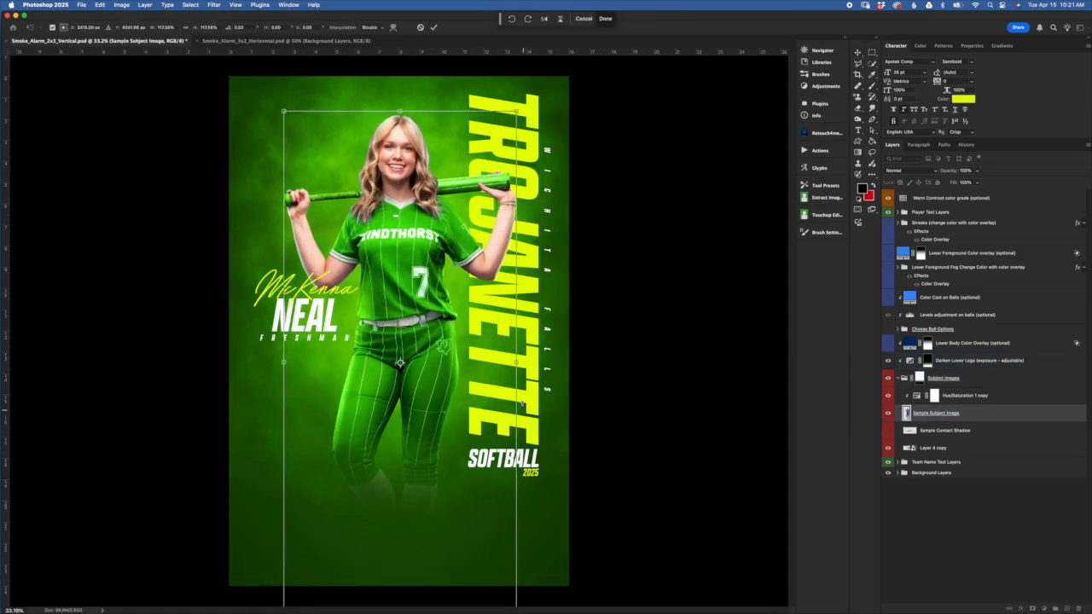
drag(517, 363, 540, 364)
drag(488, 409, 457, 413)
click(435, 24)
Try moving the Player Text Layers group below the player's legs and enlarging it, and cancel the transform.
click(970, 212)
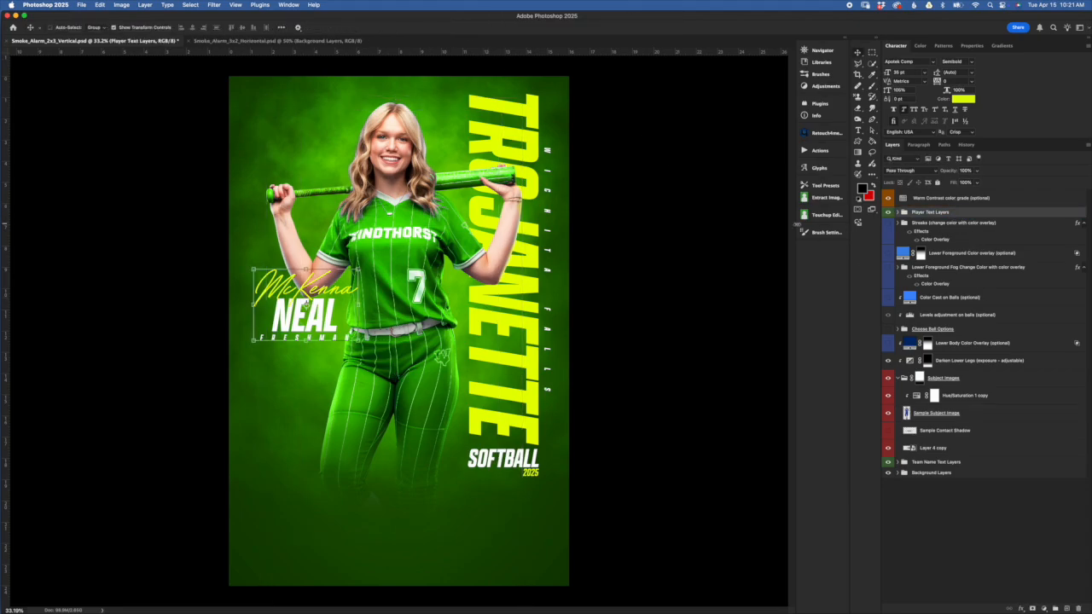
drag(304, 304, 382, 522)
mouse_move(406, 480)
mouse_down()
mouse_move(438, 460)
mouse_move(394, 495)
mouse_up()
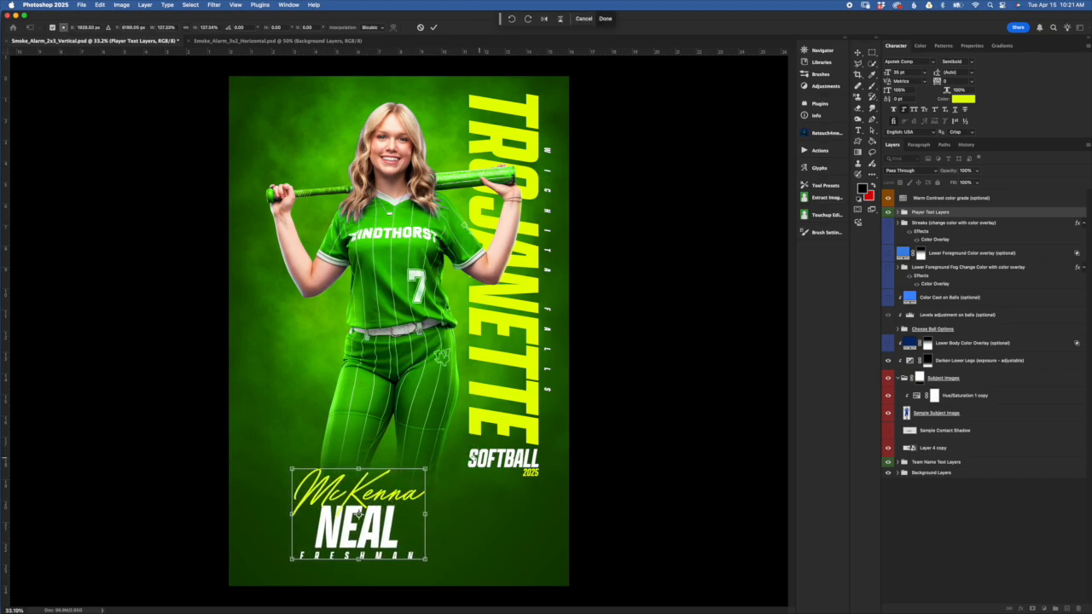
click(419, 28)
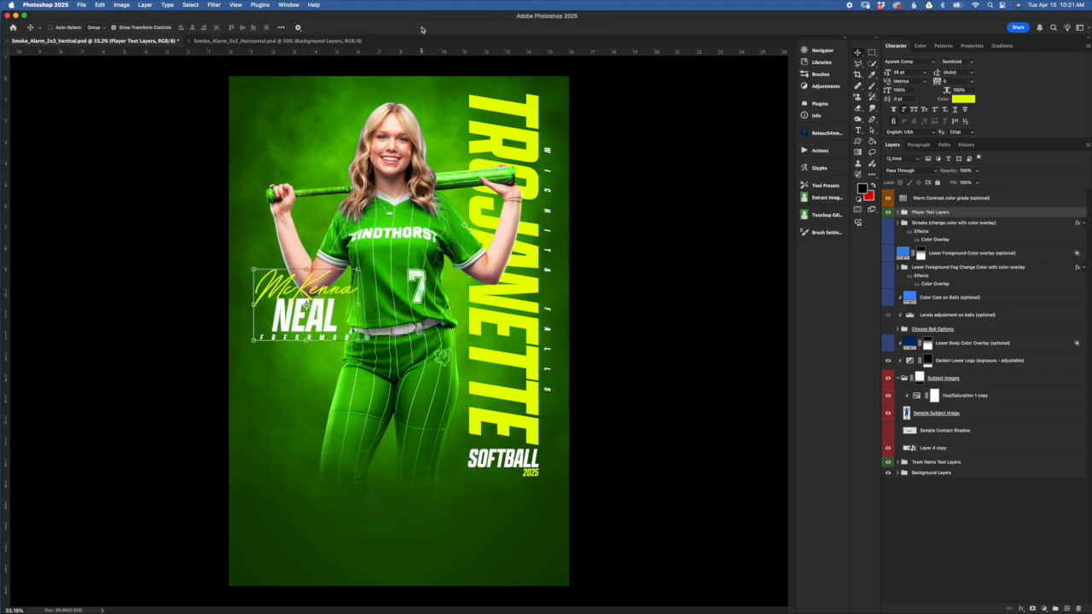
Undo the subject enlargement and the enabling of the Subject Images layer mask.
key(super+z)
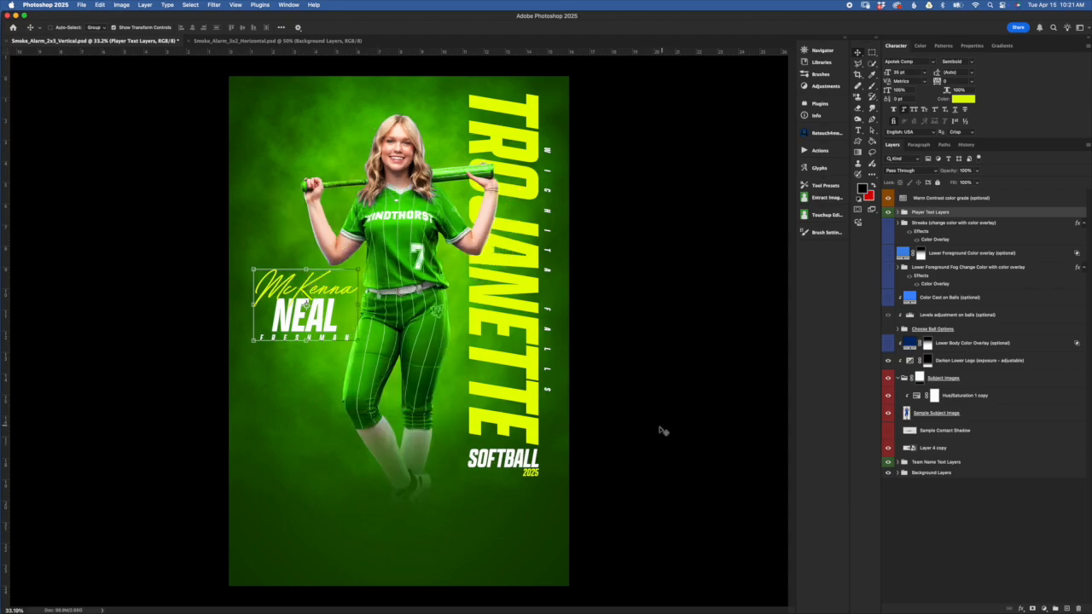
key(super+z)
key(super+shift+z)
key(super+z)
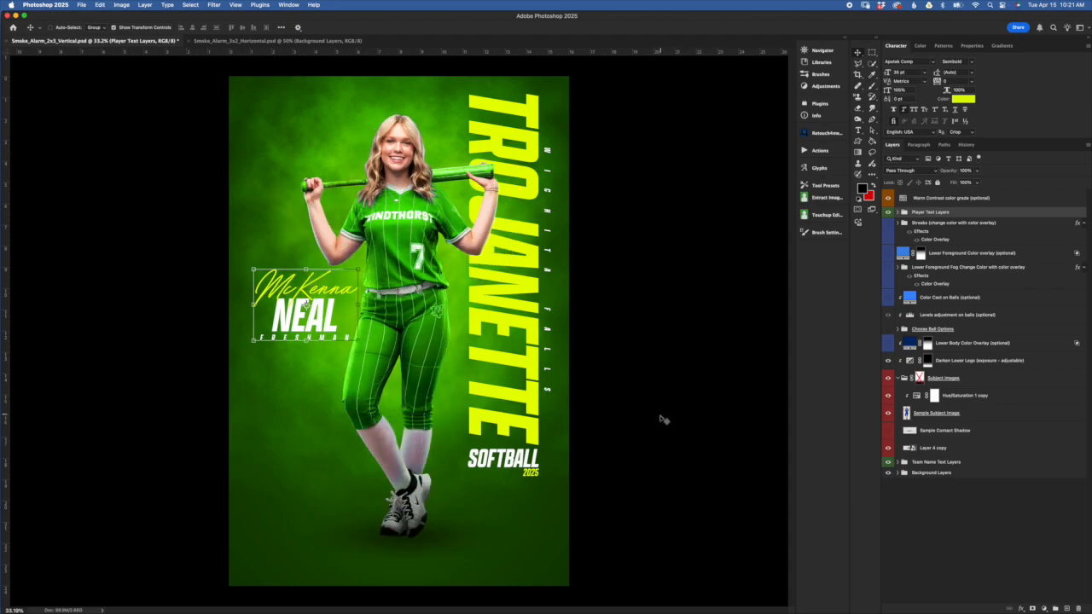
Show the Softball Batters Box layer and the Choose Ball Options group, and collapse the Background Layers and Subject Images groups.
click(897, 473)
click(889, 575)
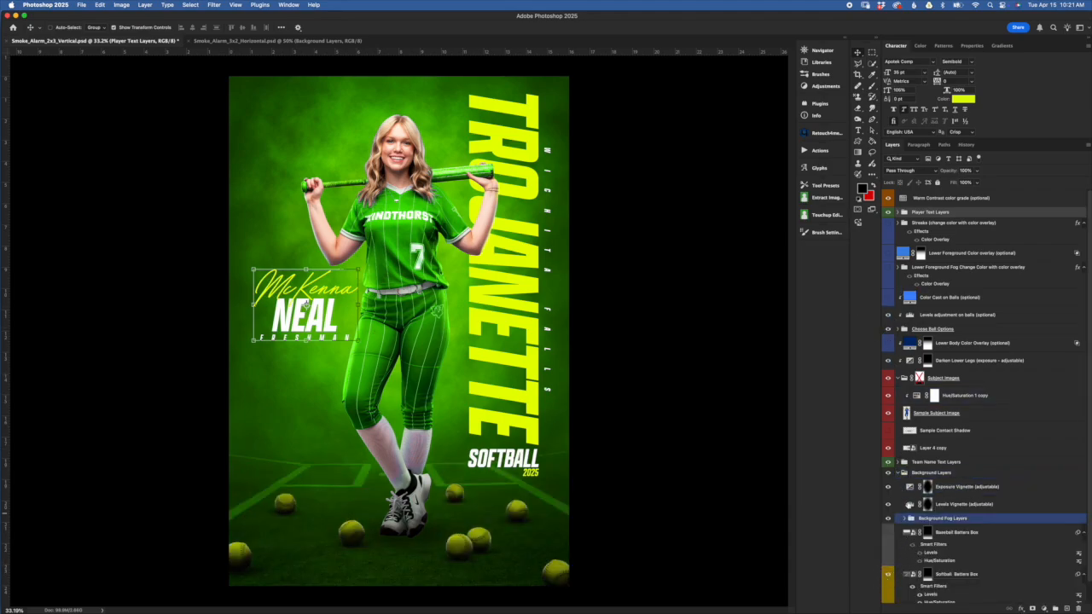
click(905, 473)
click(933, 412)
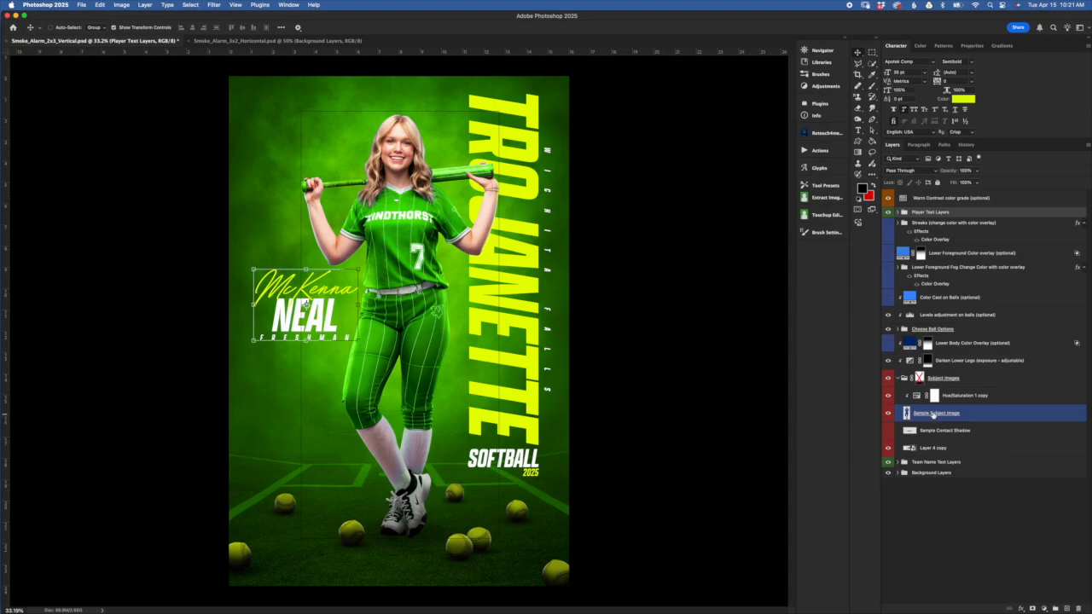
click(912, 378)
click(904, 378)
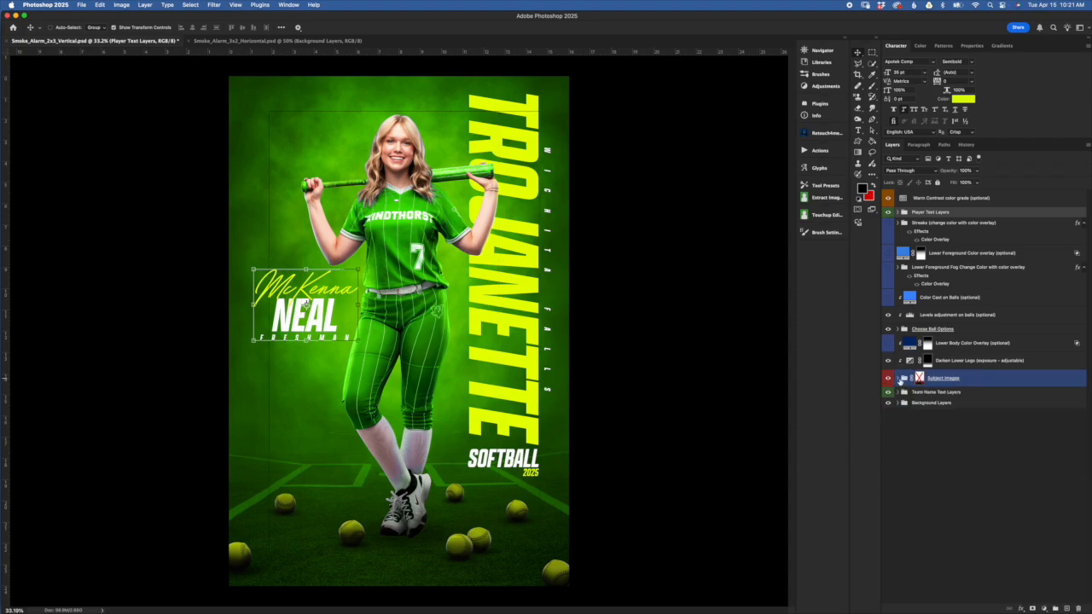
Compare the player's legs with the Darken Lower Legs exposure layer hidden and shown, leaving the layer visible.
click(986, 363)
click(999, 375)
click(1003, 363)
click(927, 360)
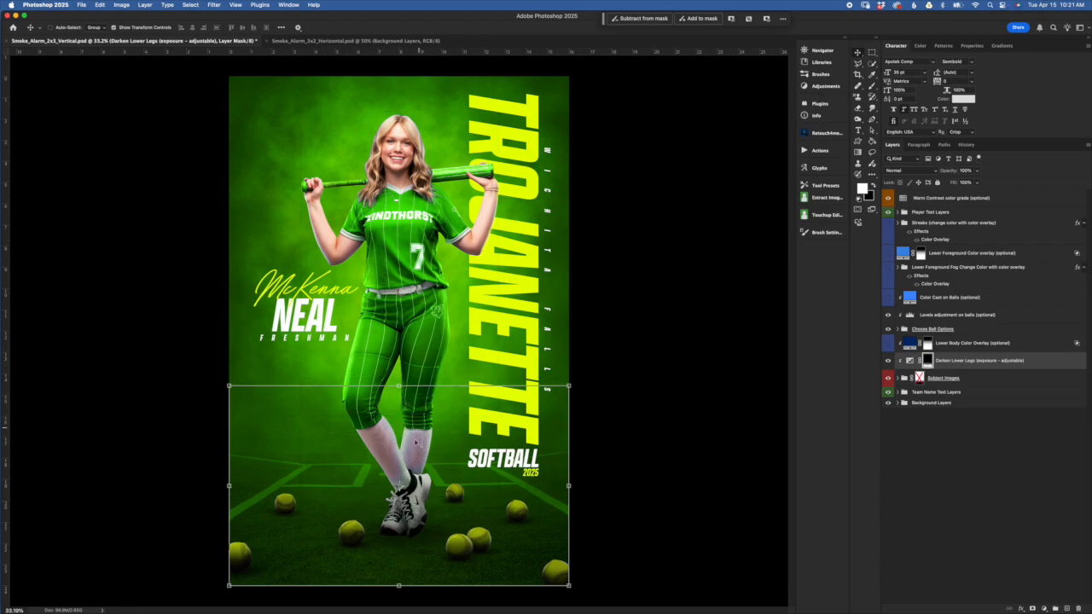
click(888, 362)
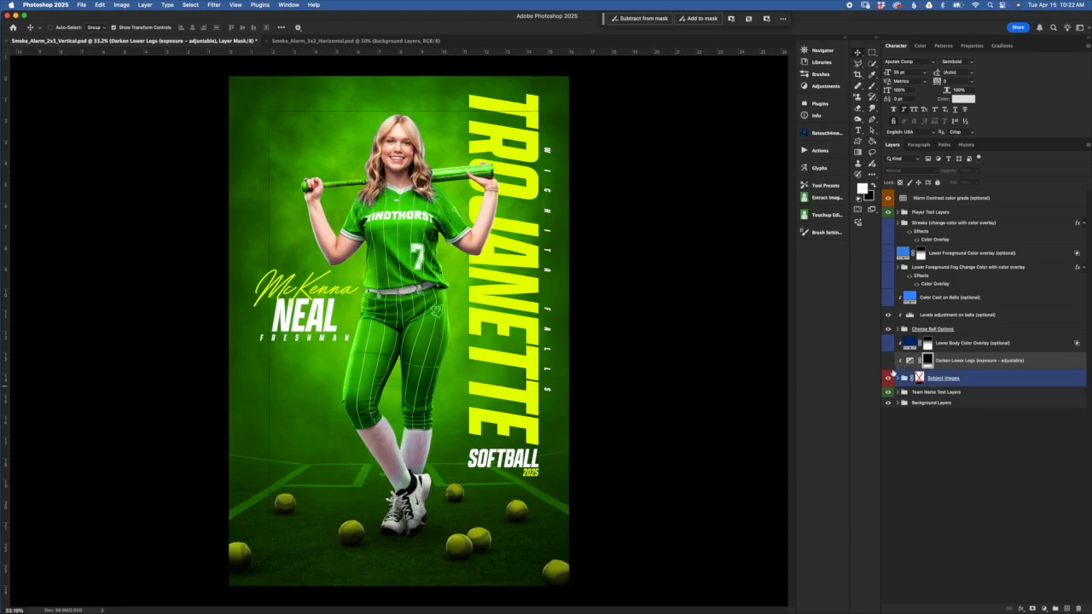
click(887, 362)
click(888, 361)
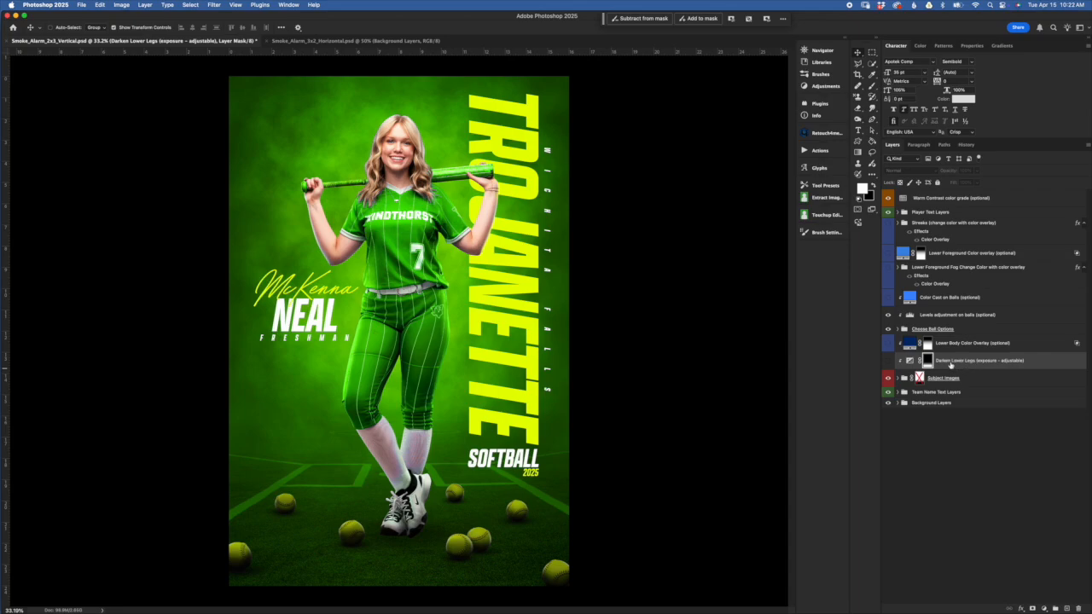
click(887, 362)
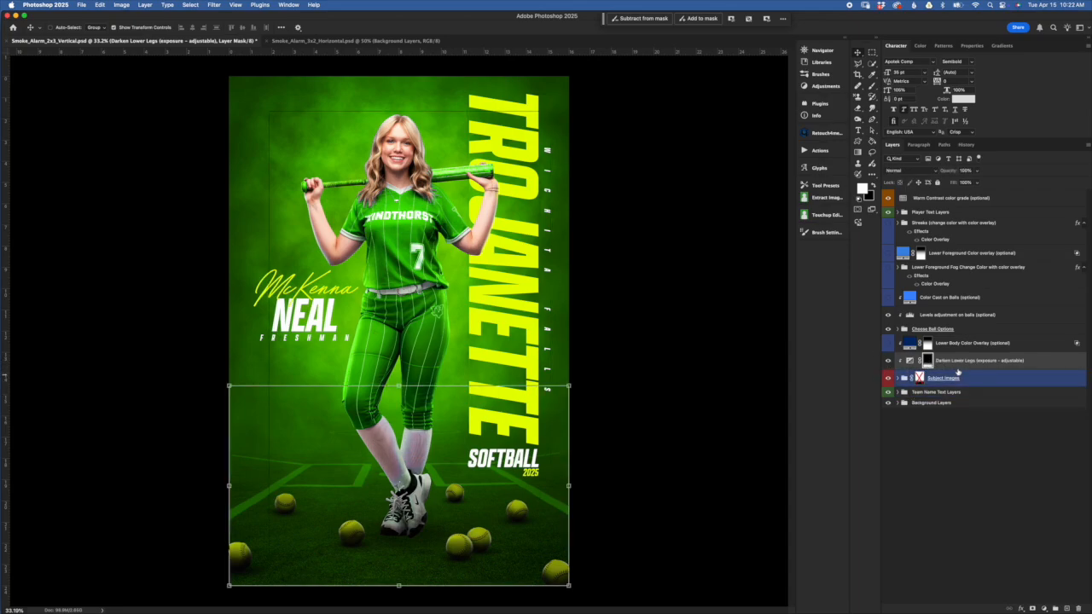
Try a lower Exposure value on the Darken Lower Legs adjustment and undo the change.
click(909, 360)
double_click(909, 360)
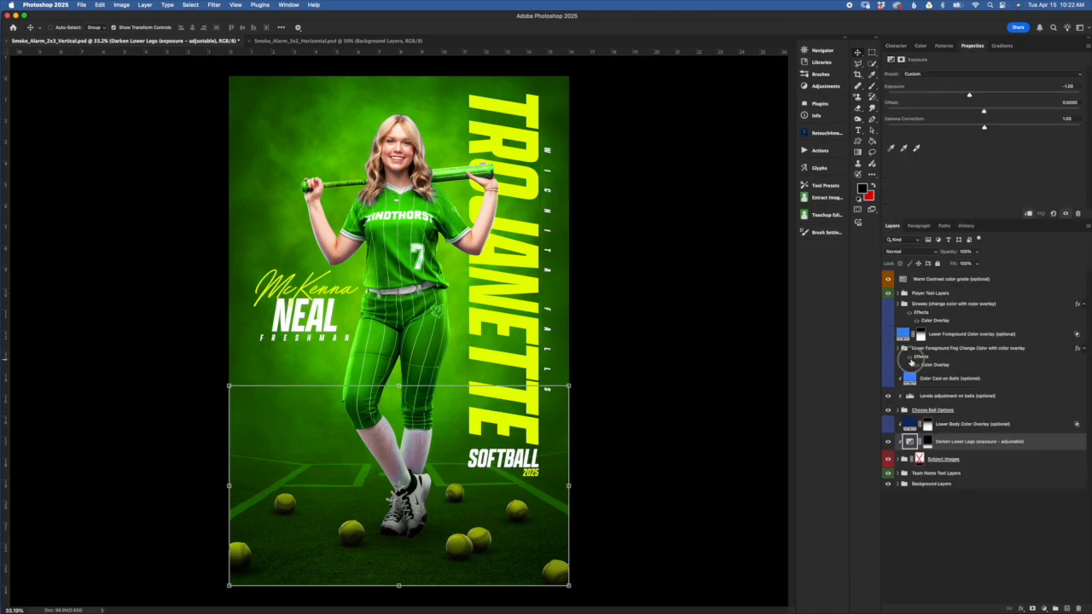
drag(973, 95, 943, 93)
key(super+z)
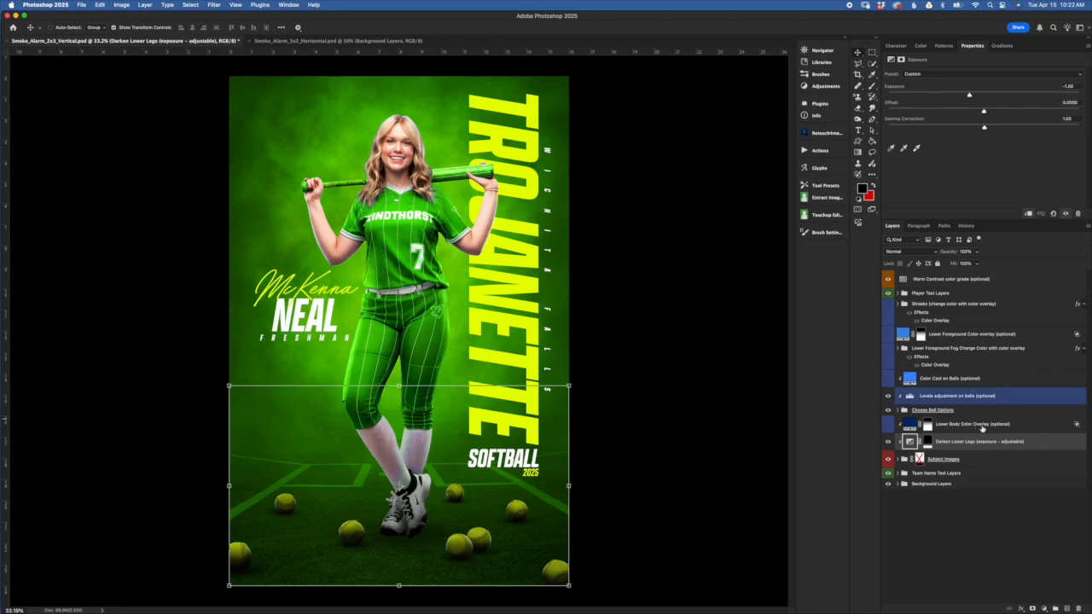
Enable and unlink the Subject Images layer mask, try stretching its leg fade further down, and undo the stretch.
click(927, 443)
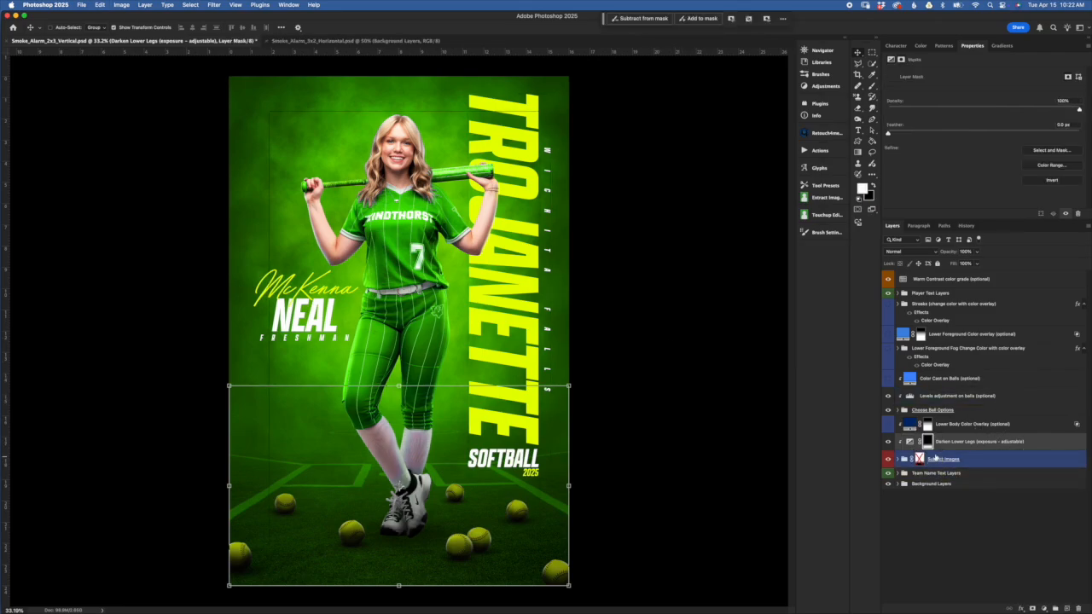
mouse_move(928, 446)
mouse_down()
mouse_move(929, 466)
mouse_move(920, 461)
mouse_up()
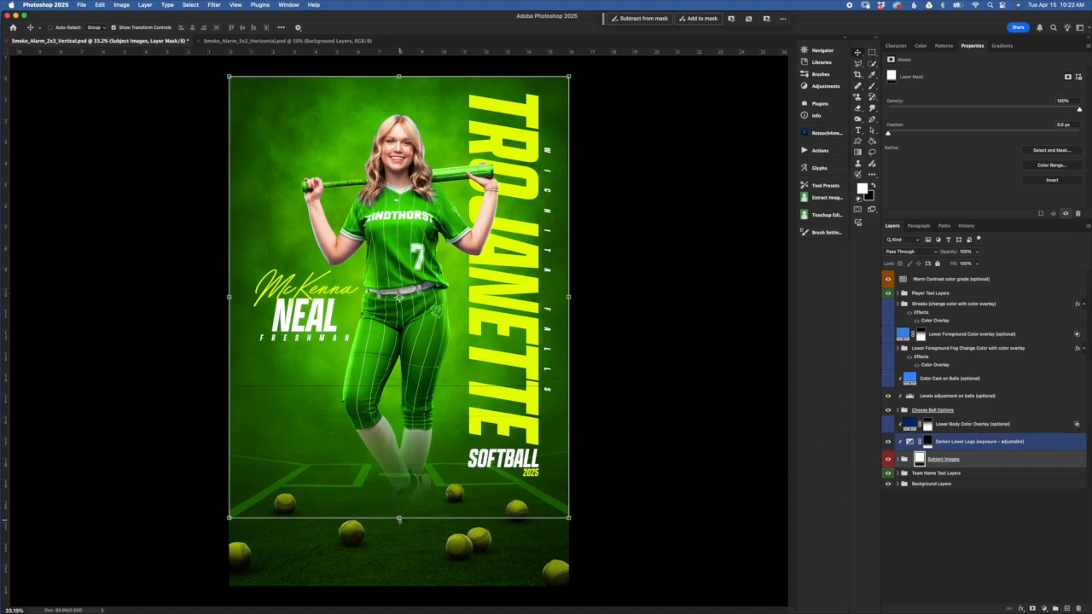
click(398, 518)
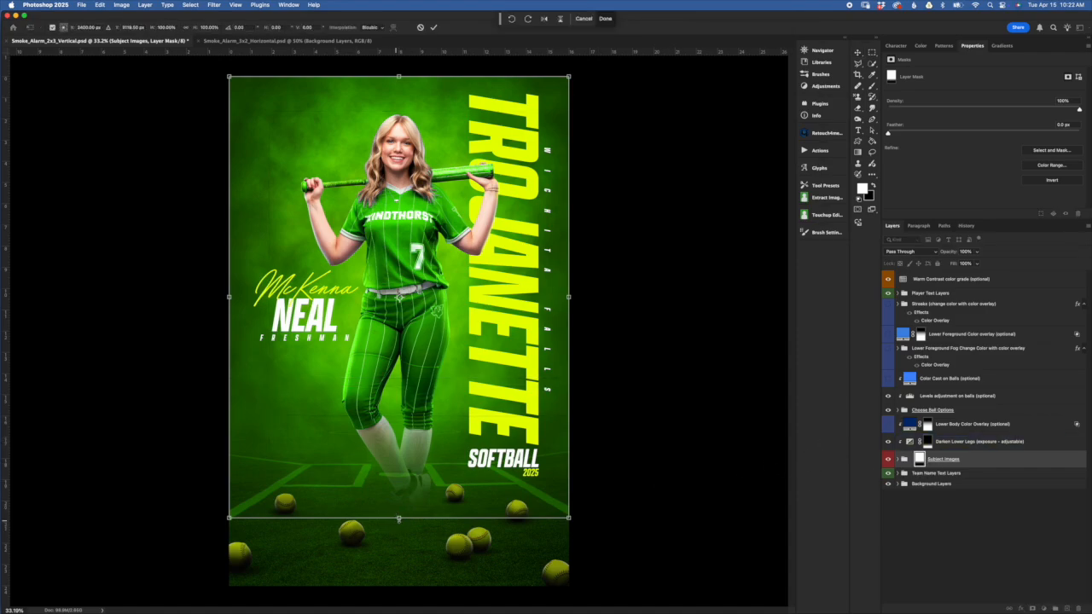
mouse_move(398, 518)
mouse_down()
mouse_move(398, 575)
mouse_move(401, 375)
mouse_move(414, 494)
mouse_move(403, 534)
mouse_up()
key(super+z)
key(Return)
click(920, 460)
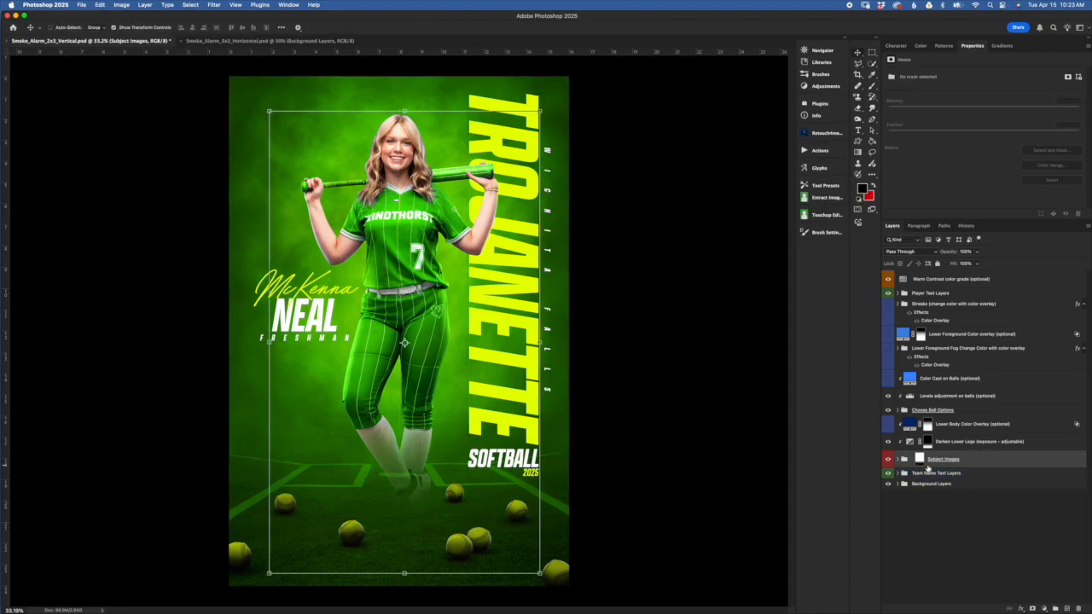
Draw a white-to-black linear gradient on the Subject Images layer mask, fading the legs from the knees to below the feet.
click(919, 459)
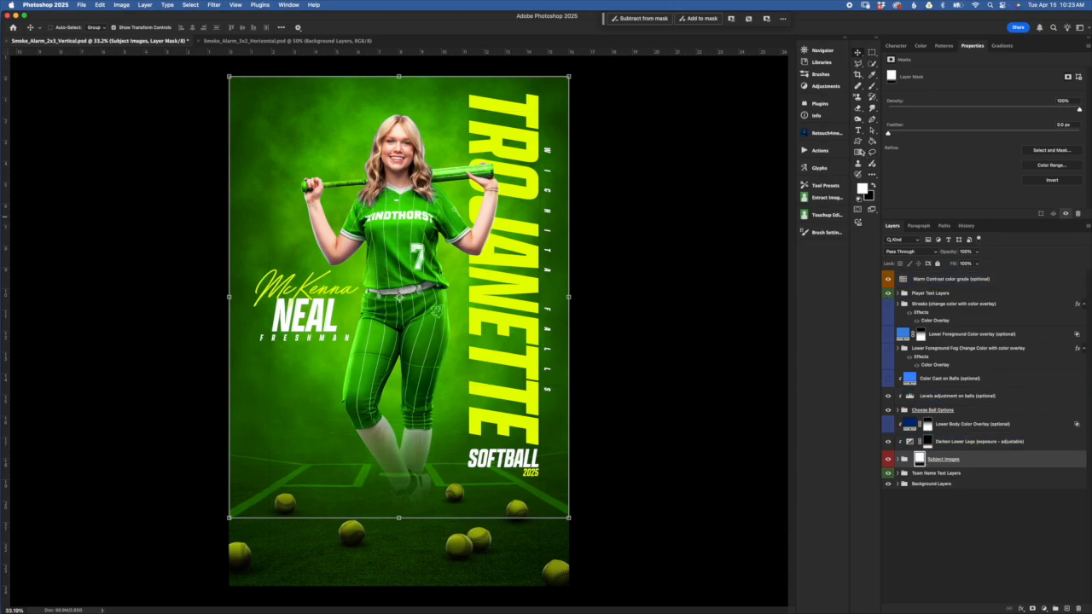
click(858, 155)
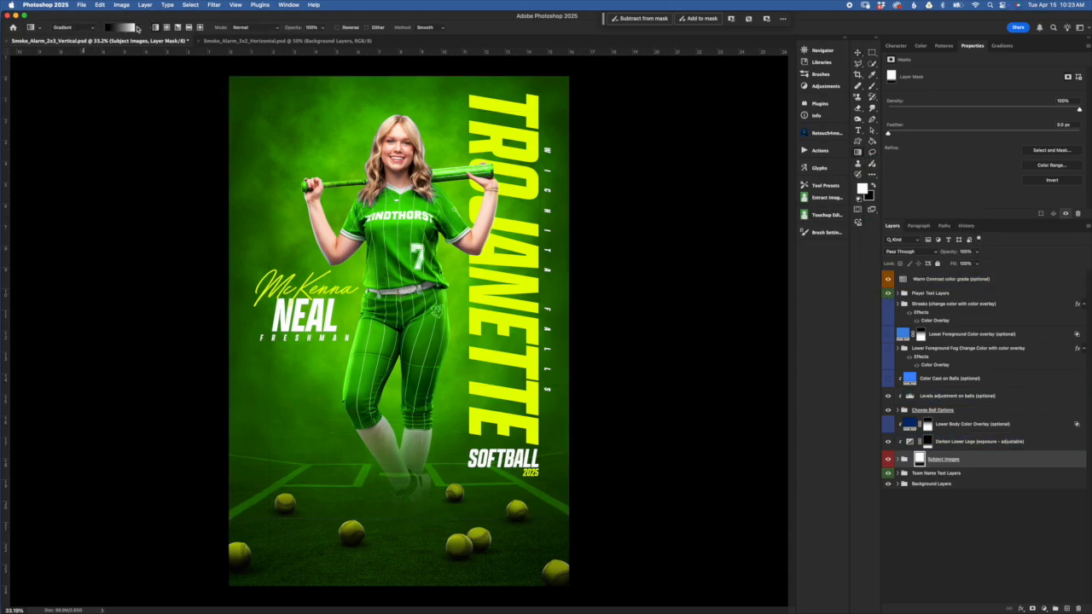
click(139, 28)
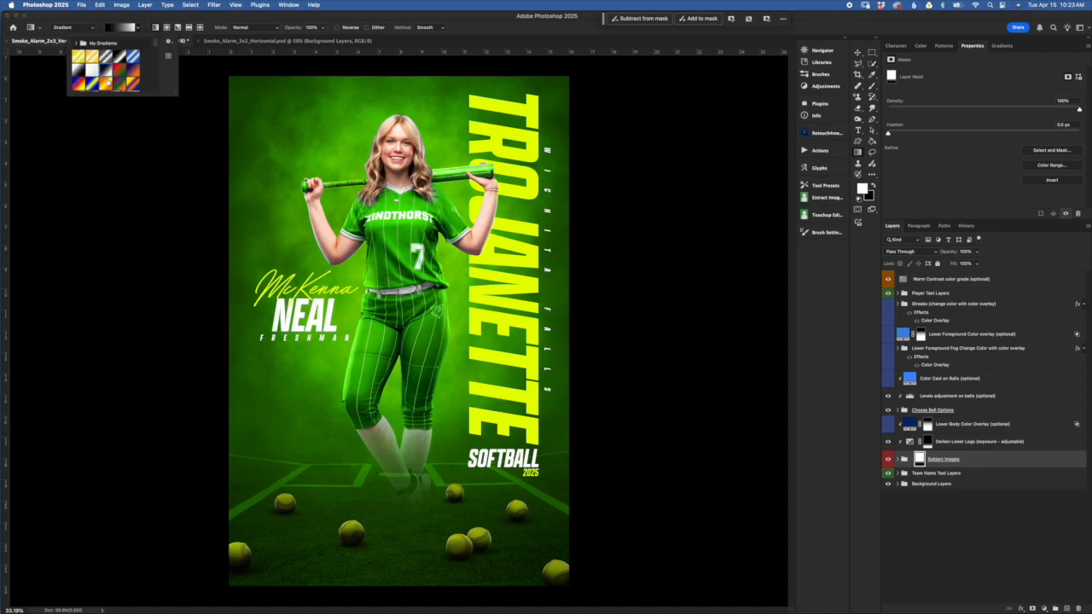
click(77, 72)
click(400, 12)
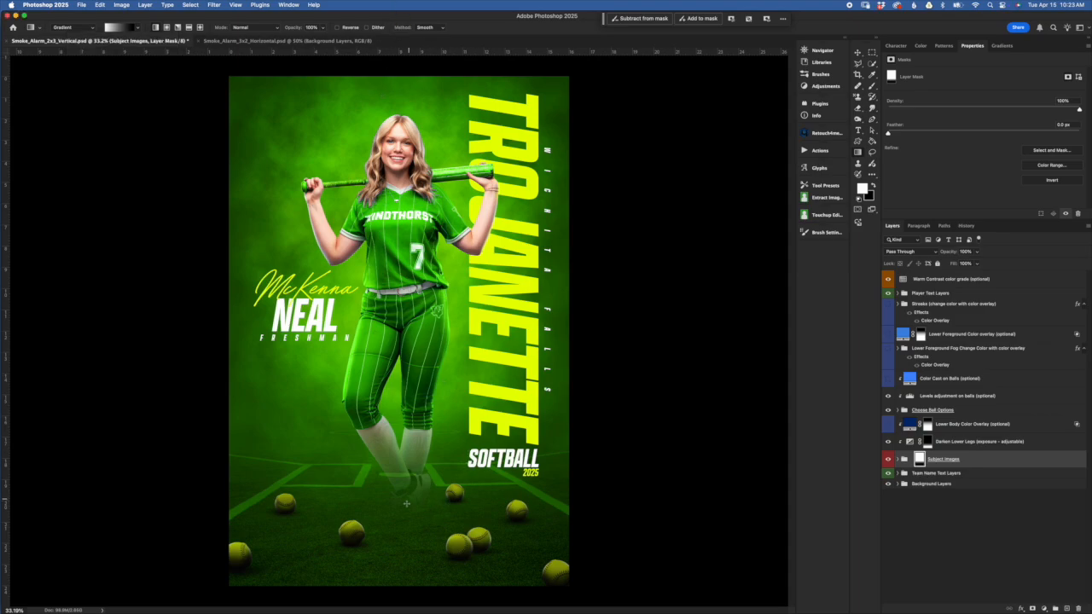
drag(387, 513, 366, 473)
drag(393, 514, 365, 363)
drag(365, 474, 365, 530)
drag(365, 363, 365, 419)
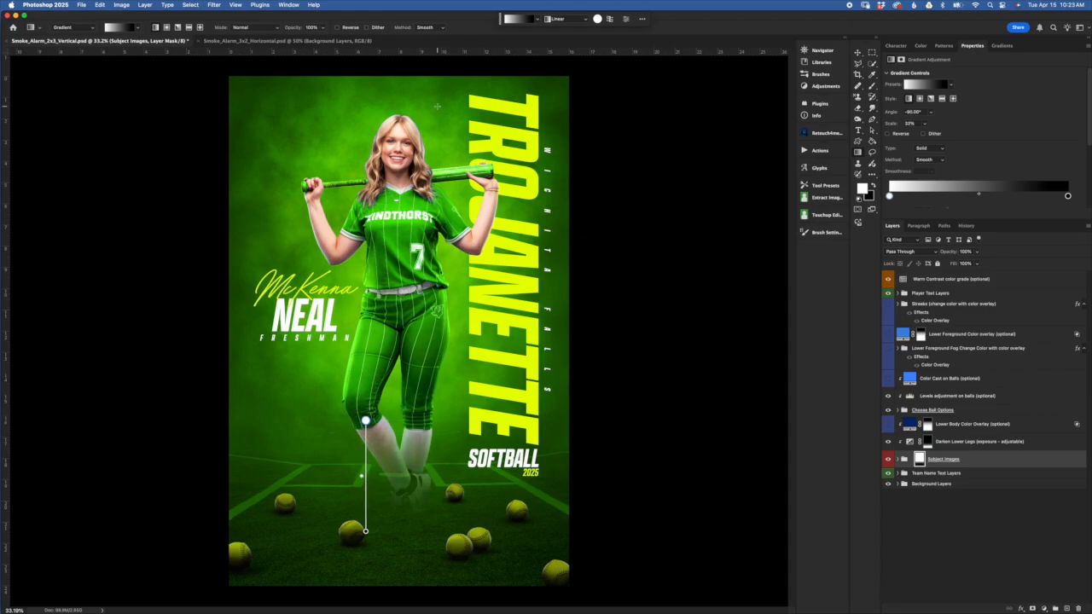
click(976, 428)
click(984, 396)
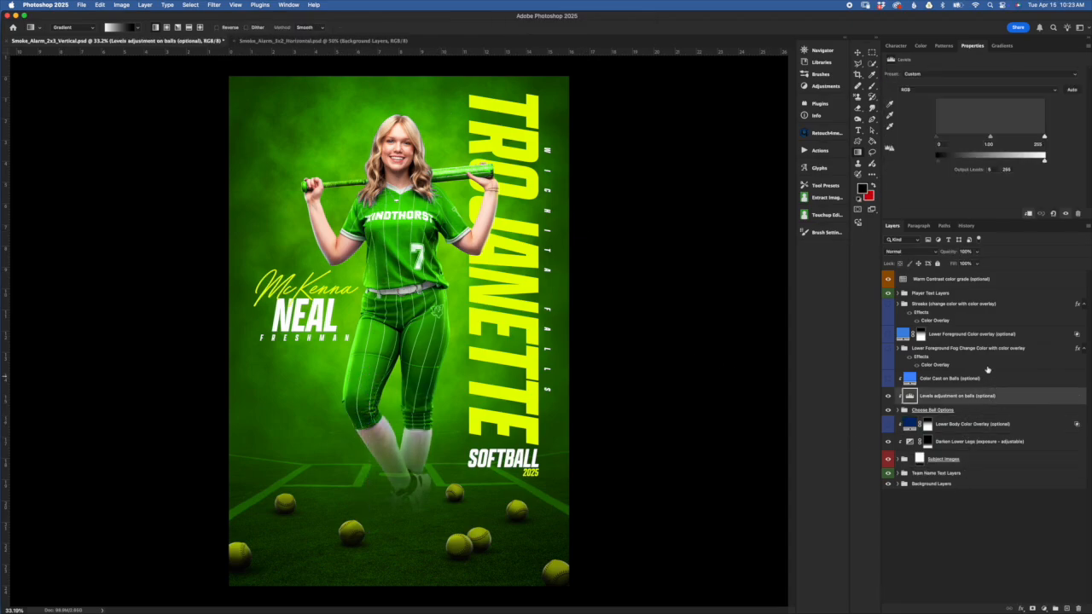
click(984, 362)
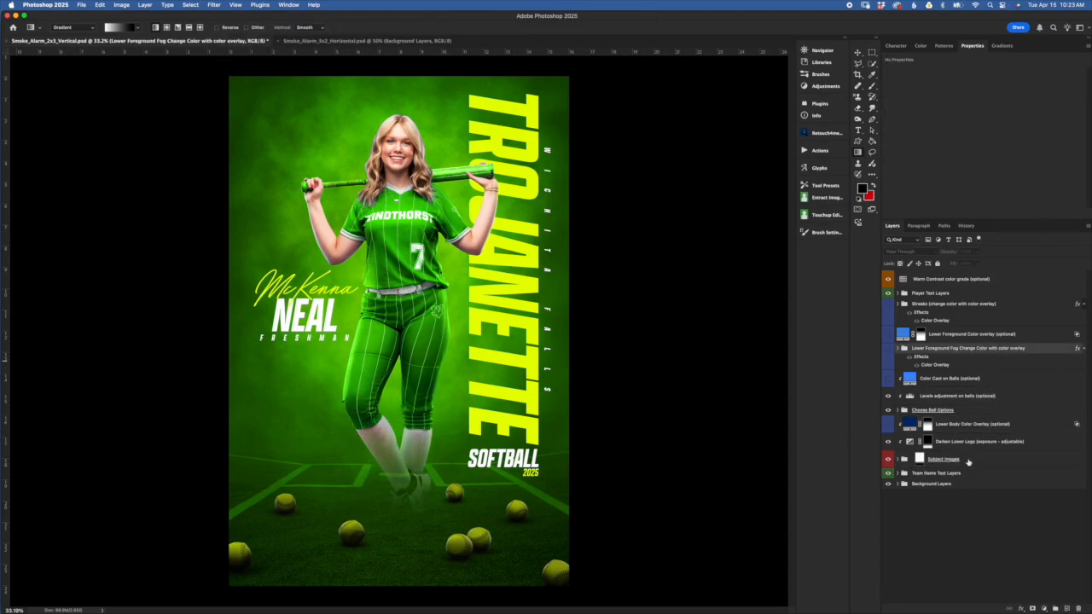
Redraw the fade gradient on the Subject Images layer mask, running straight down from just above the knees to the feet.
click(919, 458)
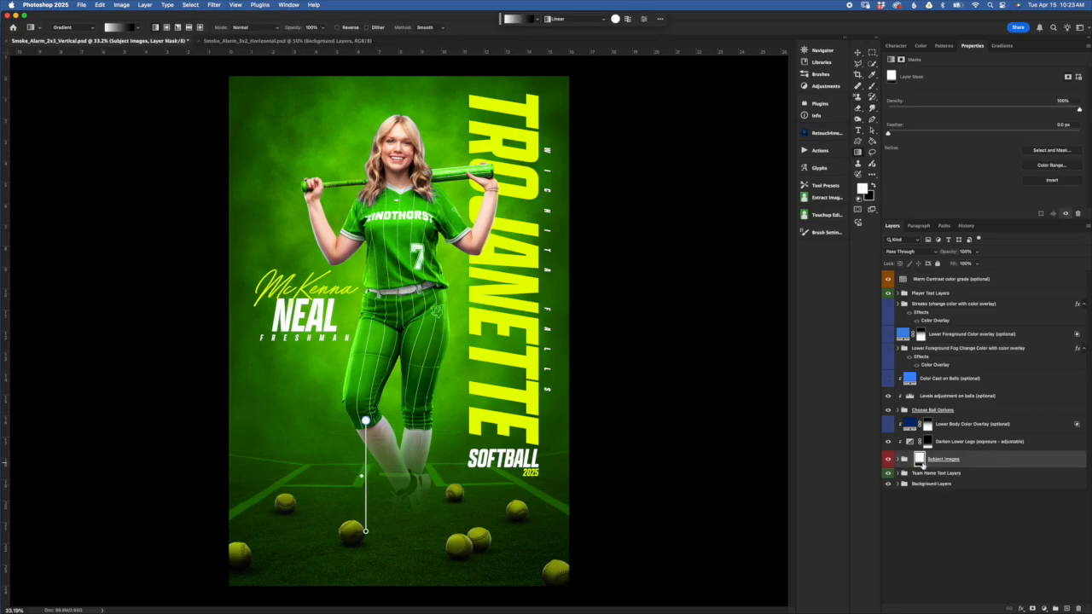
click(858, 53)
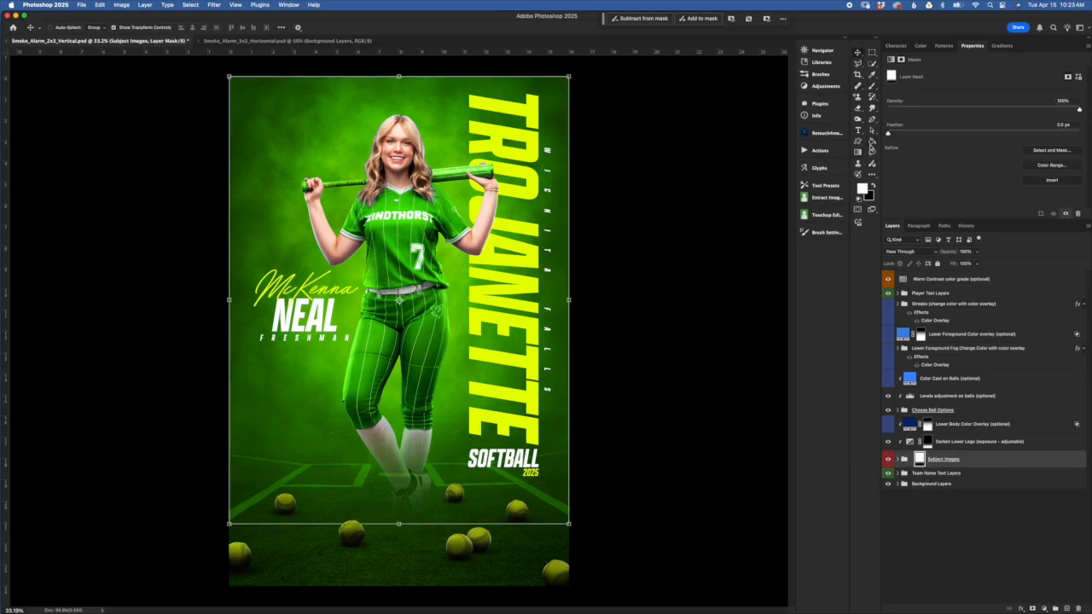
click(858, 152)
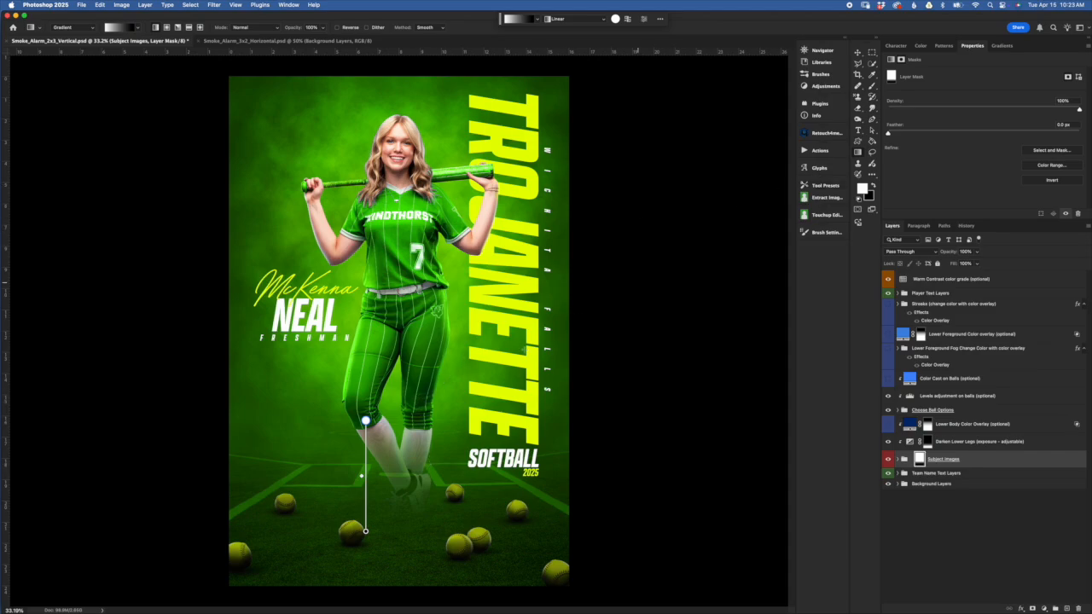
drag(422, 399, 416, 504)
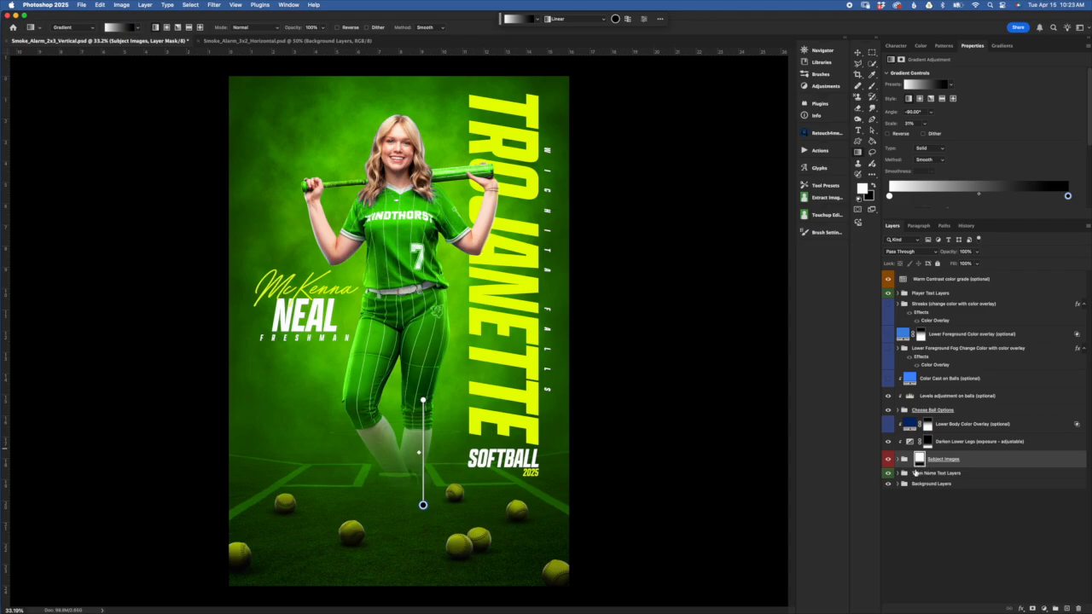
Undo the latest gradient changes on the Subject Images layer mask and disable the mask to restore the full legs.
click(976, 459)
key(super+z)
key(super+z)
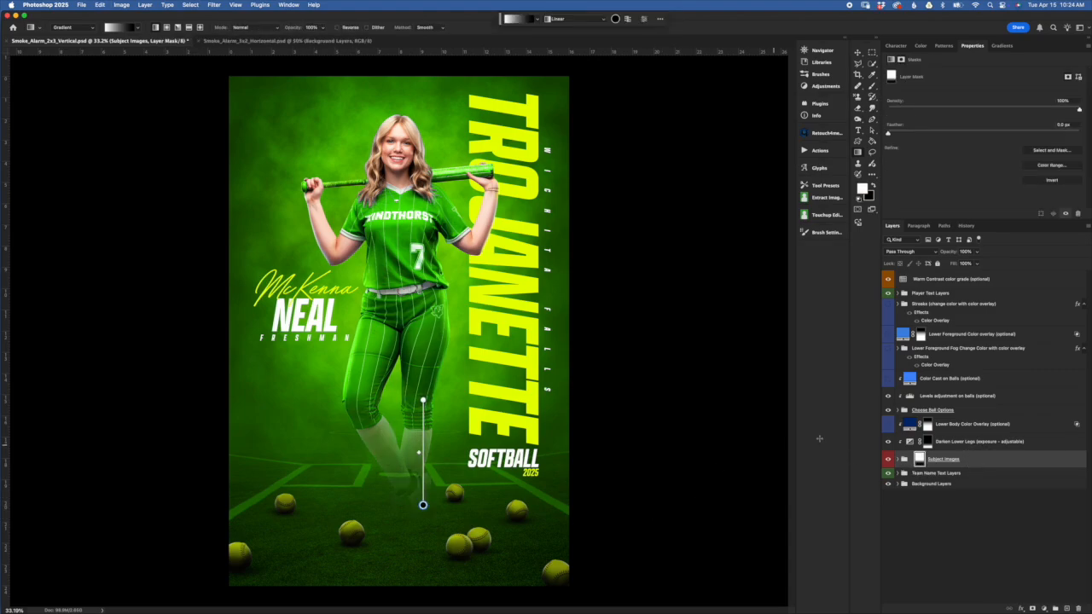
key(super+z)
key(super+z)
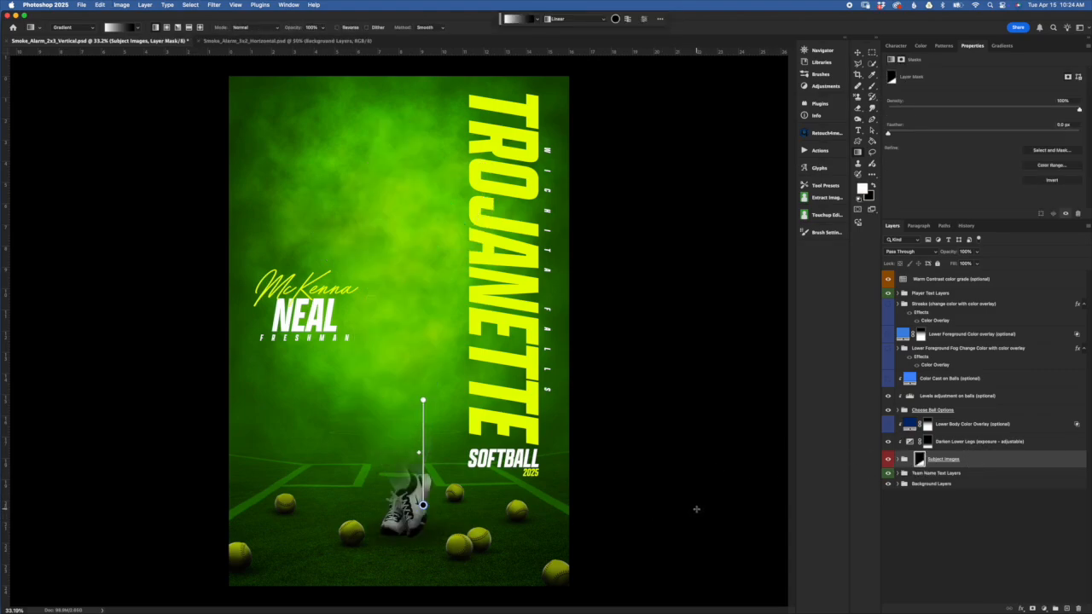
key(super+z)
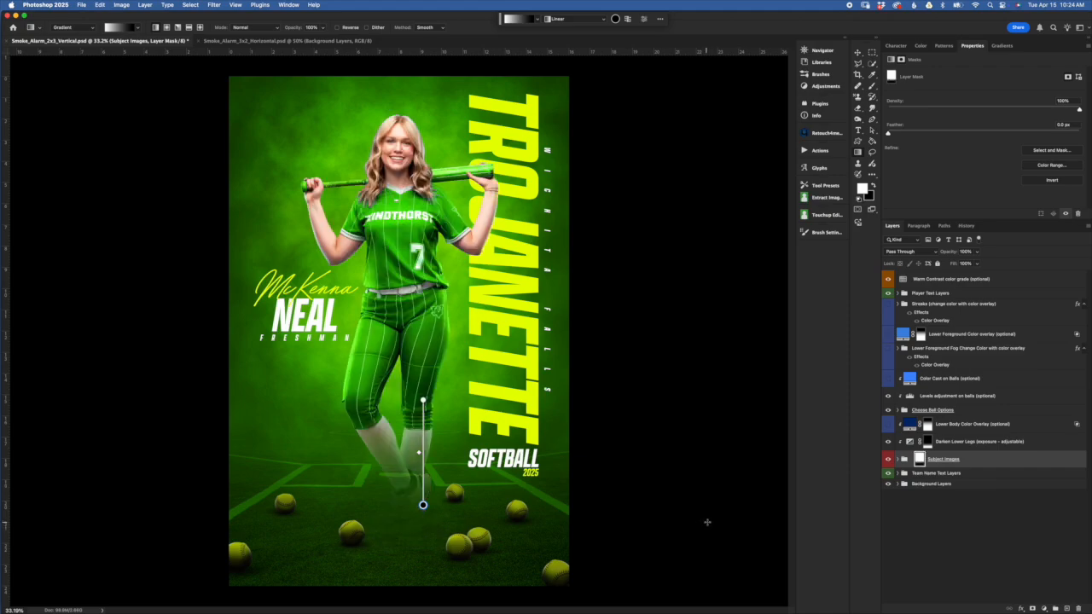
shift+click(919, 460)
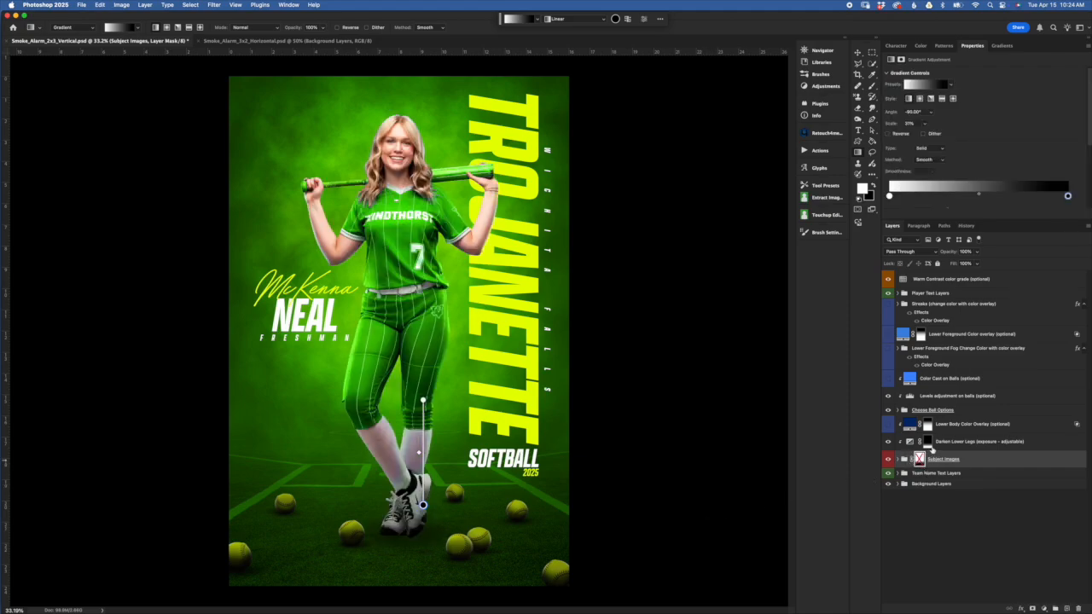
Turn on the Lower Body Color Overlay layer, set its fill to dark green (RGB 45, 112, 0), and compare it hidden and shown.
click(928, 442)
click(927, 424)
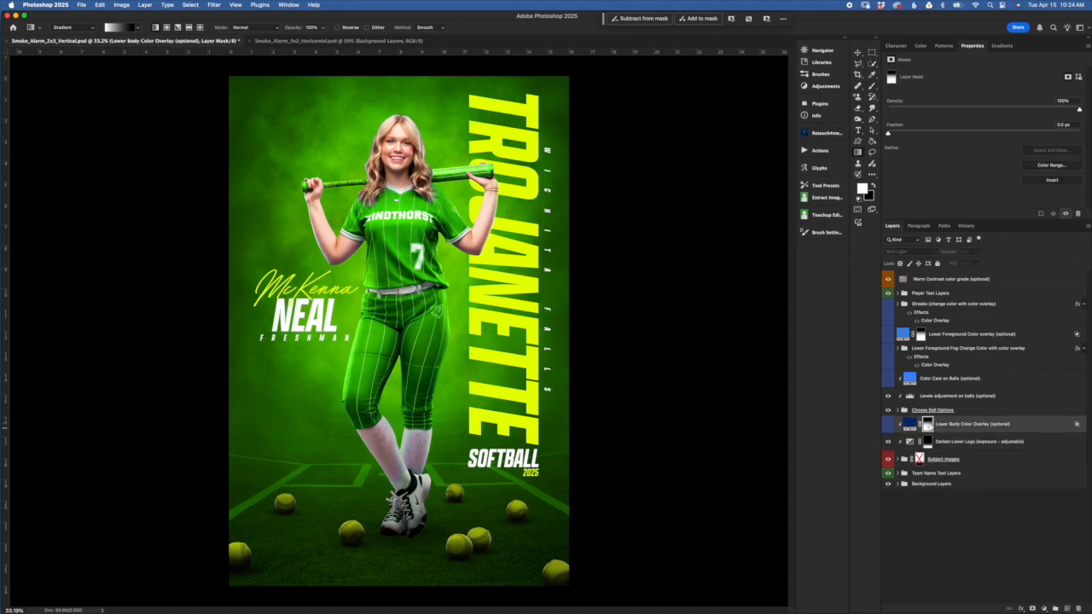
click(955, 442)
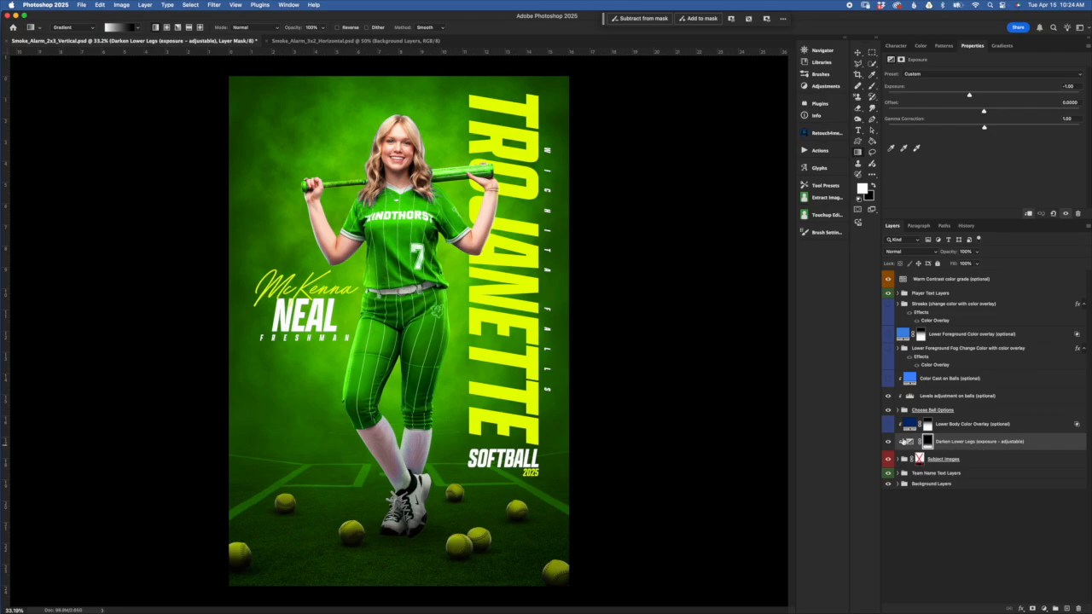
click(981, 426)
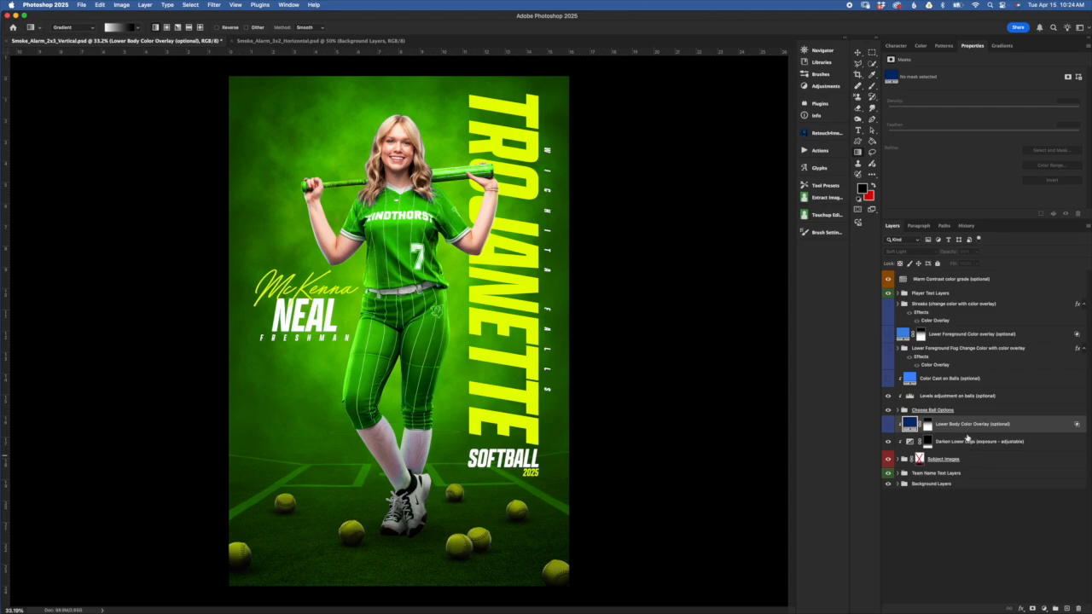
click(888, 425)
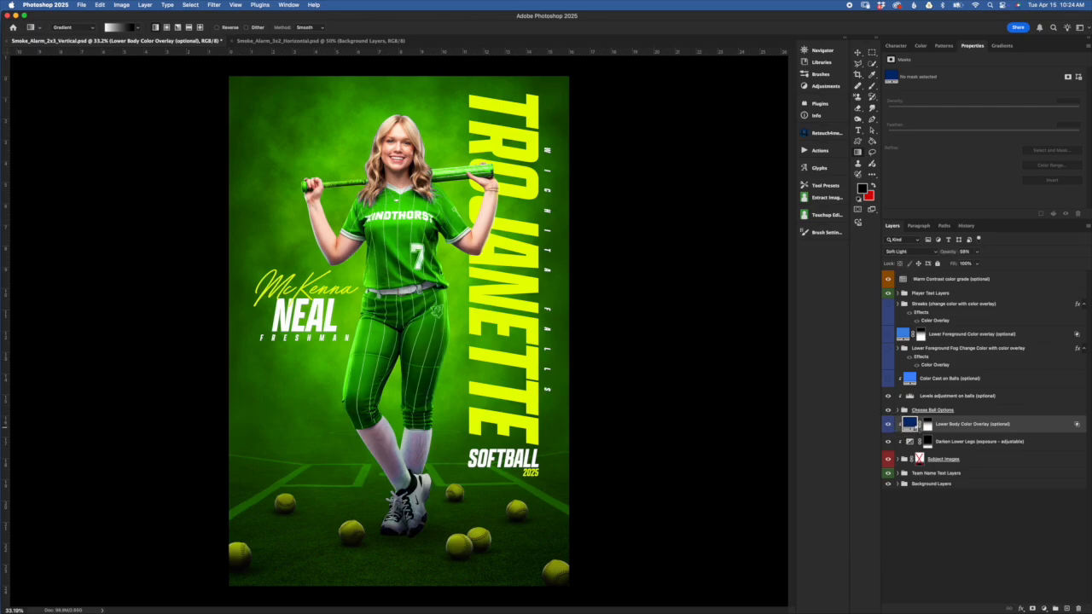
double_click(917, 429)
click(914, 418)
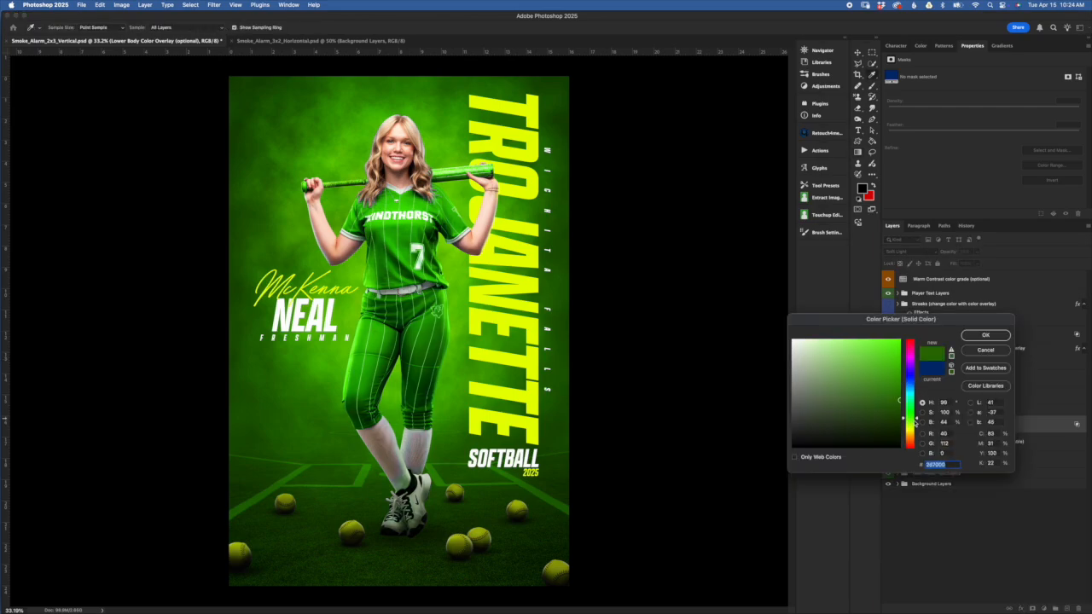
click(985, 335)
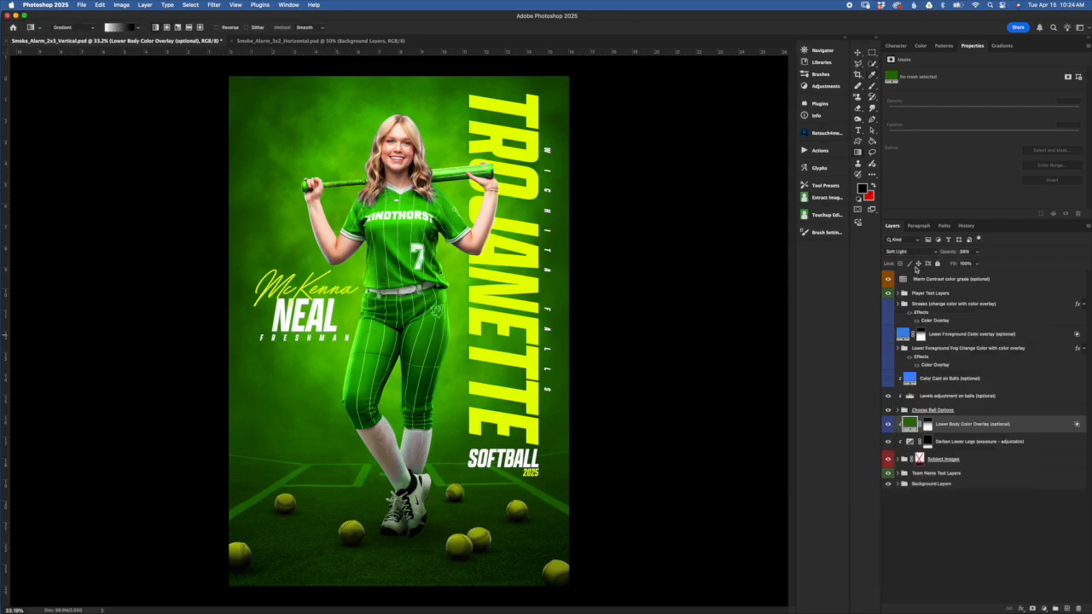
click(887, 424)
click(887, 425)
Expand the Choose Ball Options group and swap the visible balls by hiding Softballs and showing Baseballs.
click(964, 413)
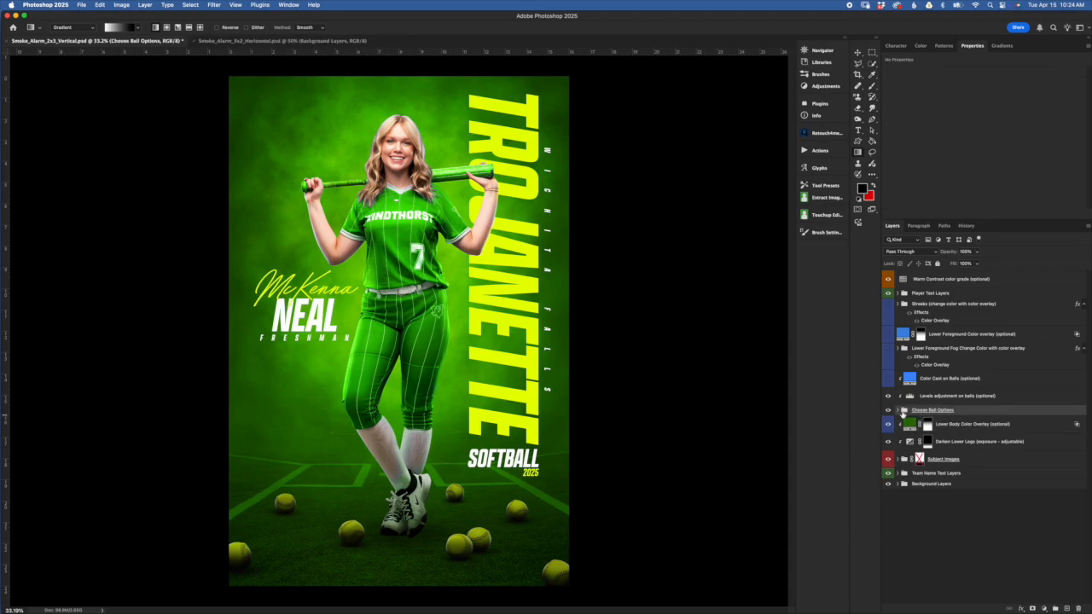
click(903, 410)
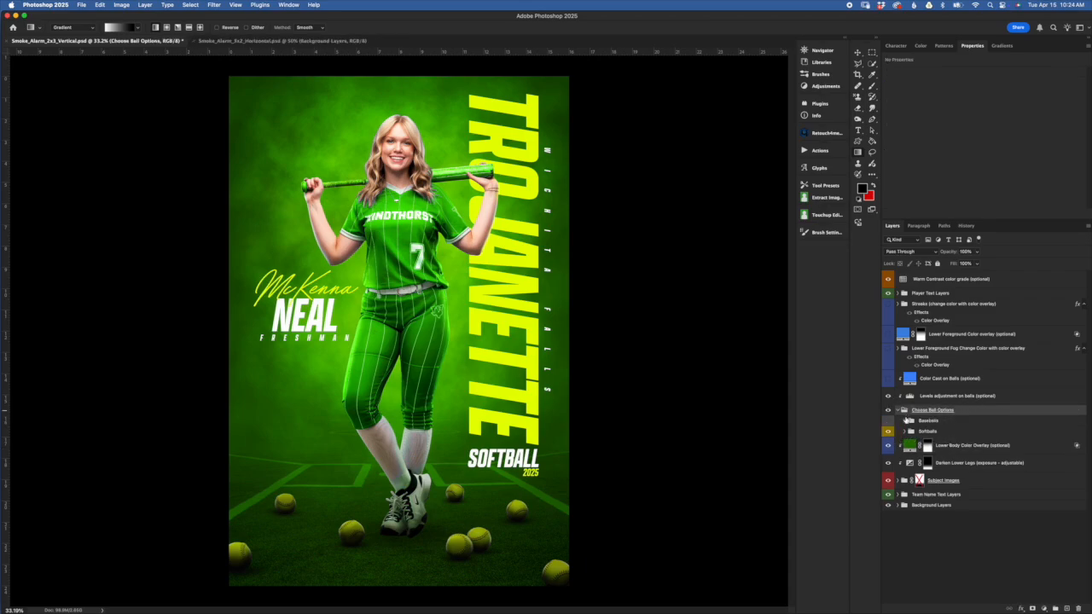
click(959, 431)
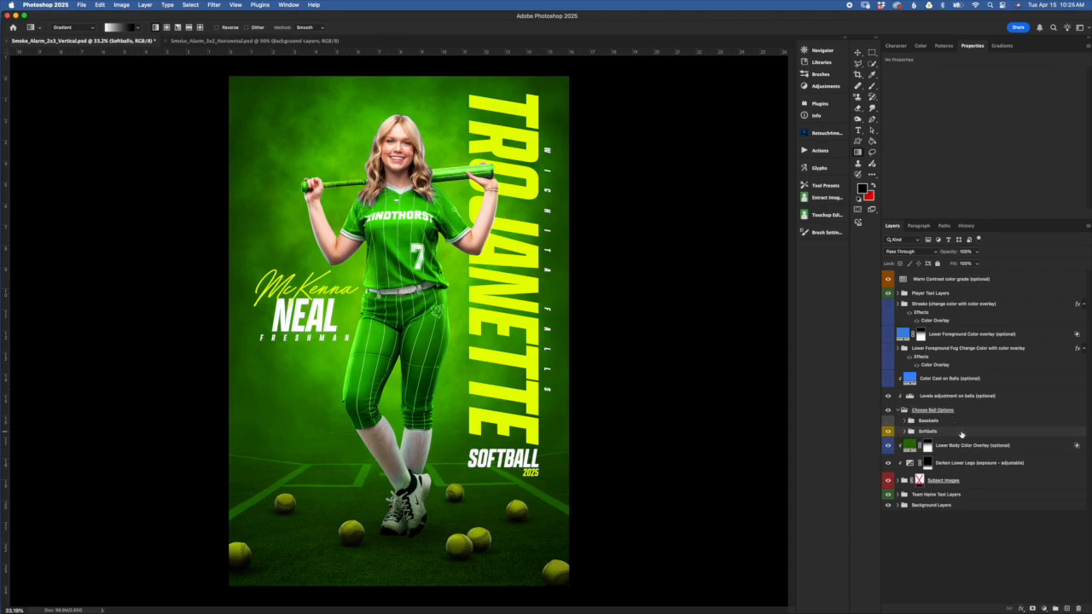
click(888, 434)
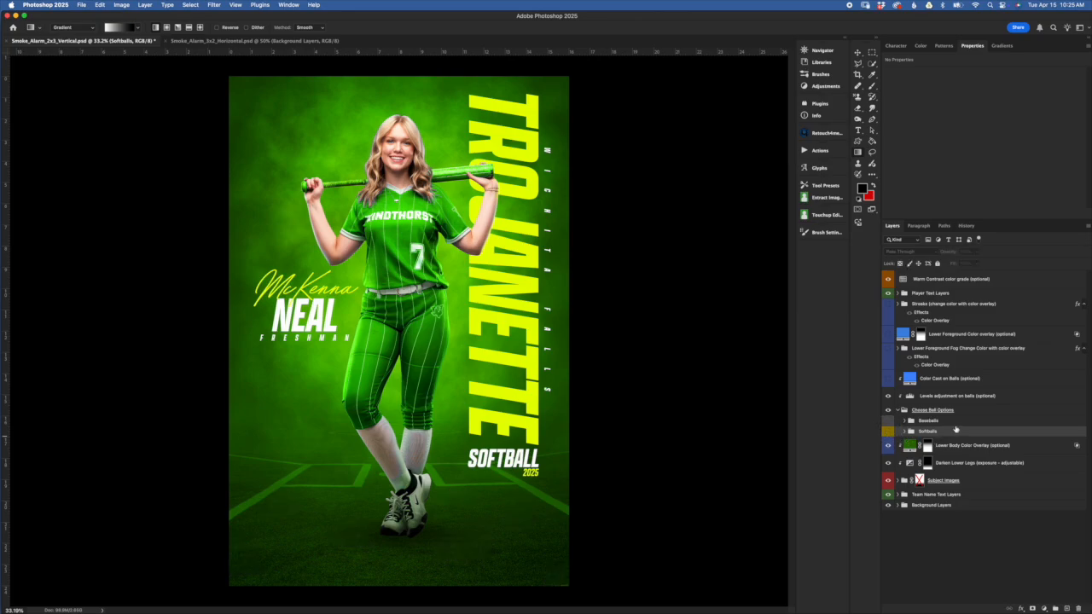
click(953, 421)
click(888, 422)
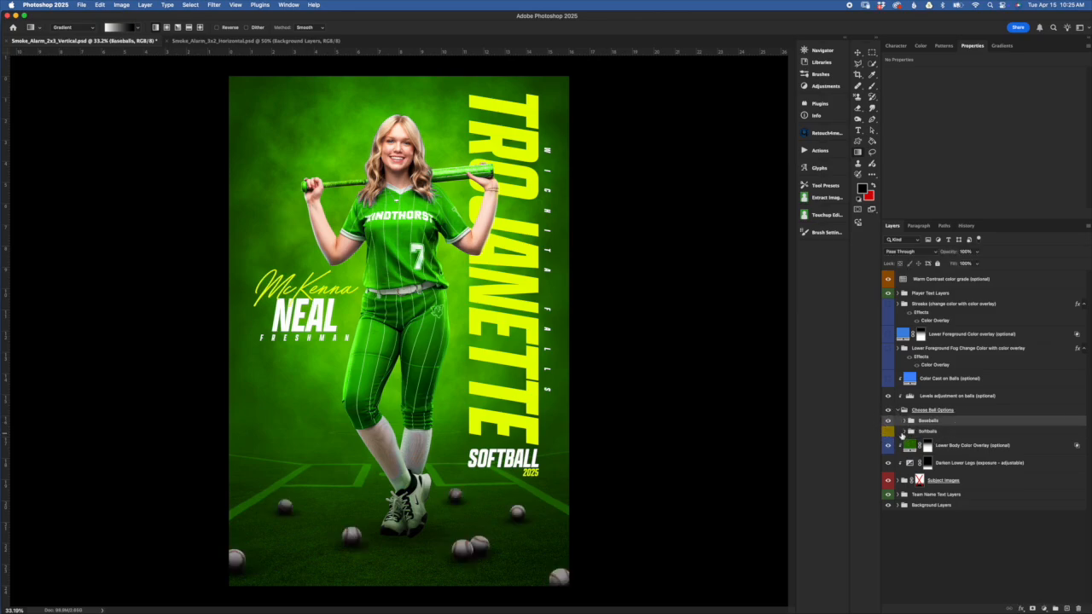
Expand the Baseballs group and examine the layers inside ball group 1, collapsing that group again.
click(906, 422)
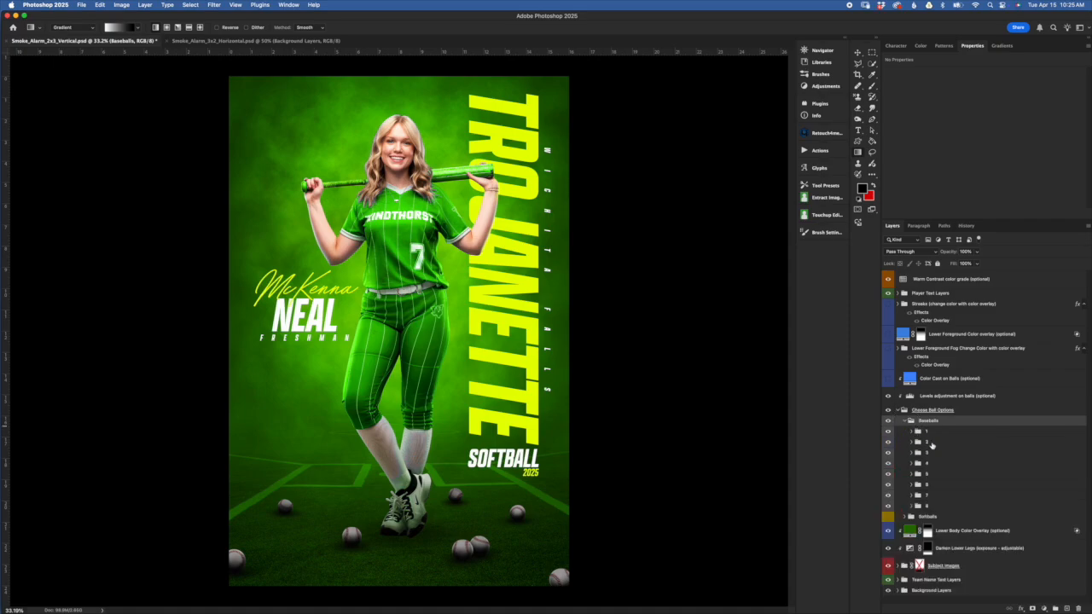
click(952, 432)
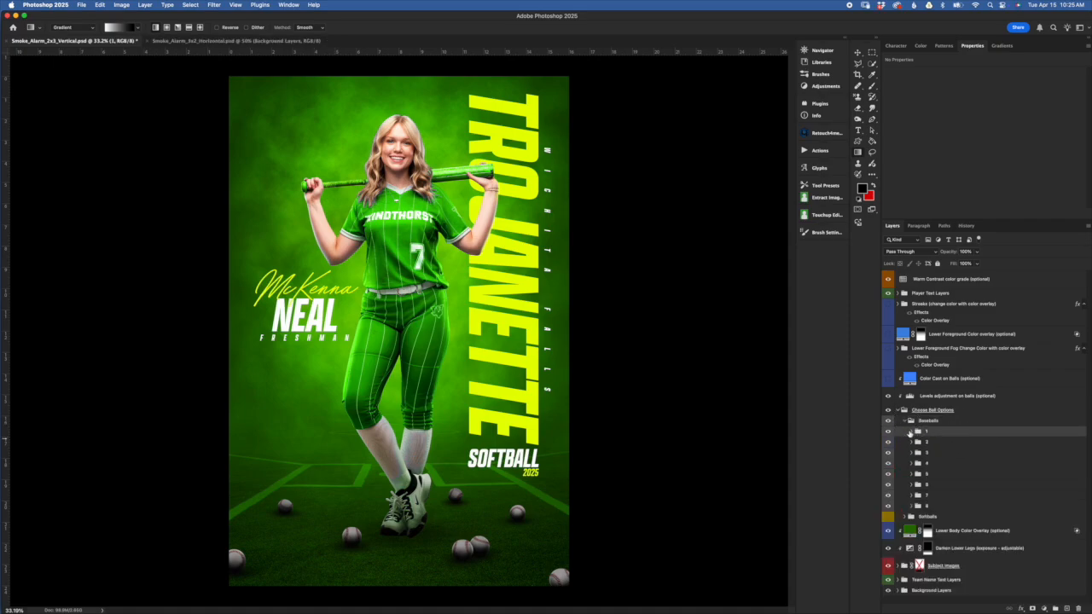
click(909, 433)
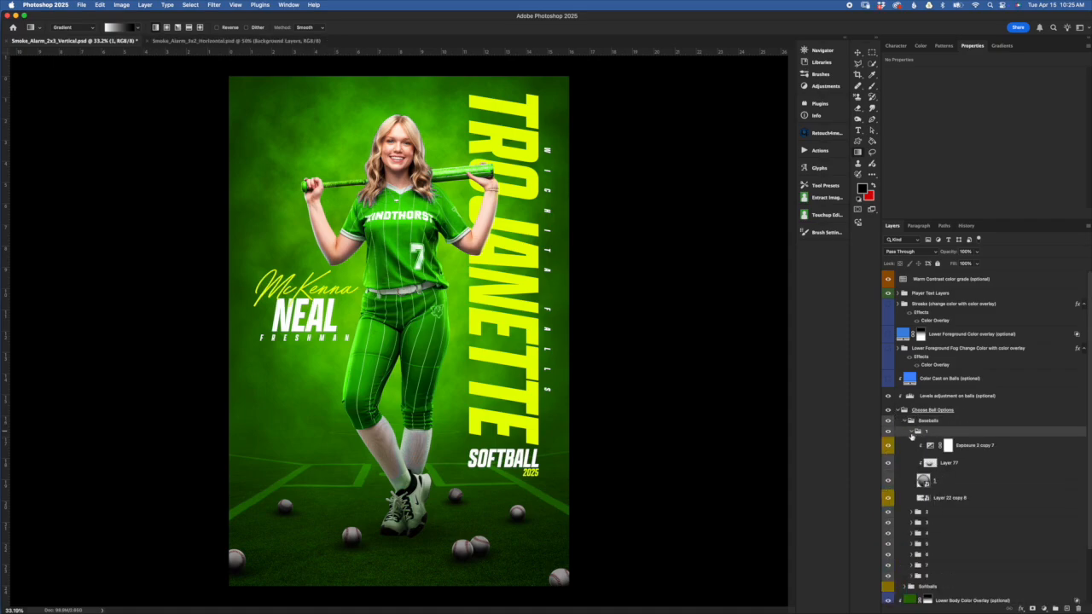
click(909, 433)
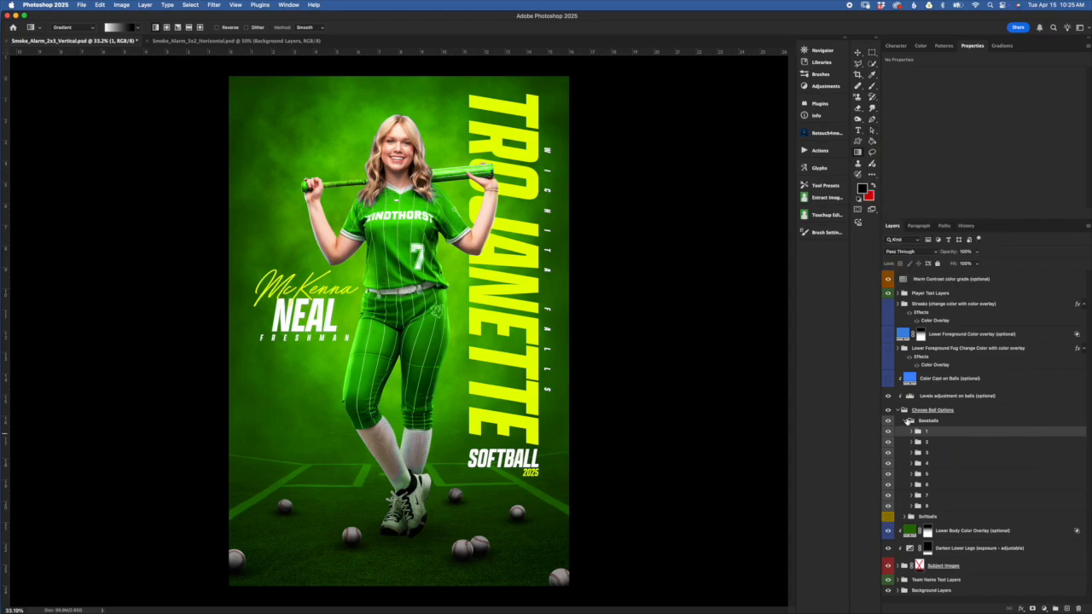
Hide and collapse the Baseballs group, and show the Softballs group with its contents expanded.
click(894, 423)
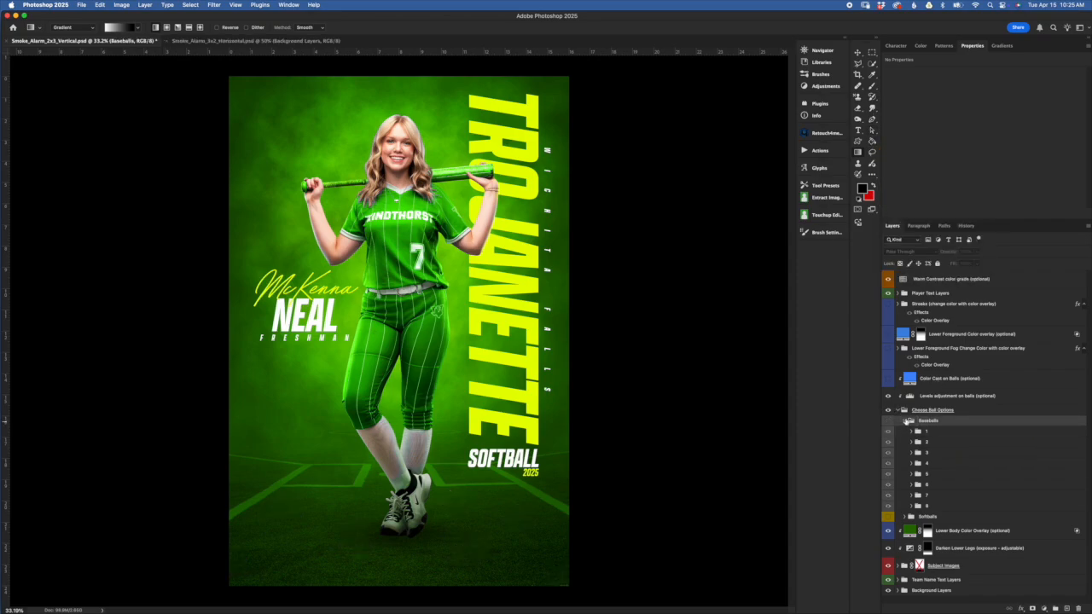
click(905, 421)
click(907, 432)
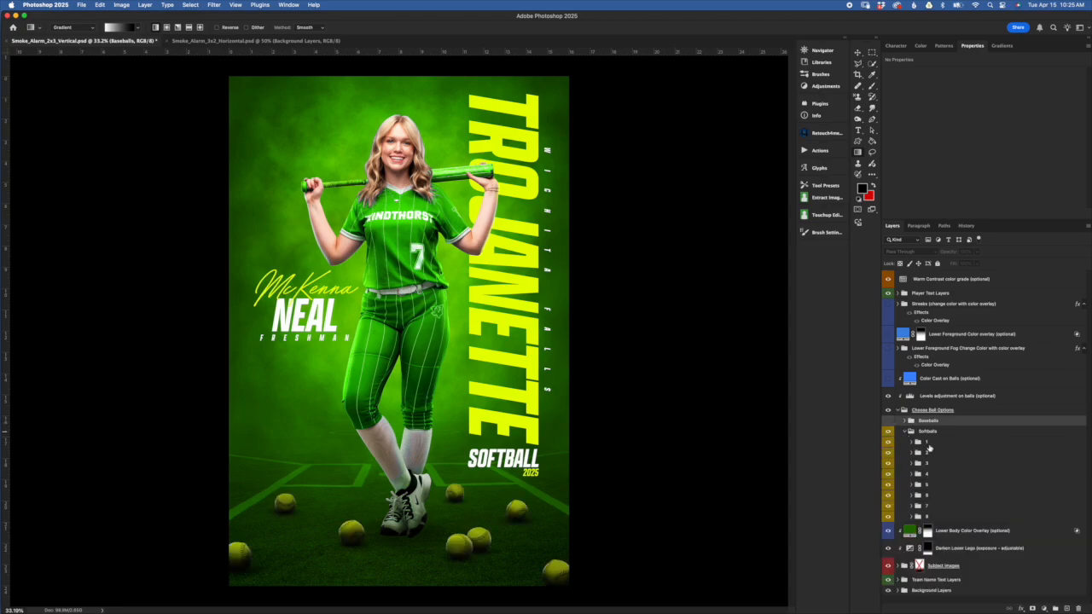
Activate the Move tool and select softball groups 1, 2, 3 and 8 in turn to identify each ball.
click(933, 445)
click(858, 53)
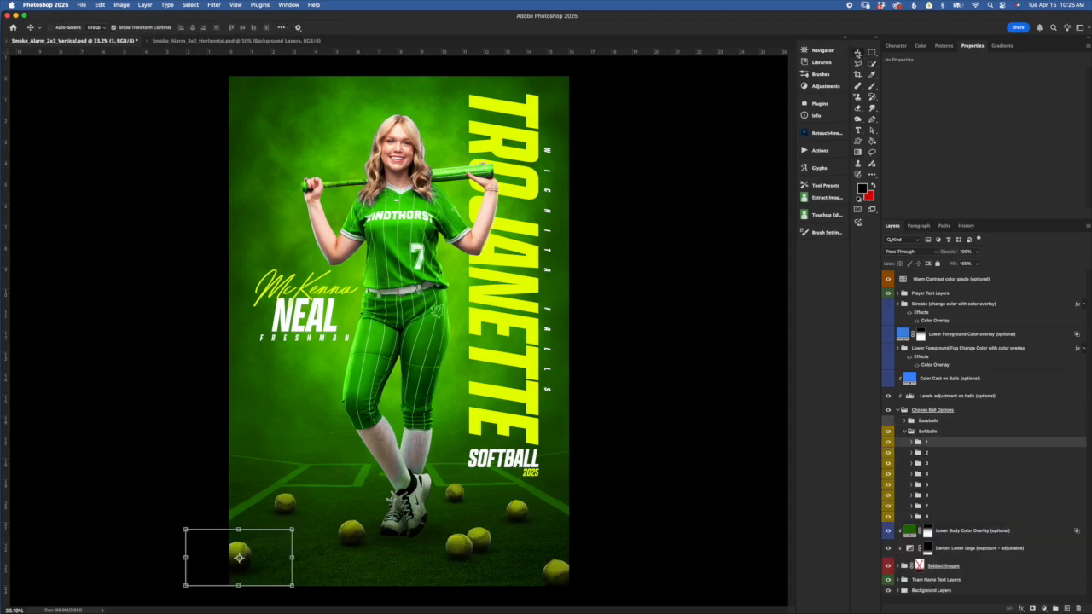
click(950, 452)
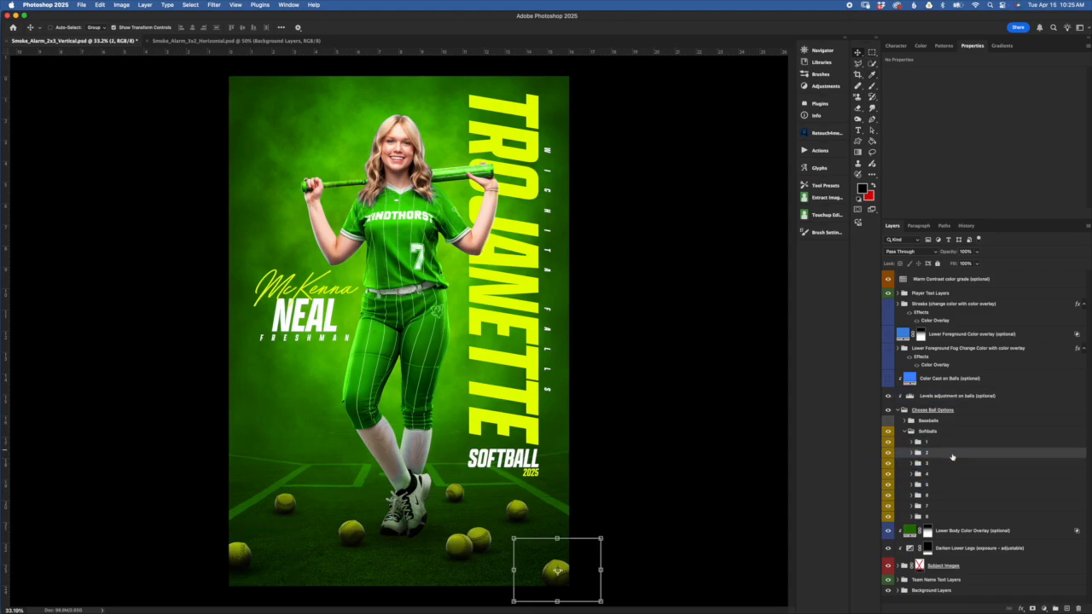
click(949, 465)
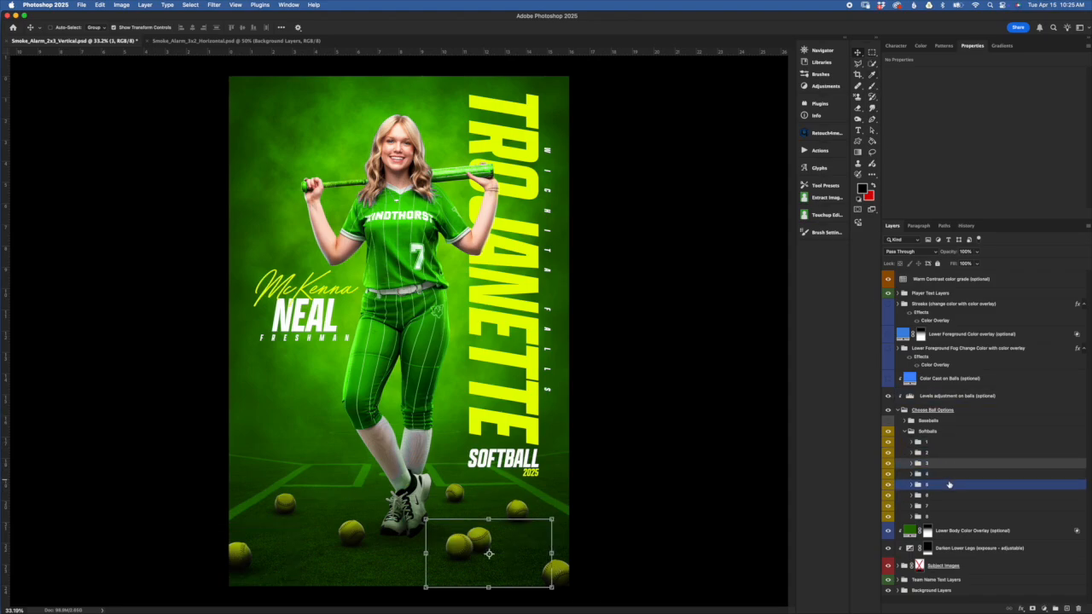
click(942, 517)
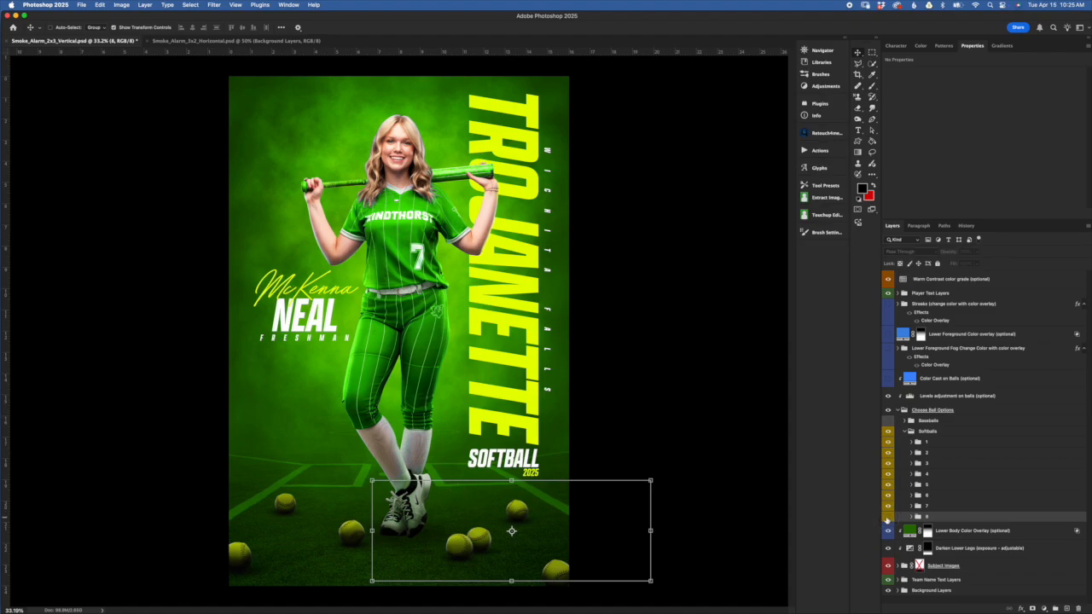
Compare softball 8 beside the player's feet hidden and shown.
click(886, 519)
click(888, 519)
click(888, 518)
click(888, 518)
Move softball 8 sideways across the player's shoes and place it slightly farther right of the feet.
click(651, 480)
drag(647, 500, 600, 502)
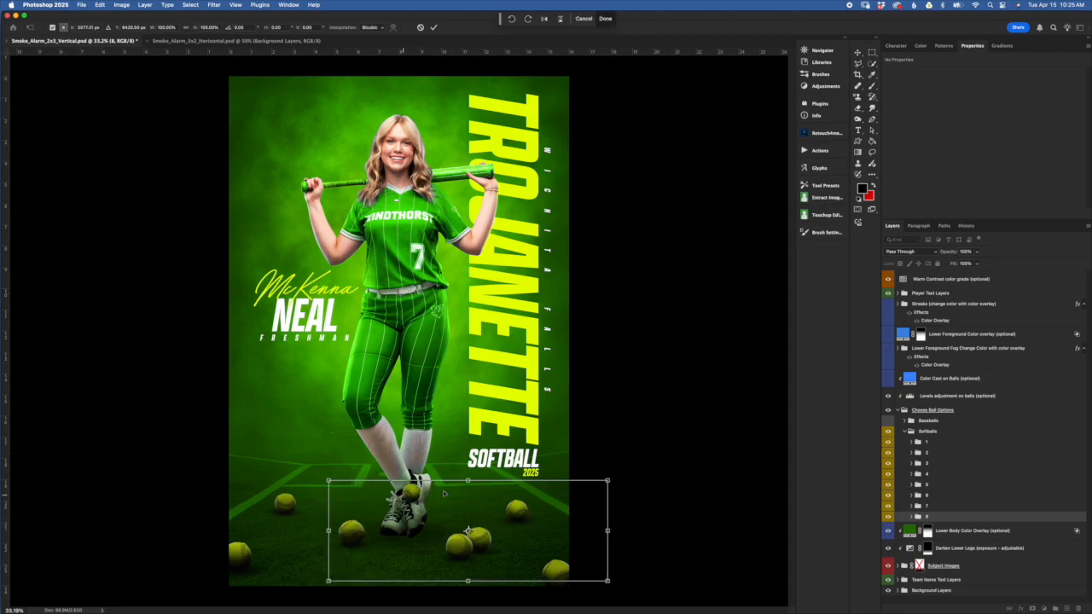
drag(467, 504, 581, 503)
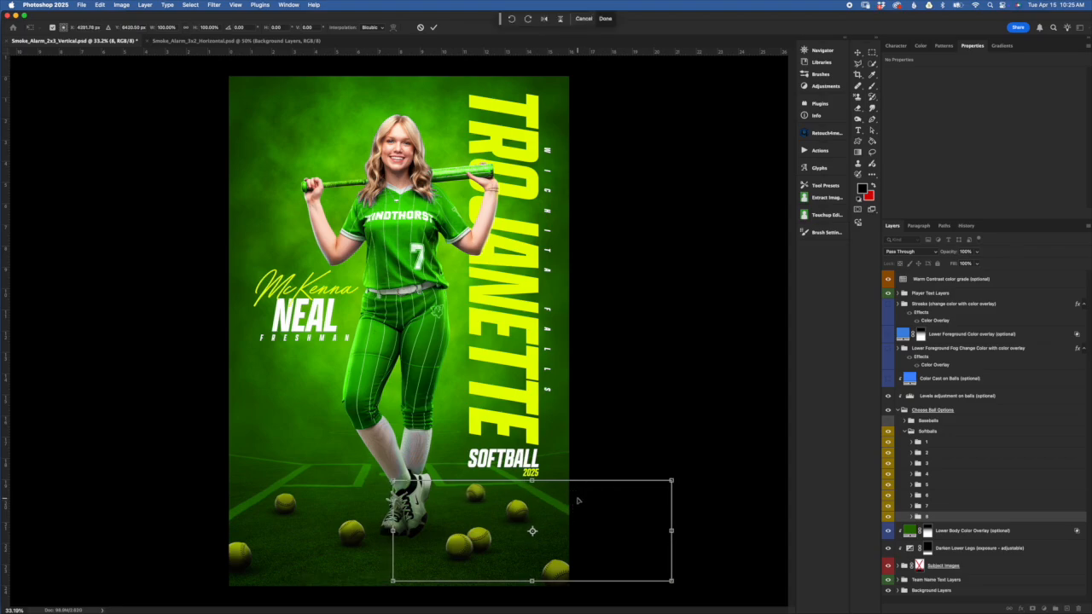
Try softball 8 in a lower and a higher position on the field, undoing each move.
drag(568, 523, 602, 592)
key(ctrl+z)
drag(587, 528, 578, 507)
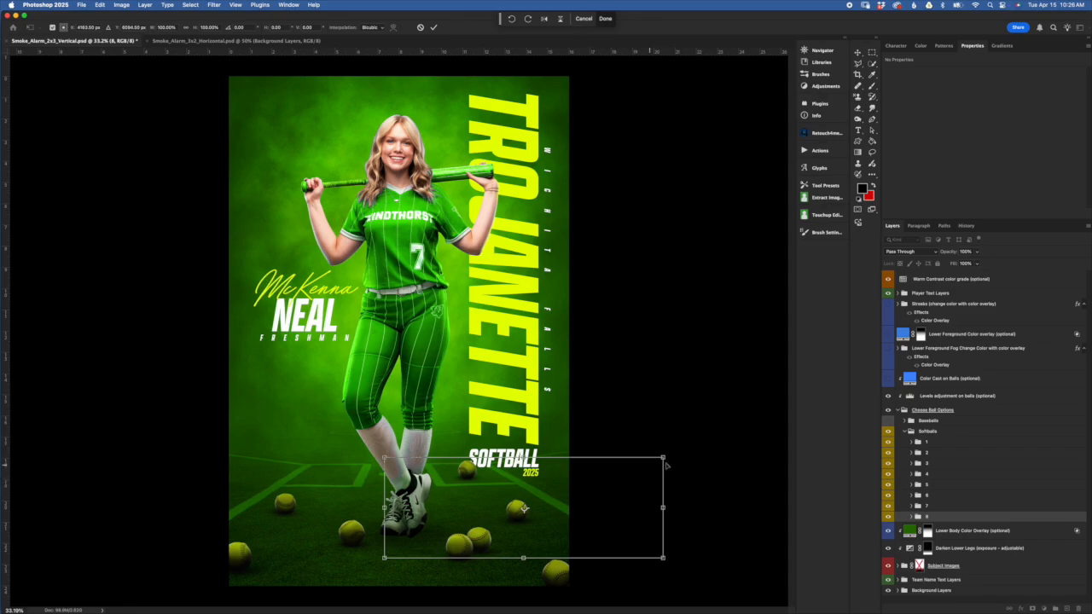
key(ctrl+z)
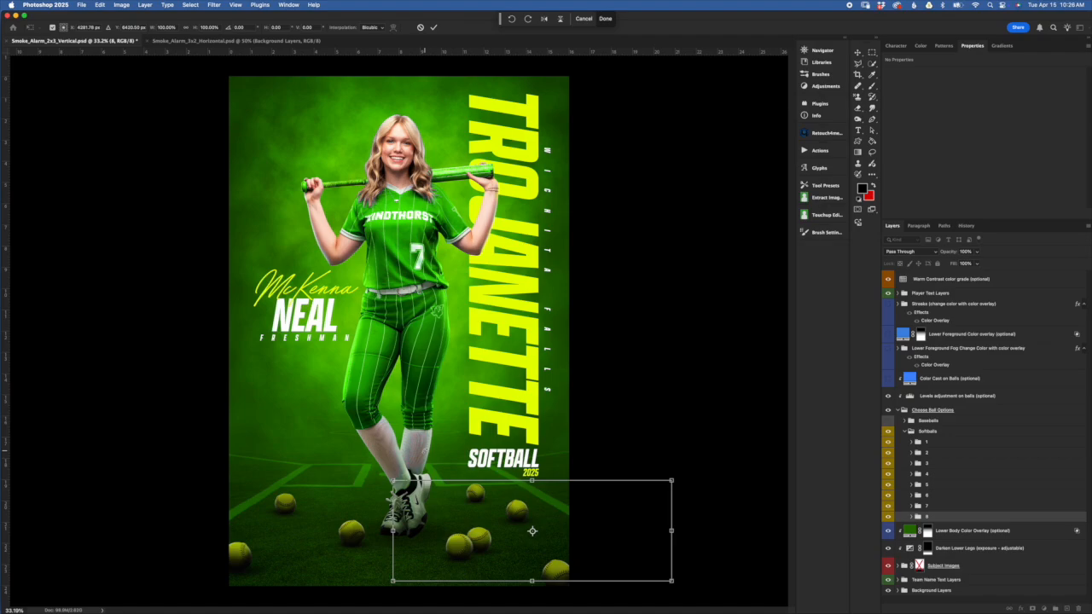
Collapse the Softballs group and the Choose Ball Options group containing it.
click(926, 432)
click(903, 433)
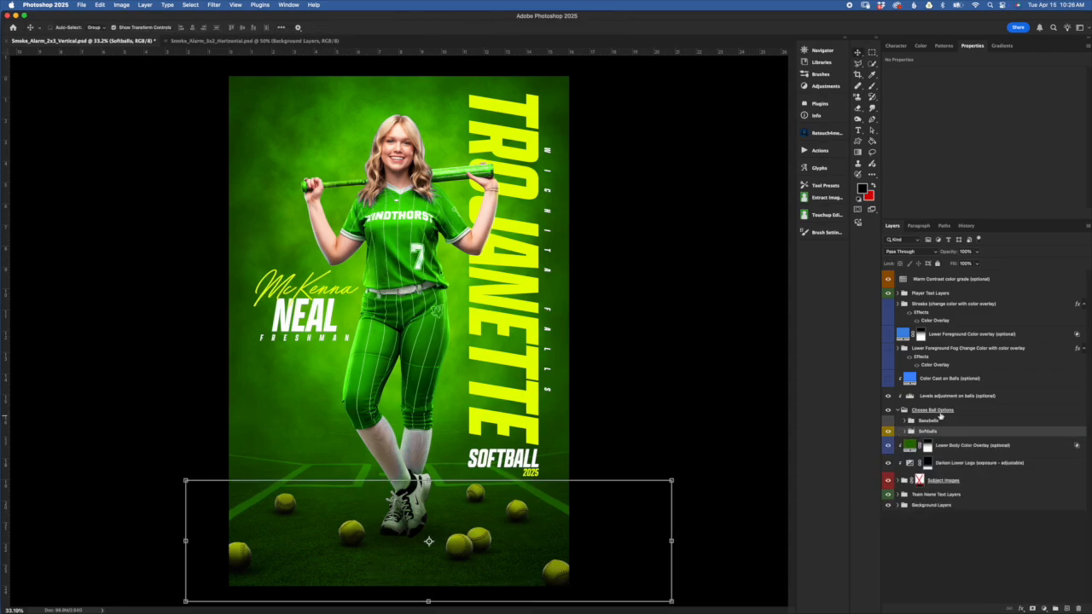
click(900, 411)
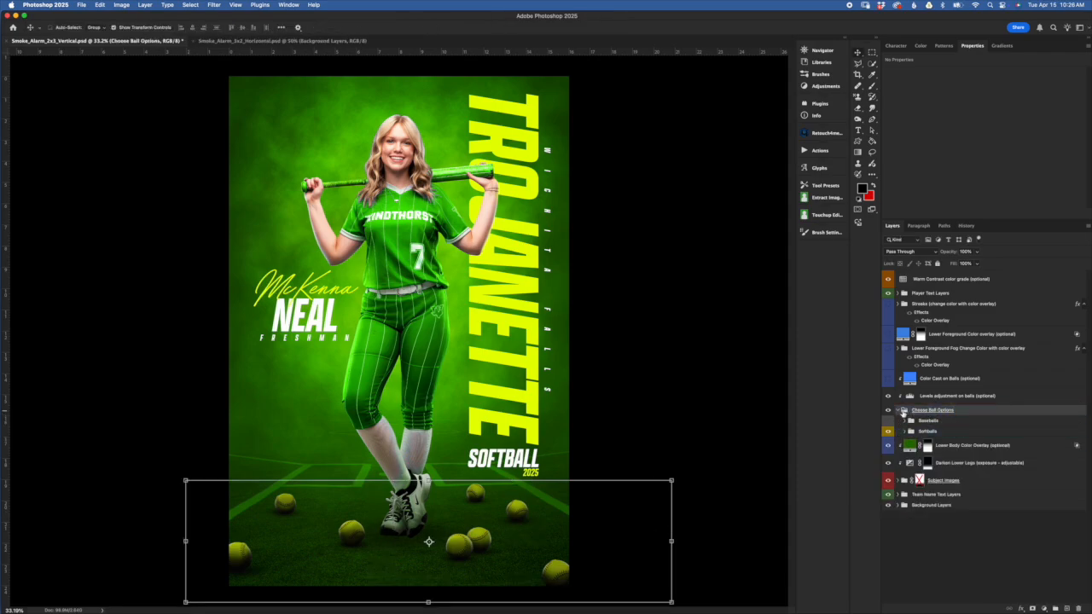
click(899, 411)
Select the Levels adjustment on balls layer, compare it hidden and shown, and examine its output levels.
click(970, 398)
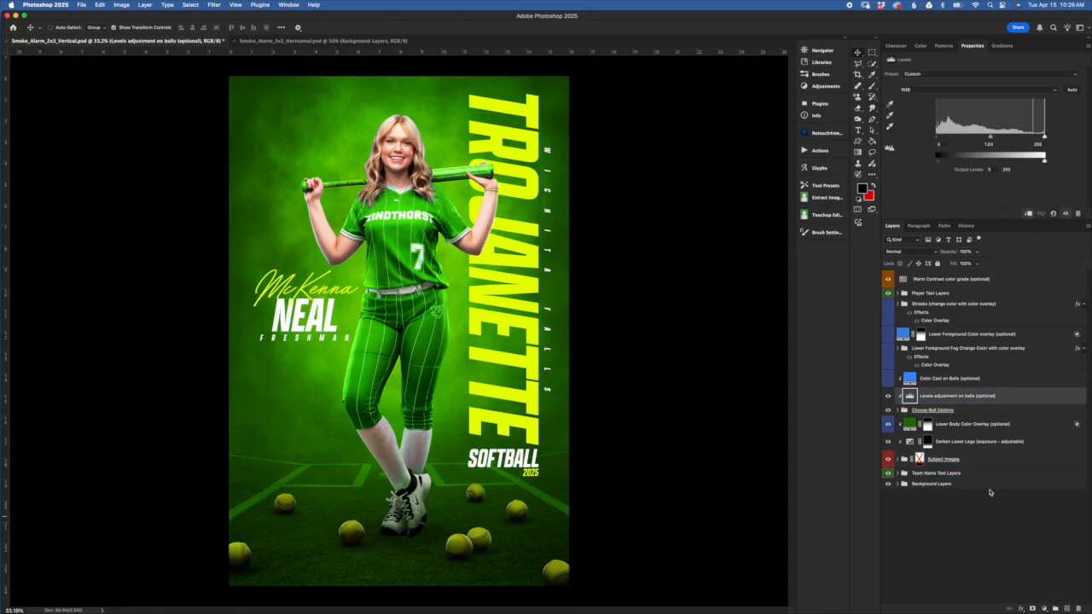
click(886, 396)
click(888, 398)
click(888, 399)
click(888, 397)
click(990, 169)
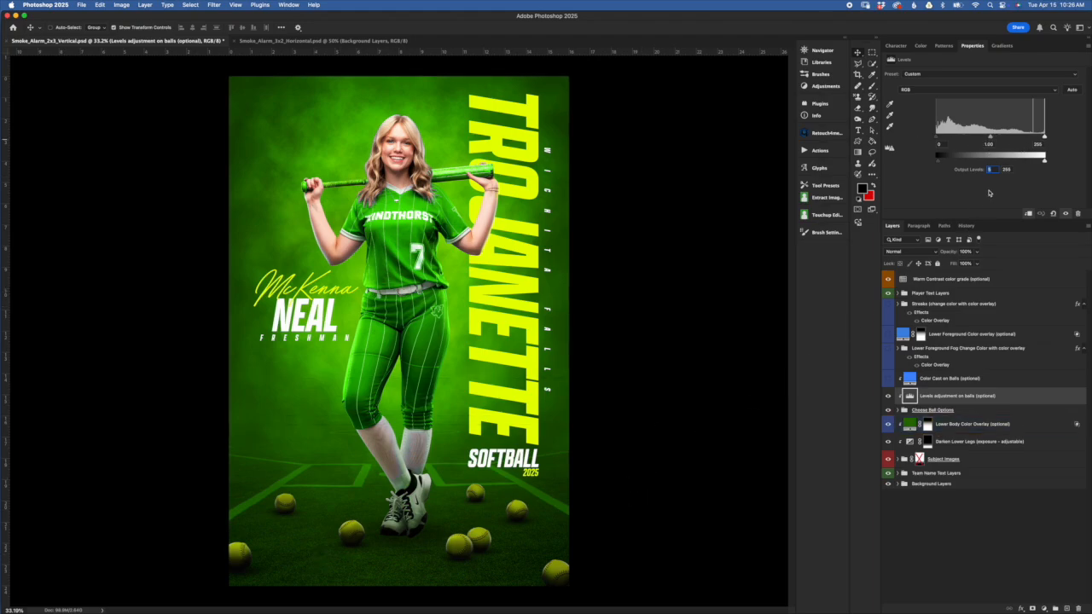
click(996, 397)
Select the Color Cast on Balls layer and make it visible.
click(963, 381)
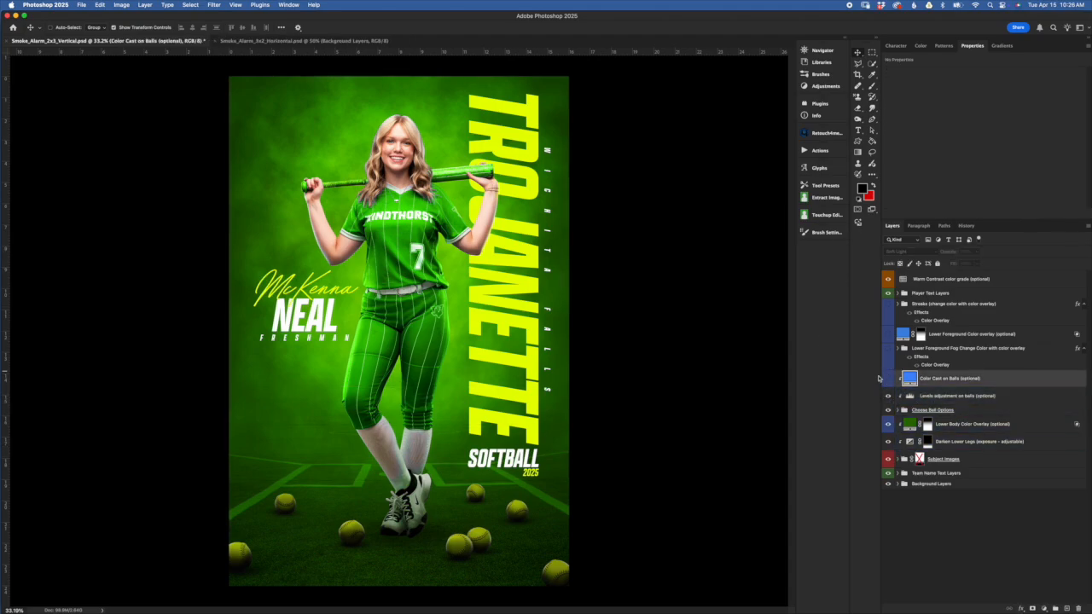
click(1021, 382)
click(889, 382)
click(924, 443)
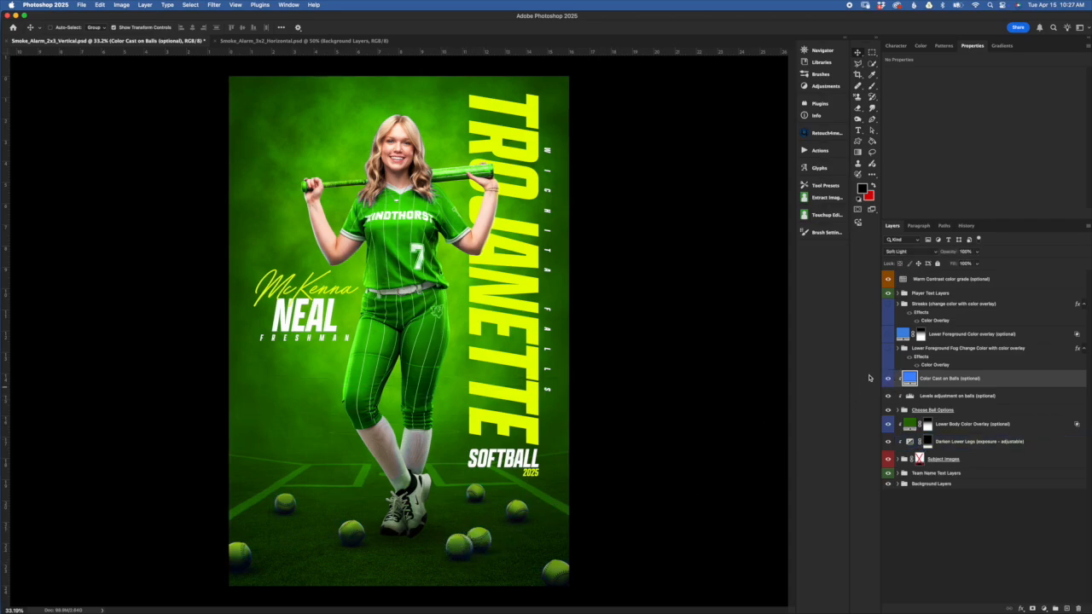
Set the Color Cast on Balls fill to lime green (RGB 177, 255, 66) and compare the layer hidden and shown.
double_click(910, 380)
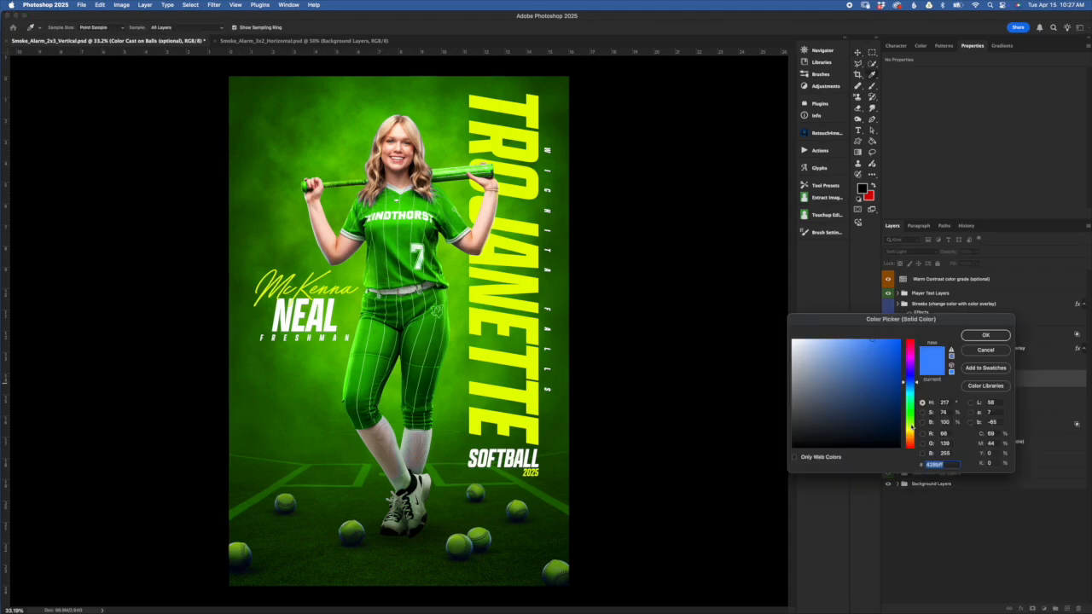
click(909, 423)
click(913, 419)
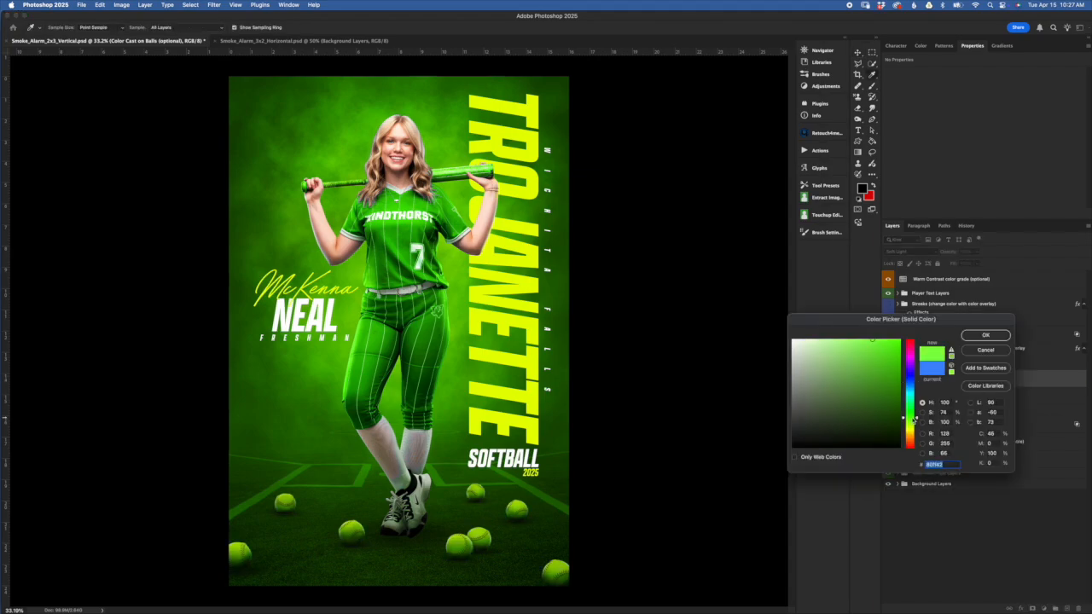
drag(913, 431, 912, 425)
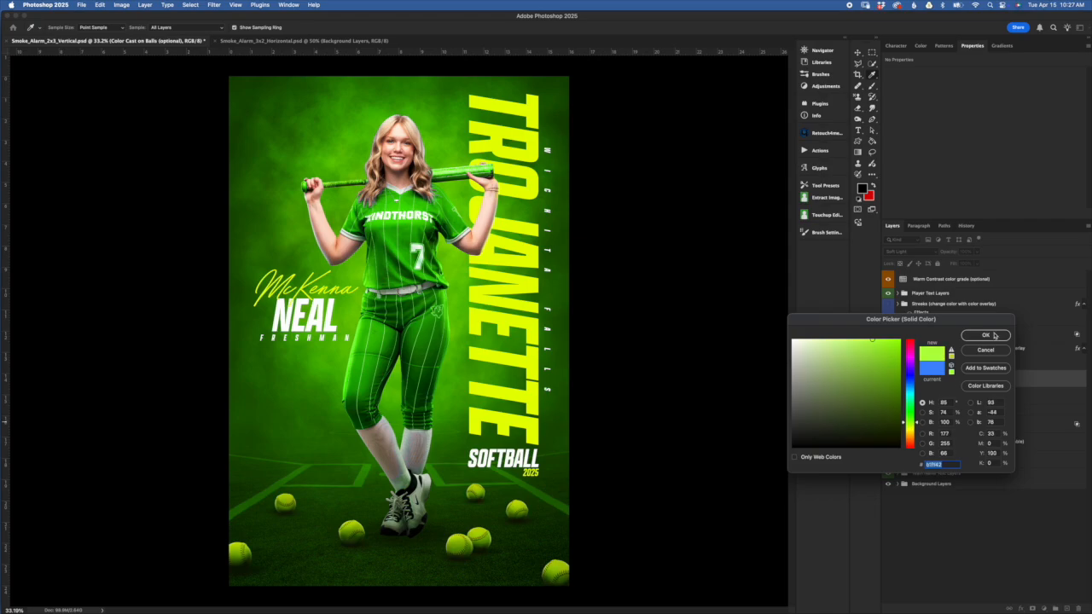
click(985, 335)
click(888, 378)
click(893, 394)
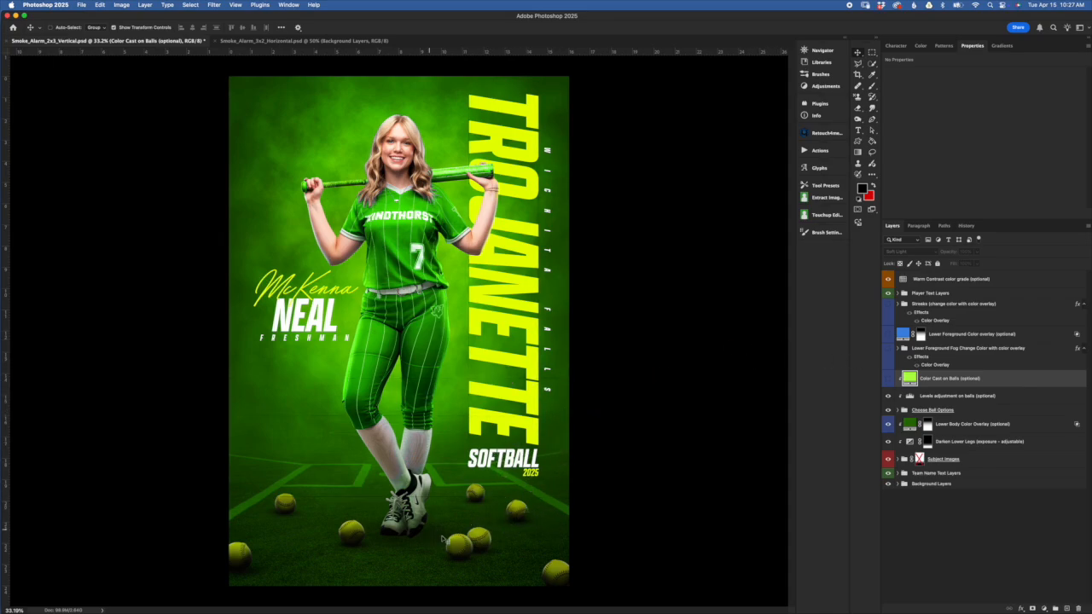
click(888, 377)
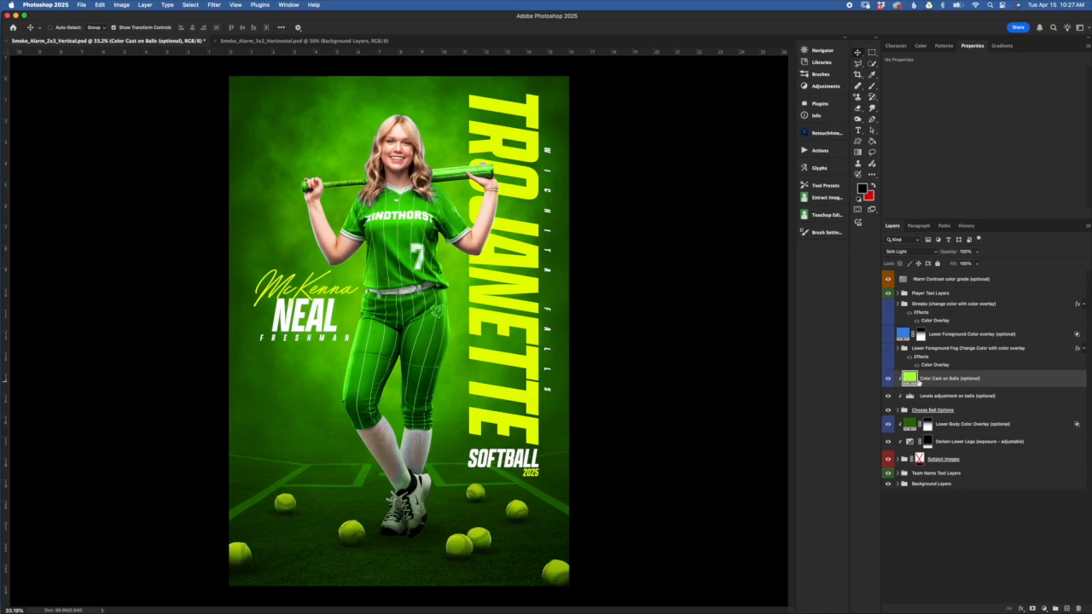
double_click(909, 378)
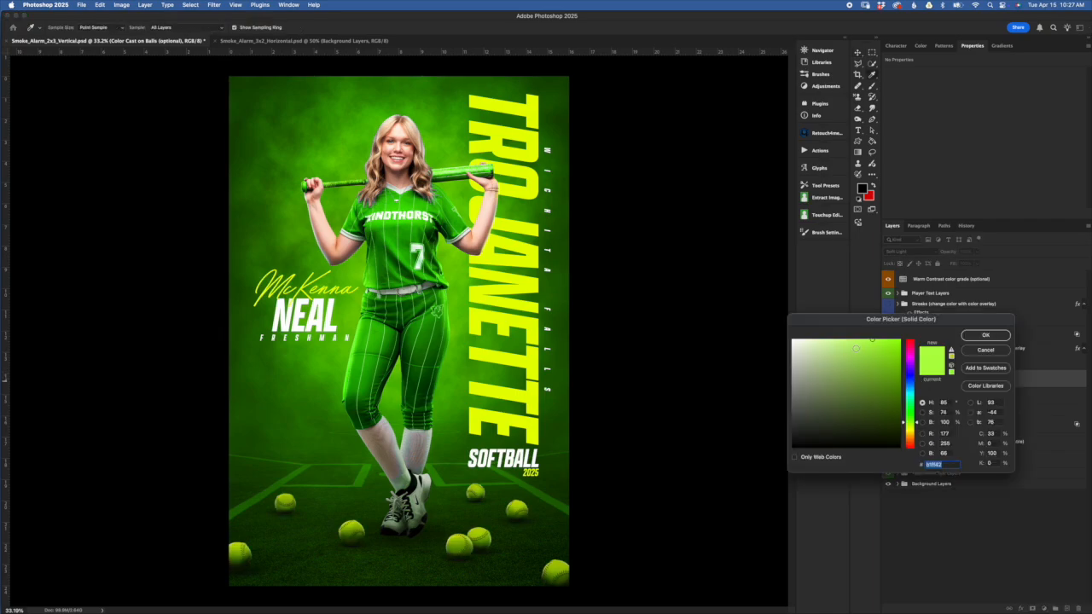
click(834, 343)
mouse_move(835, 373)
mouse_down()
mouse_move(834, 431)
mouse_move(867, 390)
mouse_move(870, 337)
mouse_move(899, 343)
mouse_move(872, 339)
mouse_move(848, 362)
mouse_move(889, 363)
mouse_up()
click(854, 341)
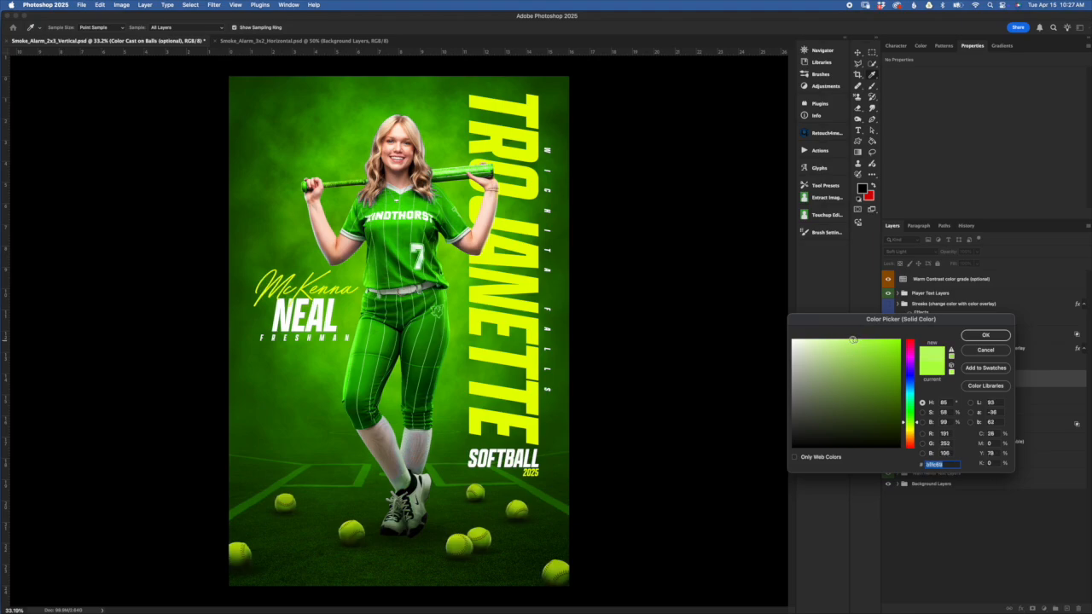
click(885, 356)
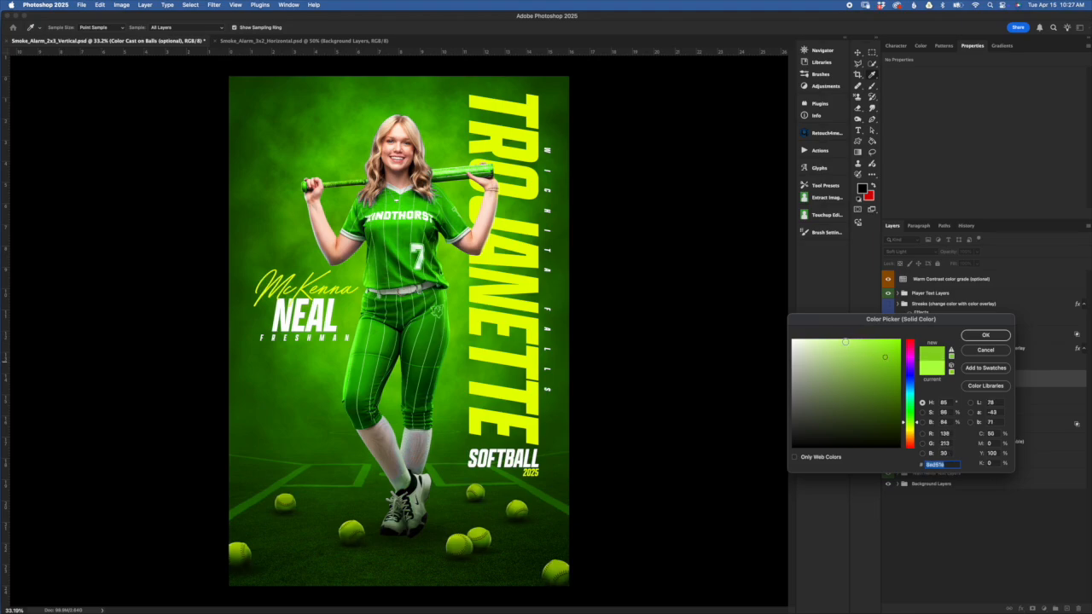
click(863, 340)
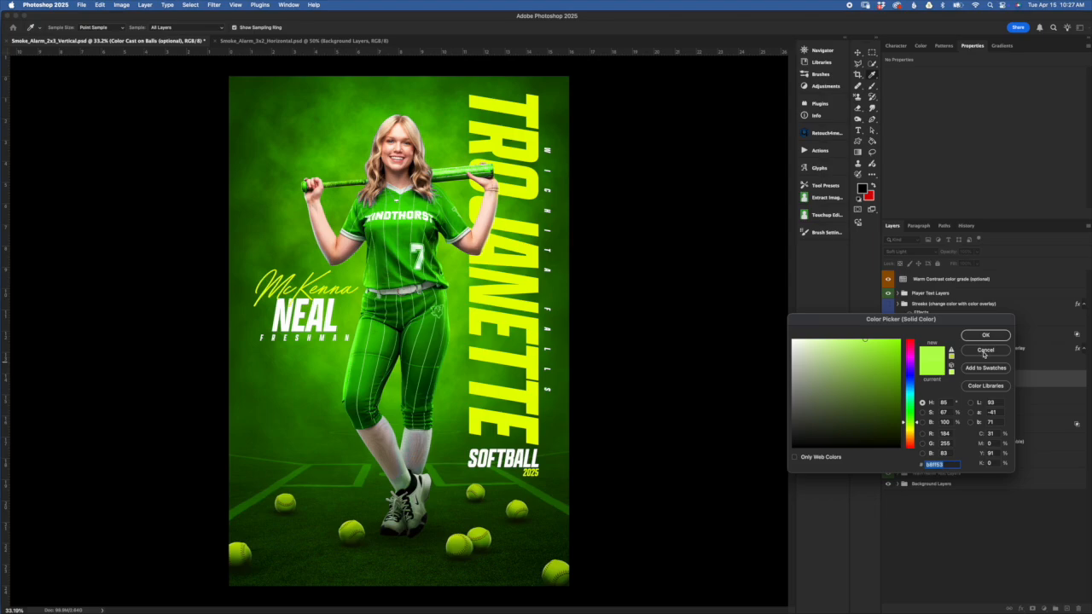
click(985, 350)
Select the Lower Foreground Fog Change Color with color overlay group and make it visible.
click(973, 351)
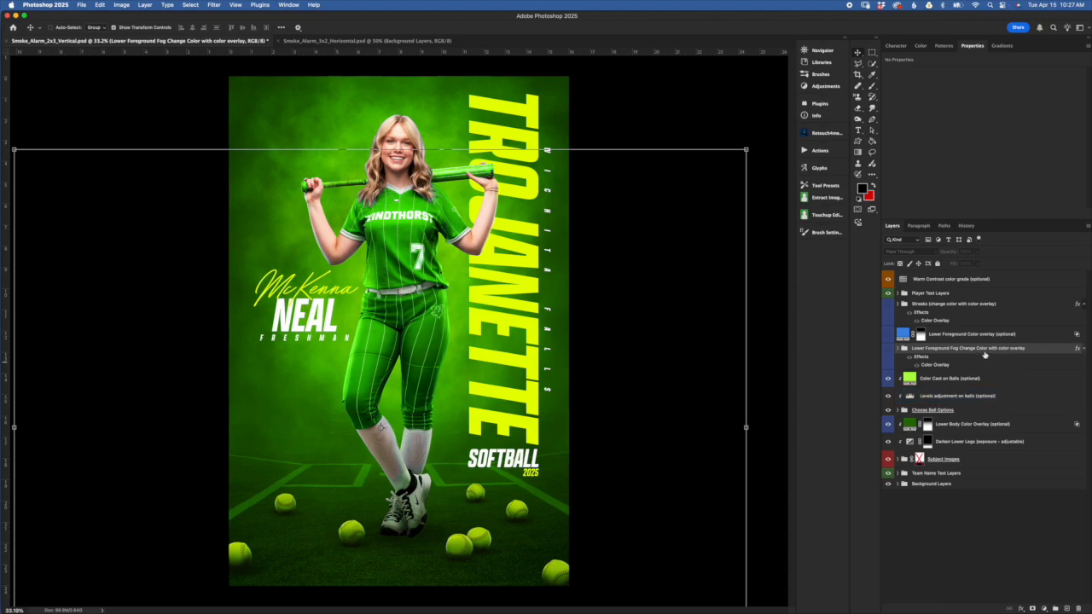
click(888, 349)
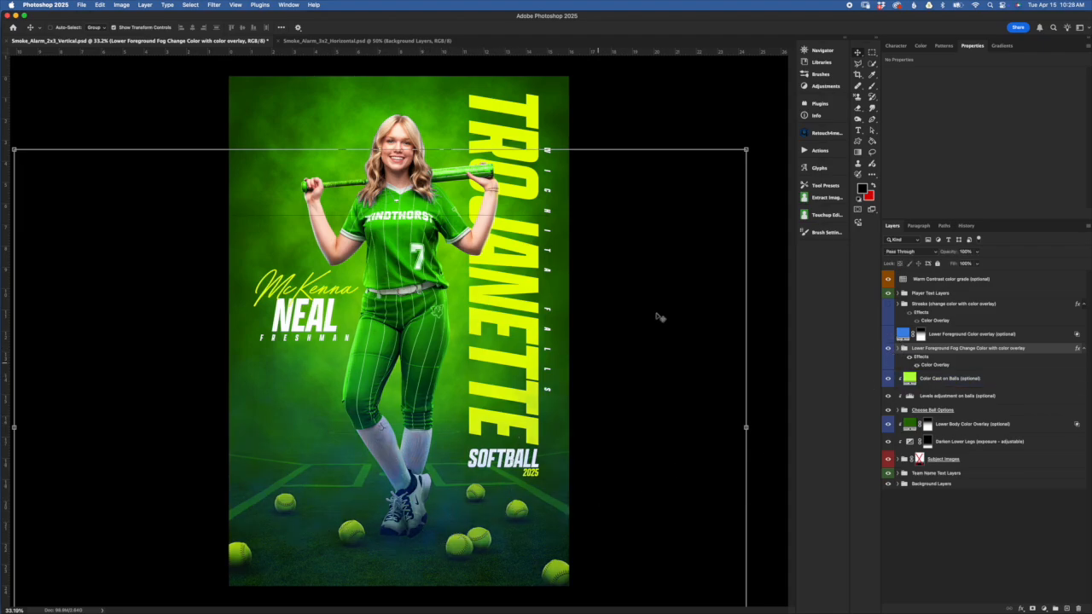
click(932, 376)
click(931, 366)
Set the Lower Foreground Fog group's Color Overlay to bright green (RGB 84, 255, 0) and apply the layer style.
double_click(935, 365)
drag(937, 323, 953, 297)
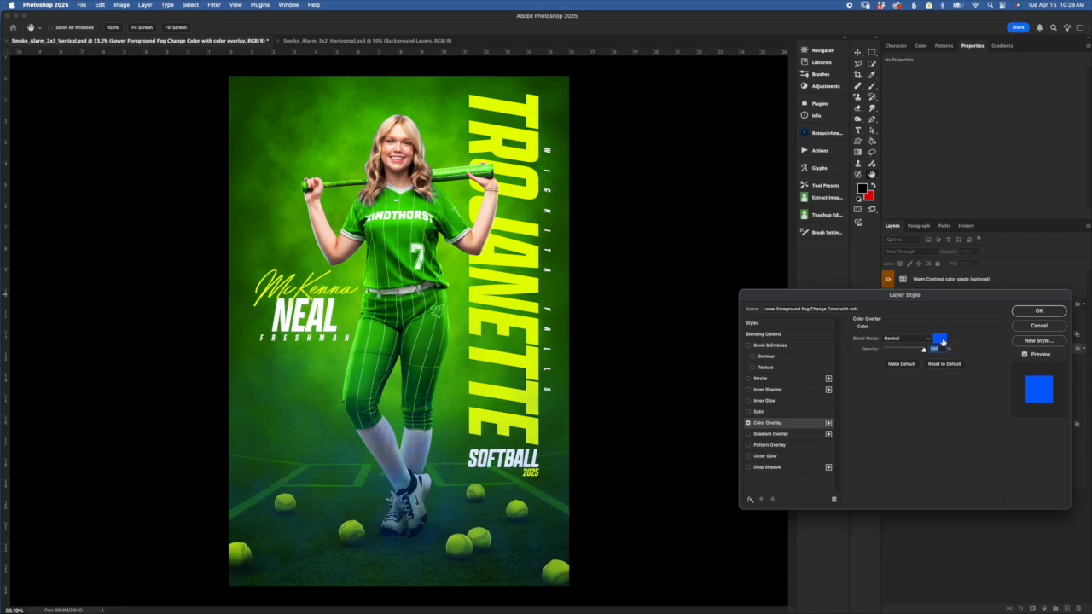
click(939, 339)
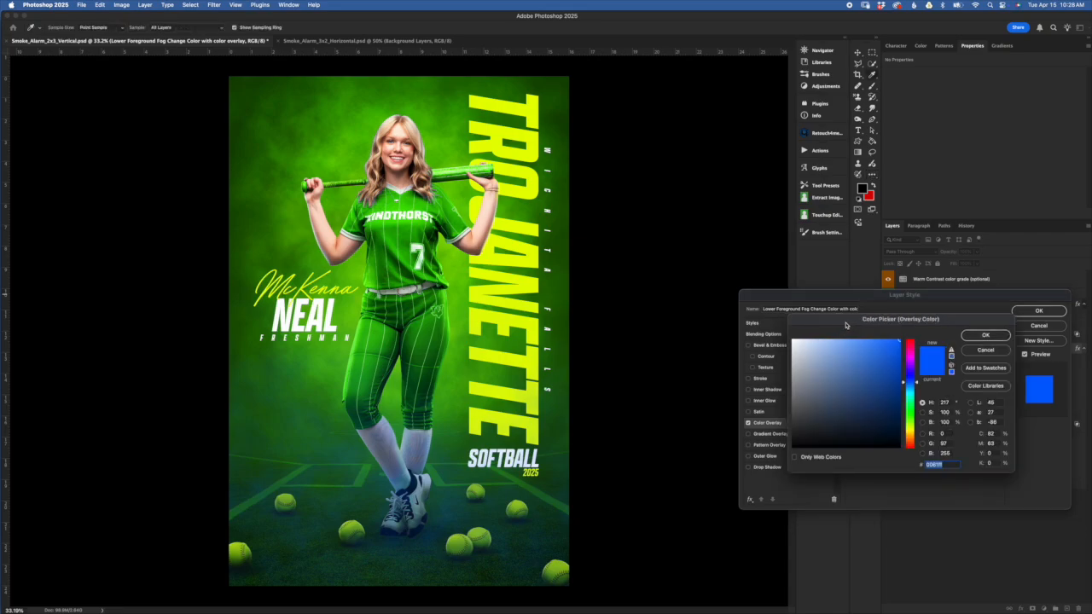
drag(847, 324, 826, 330)
click(889, 427)
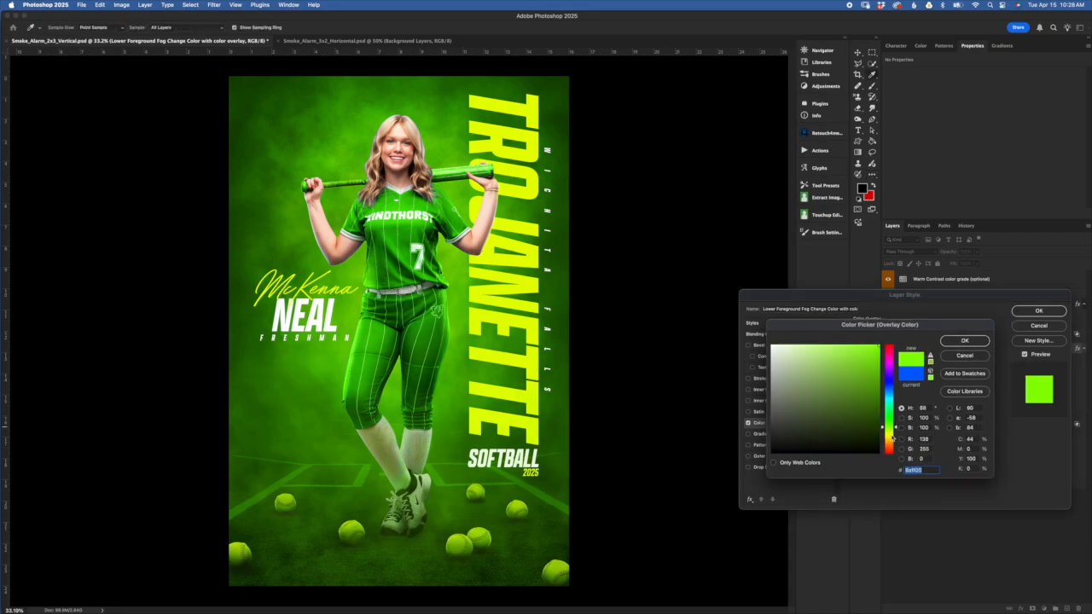
mouse_move(894, 431)
mouse_down()
mouse_move(895, 441)
mouse_move(894, 421)
mouse_move(889, 433)
mouse_up()
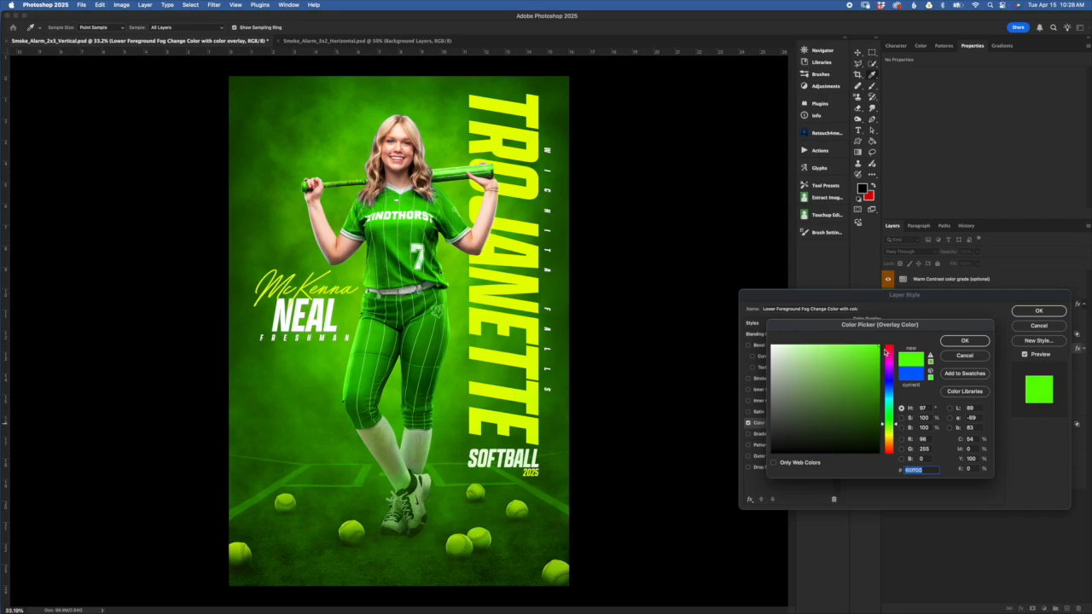
drag(879, 352, 878, 373)
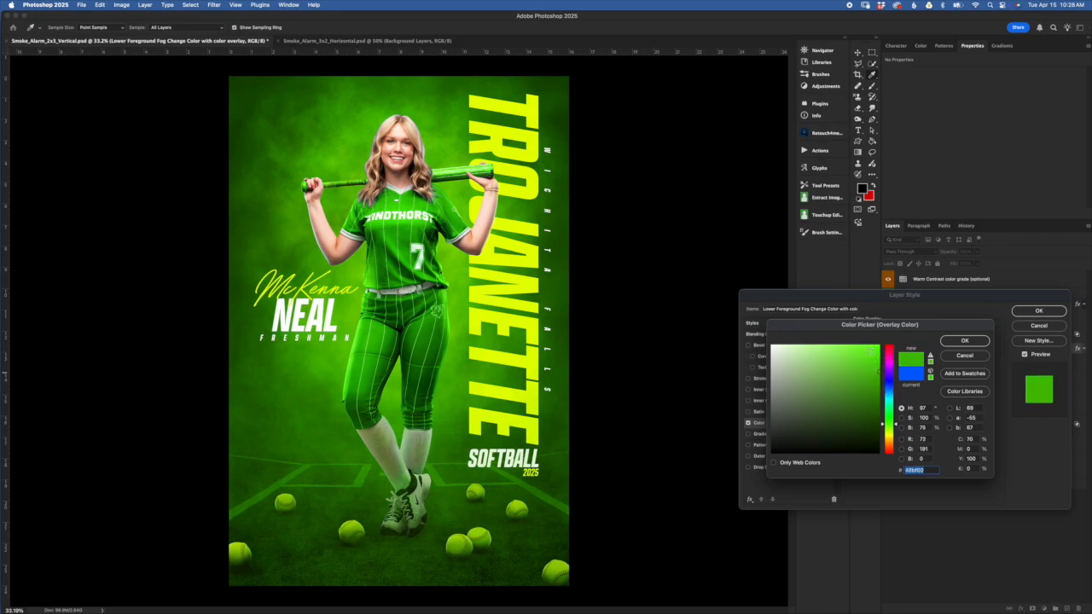
click(888, 421)
click(879, 346)
click(894, 424)
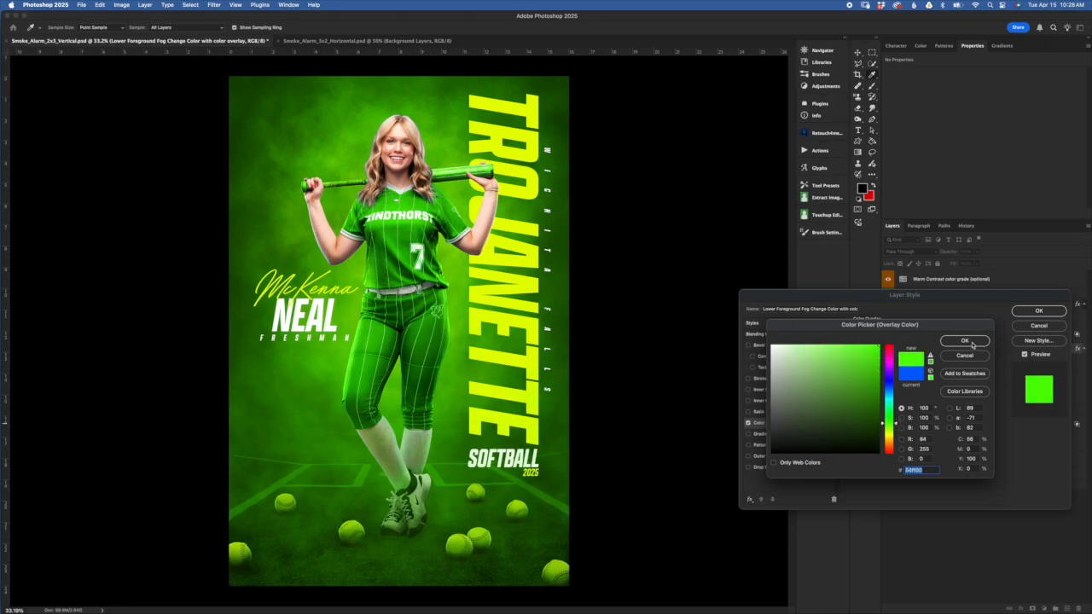
click(964, 341)
click(1039, 311)
Expand the Lower Foreground Fog group and select its upper Foreground Fog layer.
click(975, 402)
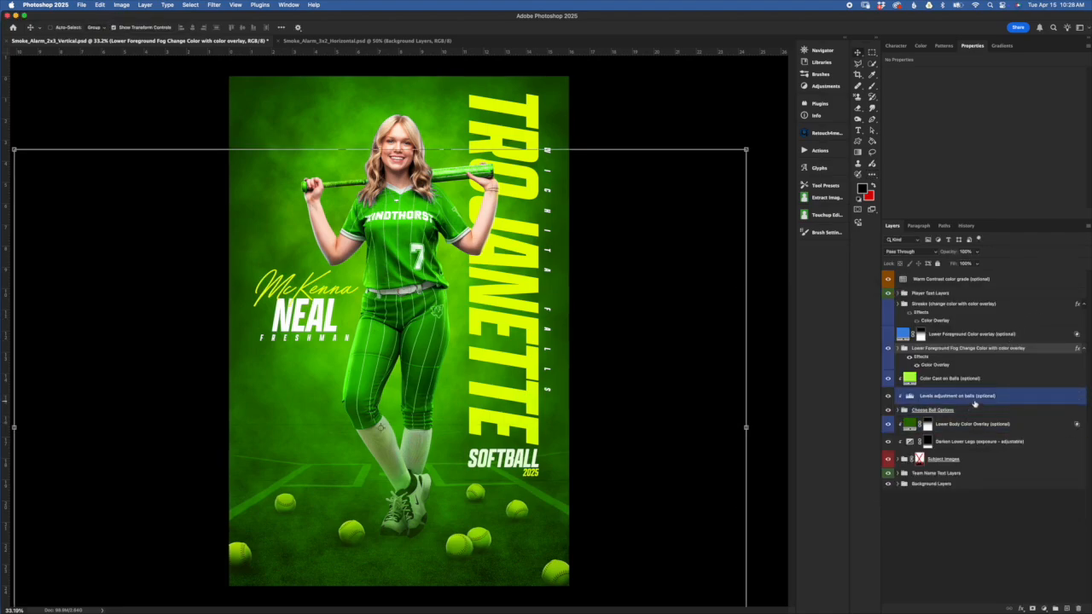
click(976, 379)
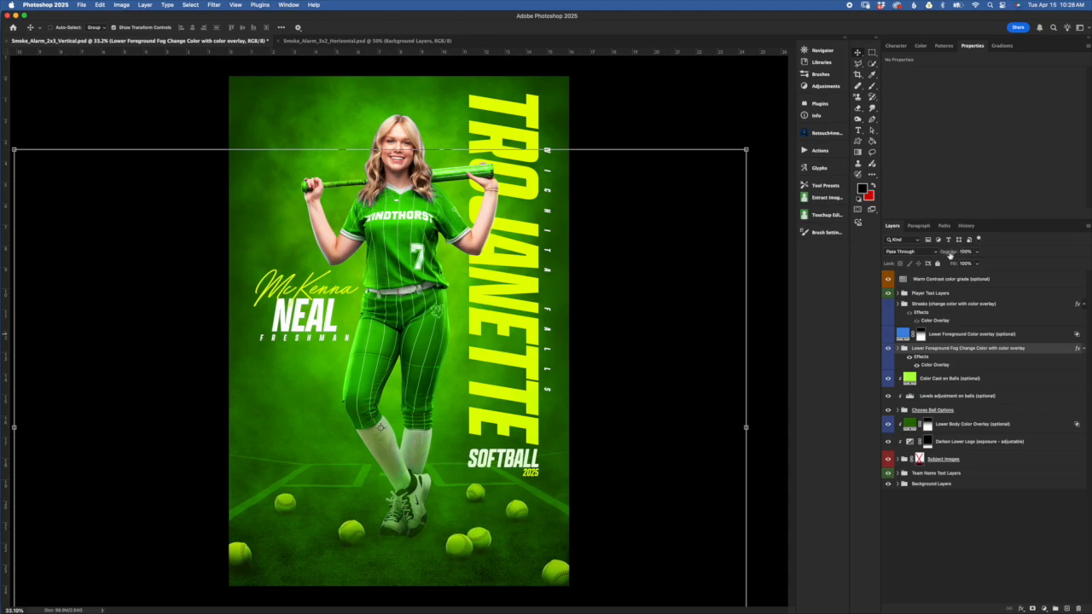
drag(951, 254, 1024, 249)
click(904, 349)
click(975, 388)
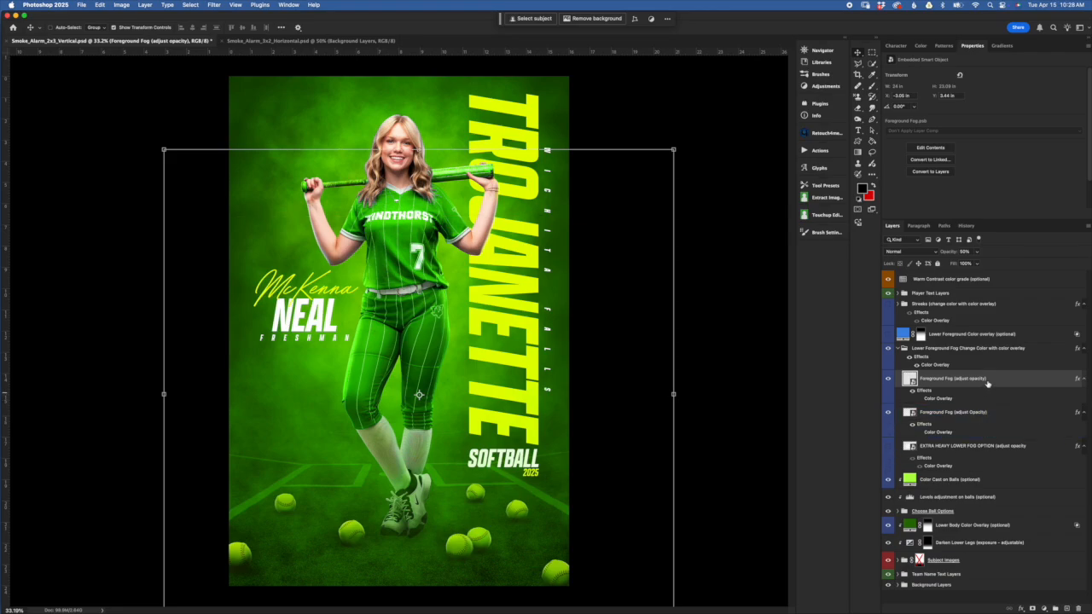
Compare the upper Foreground Fog layer hidden and shown, and hide the second Foreground Fog layer beneath it.
click(888, 380)
click(888, 381)
click(889, 381)
click(888, 381)
click(888, 413)
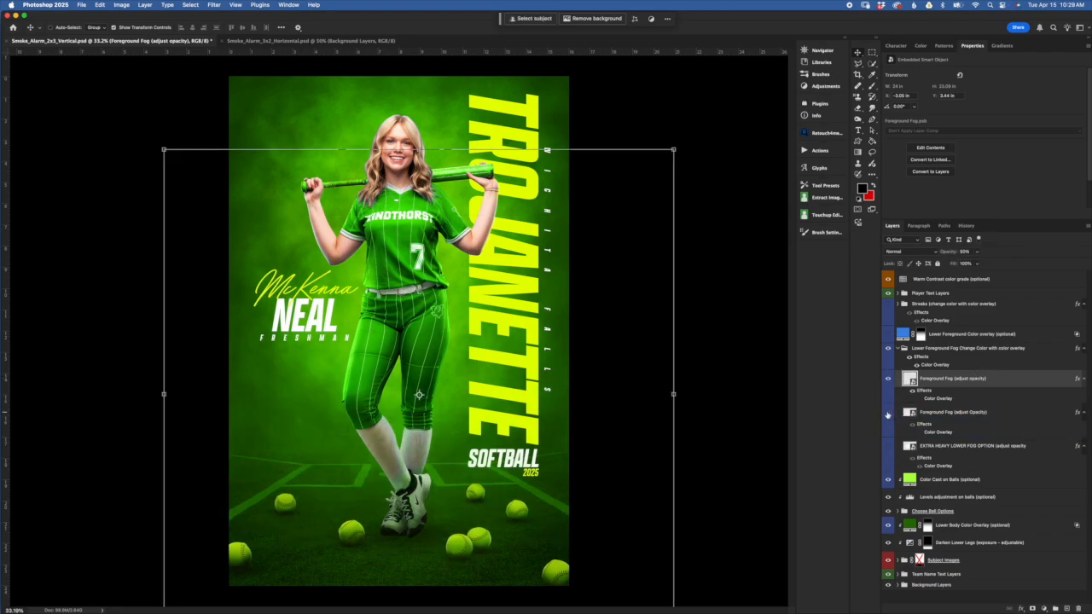
Make the second Foreground Fog (adjust Opacity) layer visible again and select it.
click(888, 413)
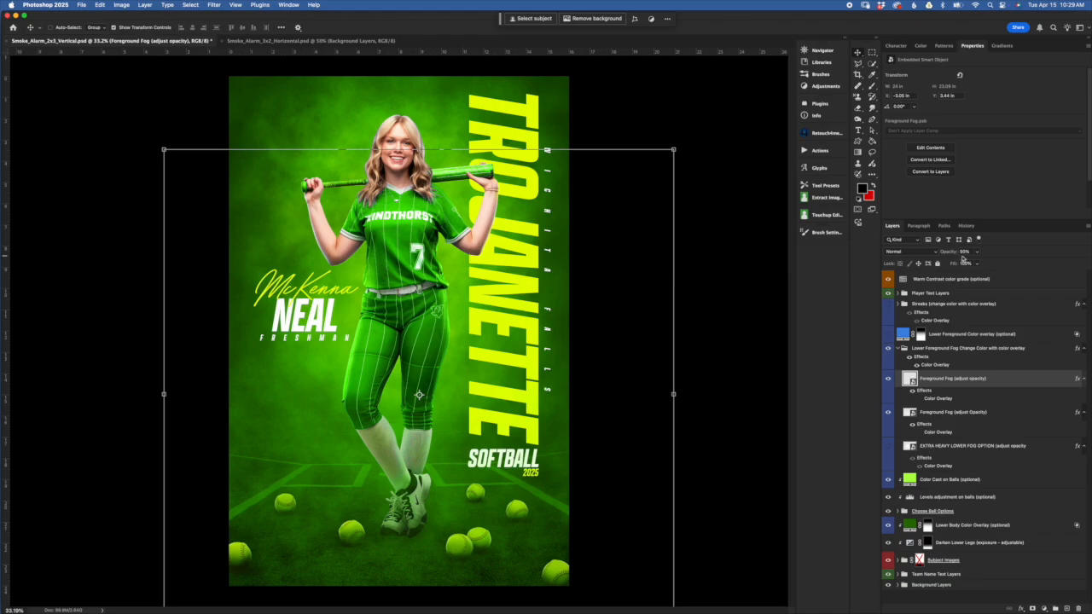
click(993, 418)
drag(997, 418, 996, 419)
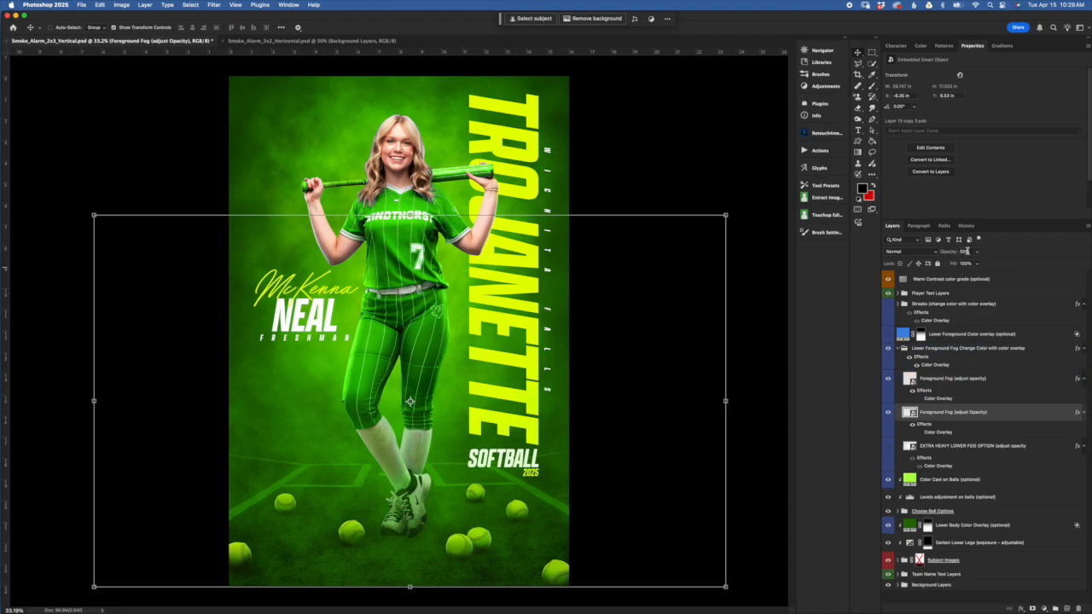
Select the EXTRA HEAVY LOWER FOG OPTION layer and compare the poster with it shown and hidden, leaving it hidden.
click(950, 452)
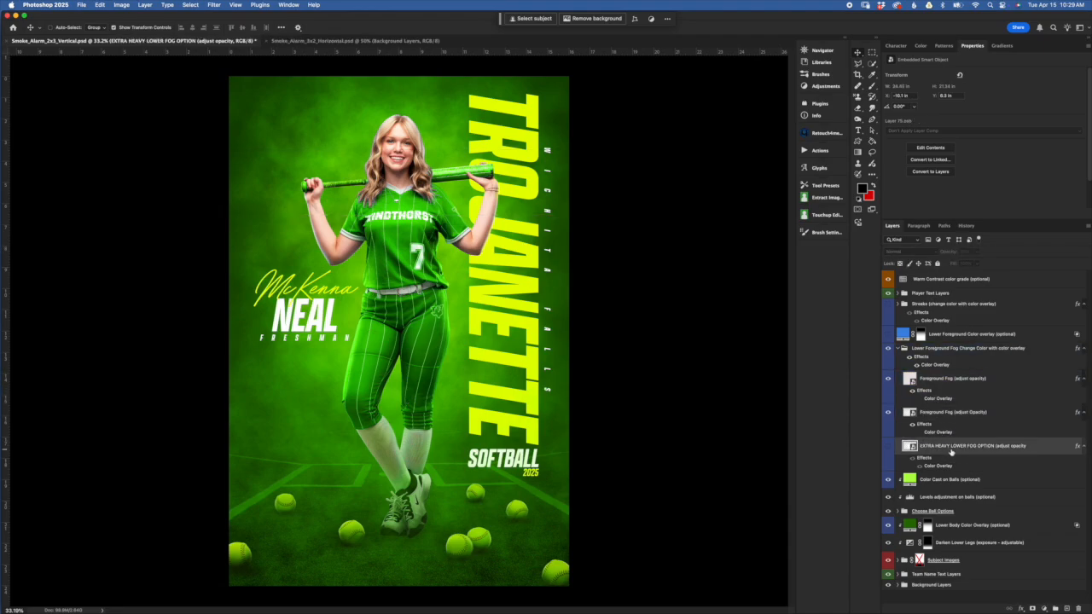
click(887, 450)
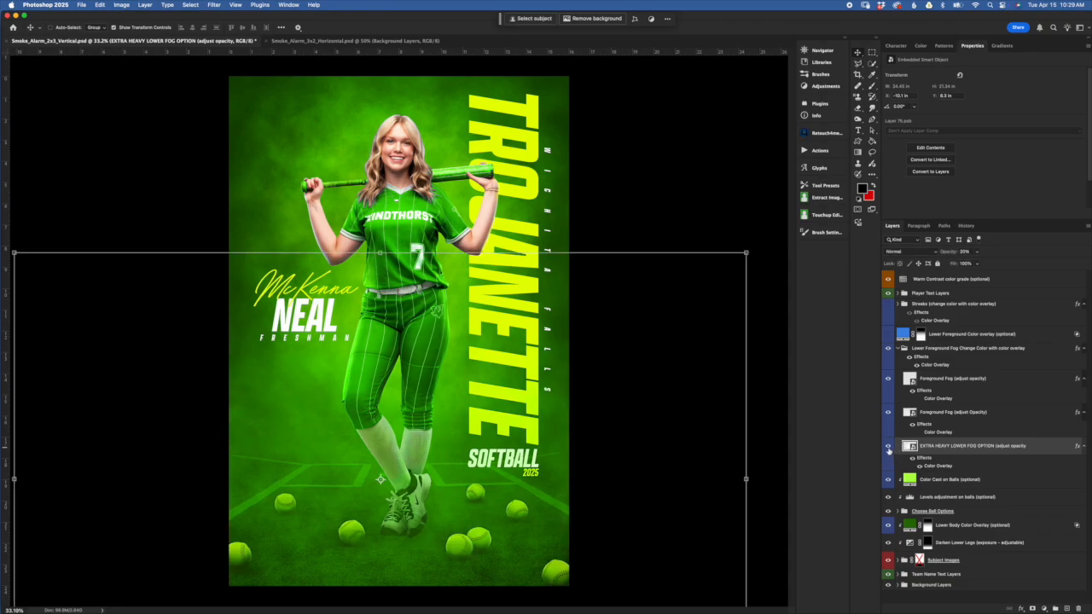
click(888, 447)
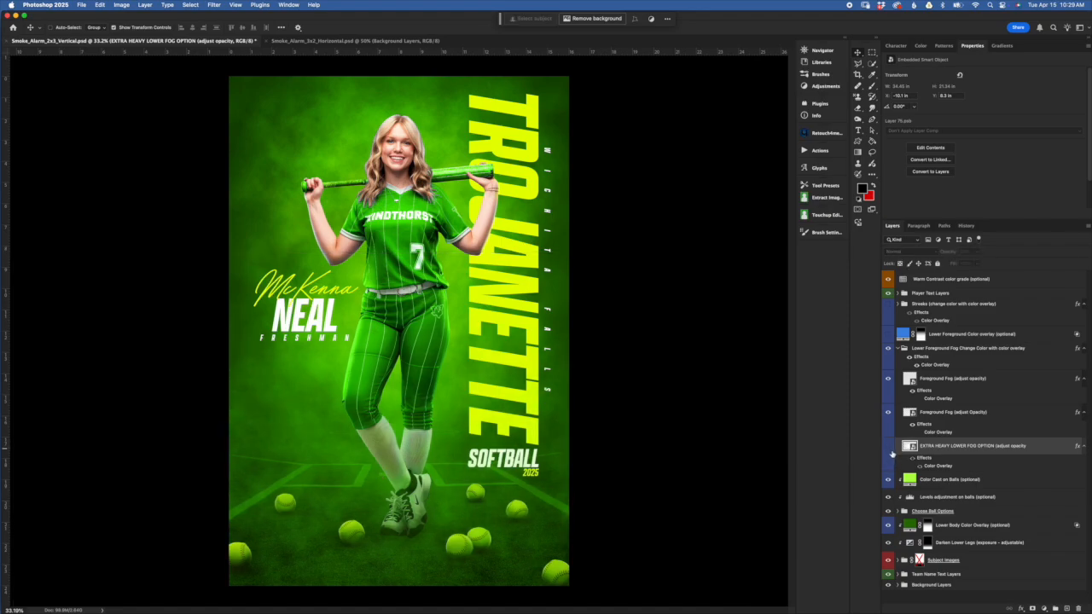
click(887, 447)
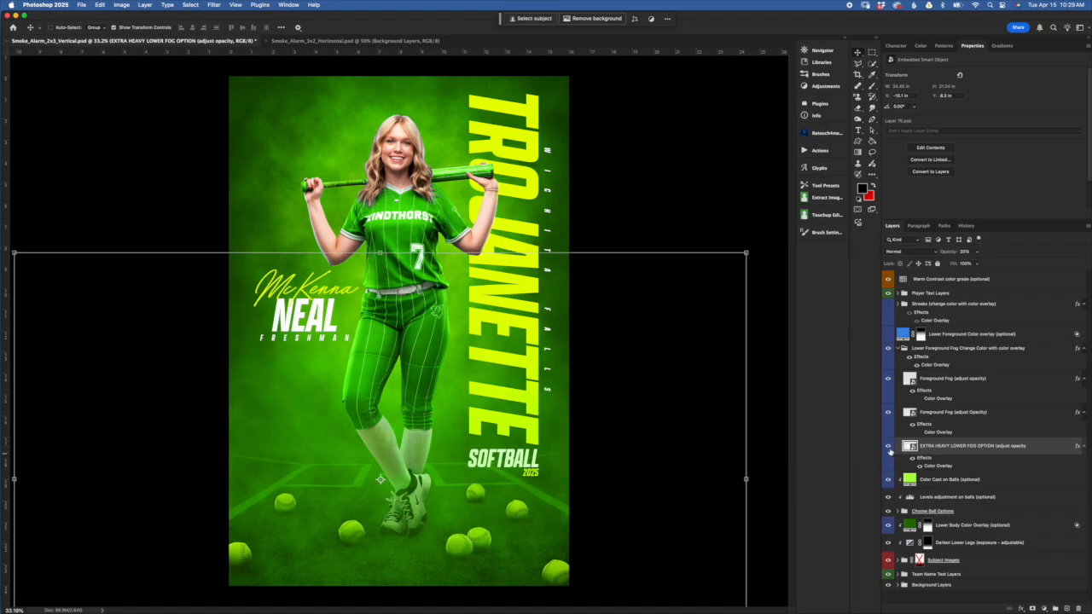
click(888, 447)
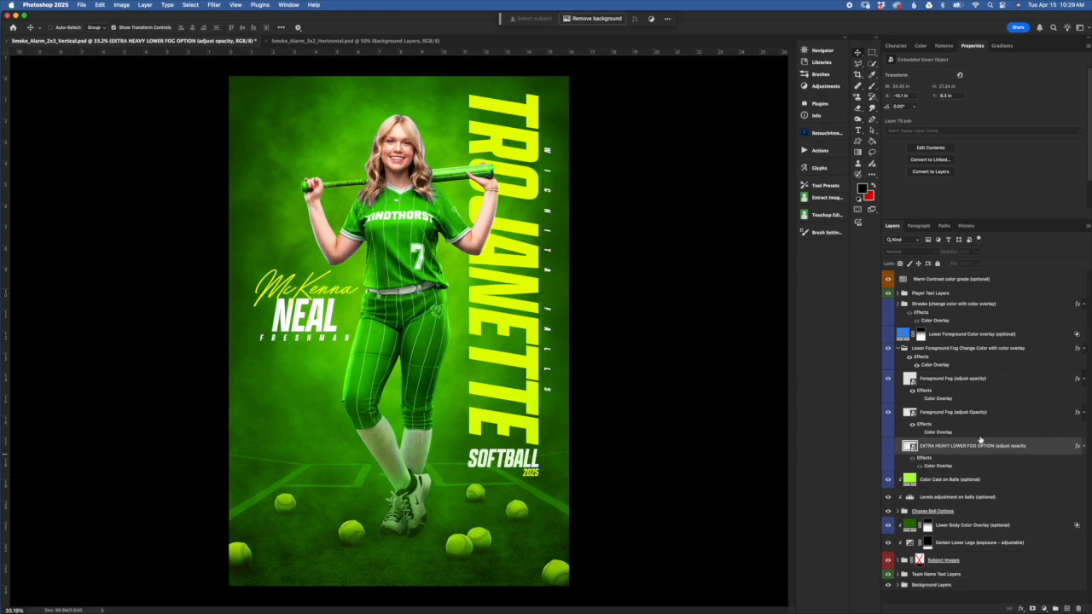
click(897, 368)
click(888, 446)
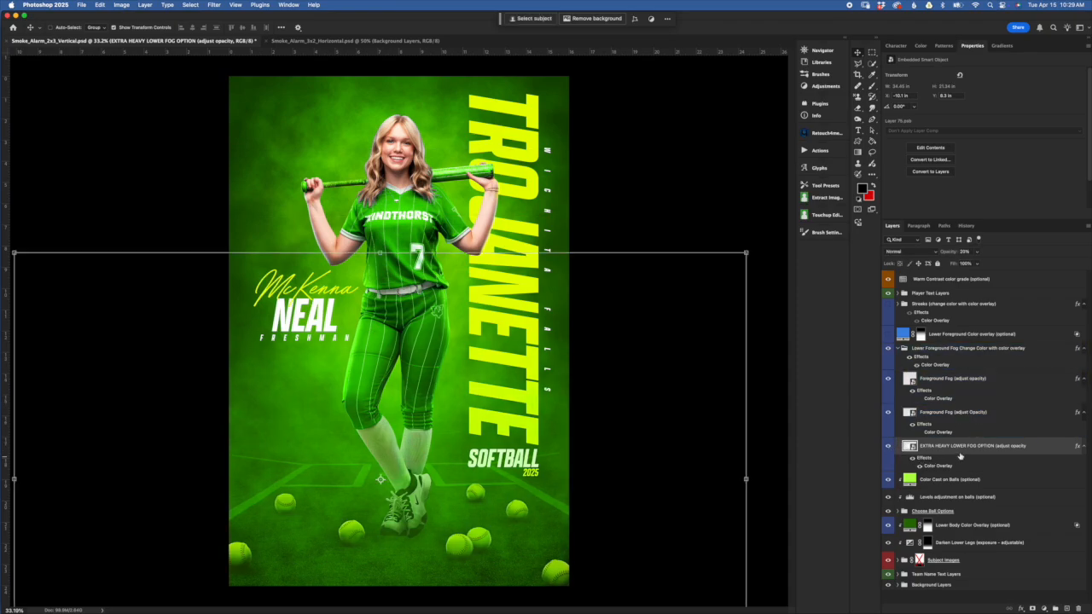
click(889, 447)
Select the Lower Foreground Fog group and try shifting its Color Overlay to a different hue.
click(947, 349)
click(955, 379)
click(944, 432)
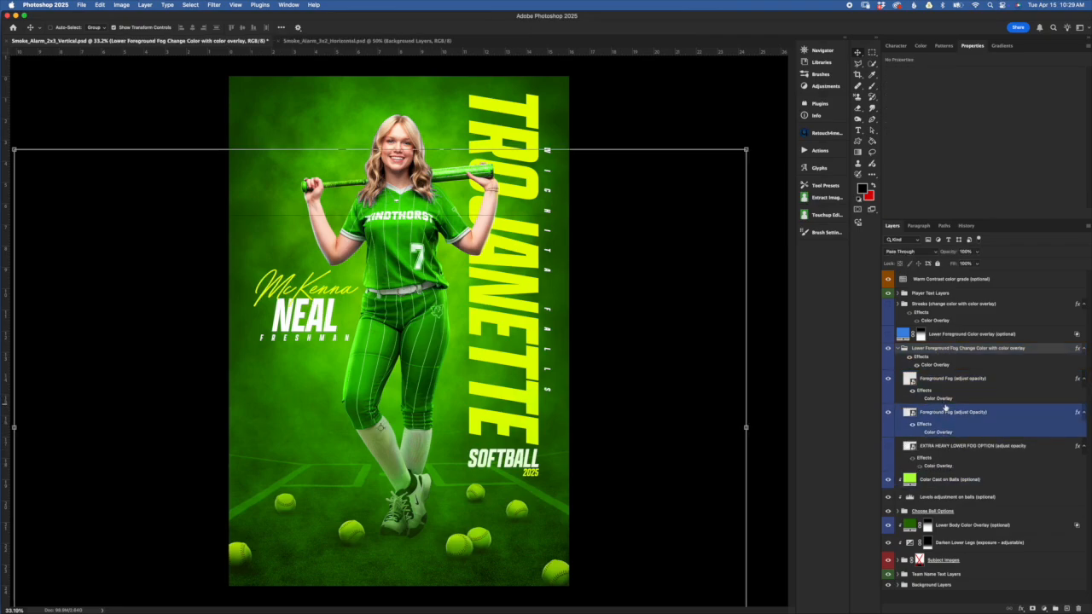
click(916, 366)
click(917, 366)
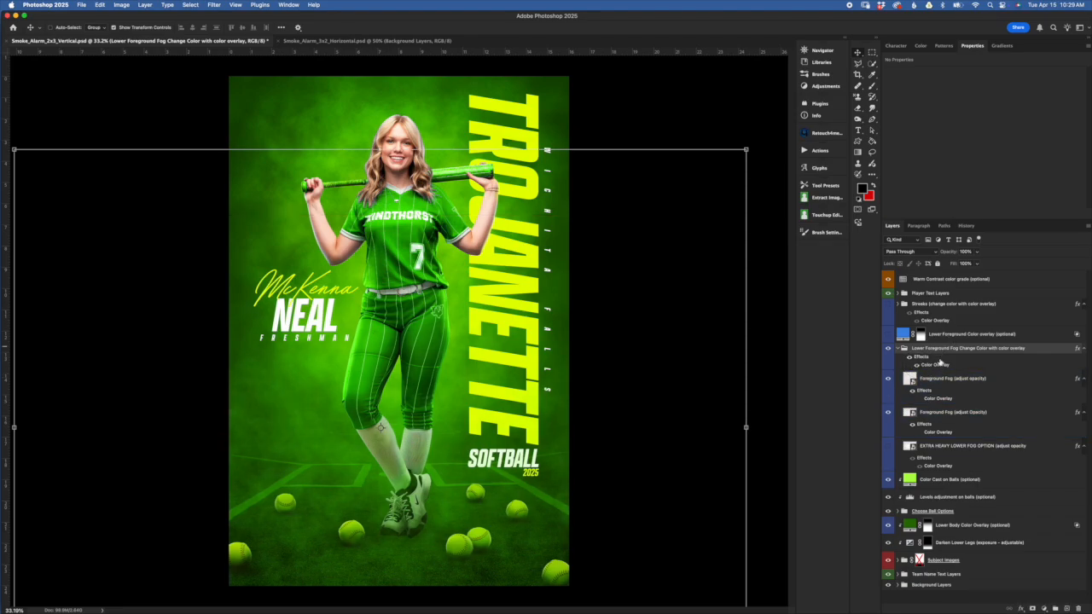
double_click(938, 367)
click(938, 339)
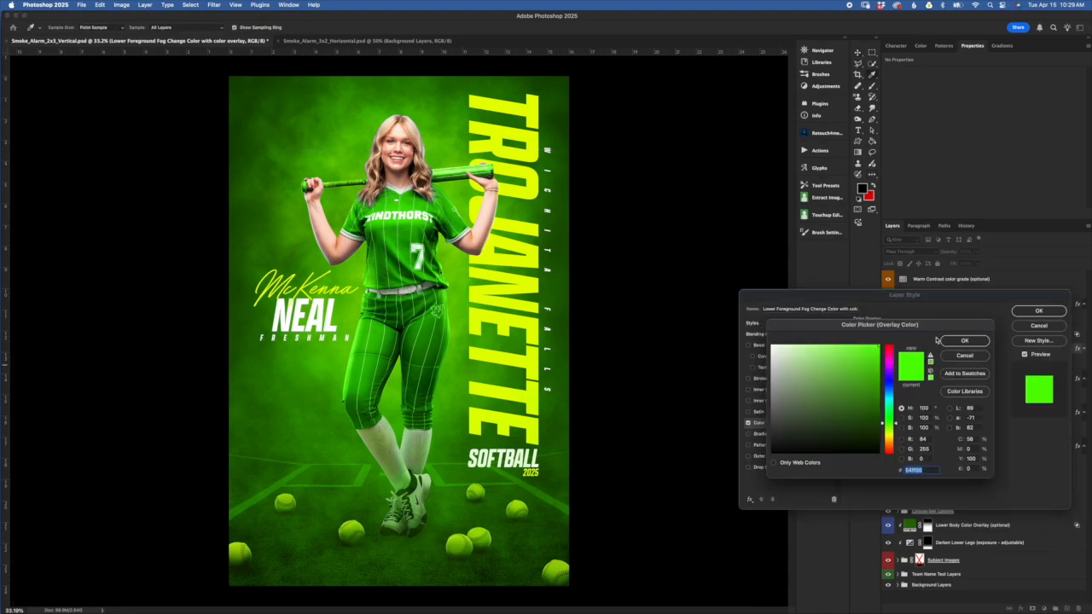
drag(888, 449, 889, 354)
click(981, 354)
click(1030, 312)
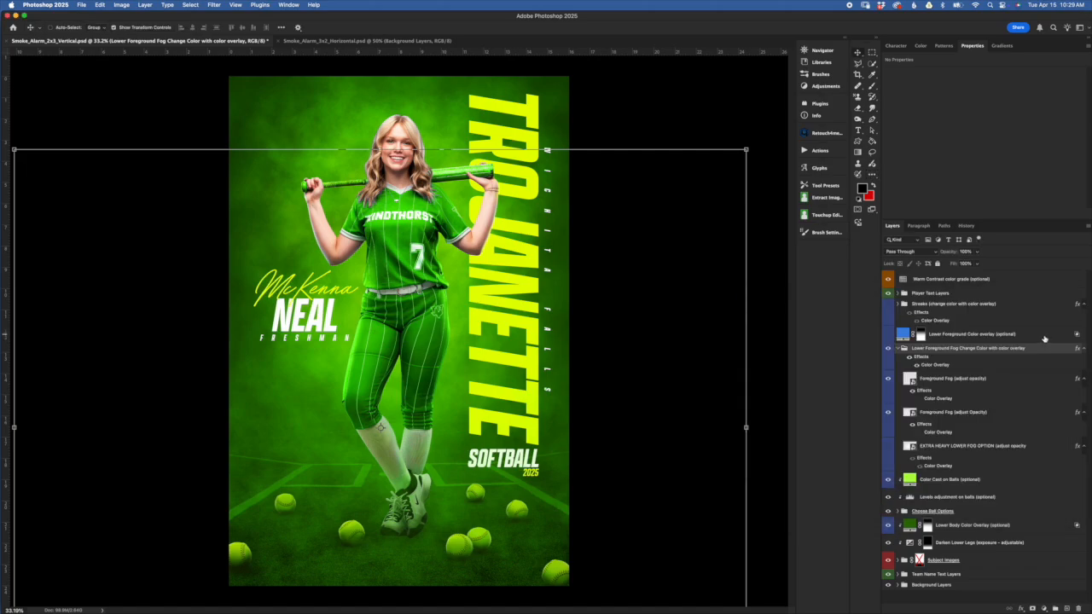
Collapse the Lower Foreground Fog group, and recolor the Lower Foreground Color overlay layer bright green (RGB 132, 212, 27) and show it.
click(900, 349)
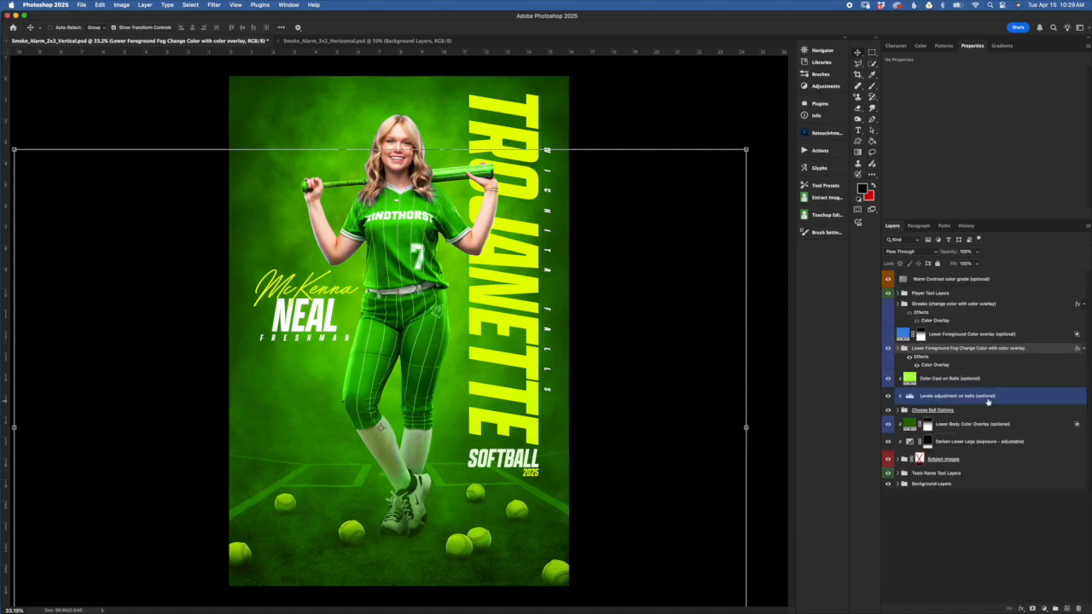
click(992, 367)
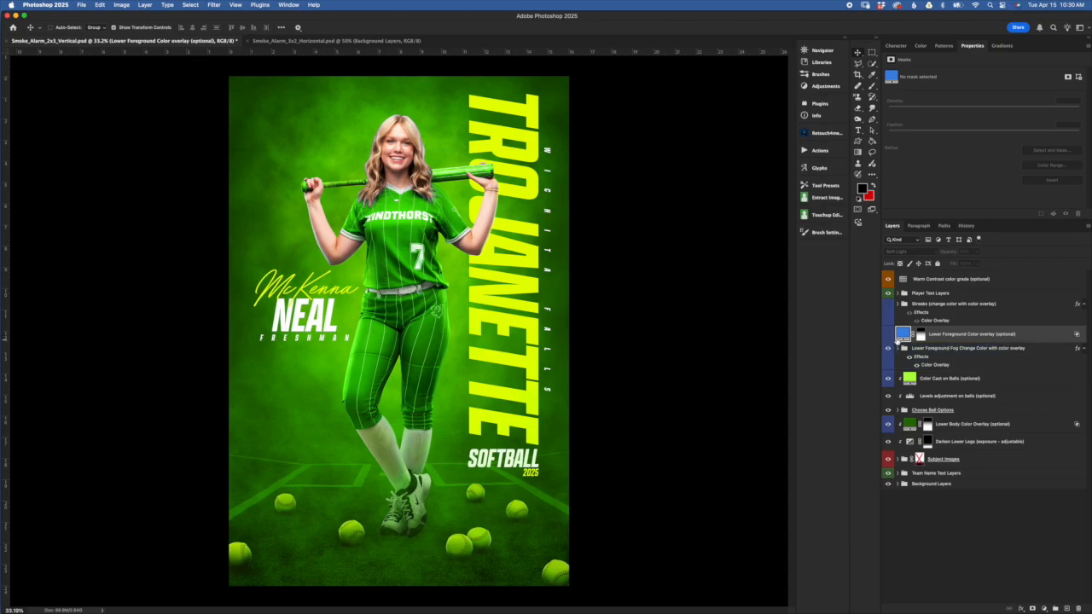
double_click(902, 335)
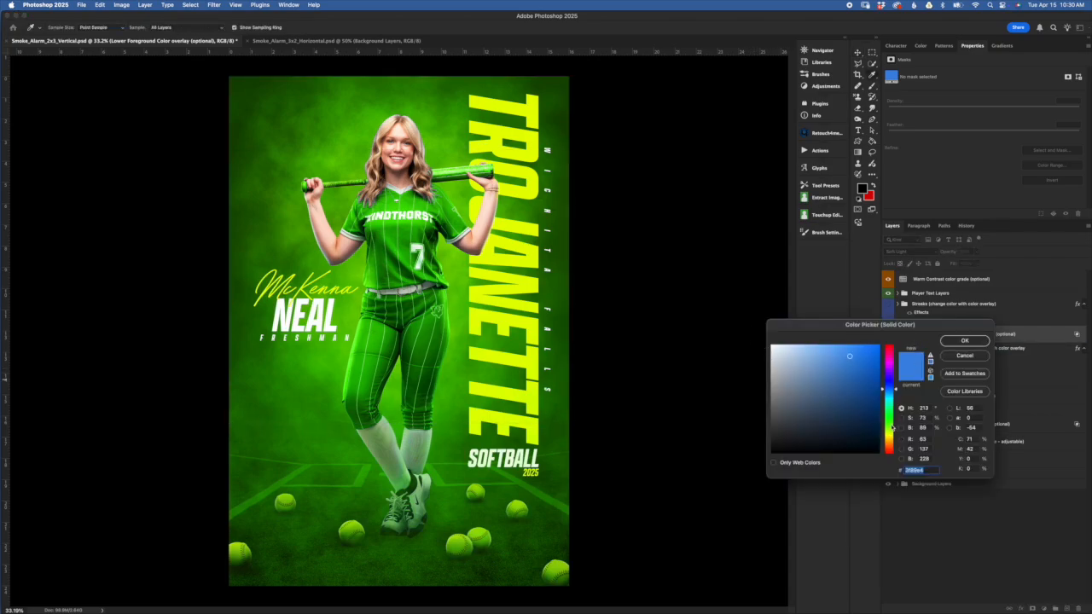
click(891, 425)
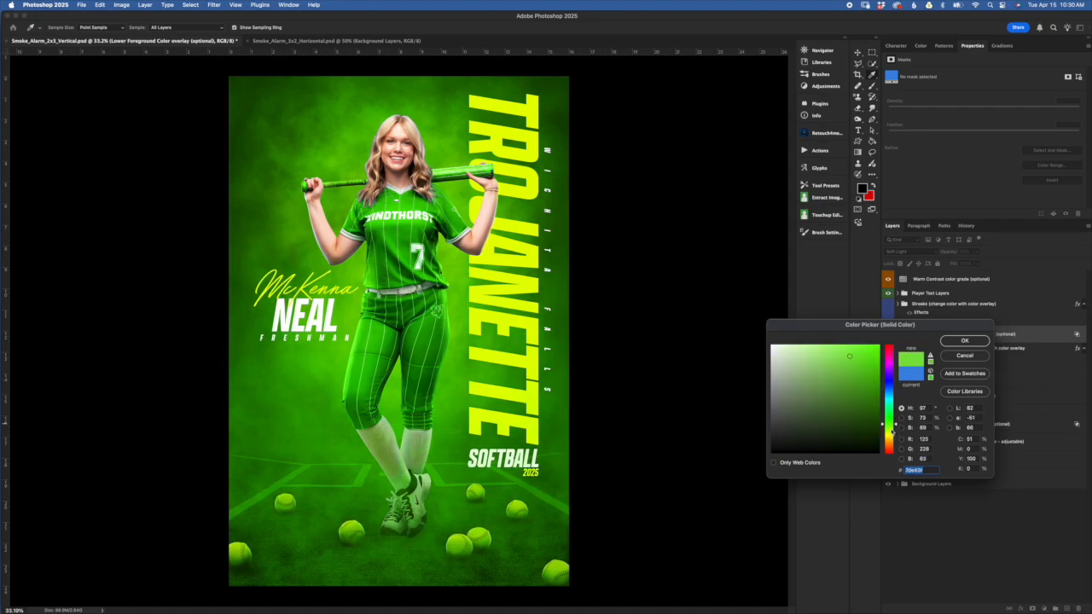
drag(894, 428, 896, 434)
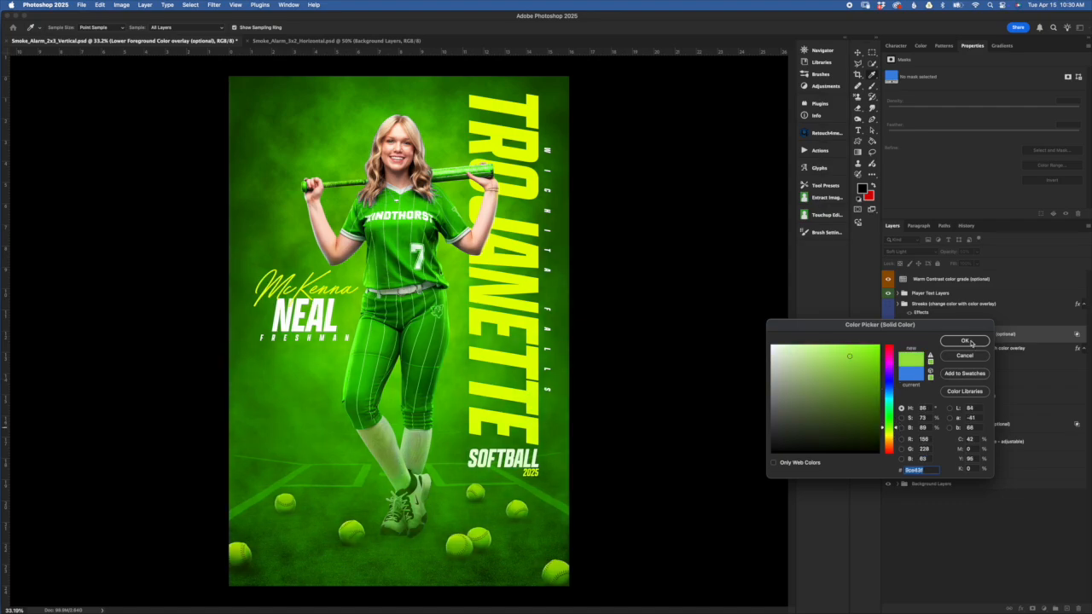
click(964, 342)
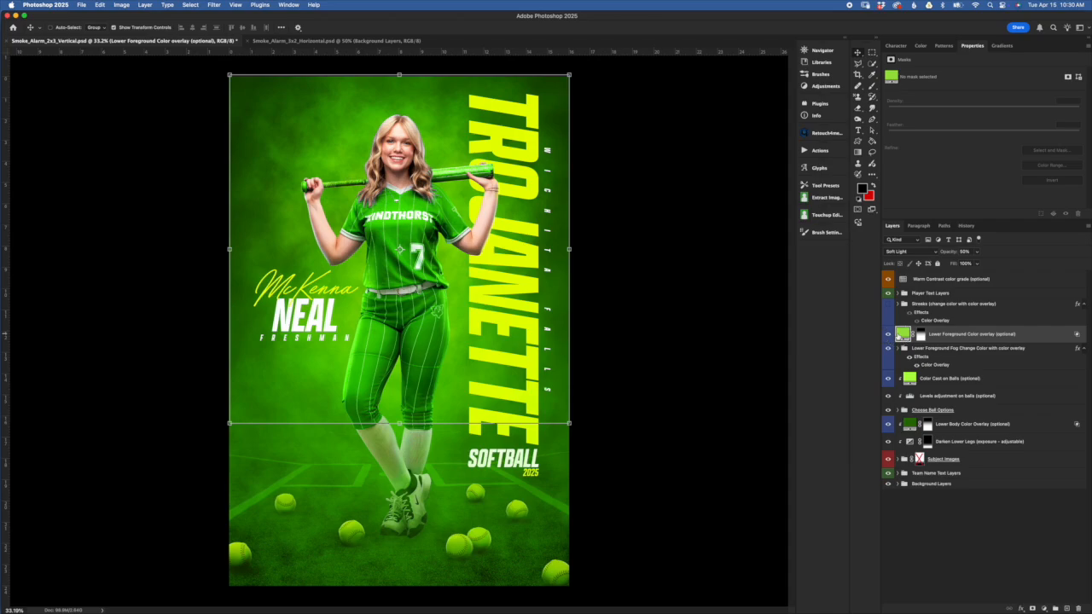
double_click(904, 333)
mouse_move(873, 370)
mouse_down()
mouse_move(853, 386)
mouse_move(865, 362)
mouse_up()
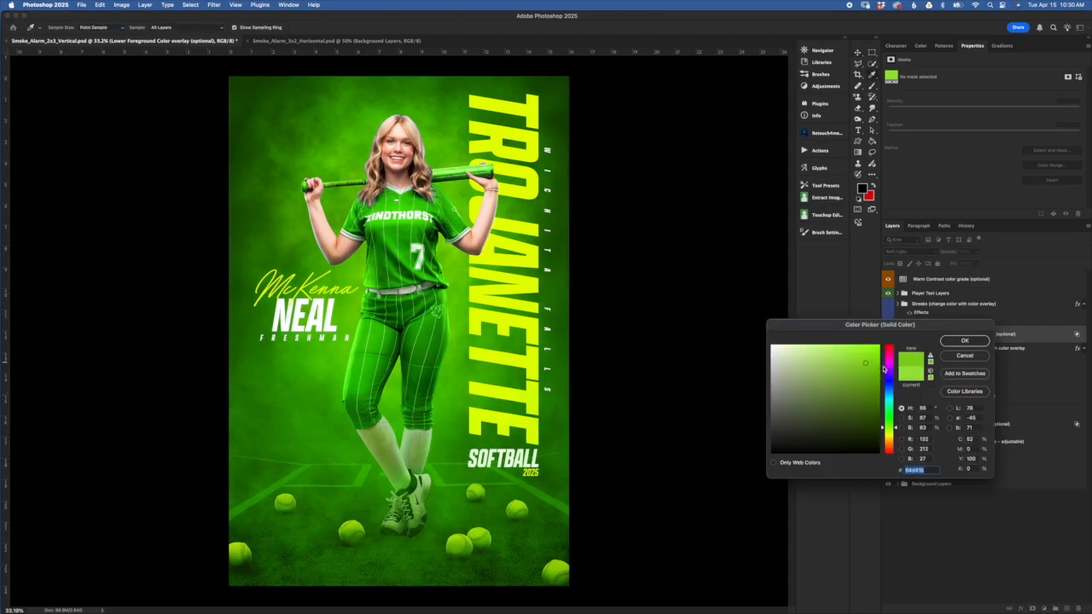
click(968, 343)
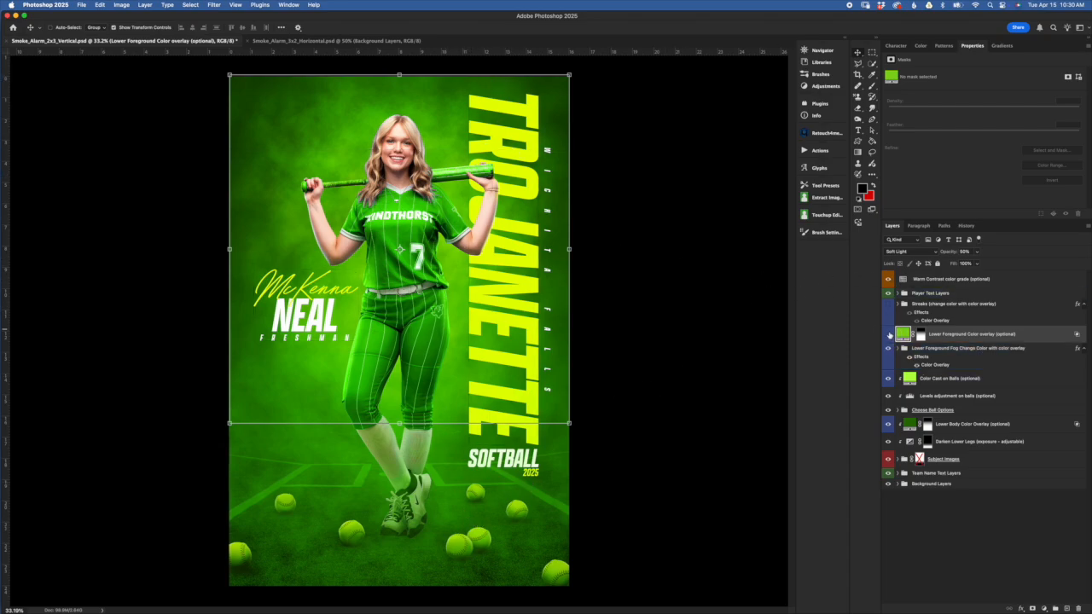
Compare the poster with the Lower Foreground Color overlay layer hidden and shown, leaving it visible.
click(888, 334)
click(888, 334)
click(888, 333)
click(888, 333)
click(902, 347)
drag(949, 251, 1061, 266)
click(949, 278)
click(888, 334)
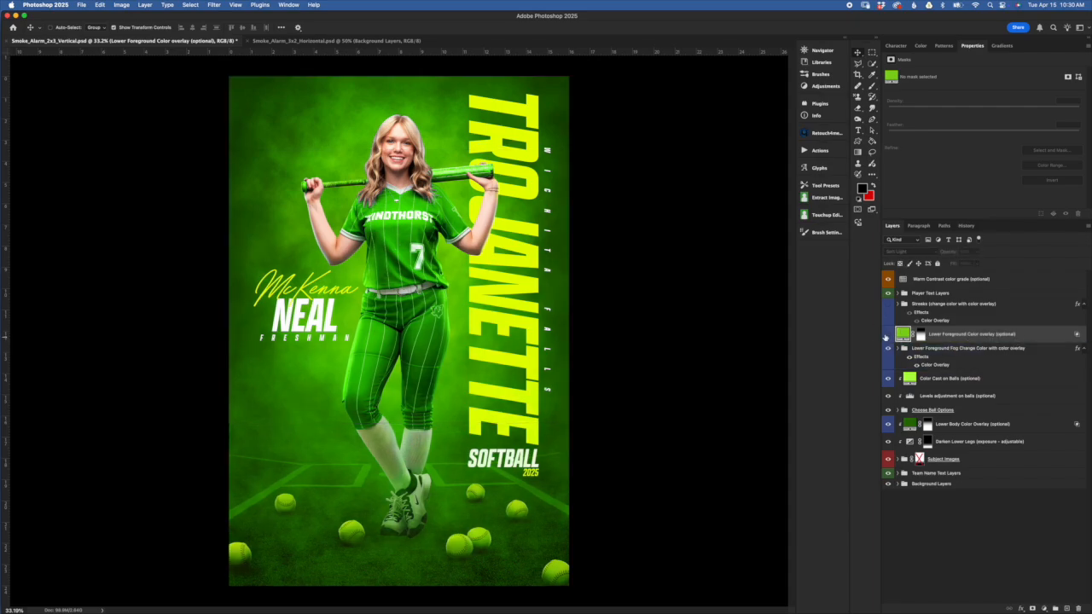
click(887, 335)
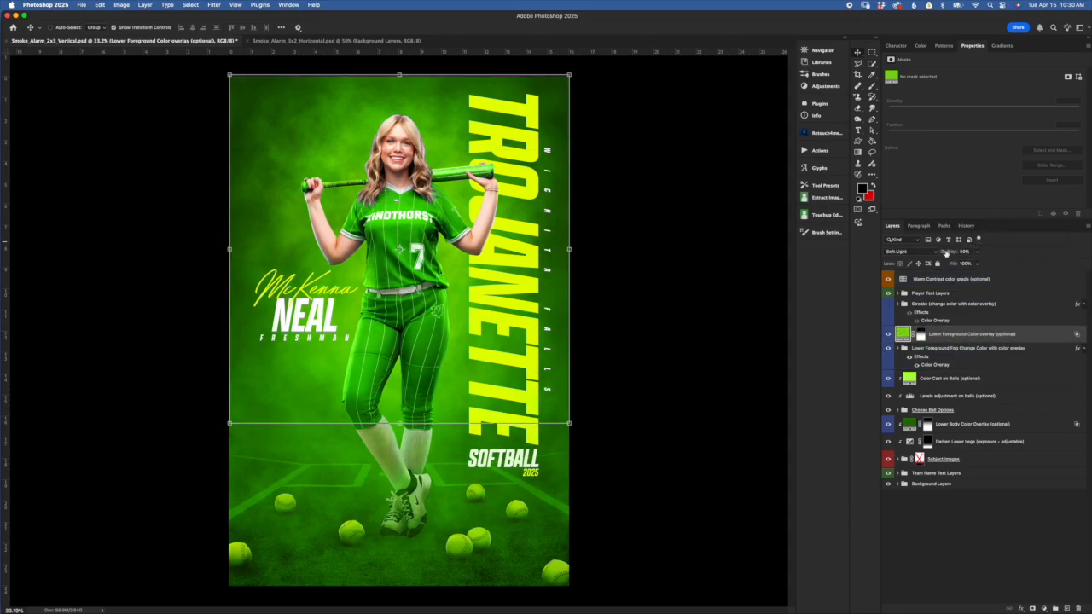
Darken the fill color of the Lower Foreground Color overlay layer to a slightly deeper green.
double_click(903, 333)
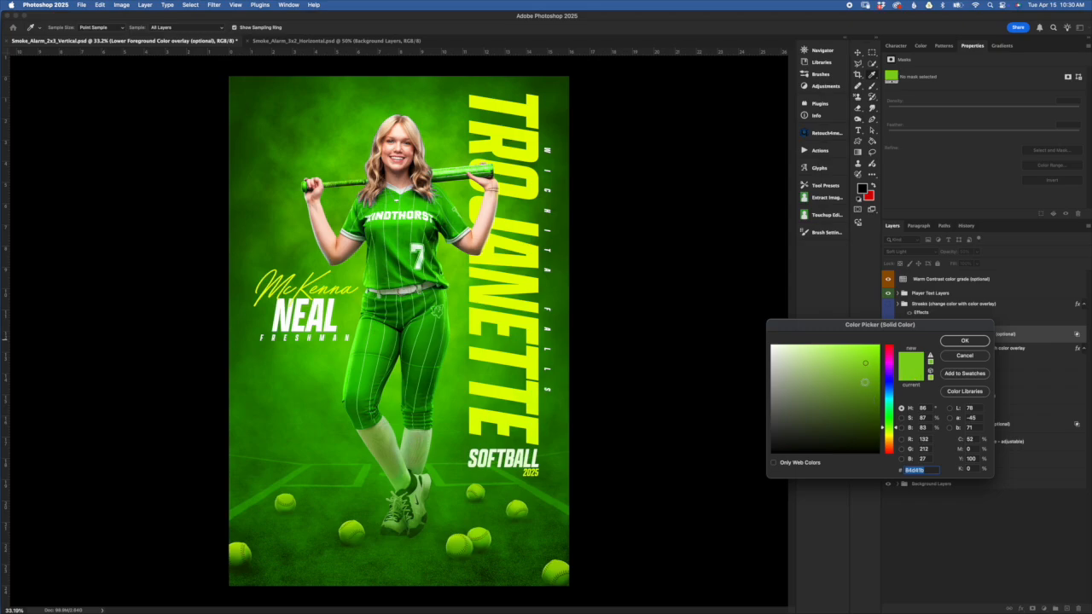
click(863, 379)
drag(865, 376, 865, 372)
click(964, 342)
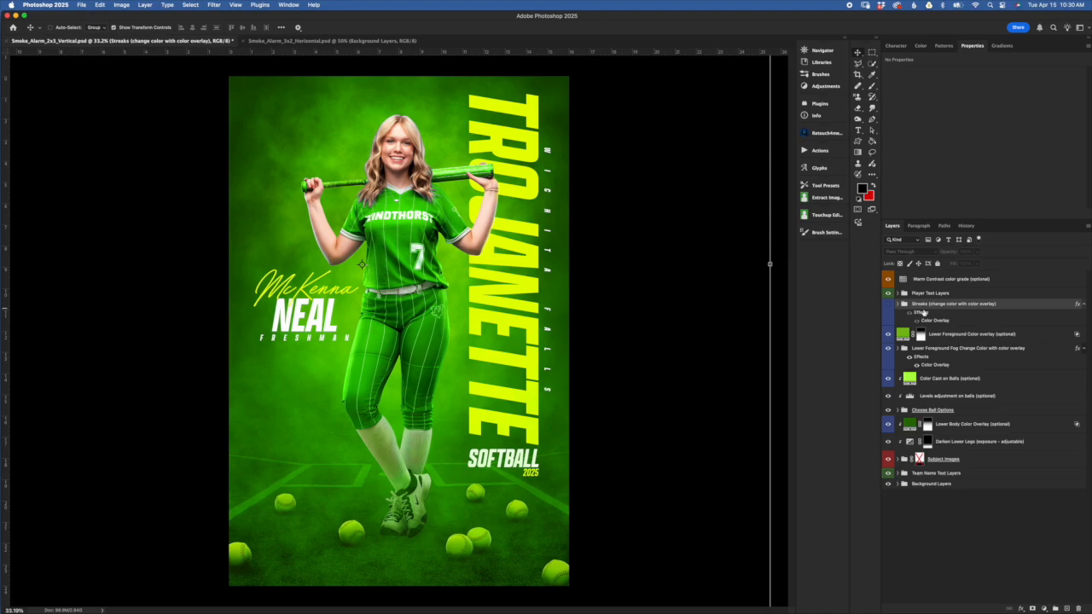
Make the Streaks group visible and turn on its Color Overlay effect.
click(888, 306)
click(942, 365)
click(941, 321)
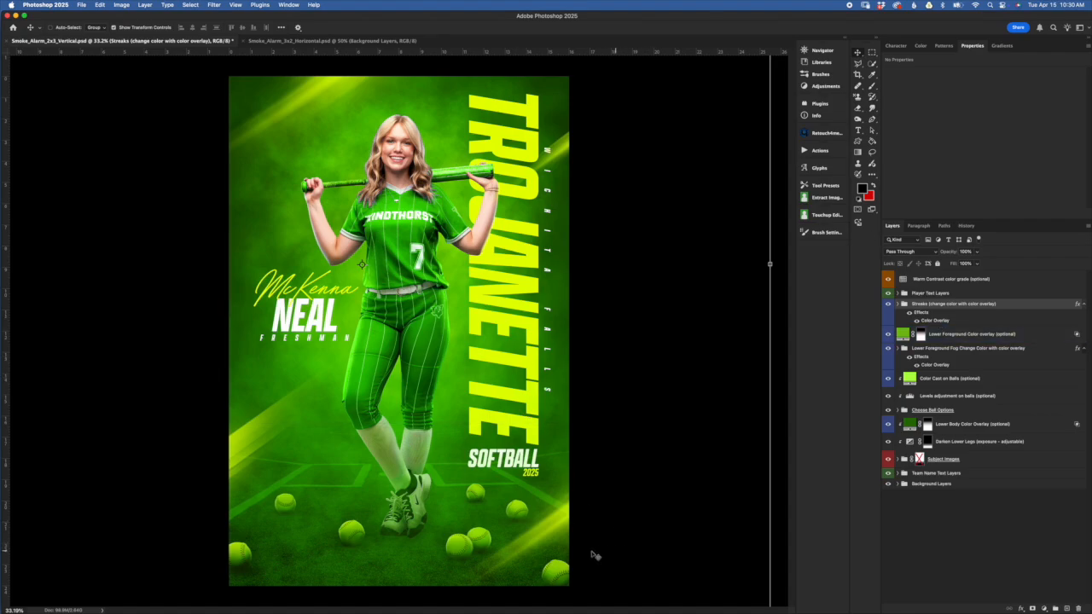
Try white and orange-red (RGB 255, 72, 0) as the Streaks group's Color Overlay, and discard the changes.
double_click(935, 321)
click(939, 339)
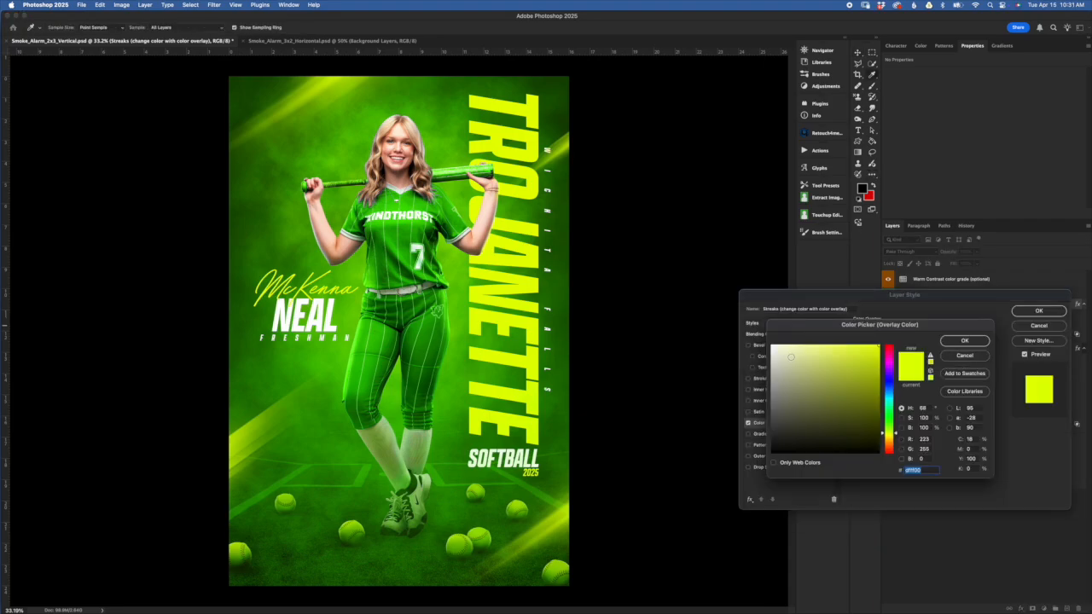
drag(791, 357, 721, 264)
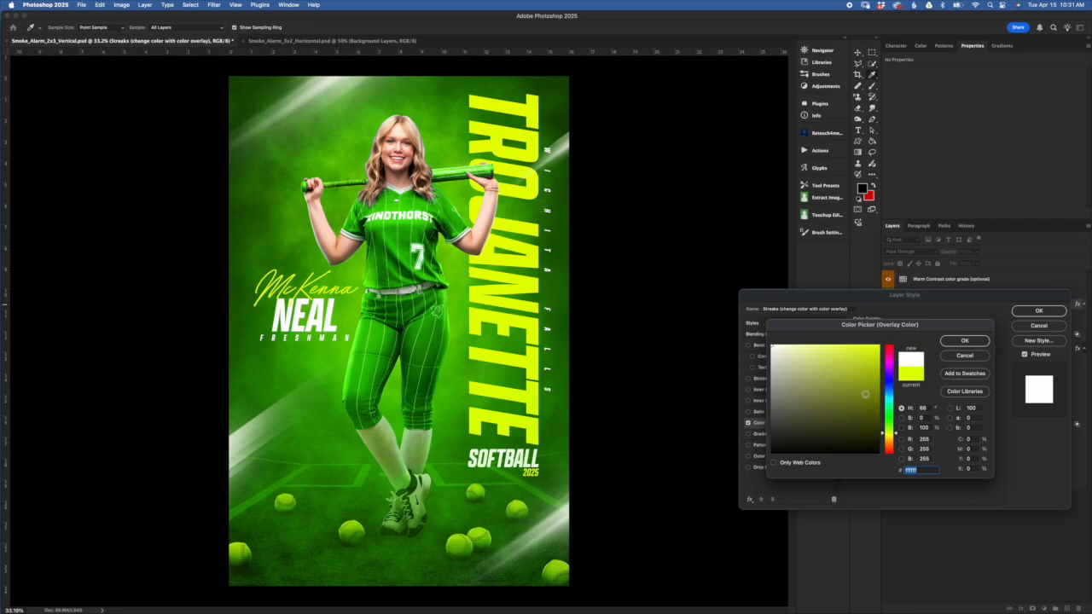
click(888, 447)
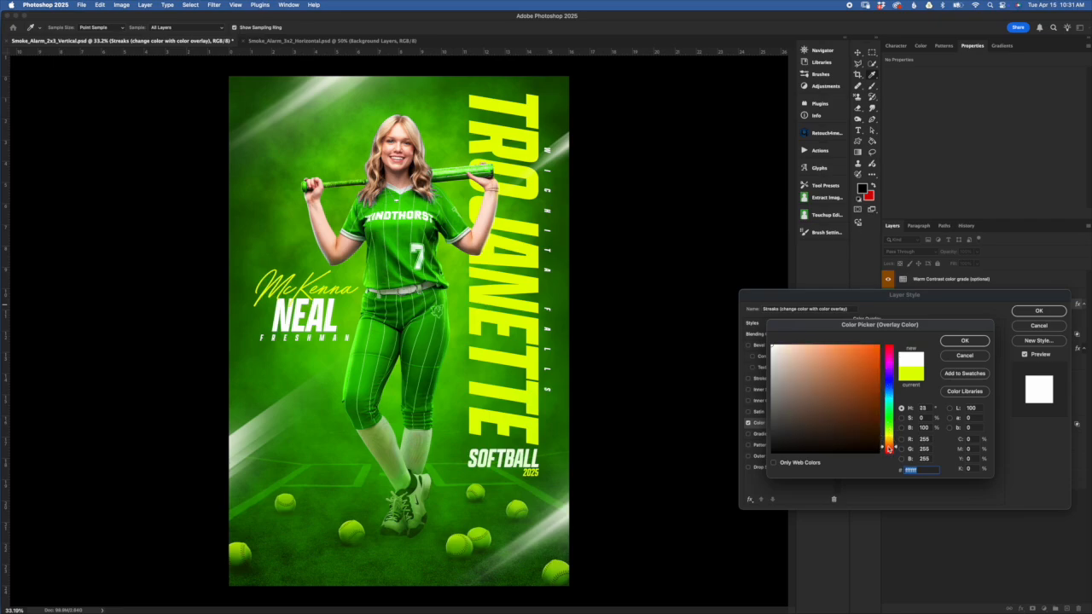
drag(894, 446, 894, 441)
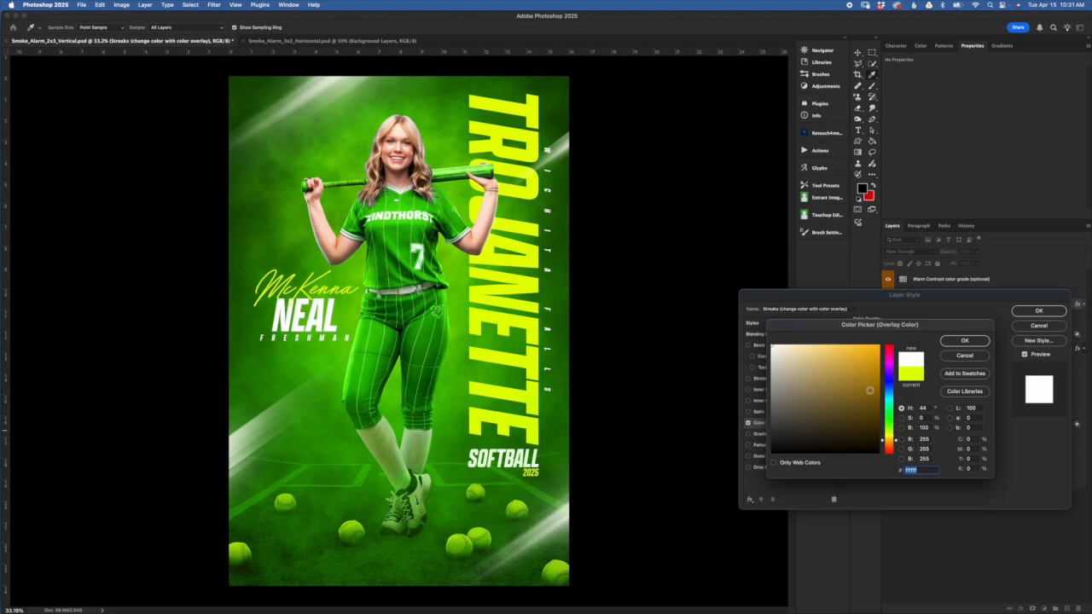
click(888, 448)
drag(867, 359, 883, 343)
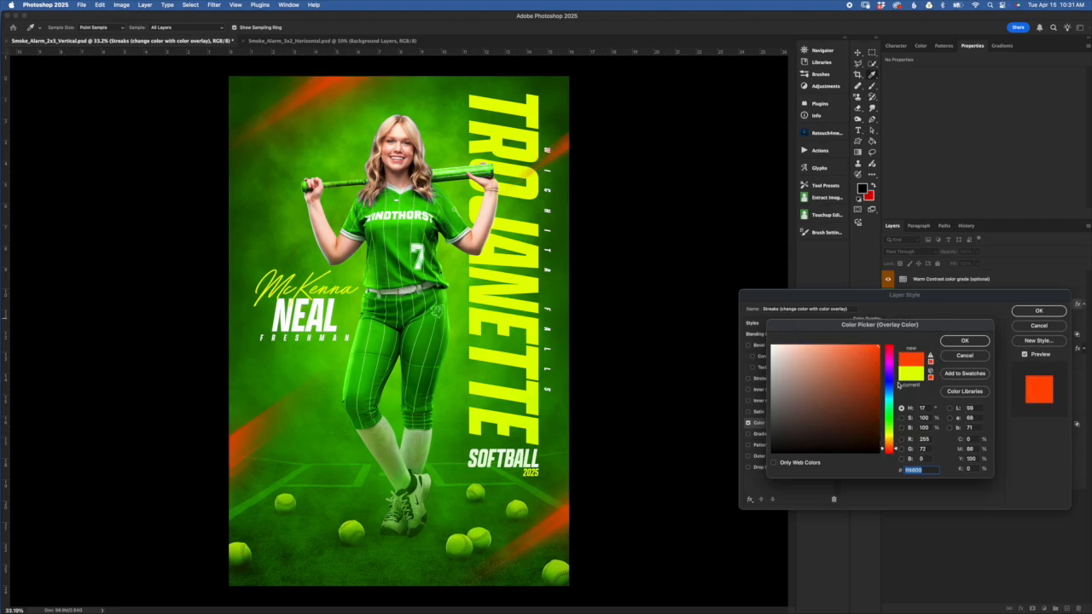
click(973, 358)
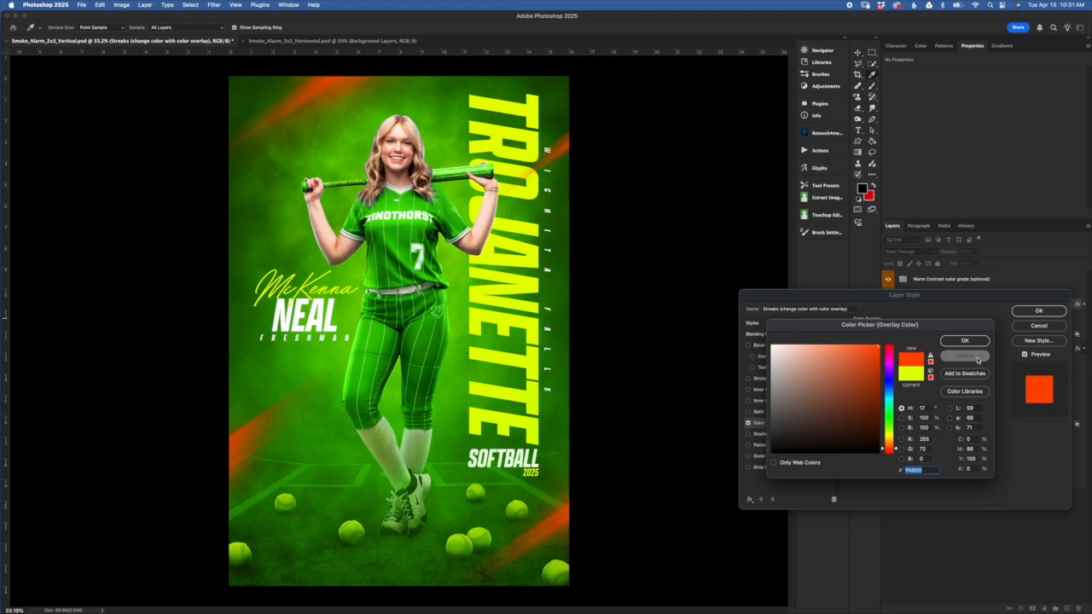
click(1038, 326)
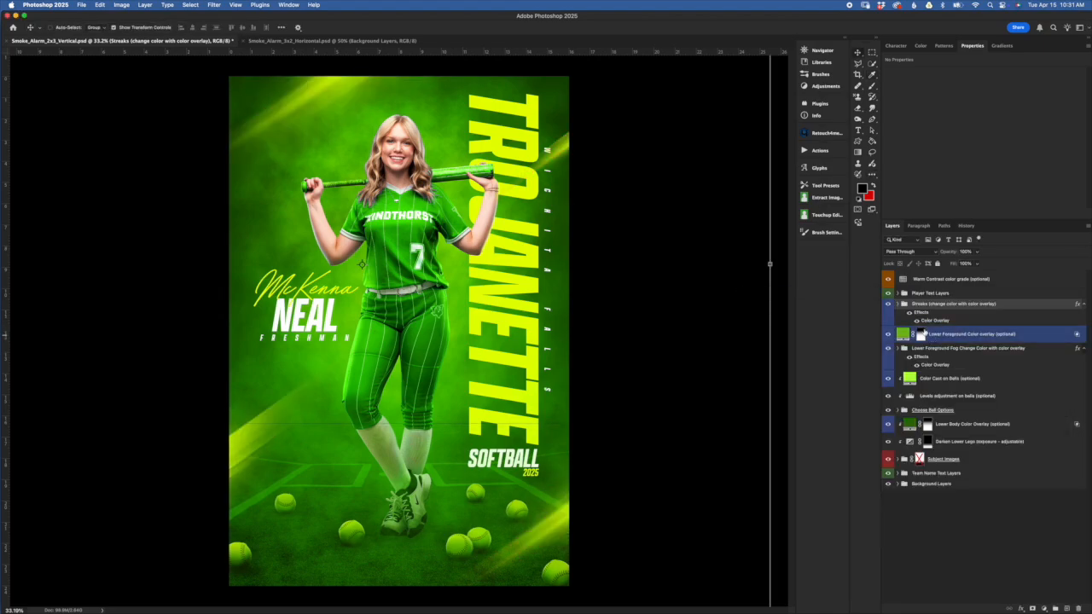
Expand the Streaks group and replace its group-wide Color Overlay with the individual overlays of the Top Left, Top Right, Bottom Left and Bottom Right streaks.
click(902, 304)
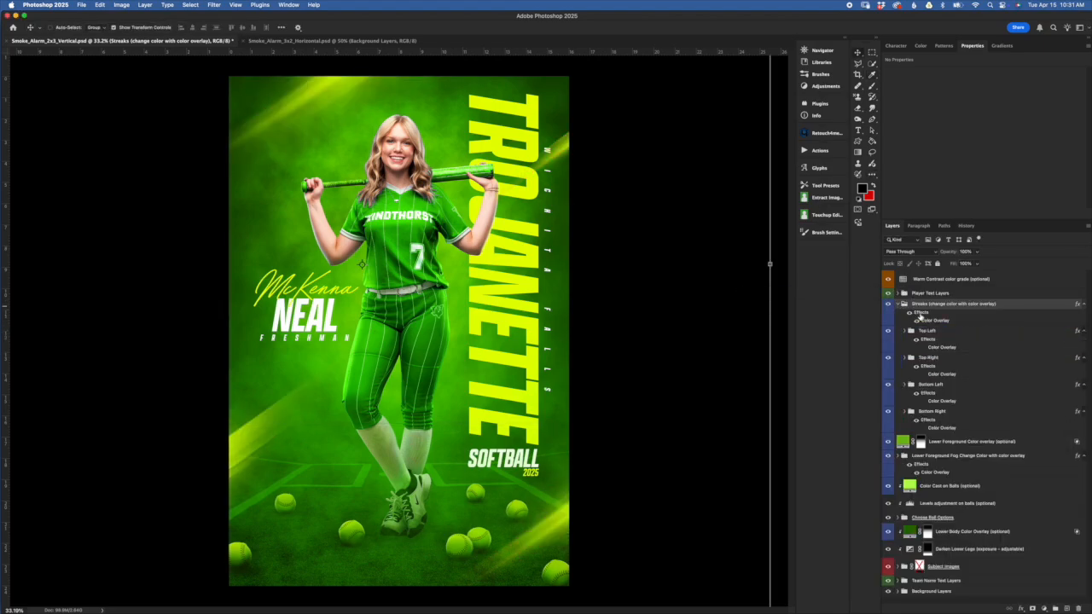
click(916, 321)
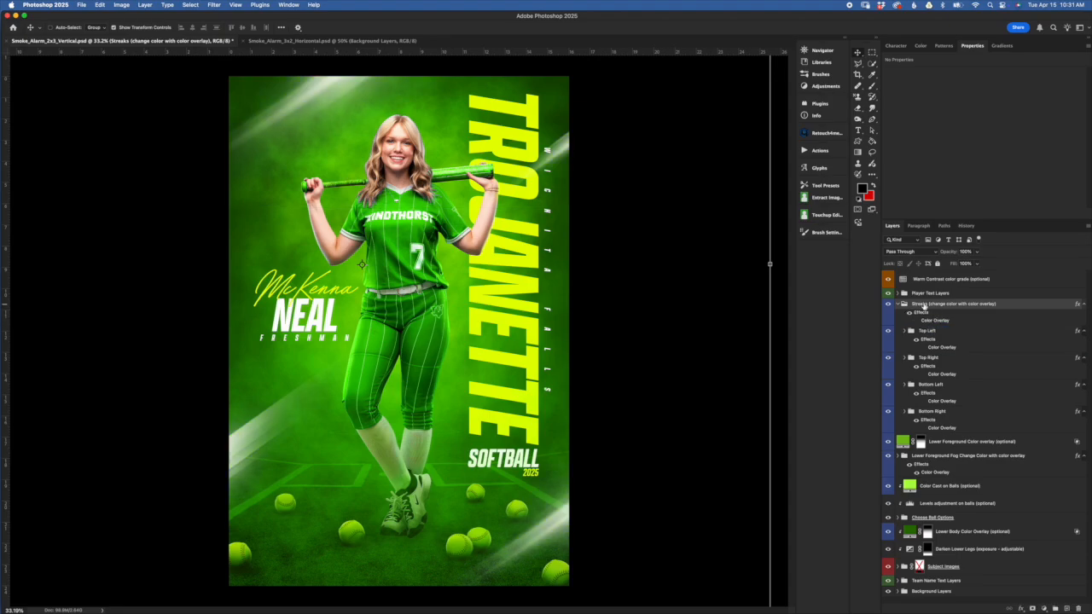
click(936, 331)
click(936, 358)
click(937, 385)
click(936, 412)
Try moving and enlarging the Bottom Right streak group, and discard the transform.
drag(936, 409, 964, 418)
click(980, 445)
click(971, 411)
click(771, 367)
mouse_move(731, 466)
mouse_down()
mouse_move(657, 409)
mouse_move(656, 458)
mouse_move(645, 453)
mouse_move(707, 397)
mouse_move(721, 437)
mouse_up()
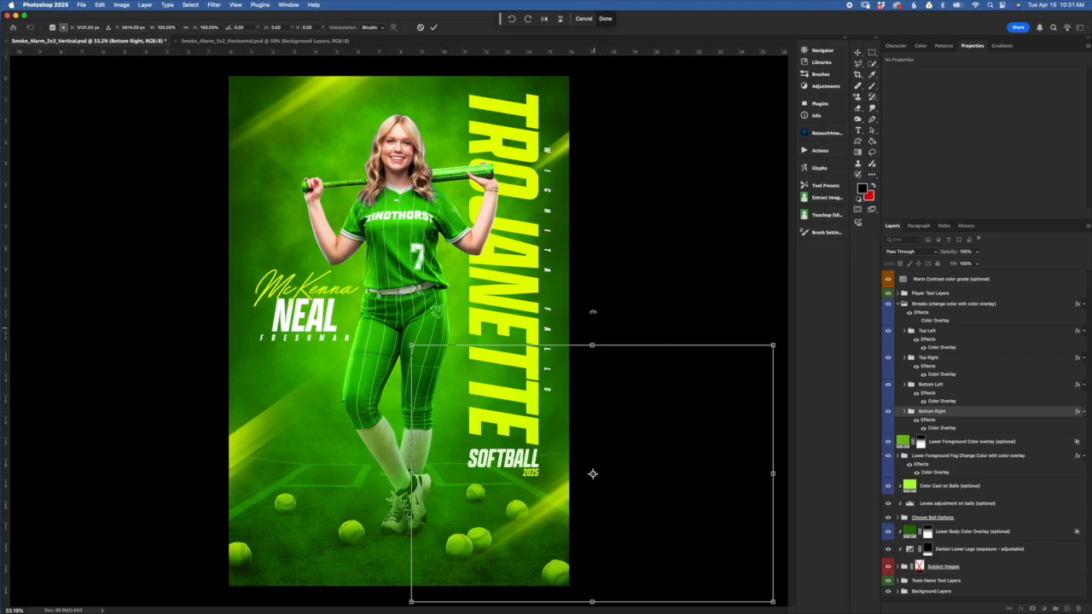
drag(592, 345, 594, 319)
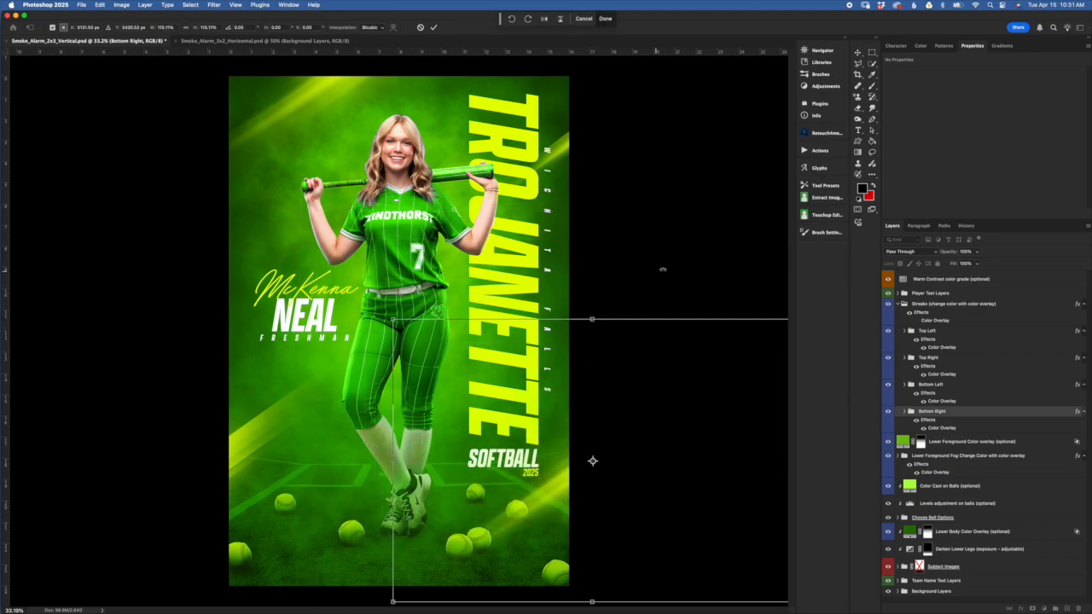
click(420, 28)
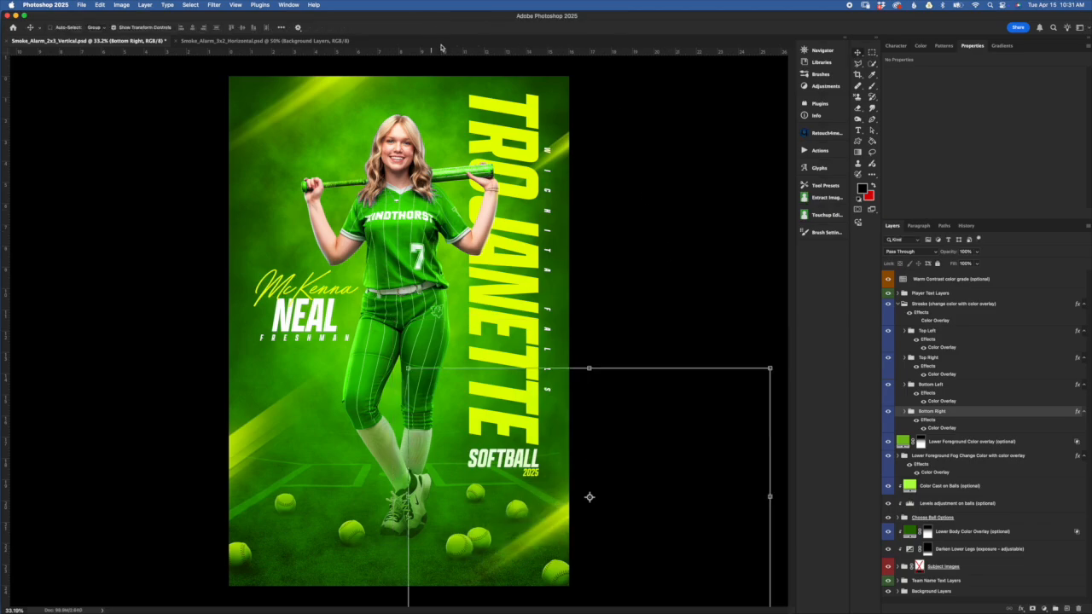
Examine the motion-blurred smart object layer inside the Bottom Right streak group.
click(906, 411)
click(953, 447)
click(952, 444)
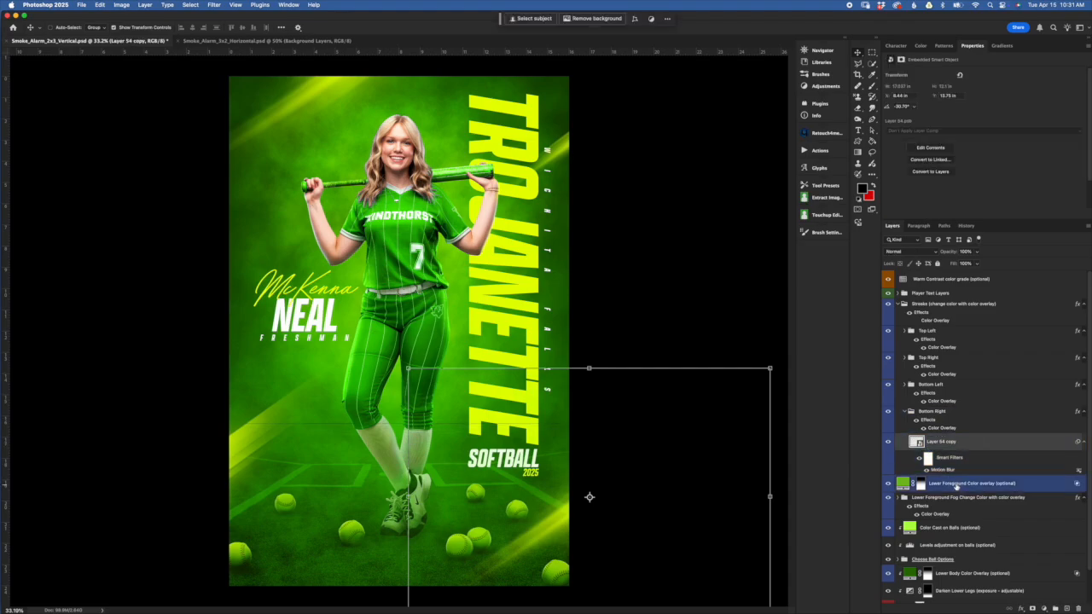
click(907, 413)
Examine the two layers inside the Bottom Left streak group, comparing the streak with and without Layer 55 copy.
click(907, 386)
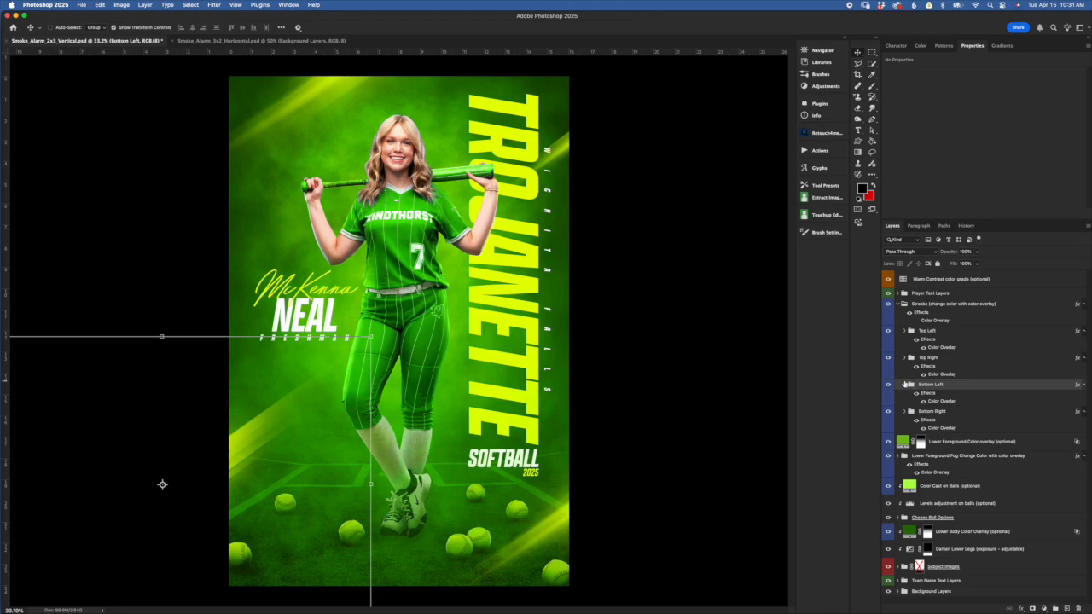
click(905, 386)
click(966, 421)
click(966, 460)
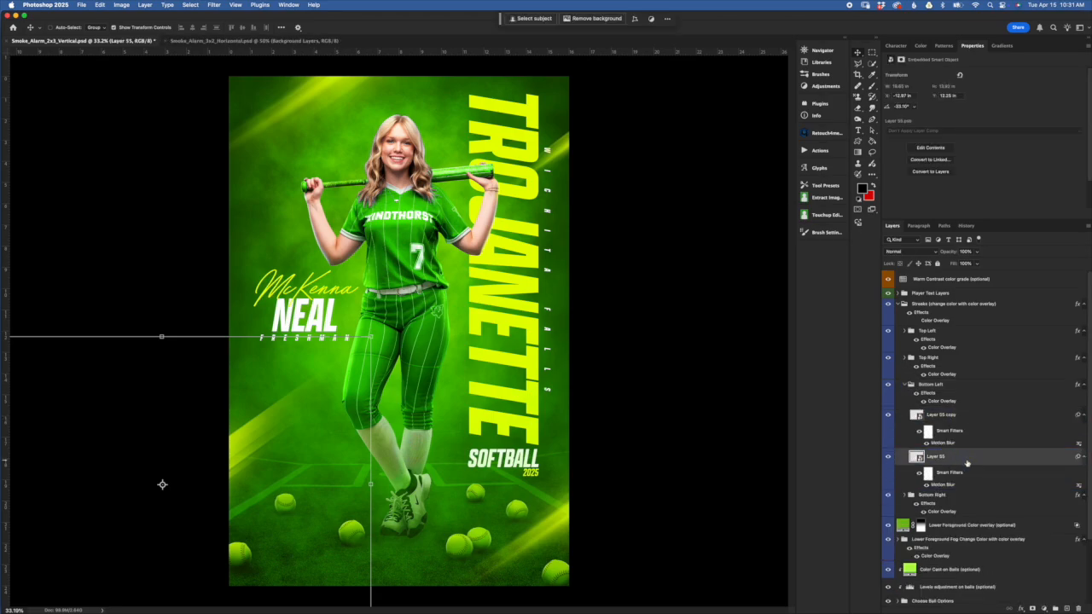
click(888, 416)
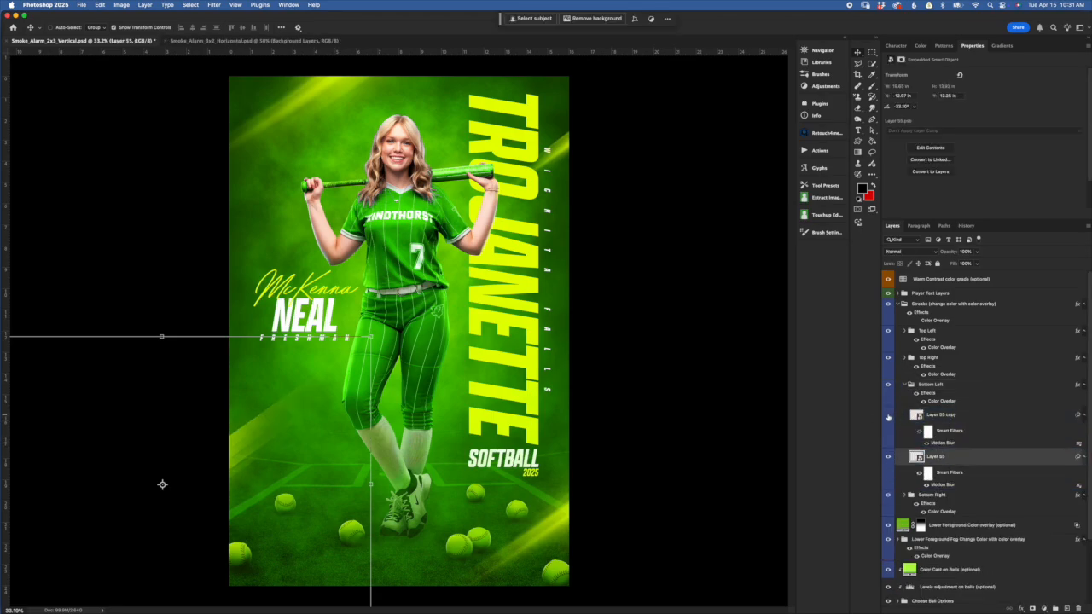
click(888, 416)
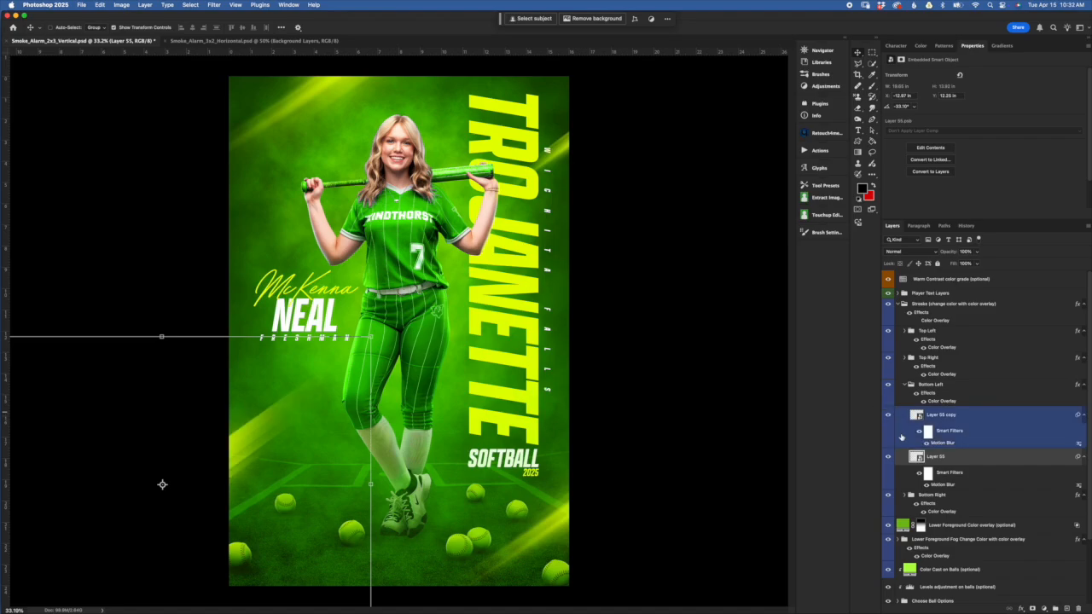
click(889, 418)
click(888, 417)
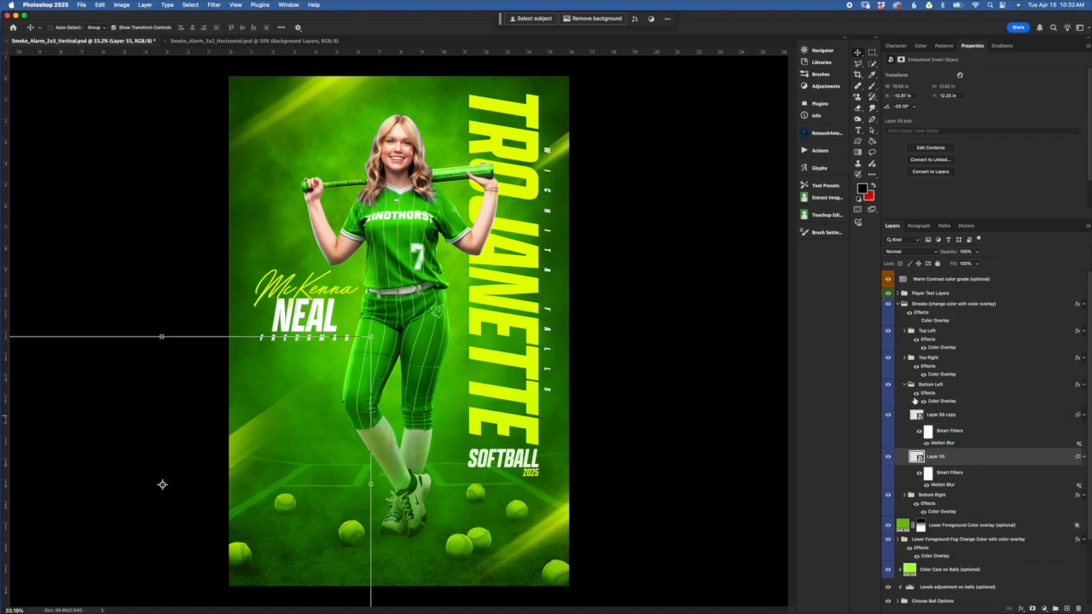
click(905, 388)
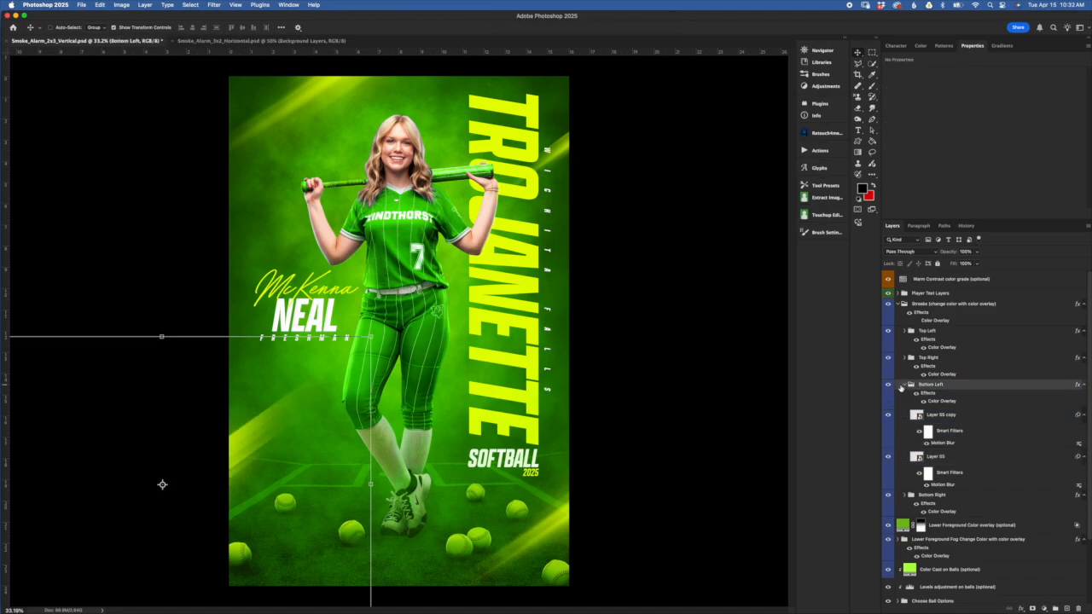
click(902, 386)
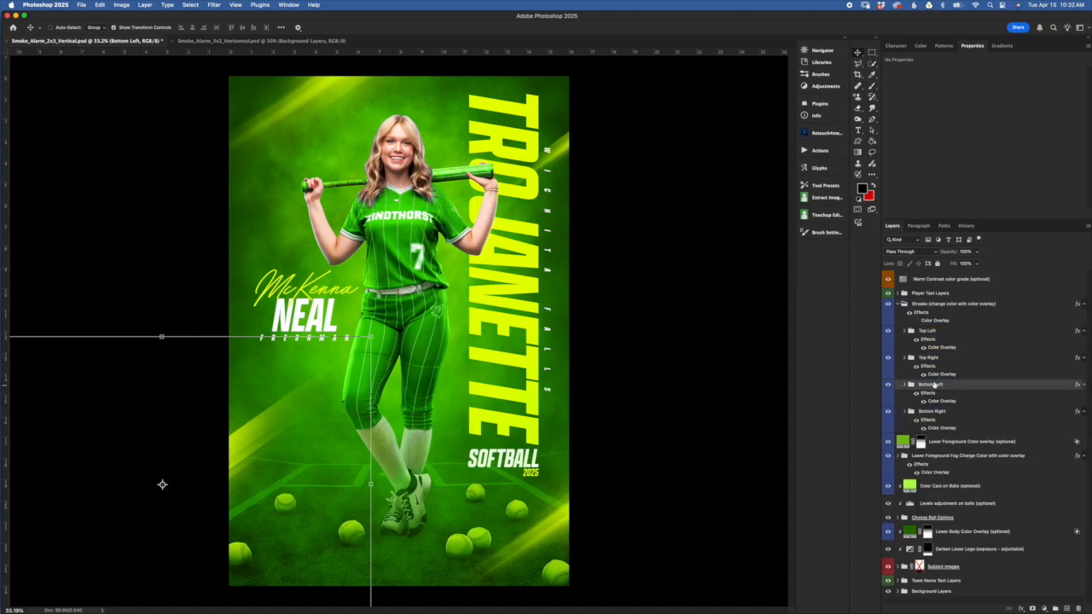
Turn the Streaks group's own Color Overlay back on and collapse the group.
mouse_move(920, 385)
mouse_down()
mouse_move(928, 380)
mouse_move(958, 429)
mouse_move(923, 322)
mouse_move(930, 309)
mouse_move(921, 317)
mouse_move(941, 431)
mouse_move(915, 324)
mouse_up()
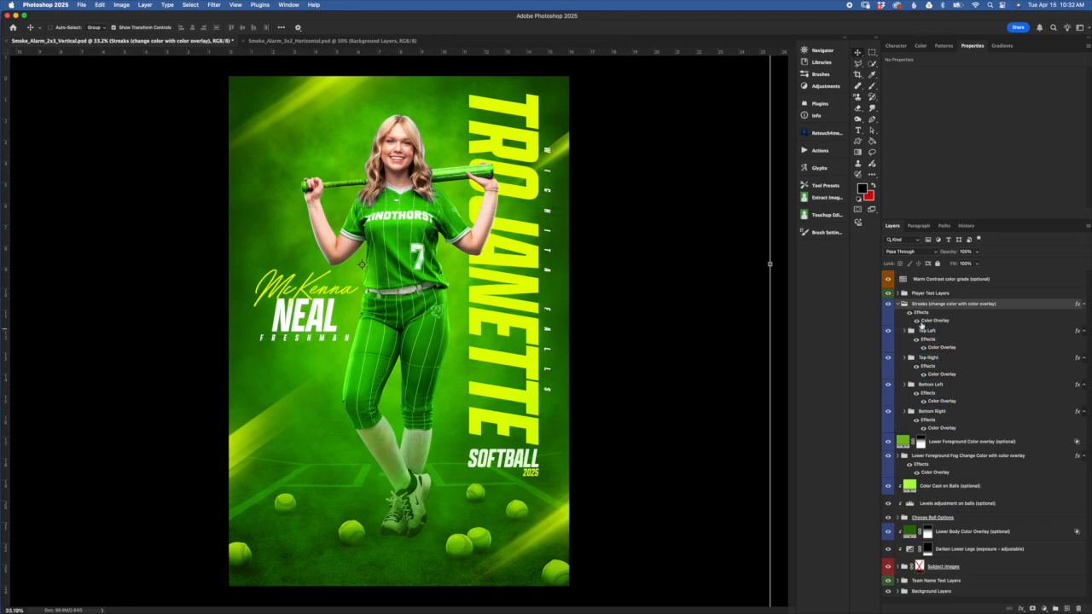
click(897, 304)
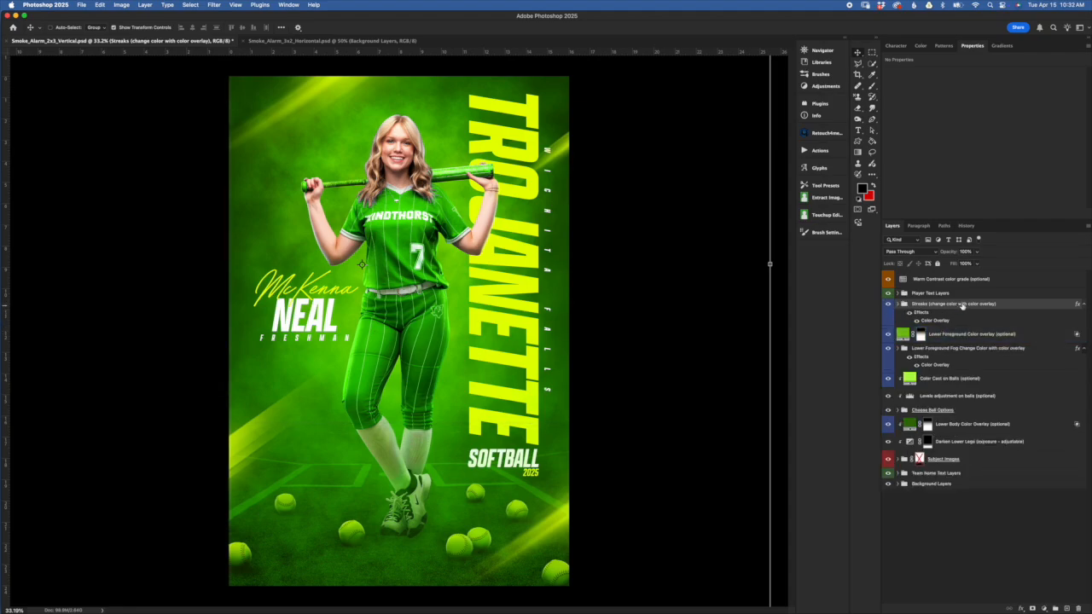
Expand the Player Text Layers group and check the character settings and font of the commercial-license First Name layer.
click(969, 294)
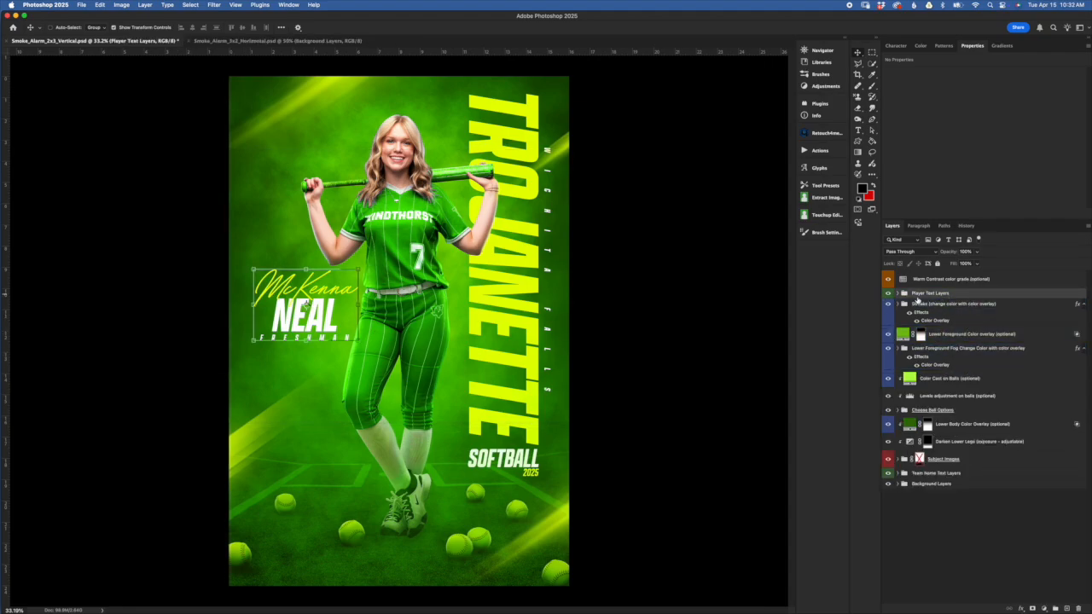
click(898, 294)
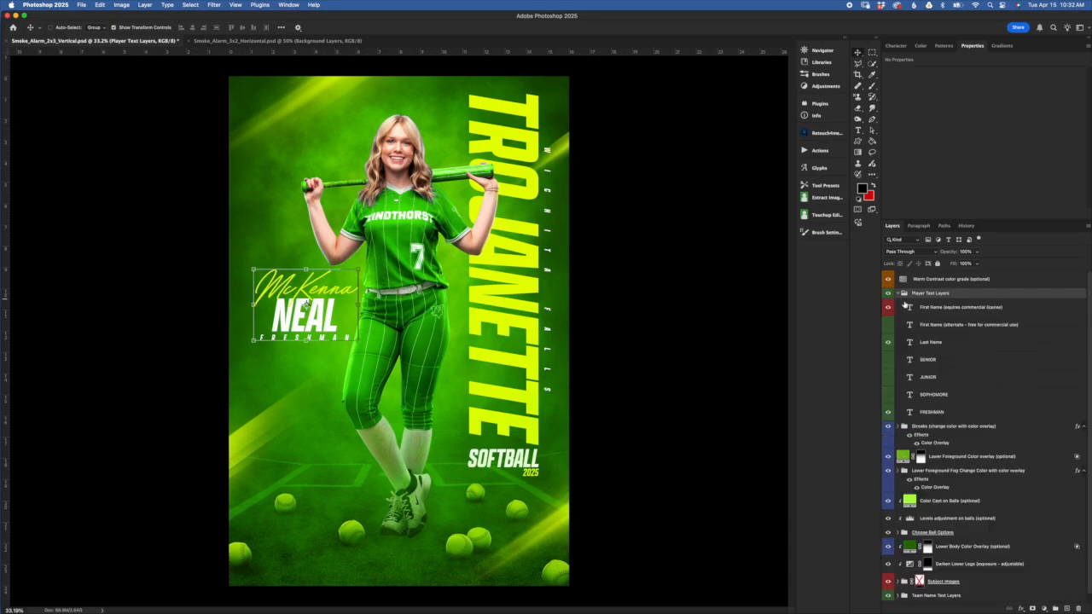
click(988, 311)
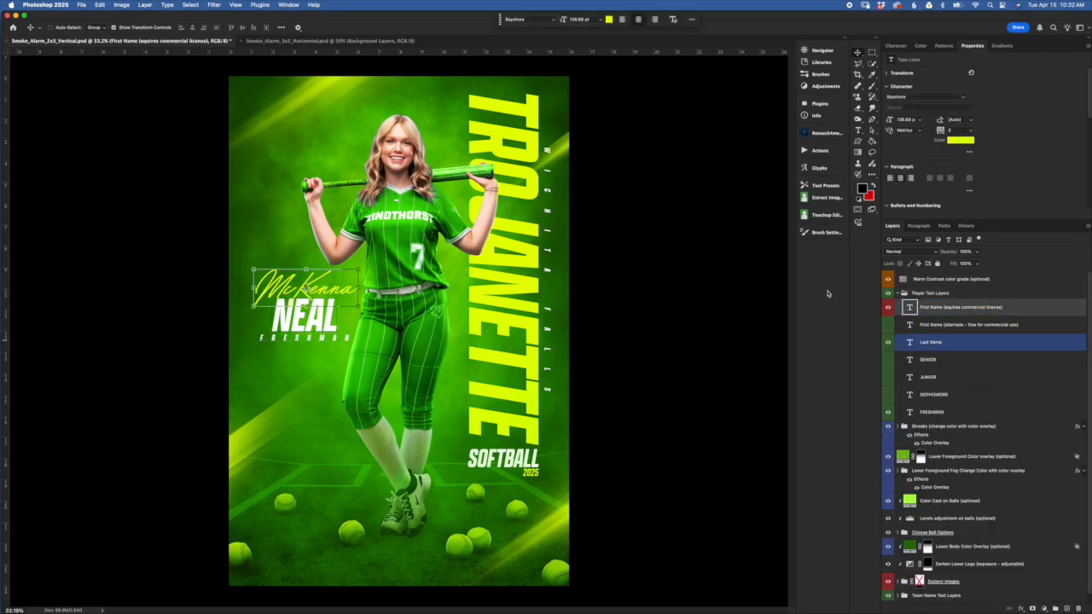
click(904, 47)
click(912, 61)
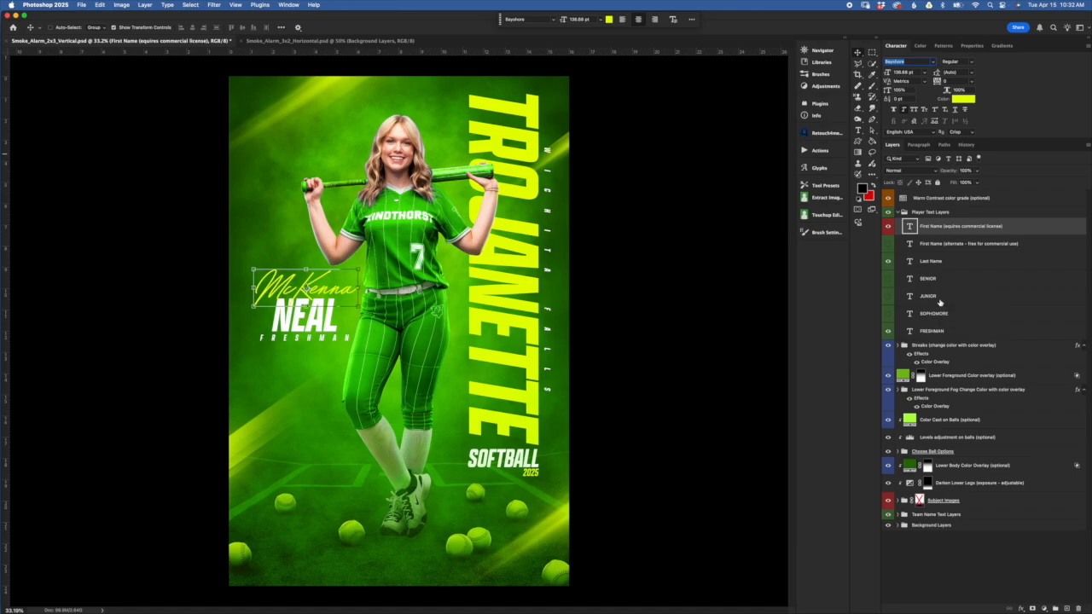
Try the free-for-commercial-use alternate First Name layer in place of the commercial-license one, and restore the commercial-license version.
click(888, 226)
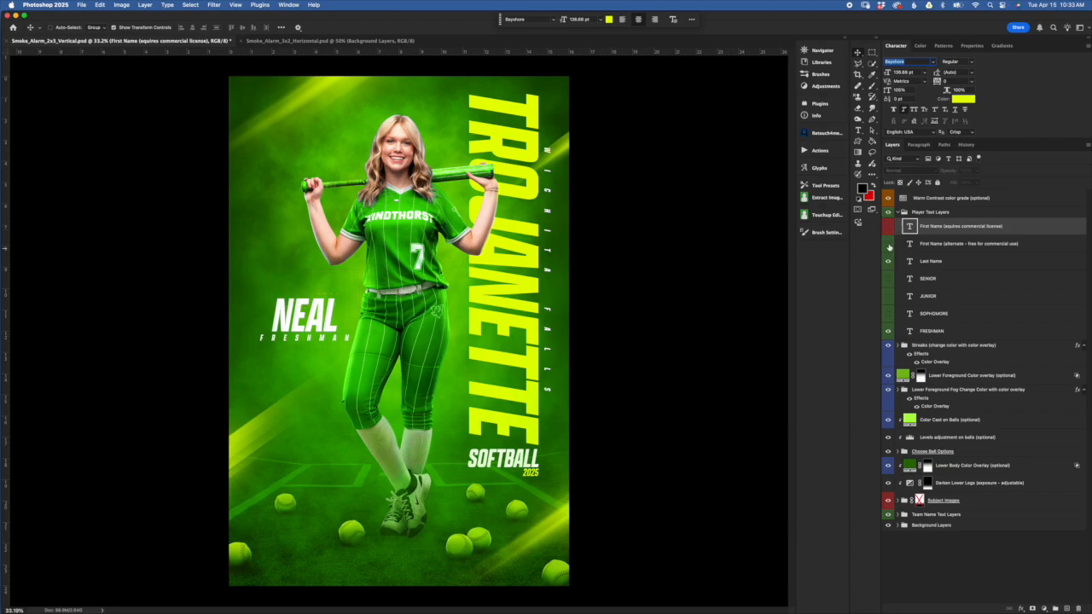
click(888, 245)
click(907, 249)
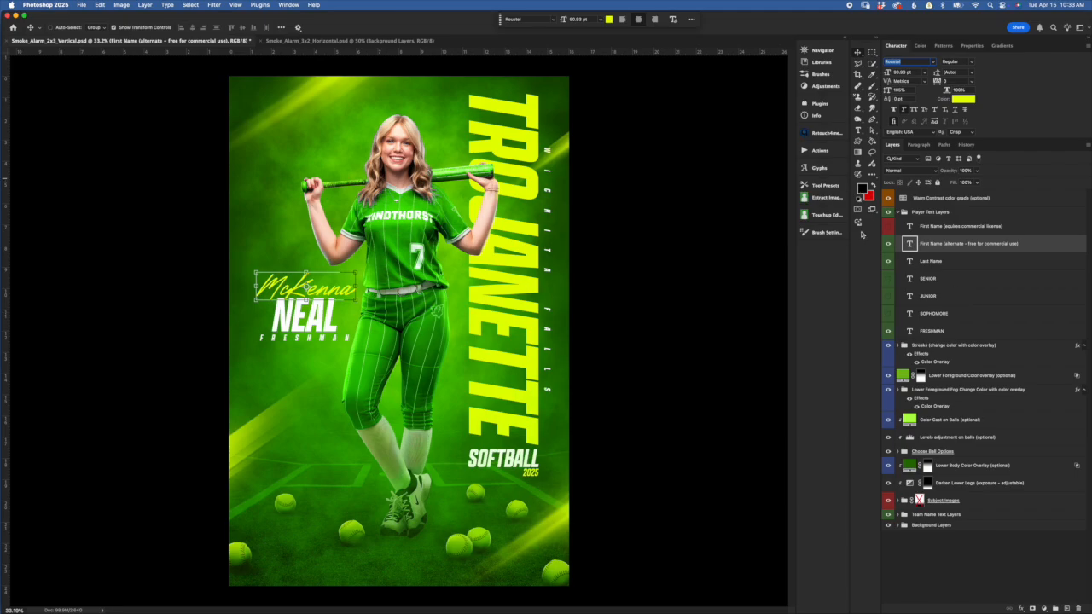
click(888, 243)
click(887, 226)
click(926, 226)
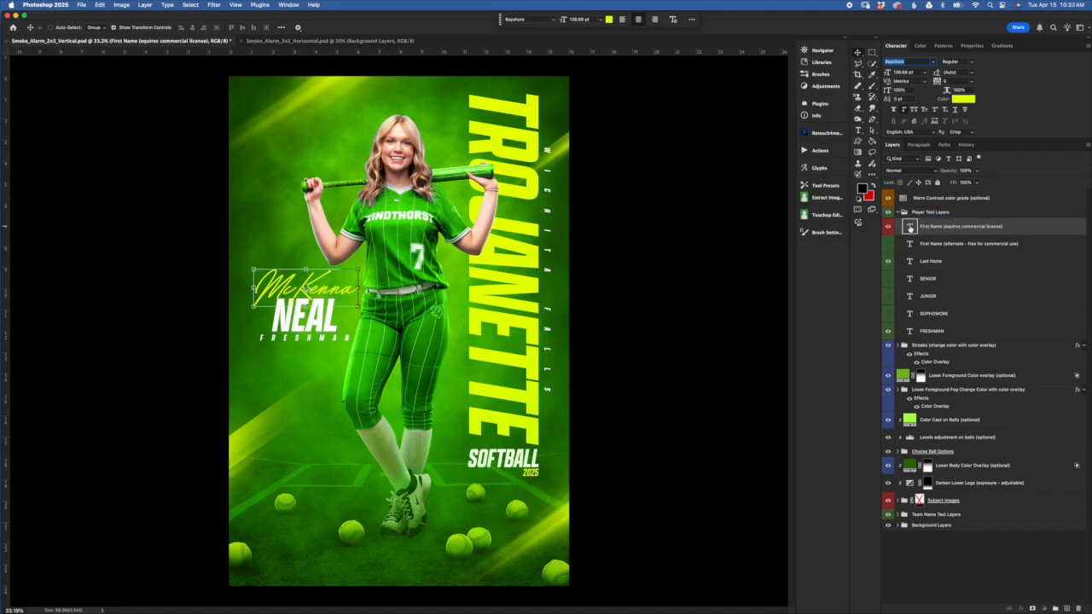
Try a different first name in the commercial-license First Name text layer, and undo the change.
double_click(909, 226)
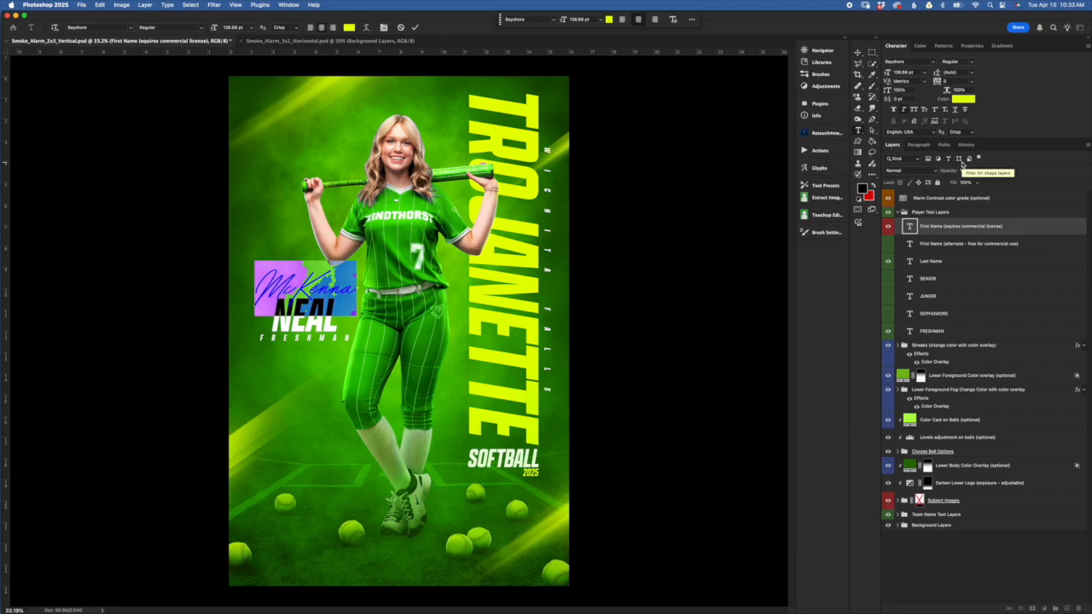
text(EM)
key(BackSpace)
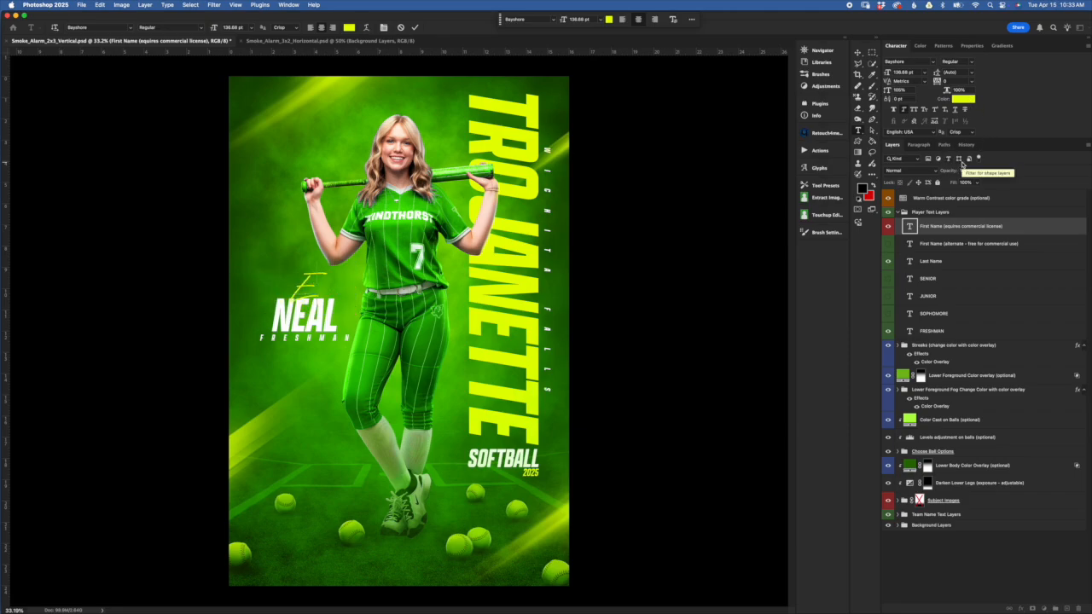
text(mi)
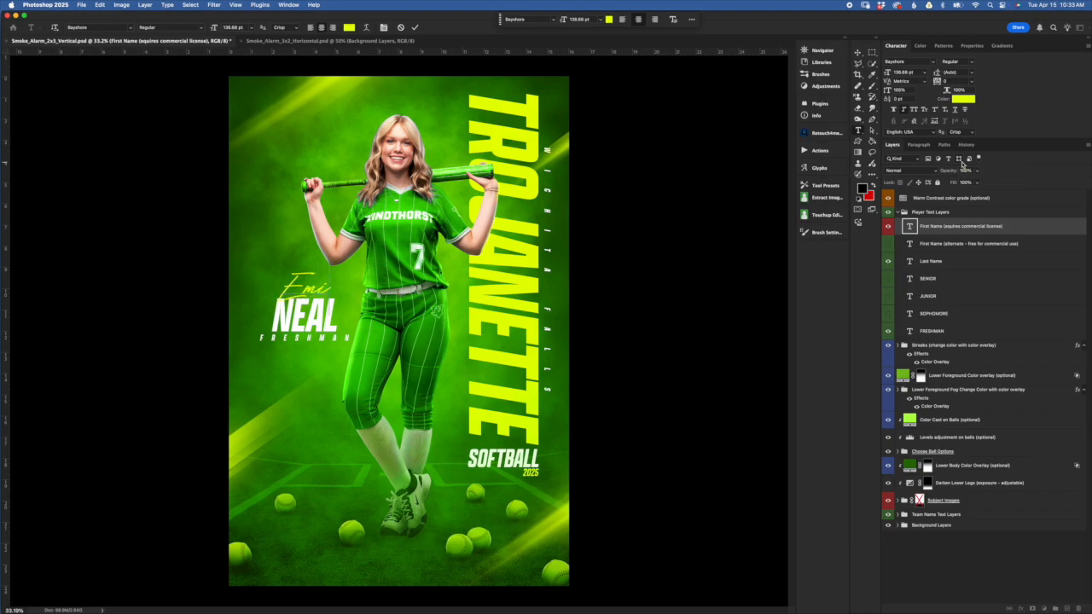
text(ly)
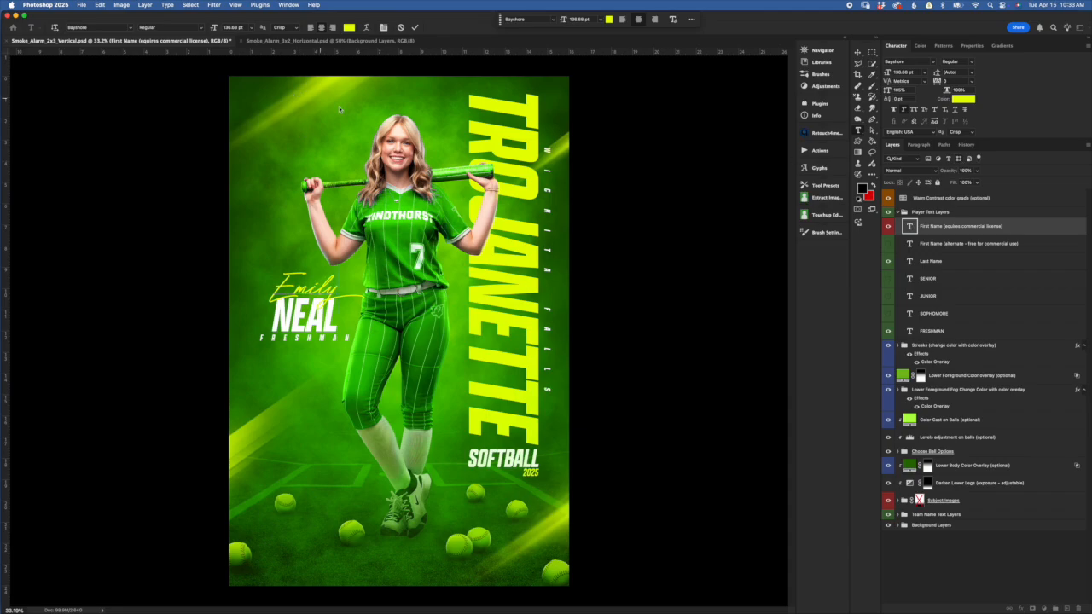
click(415, 27)
key(v)
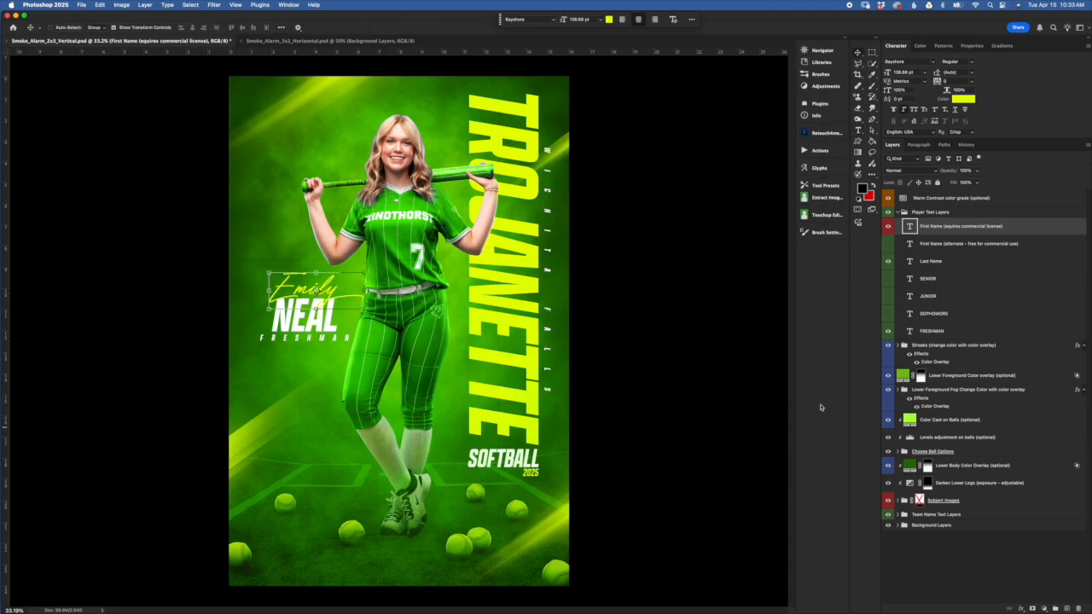
key(super+z)
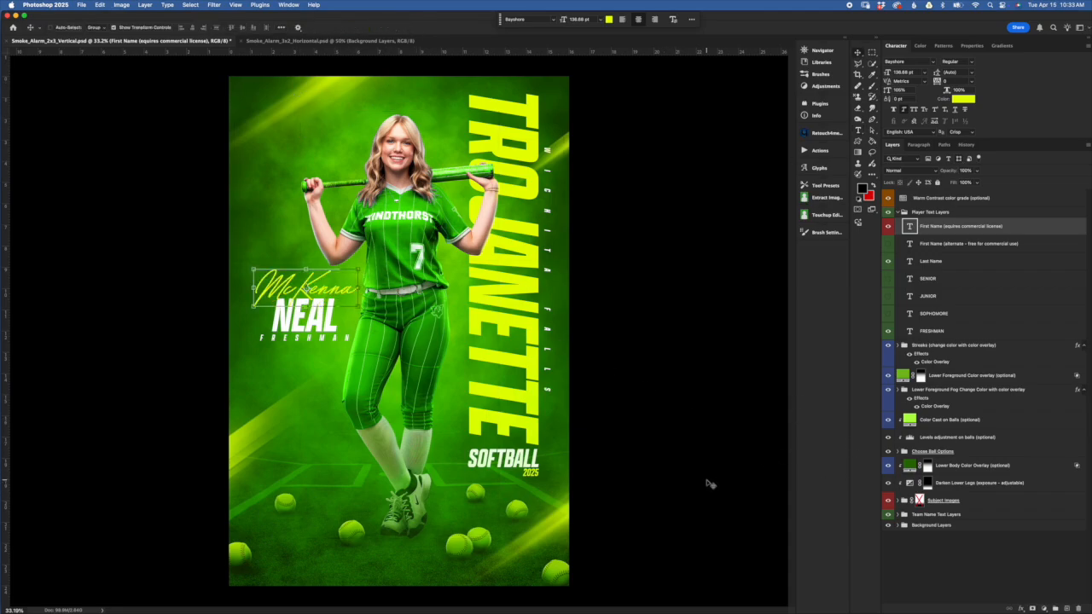
Review the alternate First Name, Last Name, SENIOR, JUNIOR, SOPHOMORE and FRESHMAN text layers one after another.
click(965, 247)
click(966, 262)
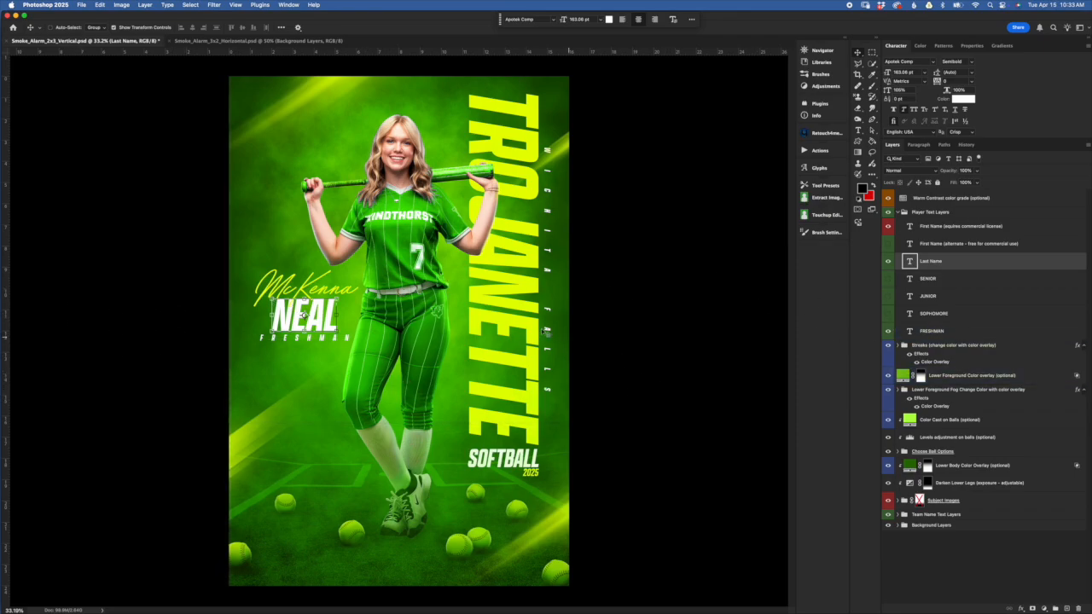
click(955, 281)
click(942, 300)
click(951, 316)
click(951, 335)
Try the SOPHOMORE, JUNIOR and SENIOR labels in place of FRESHMAN under the player's name, and restore FRESHMAN.
click(889, 332)
click(888, 315)
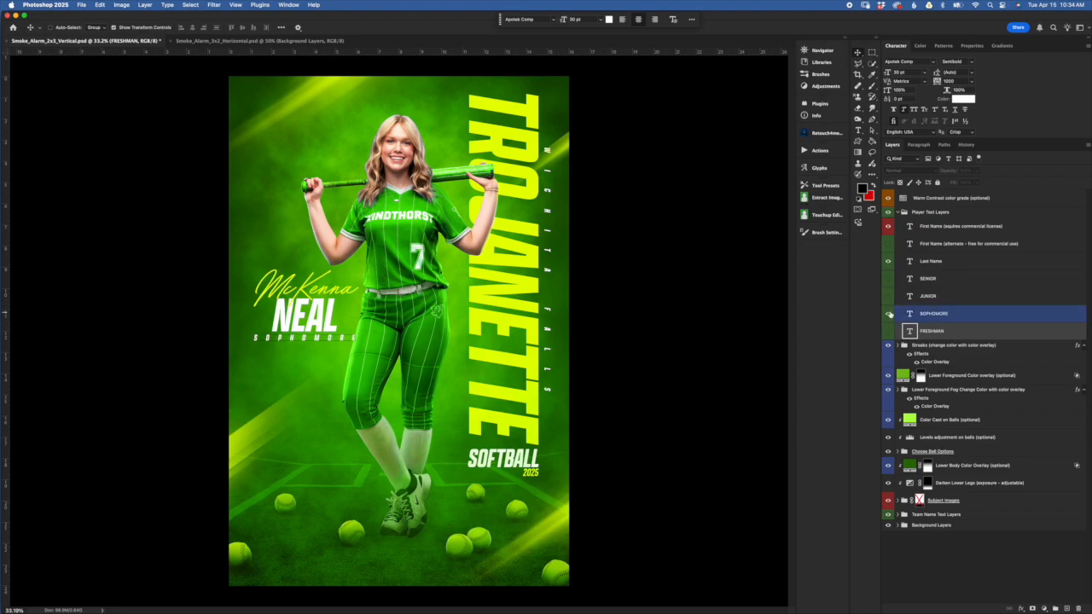
click(889, 314)
click(888, 297)
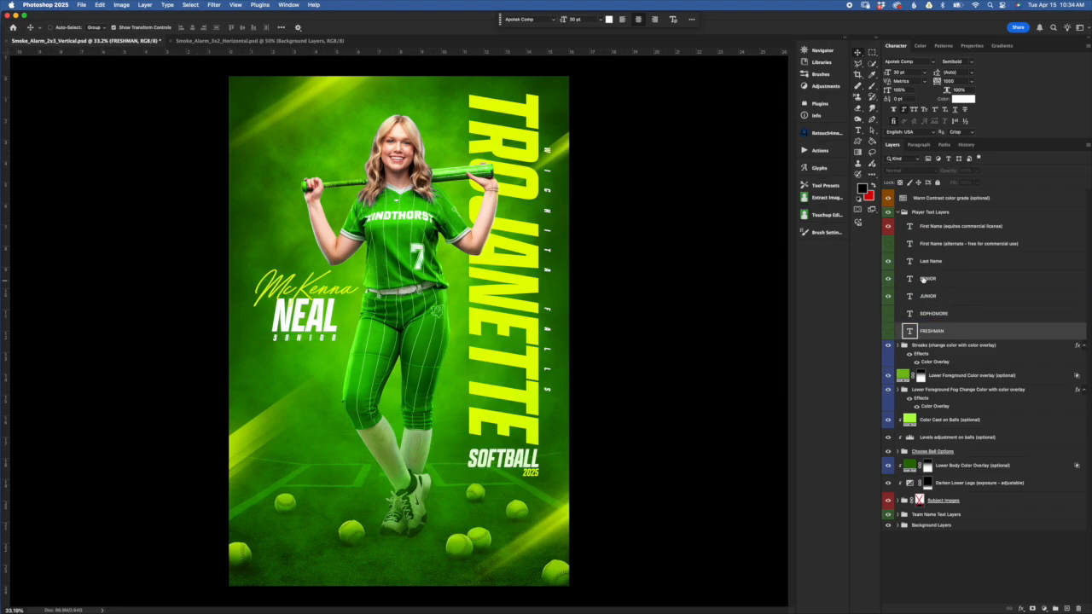
click(889, 297)
click(889, 279)
click(888, 296)
click(889, 296)
click(889, 331)
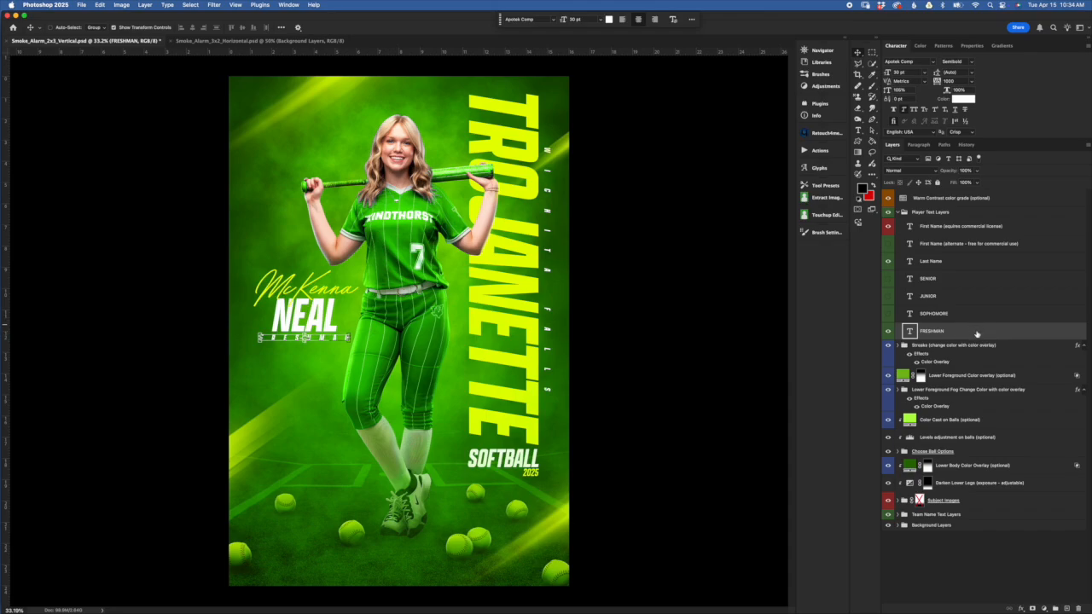
Collapse the Player Text Layers group and select the Warm Contrast color grade (optional) layer.
click(927, 256)
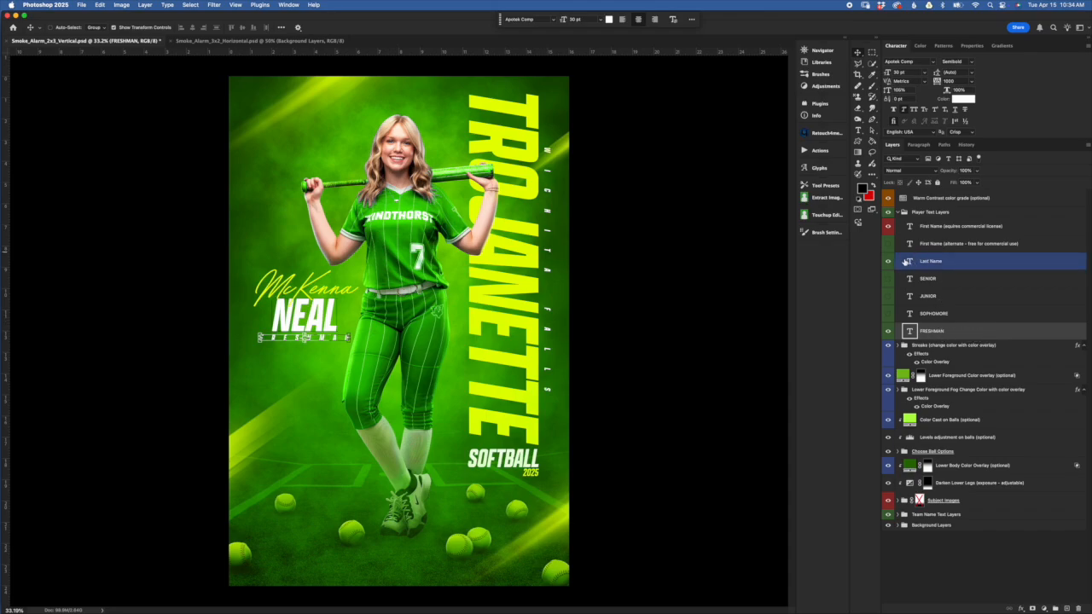
click(909, 227)
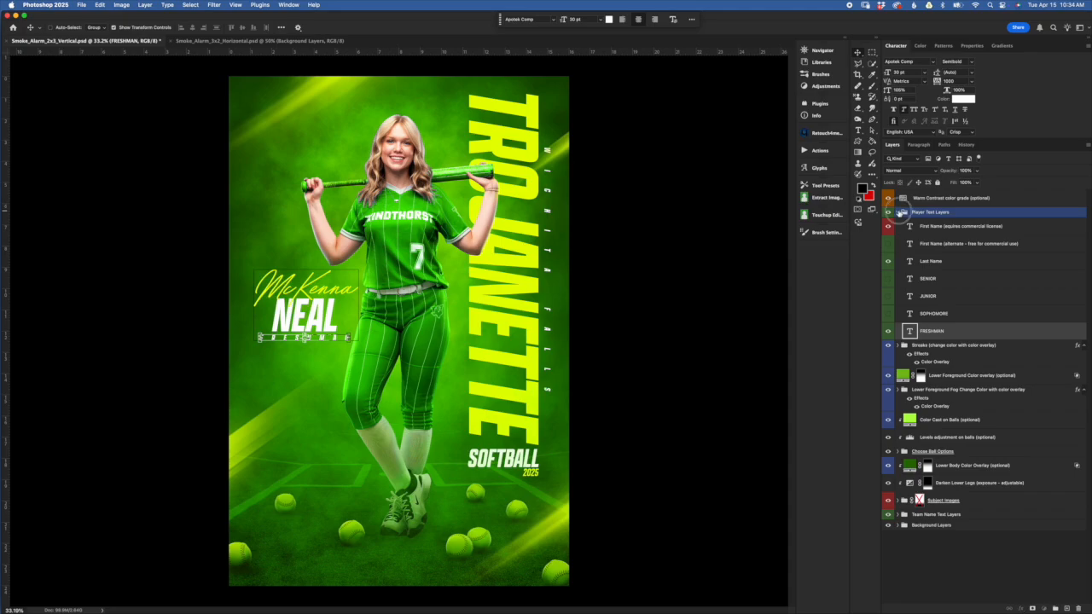
click(904, 211)
click(927, 214)
click(947, 198)
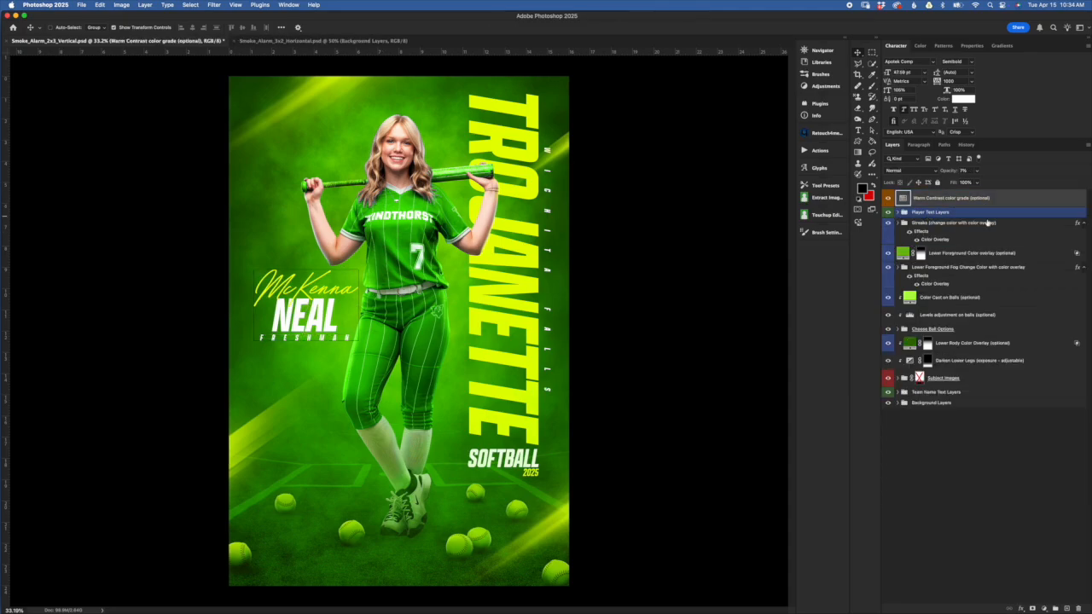
click(929, 212)
click(929, 198)
click(930, 212)
click(931, 198)
Compare the design with and without the Warm Contrast color grade adjustment, leaving the layer visible.
click(888, 198)
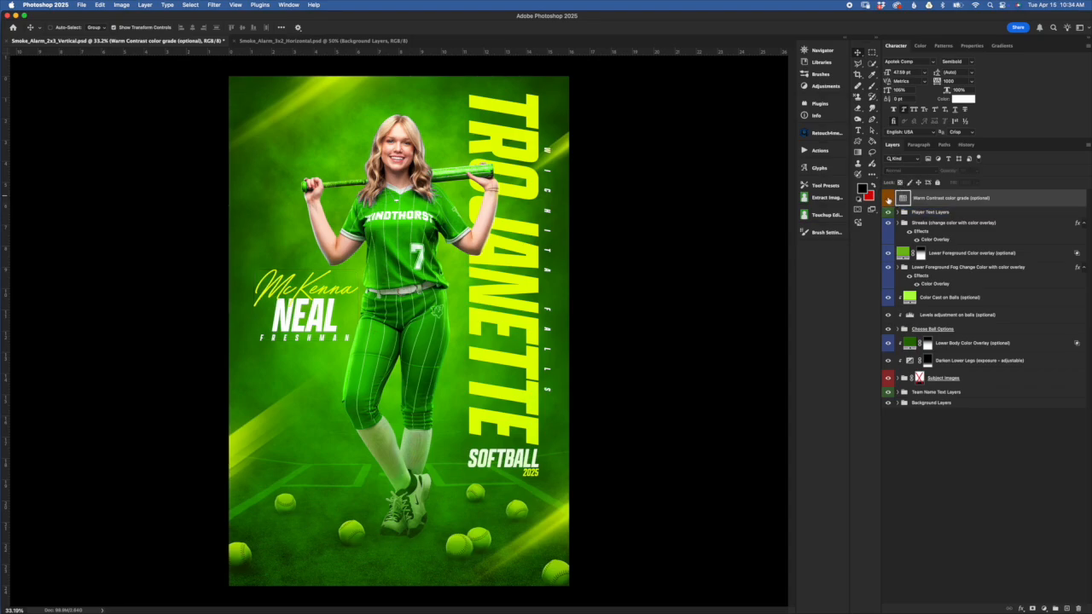
click(889, 198)
click(889, 198)
click(888, 198)
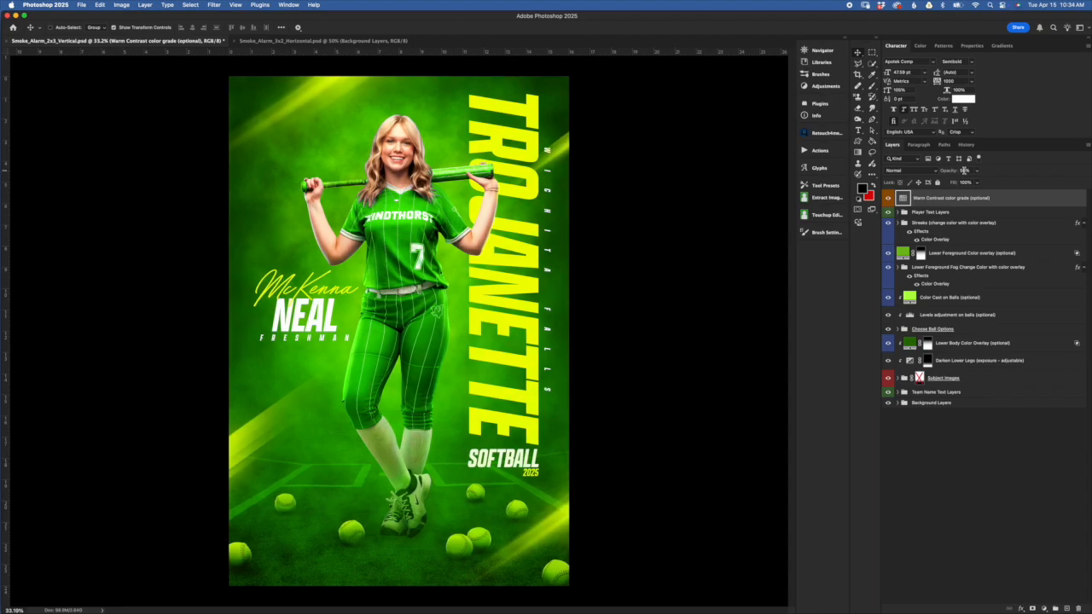
Compare the design with and without the Warm Contrast color grade, and lower that layer's opacity to 56%.
click(889, 198)
click(889, 198)
click(889, 198)
click(889, 199)
drag(949, 171, 908, 189)
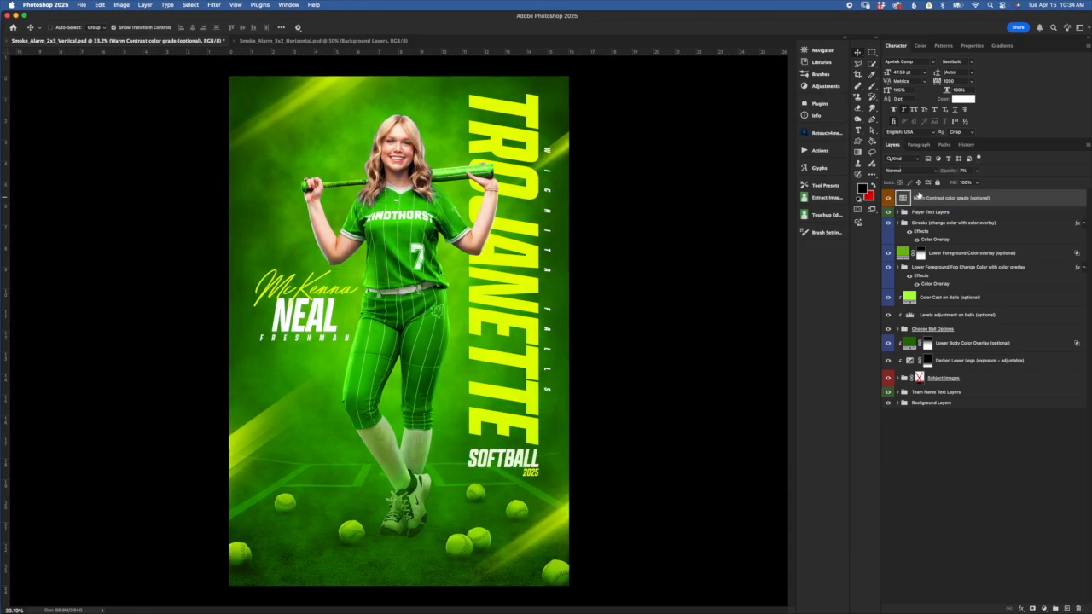
Revert the vertical document to its originally opened history snapshot and compare the blue design with and without the Warm Contrast color grade.
click(966, 144)
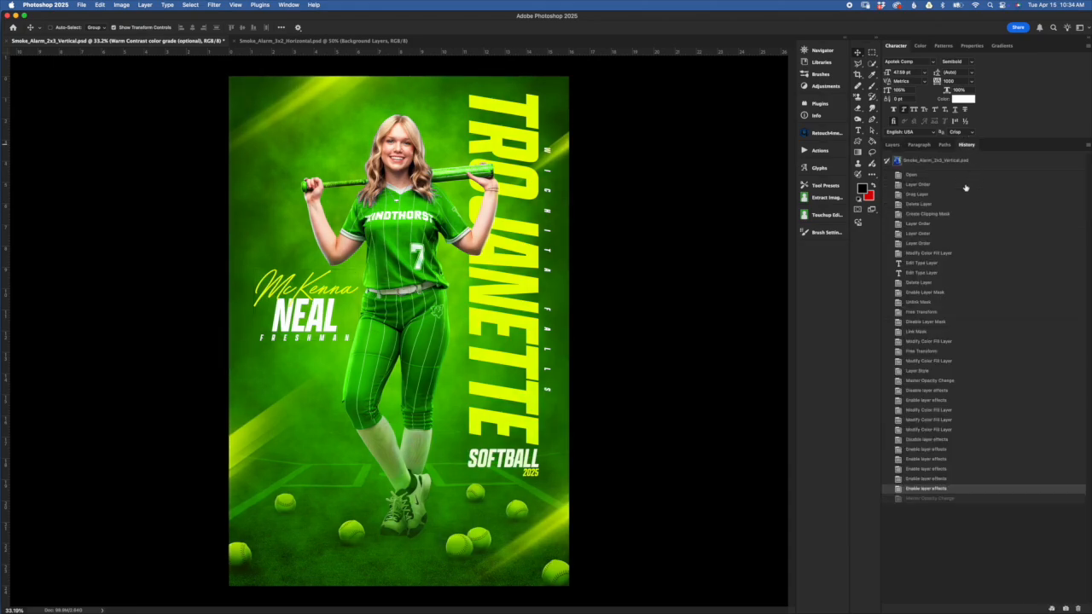
click(925, 161)
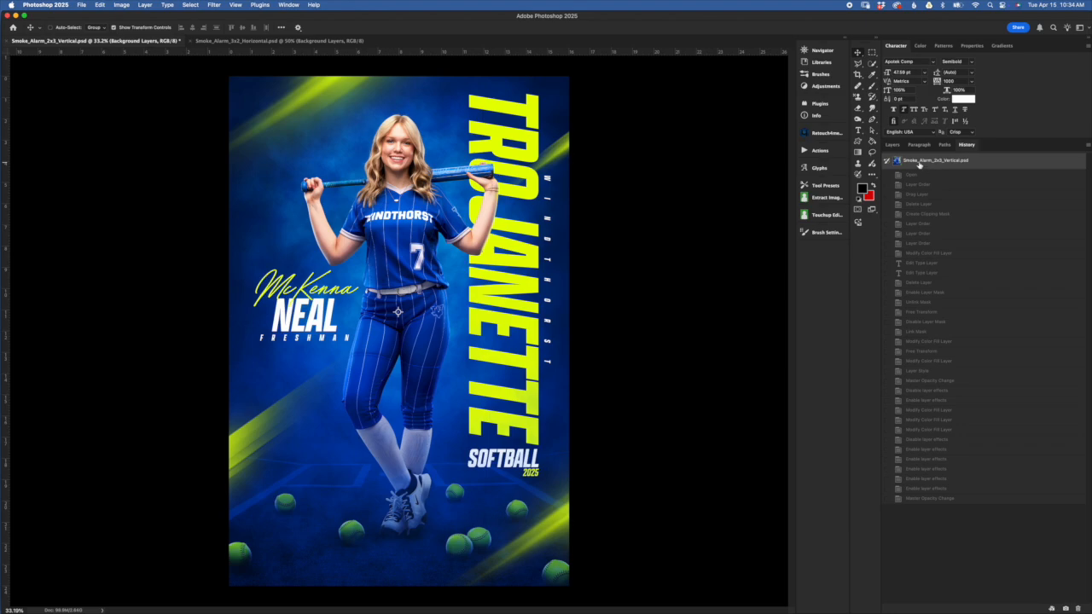
click(893, 145)
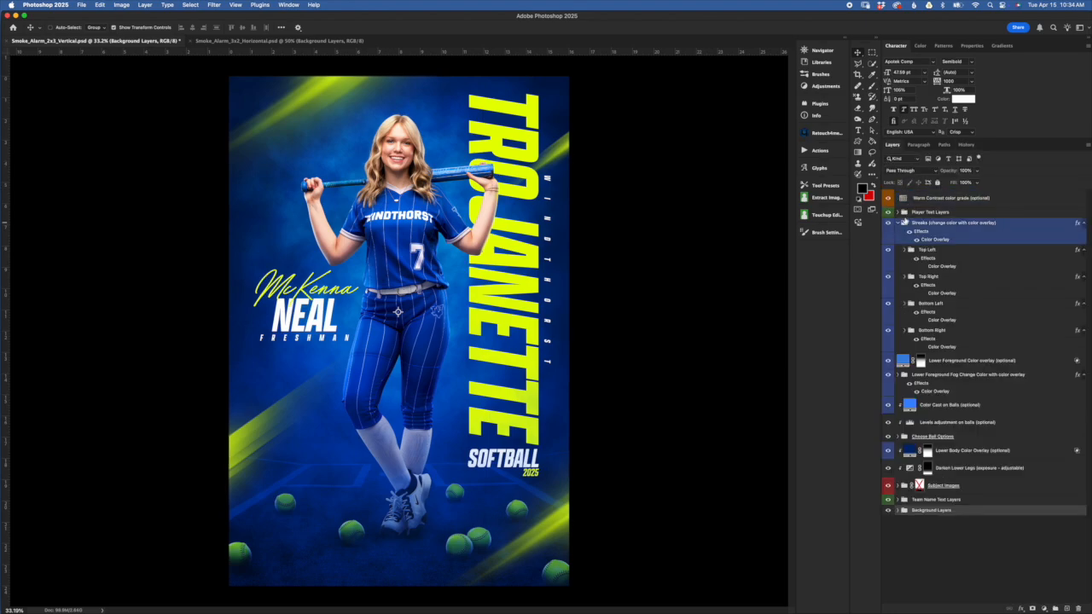
click(888, 198)
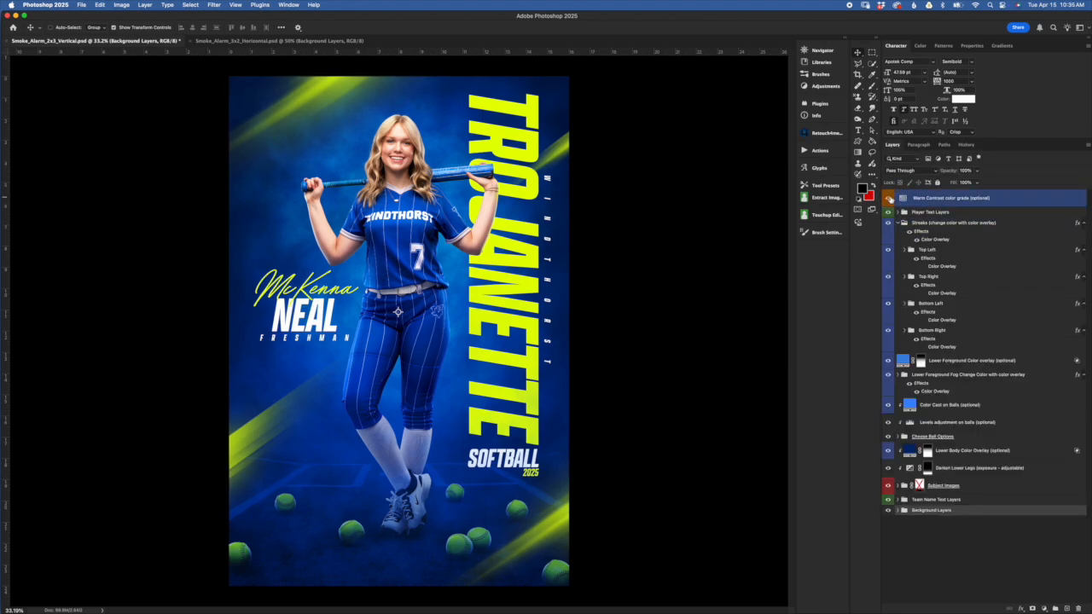
click(888, 199)
click(887, 200)
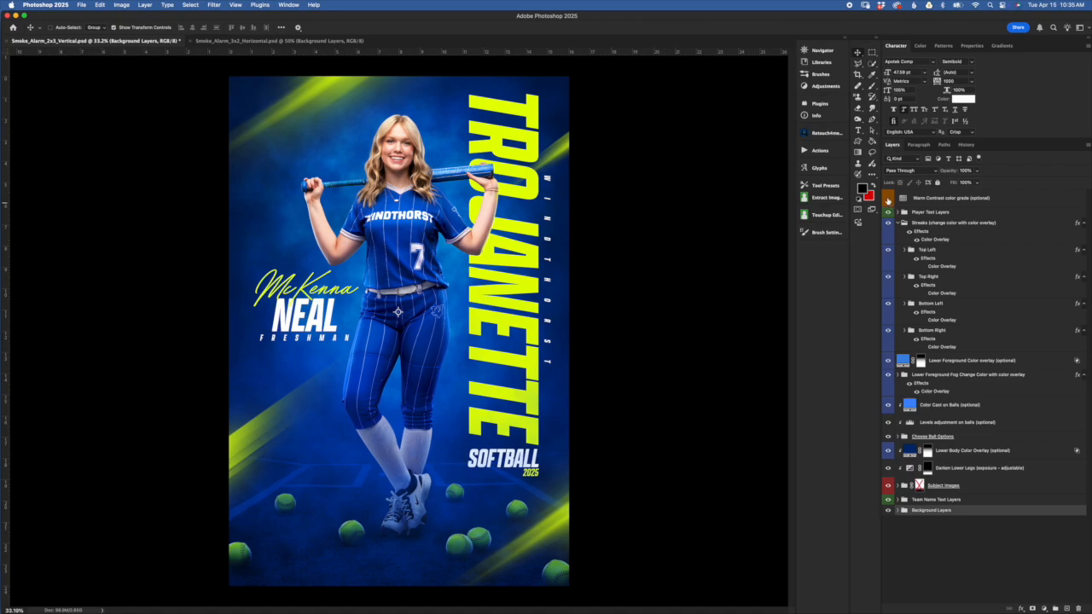
Restore the green design from the latest Master Opacity Change history state and return to the layer list.
click(966, 145)
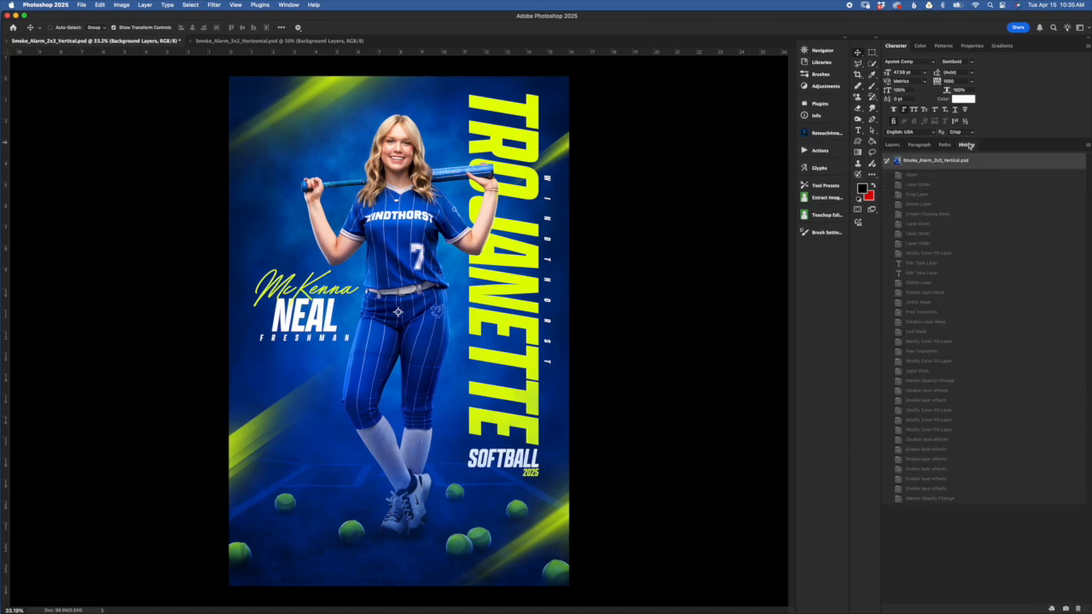
click(930, 499)
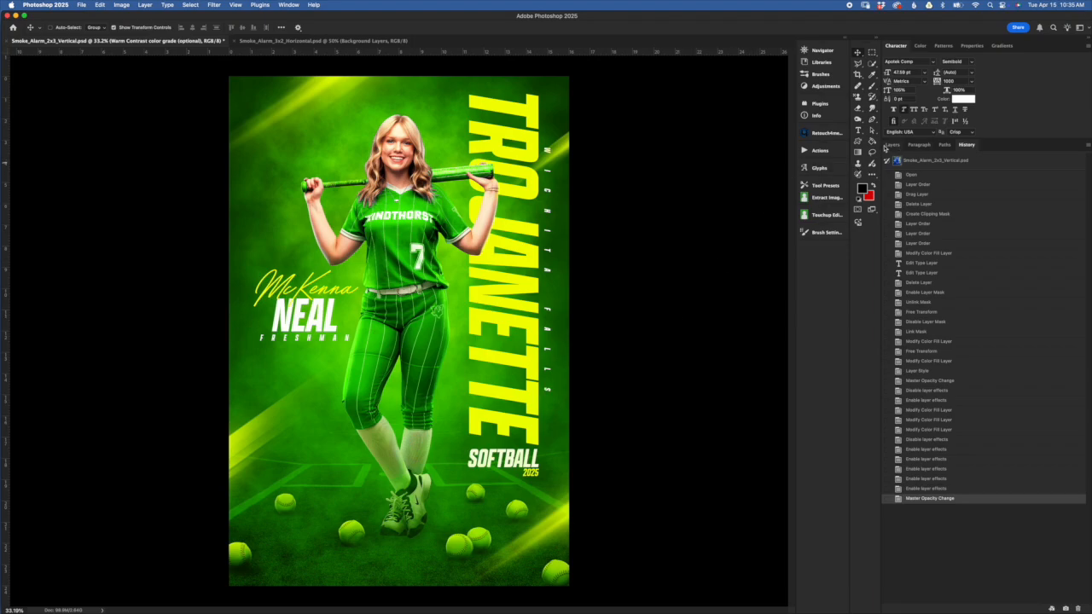
click(892, 145)
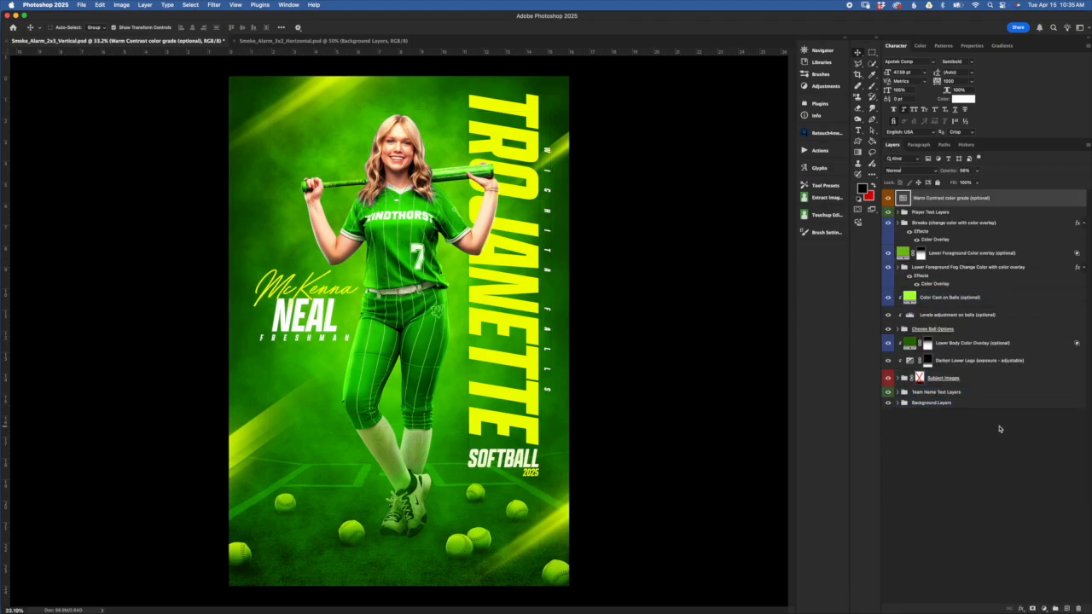
Switch to the Smoke_Alarm_3x2_Horizontal.psd document and expand its Background Layers group.
click(972, 403)
click(953, 392)
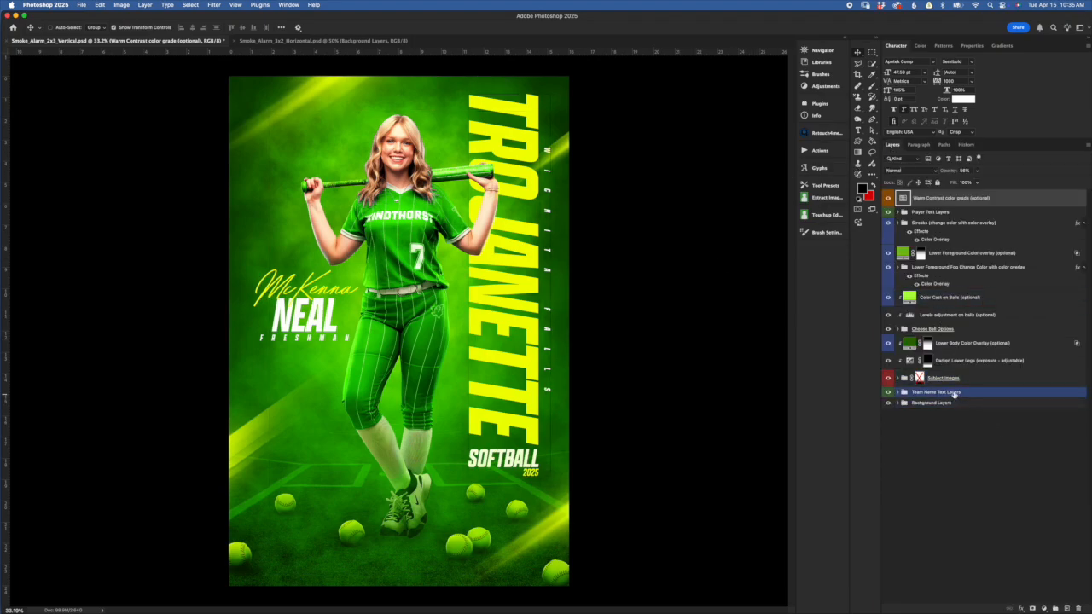
click(944, 379)
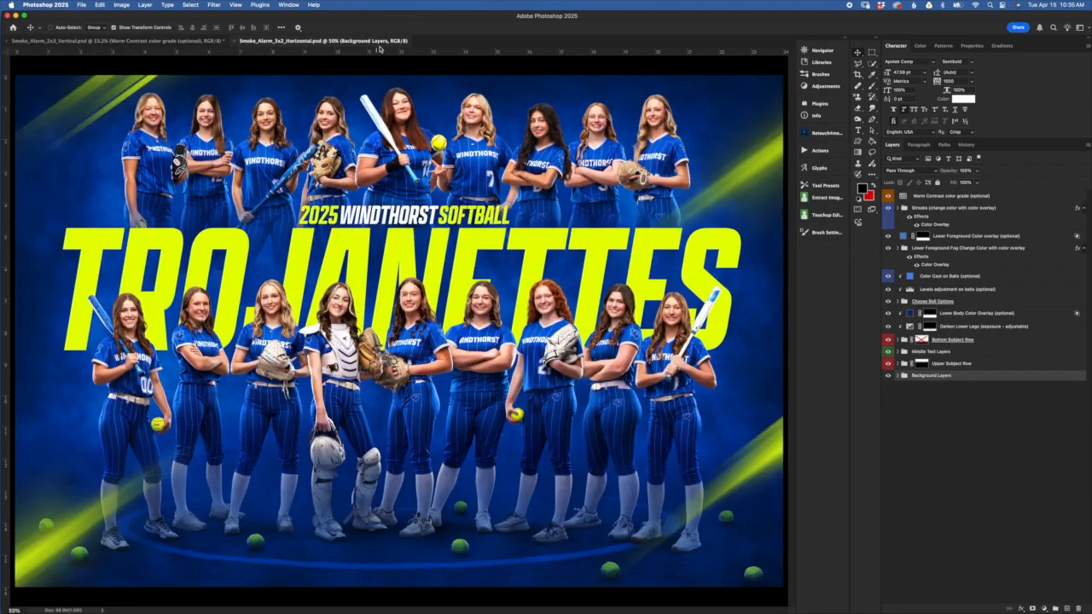
click(383, 40)
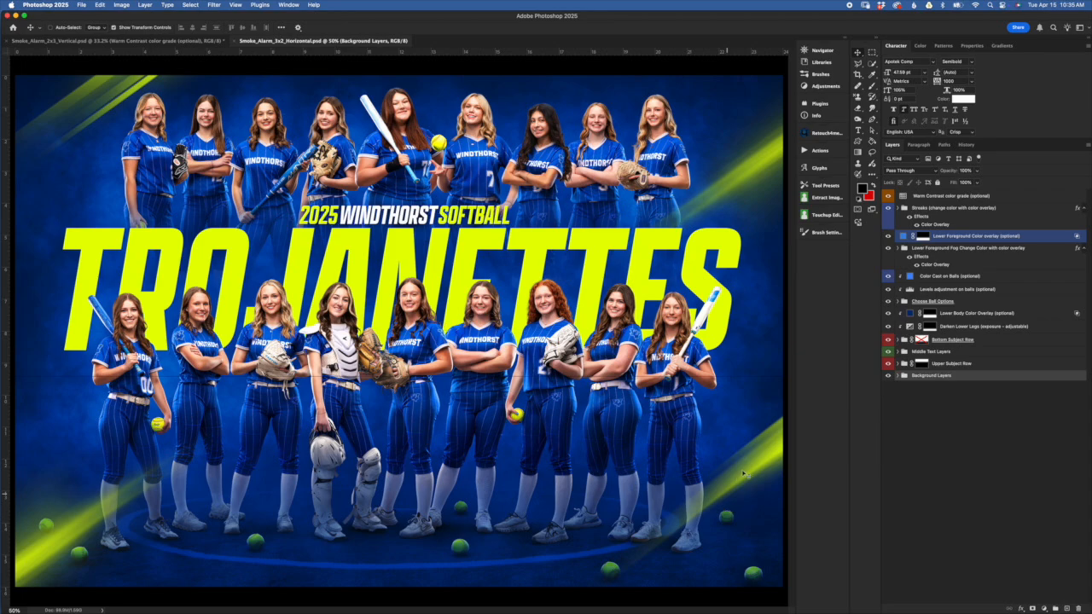
click(897, 375)
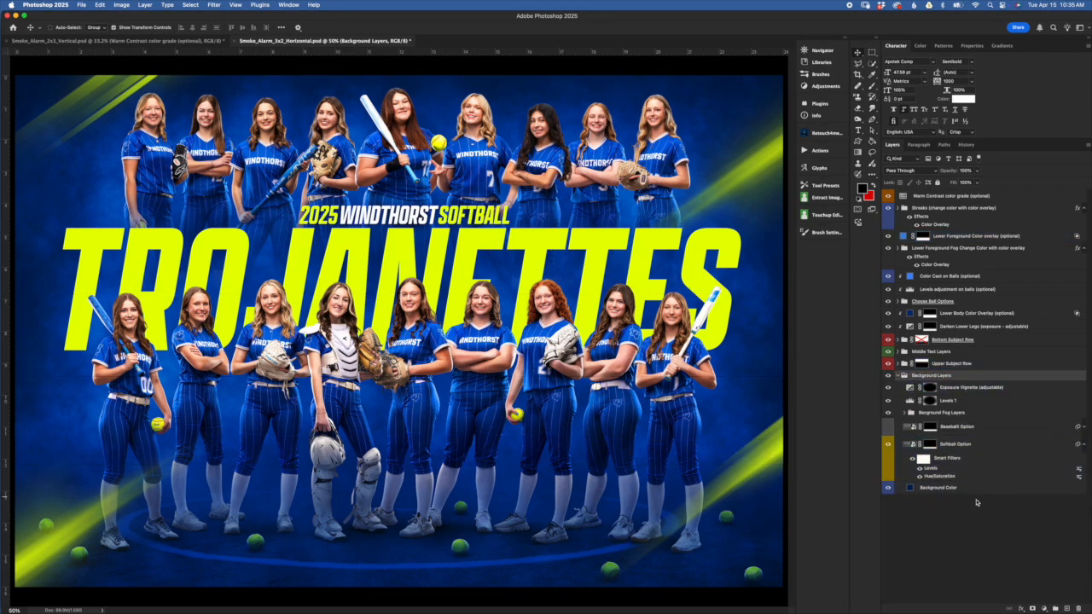
Swap the Softball Option field for the Baseball Option and open the Baseball Option's smart object.
click(1028, 445)
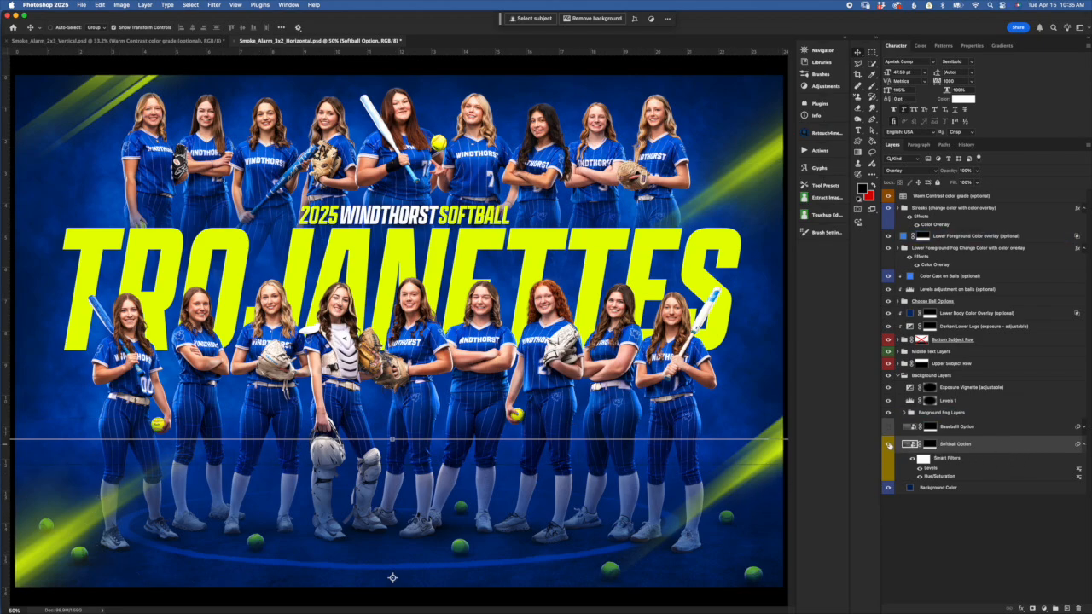
click(889, 445)
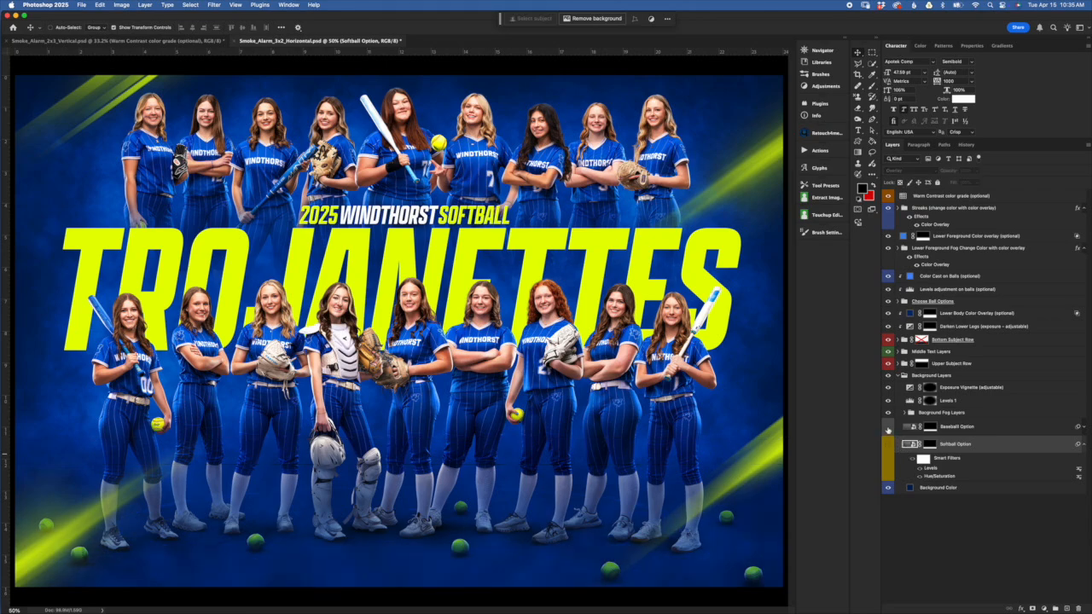
click(889, 428)
double_click(912, 426)
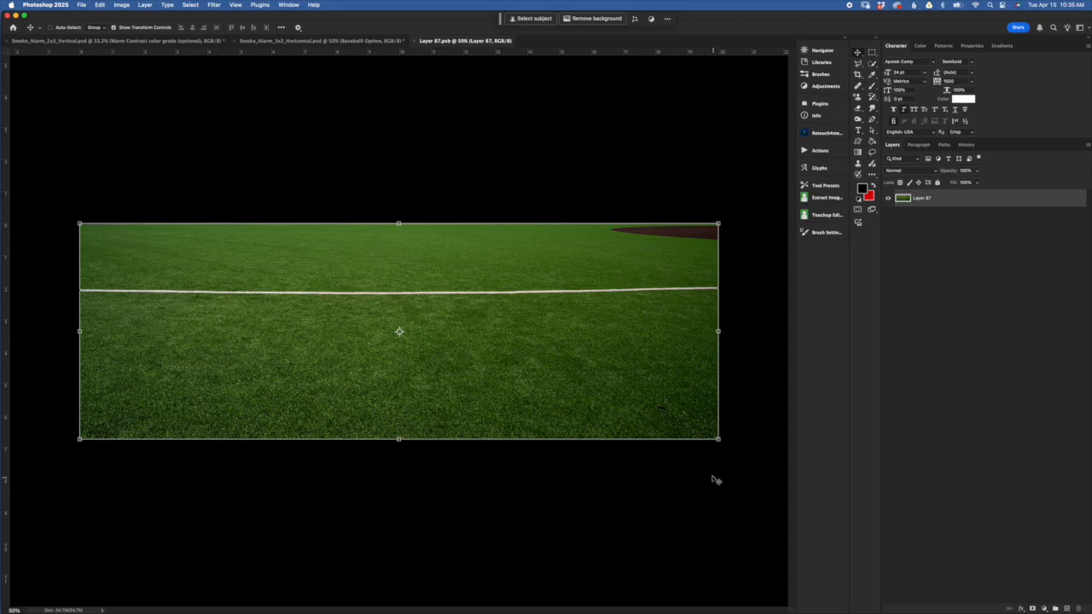
Close the field smart object and switch the background from the Baseball Option back to the Softball Option.
click(415, 41)
click(887, 427)
click(888, 443)
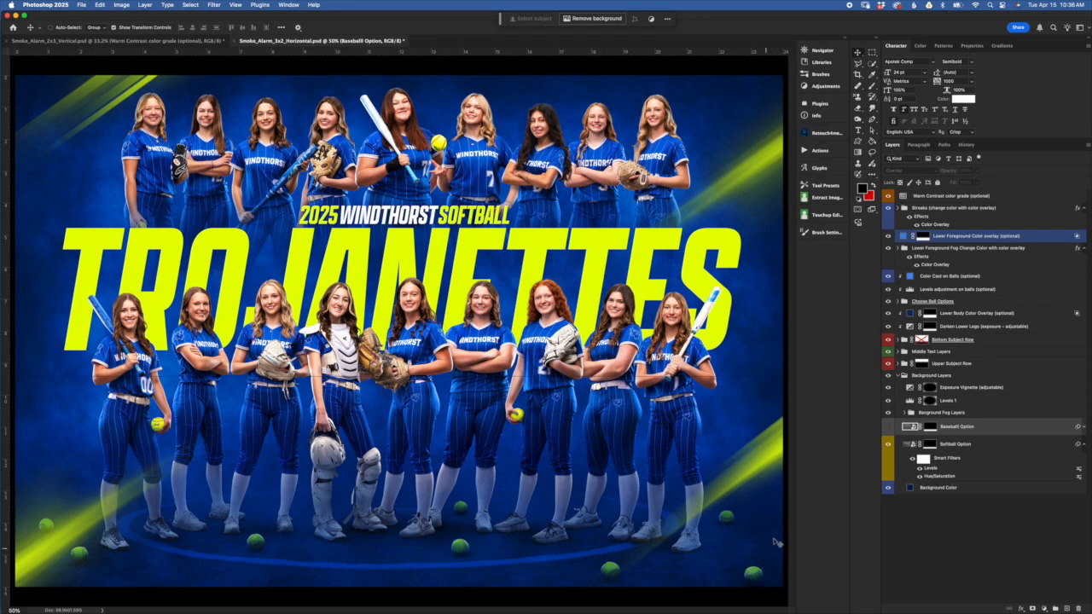
Collapse the Background Layers group and leave it selected.
click(917, 458)
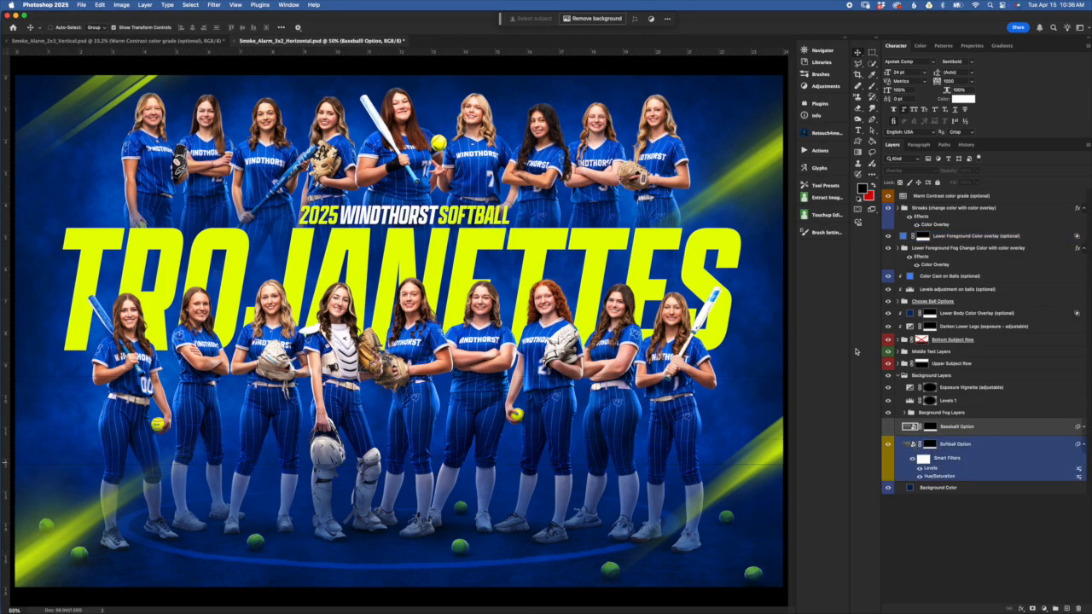
click(970, 415)
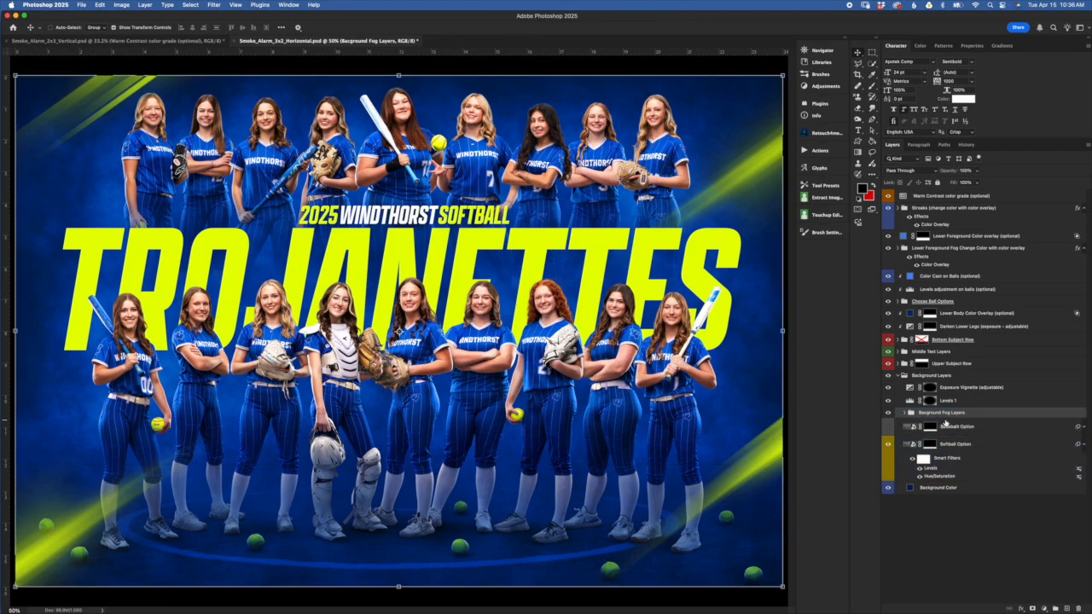
click(911, 377)
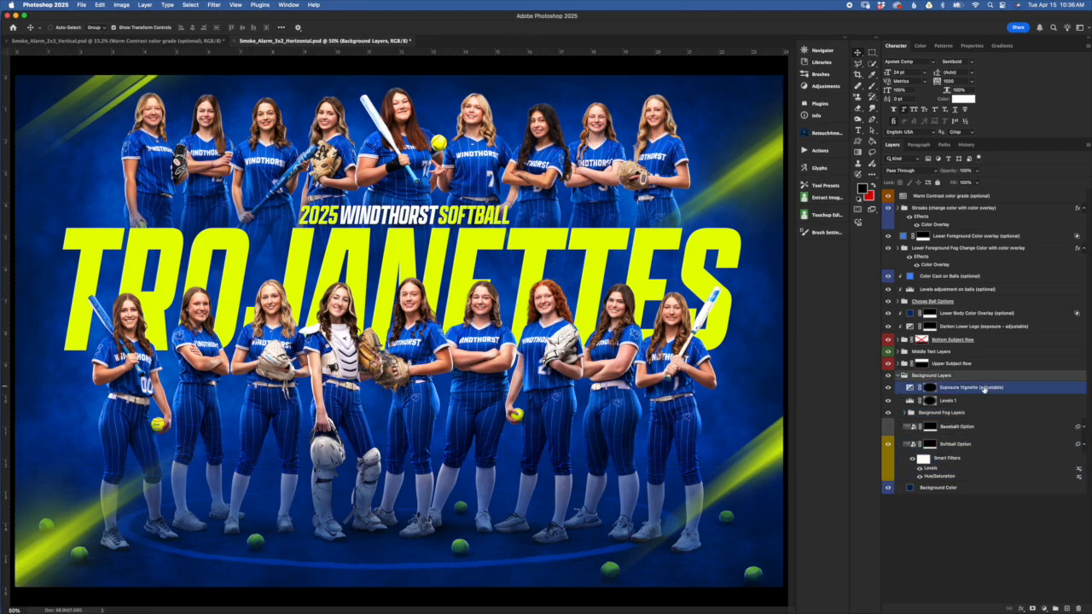
click(903, 376)
click(948, 366)
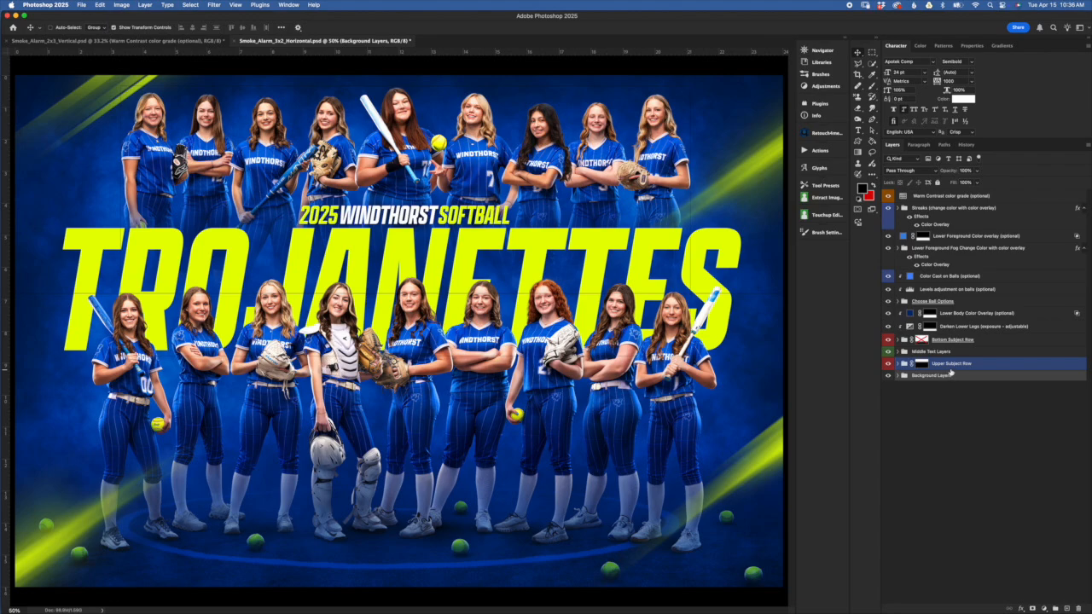
click(933, 341)
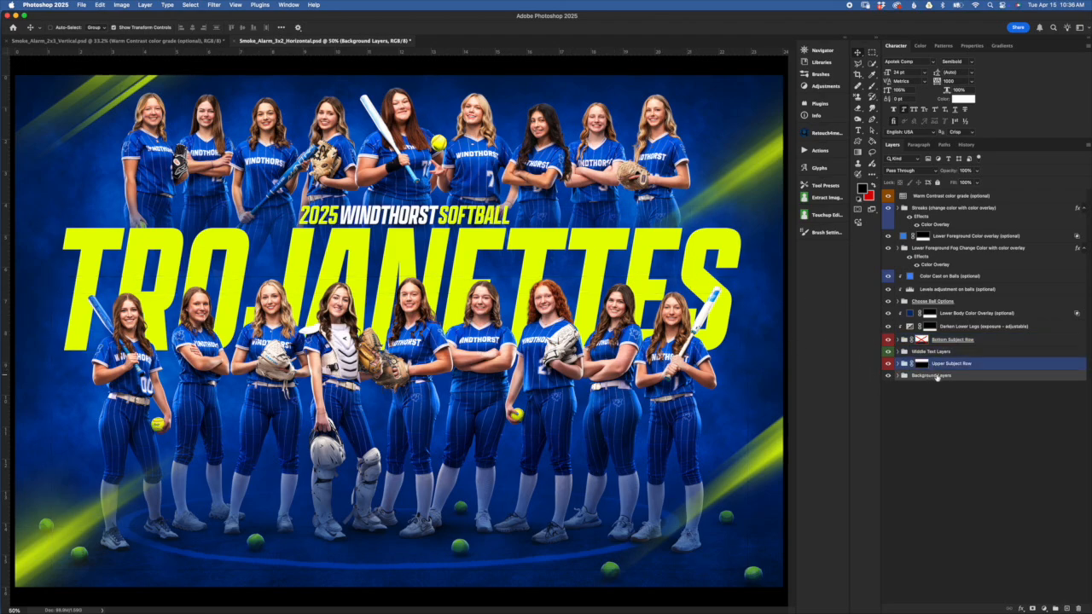
Examine the Bottom Subject Row, Middle Text Layers and Upper Subject Row groups by hiding and reshowing each in turn.
click(921, 339)
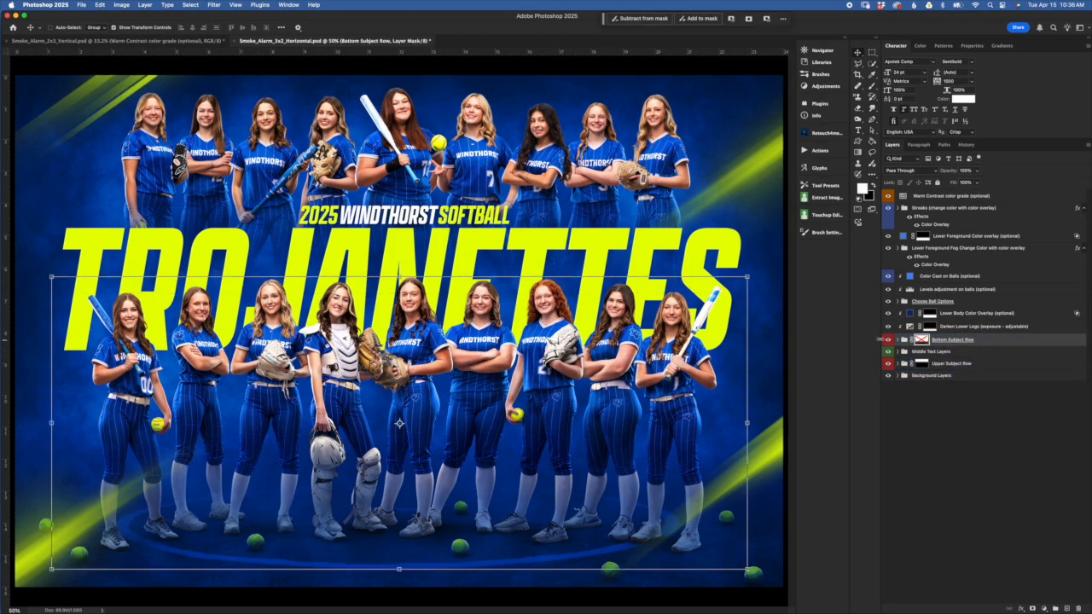
click(888, 340)
click(888, 339)
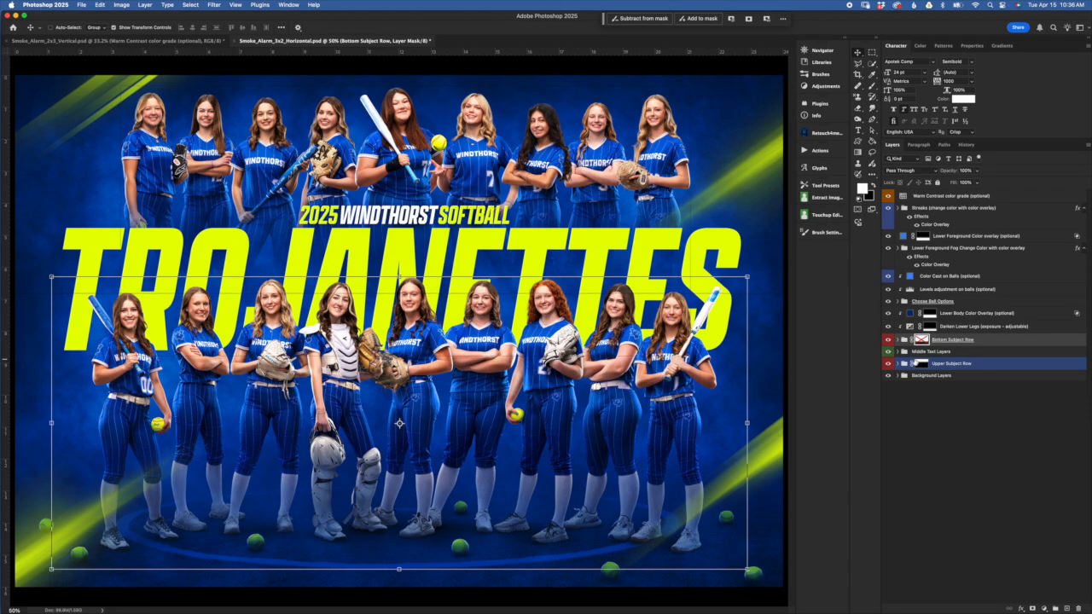
click(907, 352)
click(889, 353)
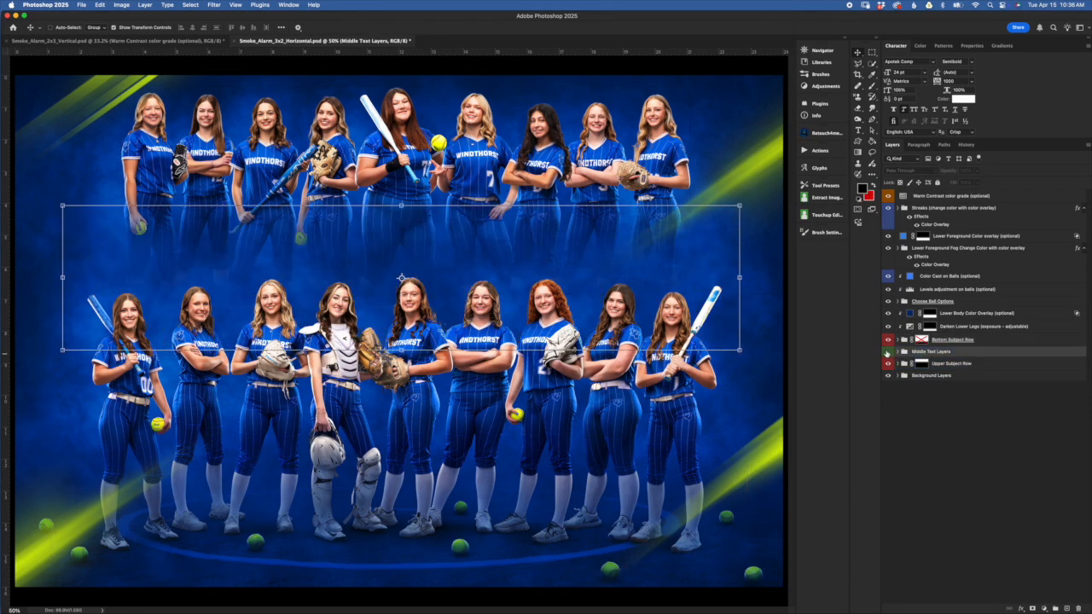
click(888, 352)
click(921, 363)
click(888, 363)
click(888, 364)
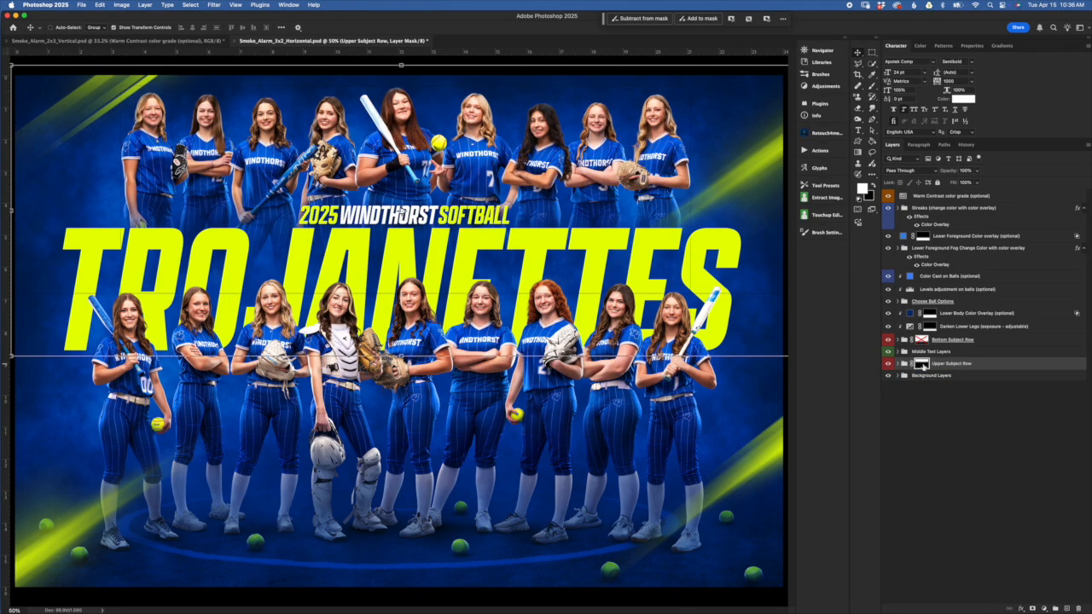
Enable the Bottom Subject Row's layer mask to fade the players' legs, and hide the Softball Option field in the background.
drag(921, 365, 922, 340)
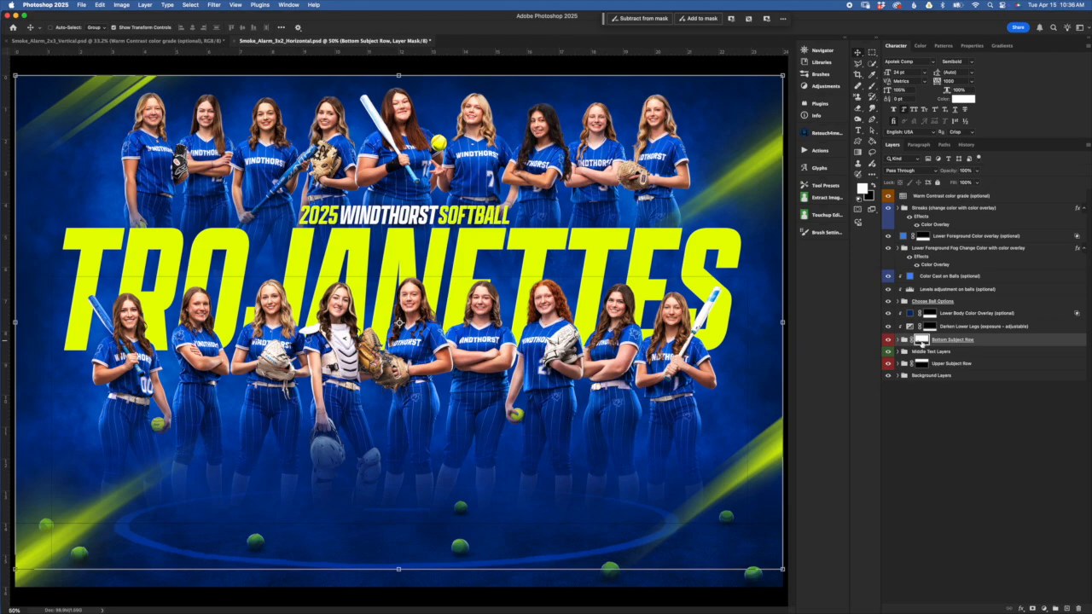
click(904, 377)
click(904, 376)
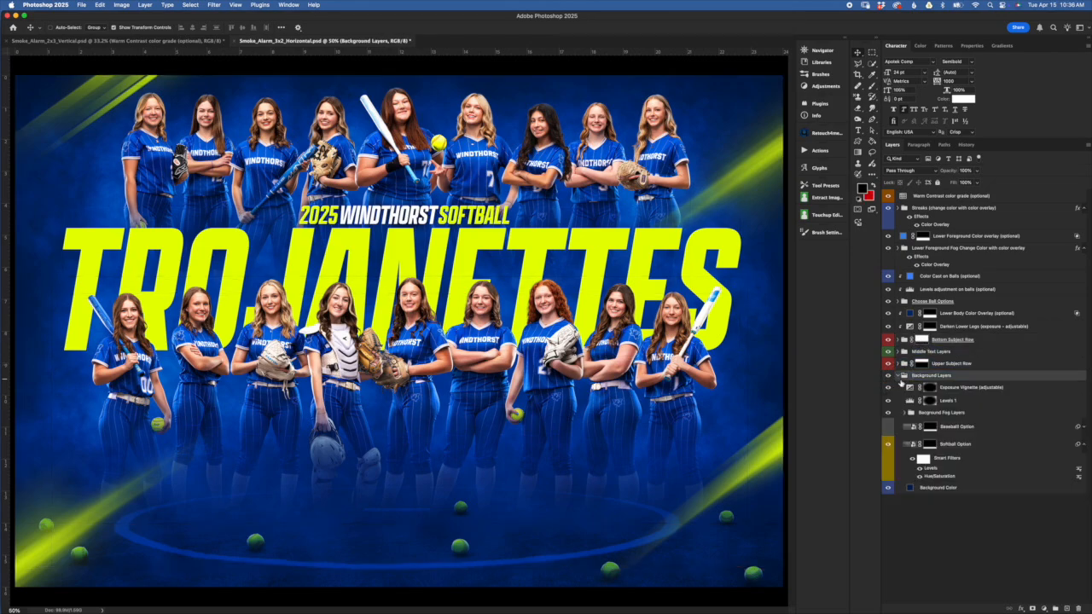
click(909, 444)
click(888, 445)
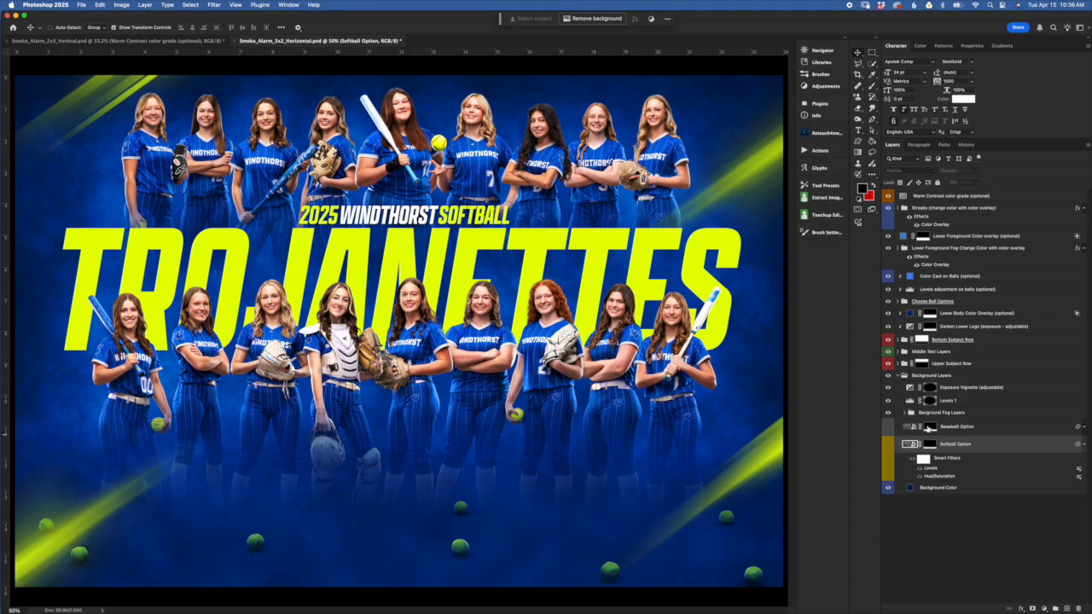
click(897, 375)
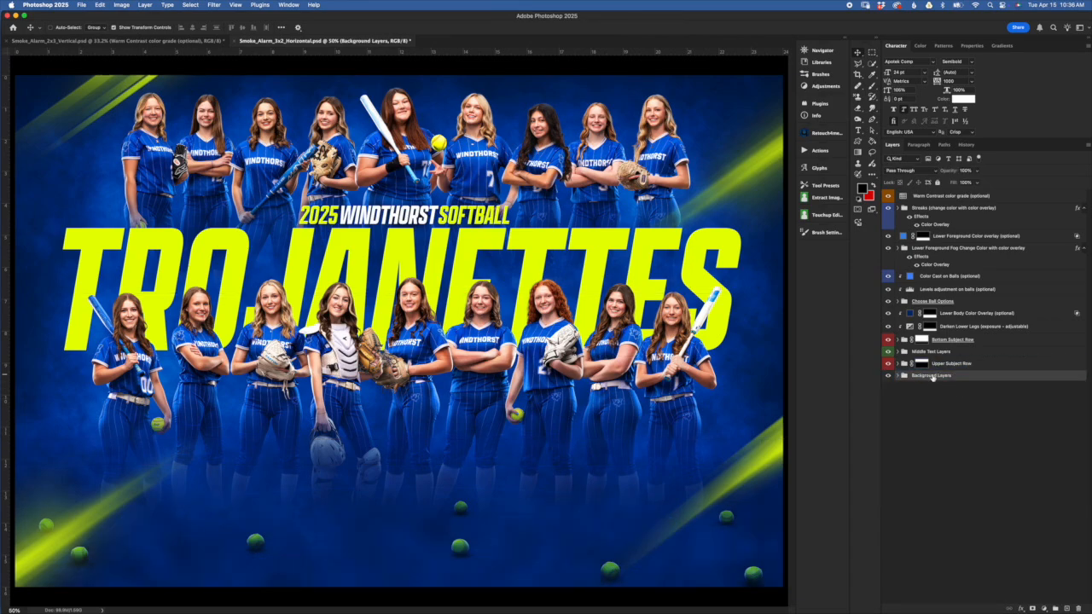
Hide the Choose Ball Options group to remove the scattered balls from the team design.
click(938, 236)
click(934, 248)
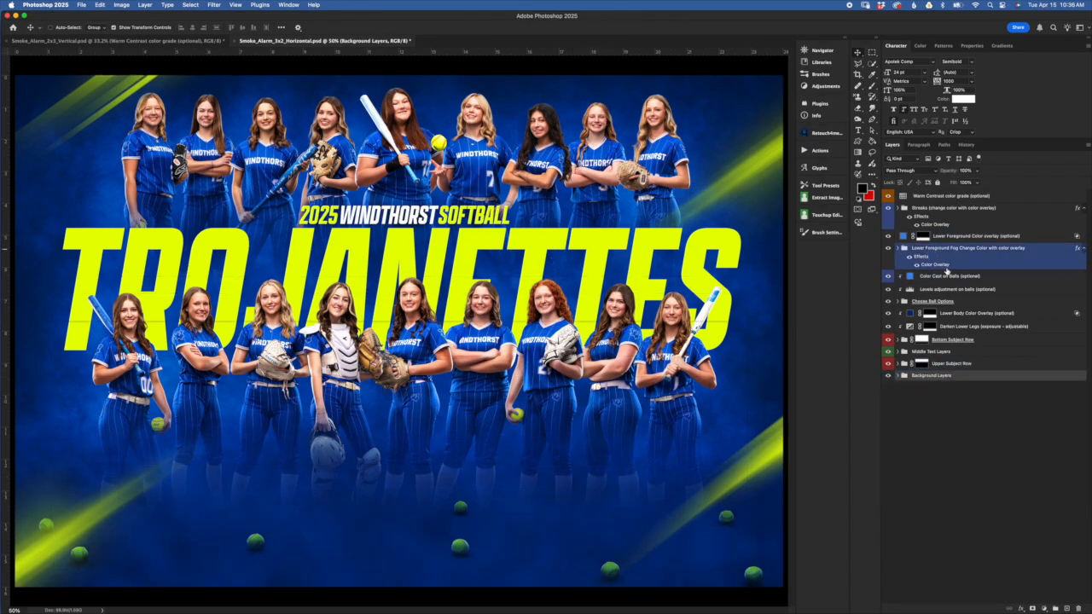
click(901, 274)
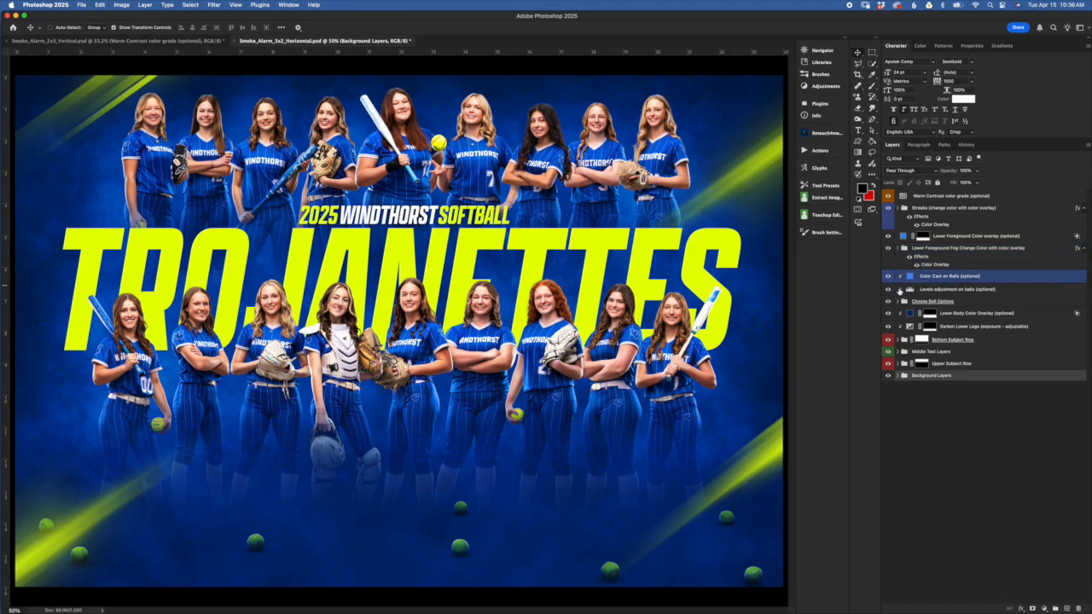
click(892, 289)
click(890, 302)
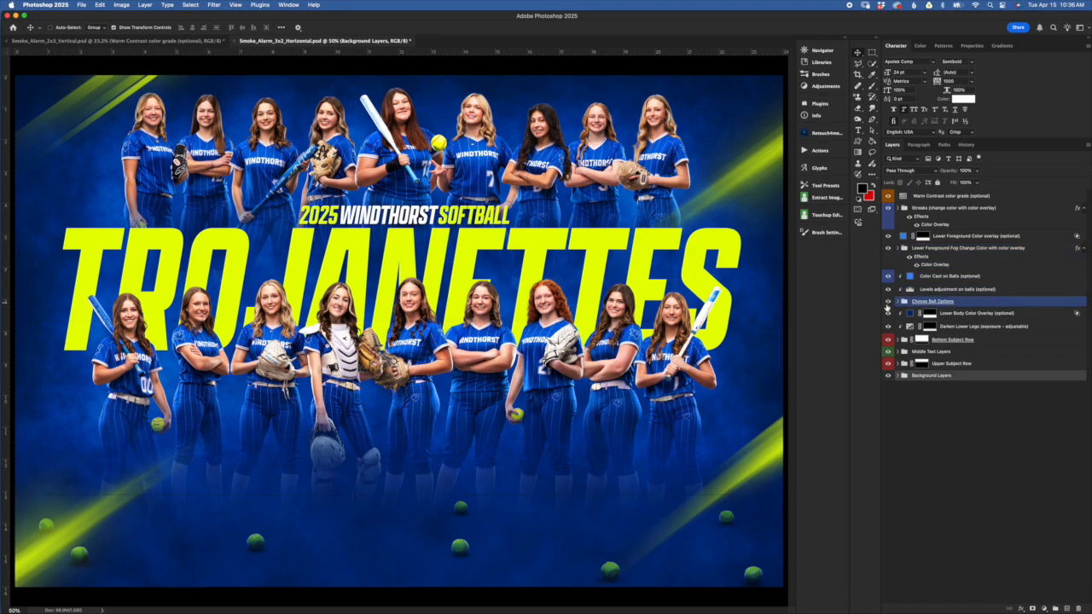
click(887, 302)
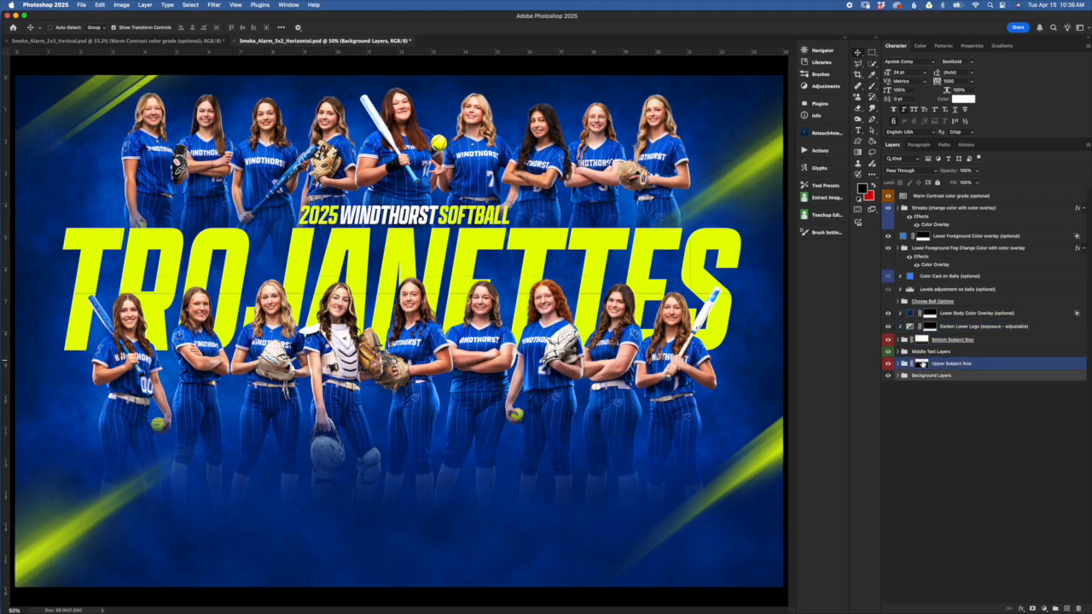
Enlarge the player row layer inside the Bottom Subject Row group to about 110% and move it down so the legs fade out.
click(899, 340)
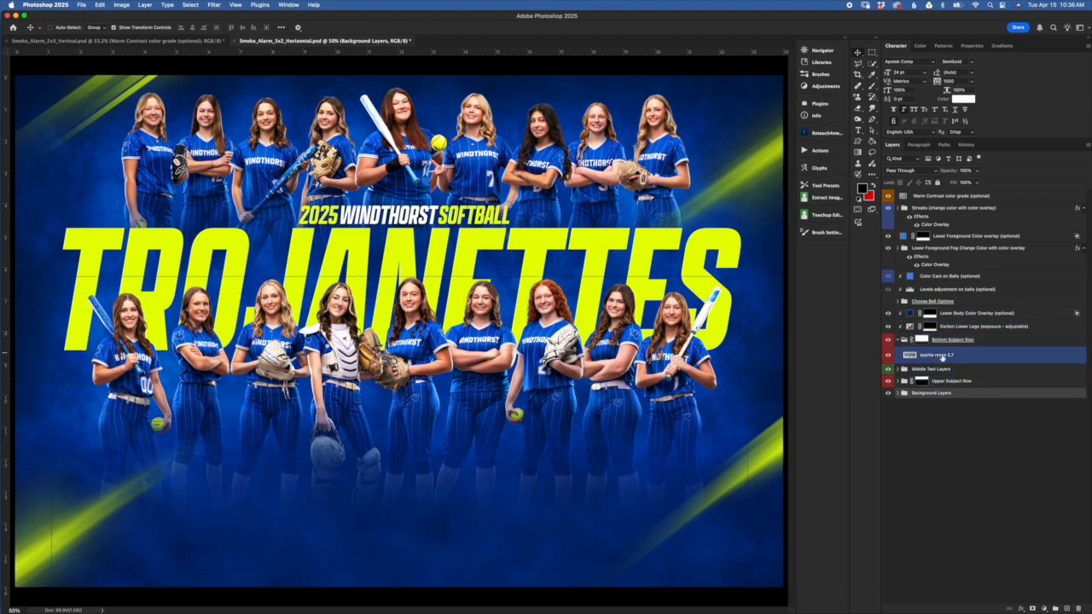
click(938, 354)
key(super+t)
drag(401, 569, 397, 597)
drag(426, 458, 424, 494)
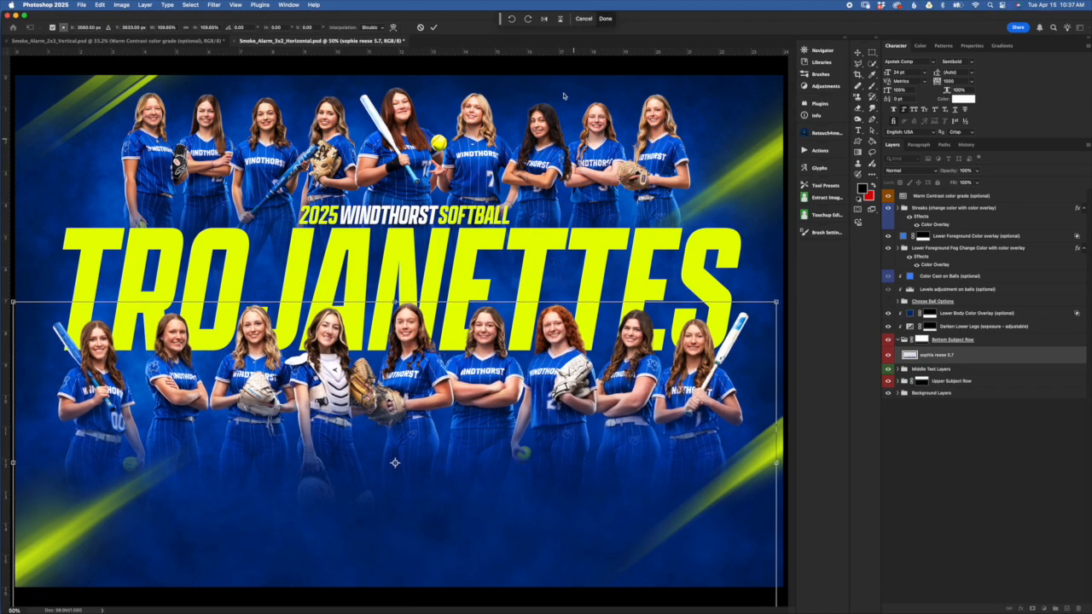
click(433, 27)
Move the Middle Text Layers group slightly down so the title sits closer to the bottom row of players.
click(974, 372)
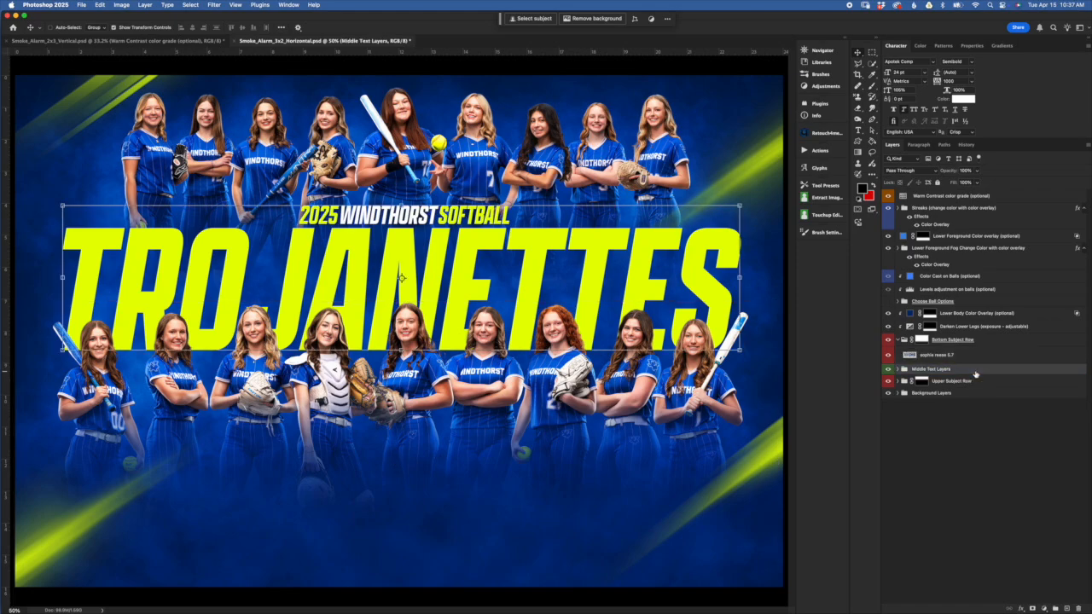
click(739, 205)
mouse_move(687, 248)
mouse_down()
mouse_move(682, 271)
mouse_move(701, 255)
mouse_up()
Try to move the Upper Subject Row group slightly down toward the title.
click(976, 383)
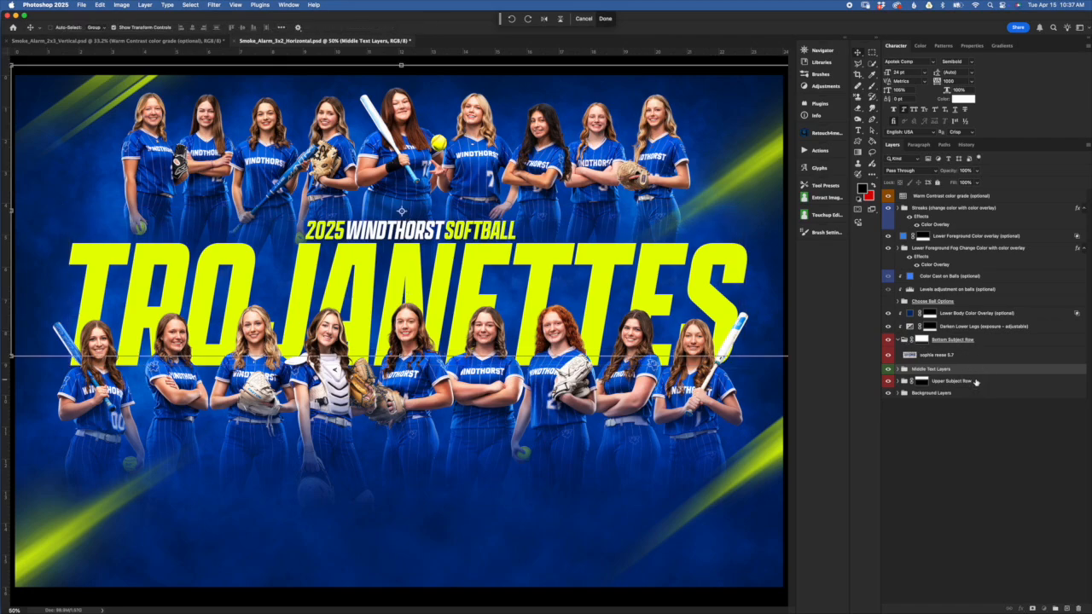
key(ctrl+t)
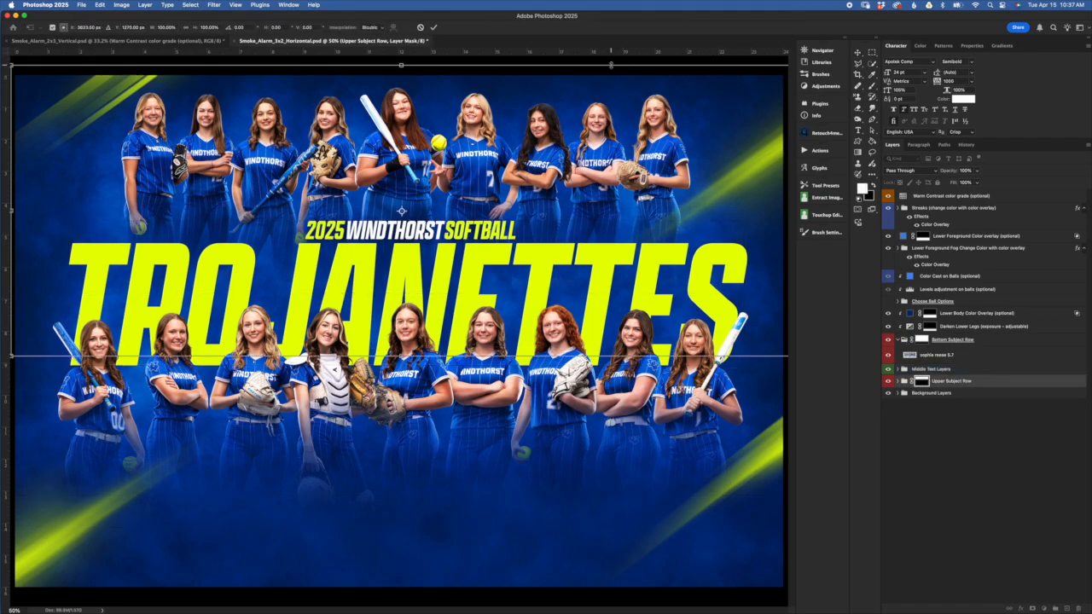
drag(606, 93, 607, 107)
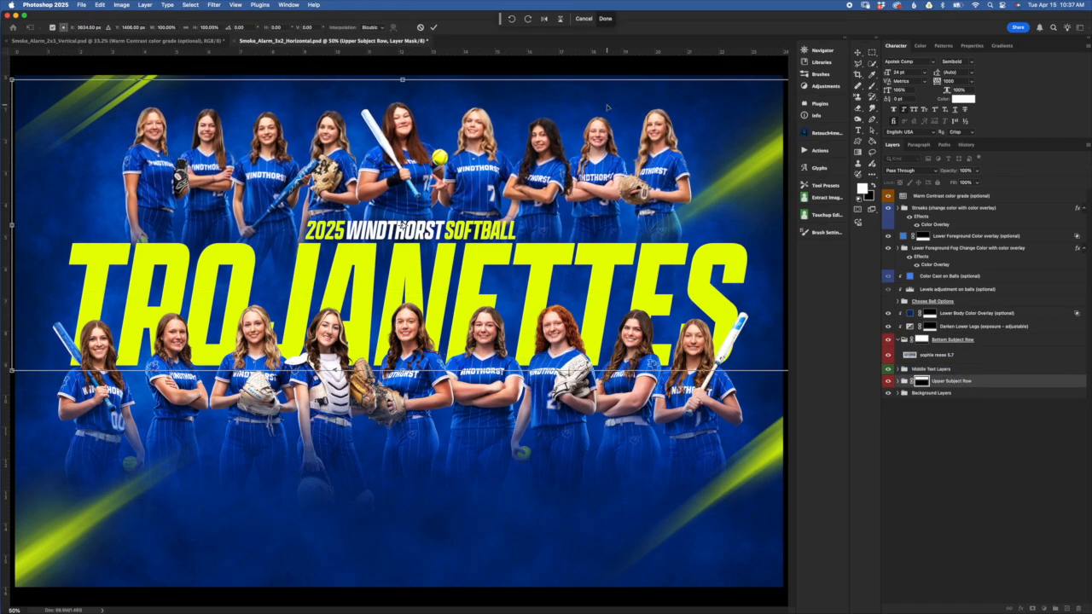
click(421, 27)
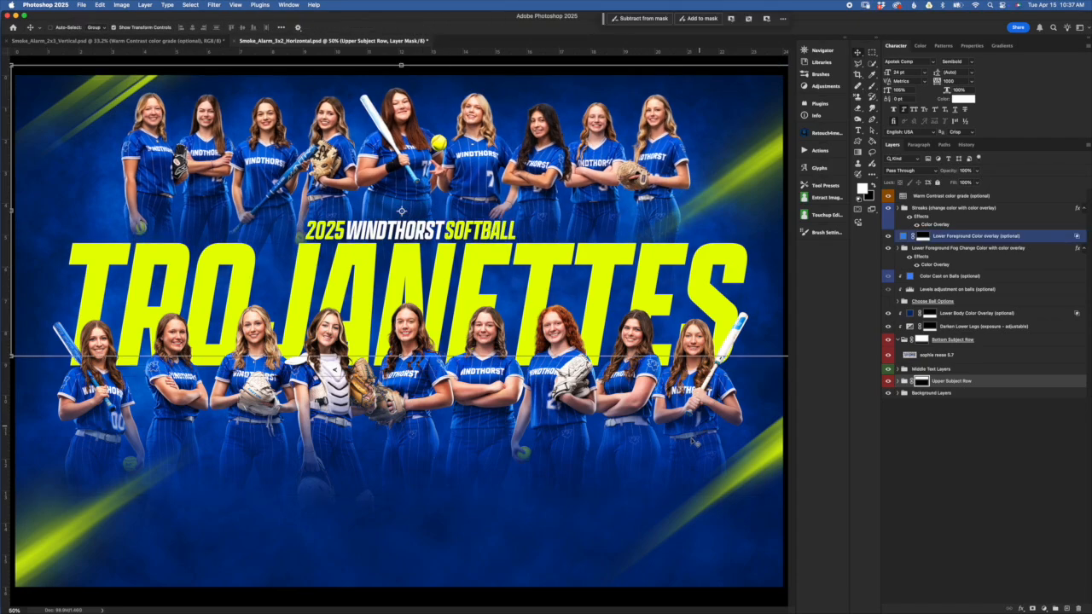
Undo the row and title adjustments and the bottom row's leg fade, and show the Choose Ball Options group.
key(super+z)
key(super+z)
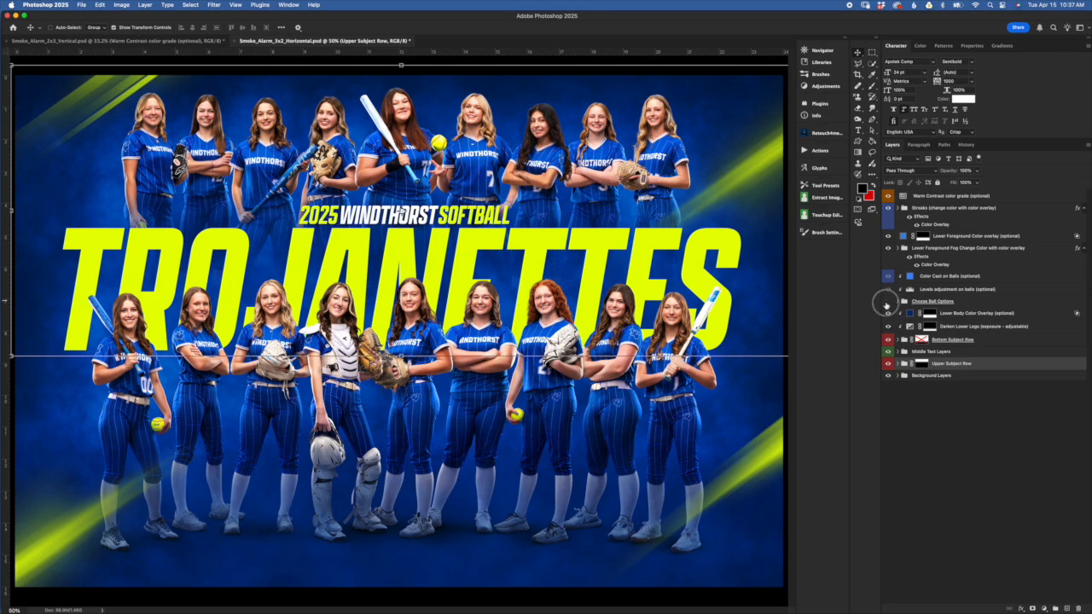
click(888, 301)
click(946, 301)
click(938, 197)
Show the Softball Option field inside the Background Layers group, and collapse the group.
click(920, 383)
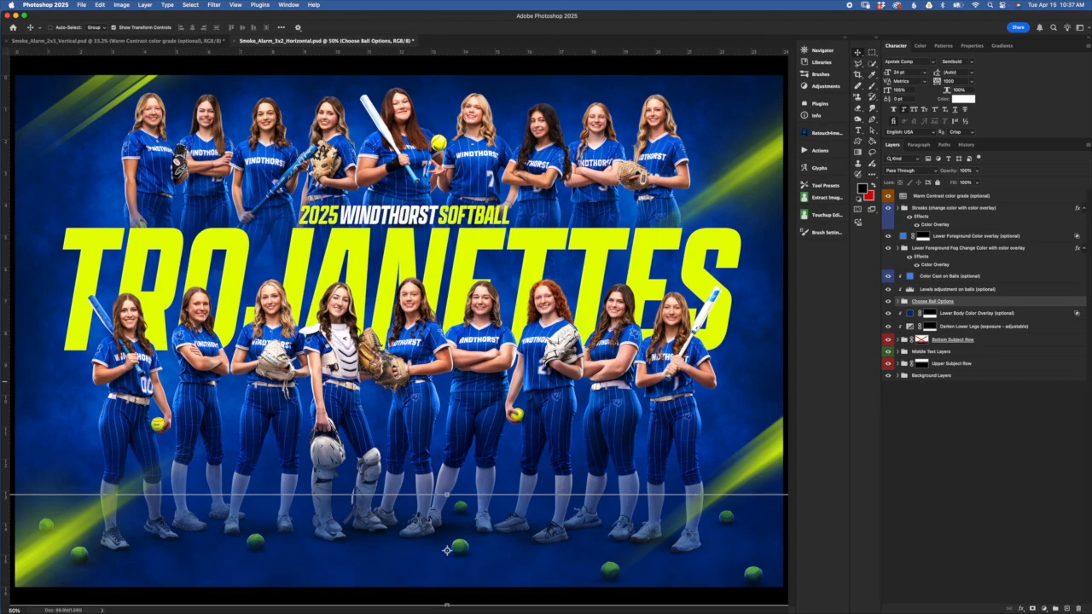
click(938, 375)
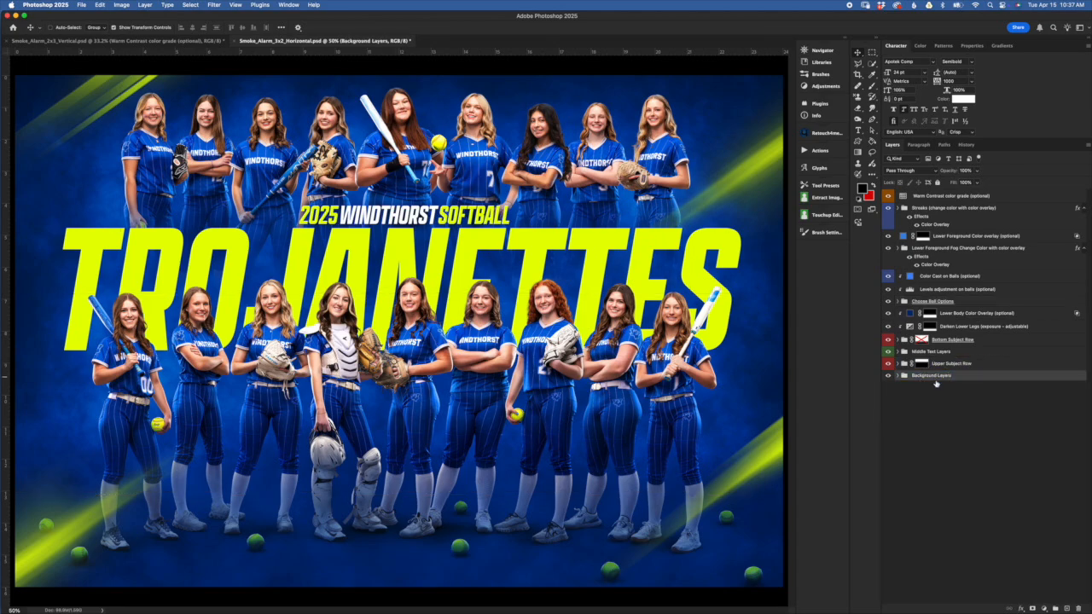
click(904, 375)
click(888, 443)
click(900, 376)
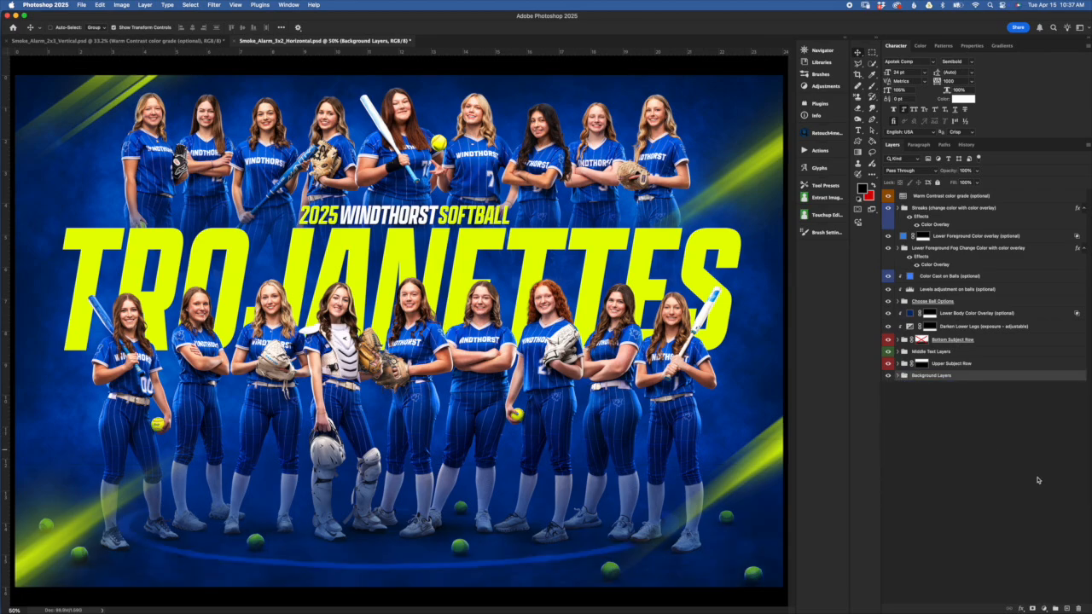